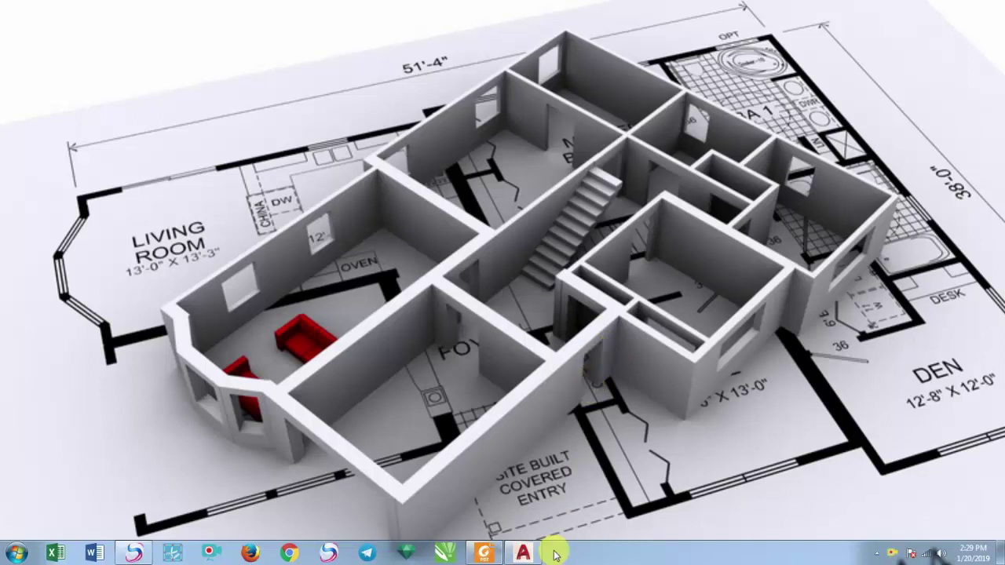
Restore the house drawing and 3D-orbit the model to a slightly different viewing angle
left_click(537, 500)
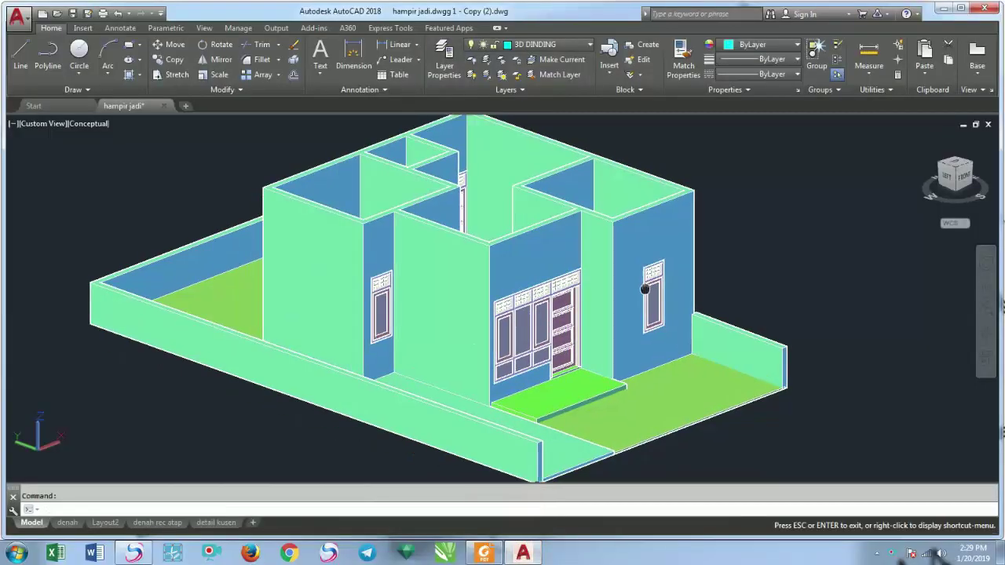
middle_click_drag(925, 341, 957, 320)
left_click(982, 332)
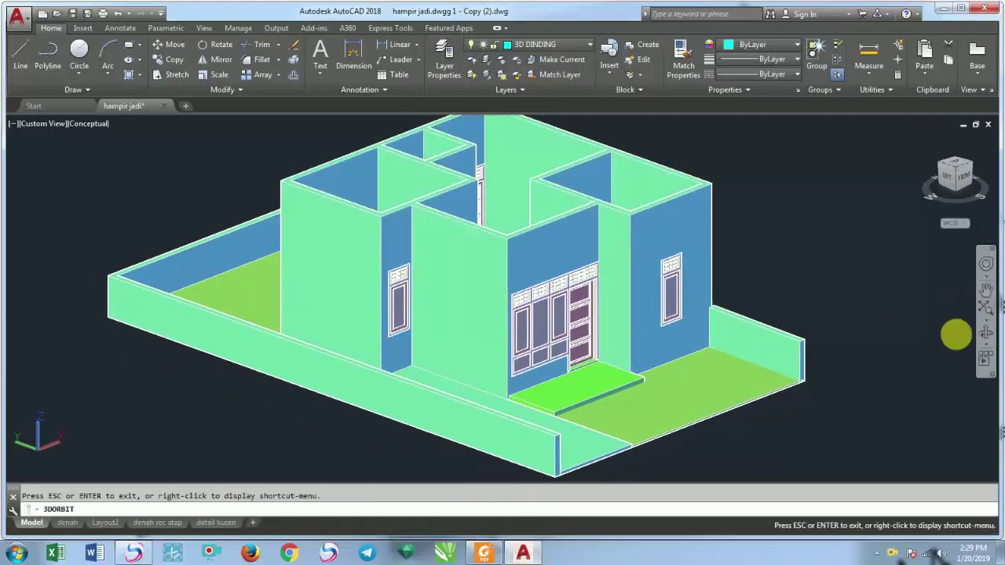
mouse_move(639, 329)
left_mouse_down()
mouse_move(741, 336)
mouse_move(747, 348)
mouse_move(657, 343)
mouse_move(601, 363)
mouse_move(503, 344)
mouse_move(723, 350)
mouse_move(639, 361)
mouse_move(586, 341)
mouse_move(601, 348)
mouse_move(518, 348)
mouse_move(544, 360)
mouse_move(571, 355)
left_mouse_up()
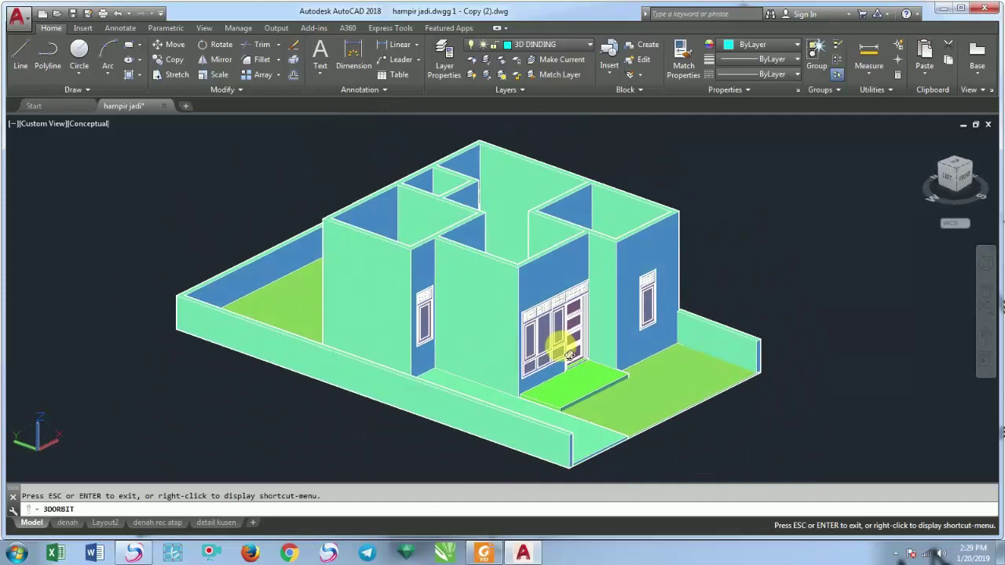
scroll(571, 355, "up", 2)
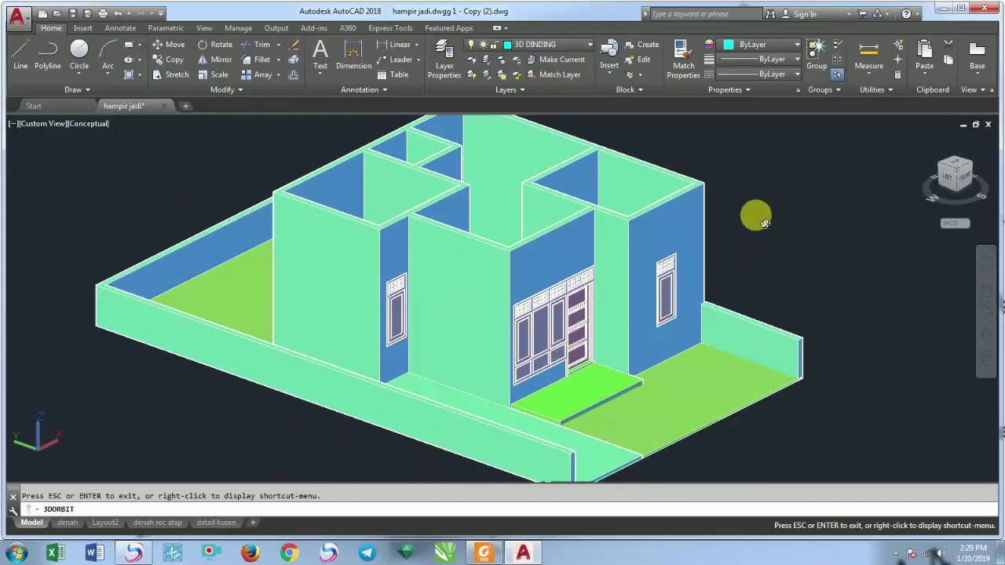
key("Escape")
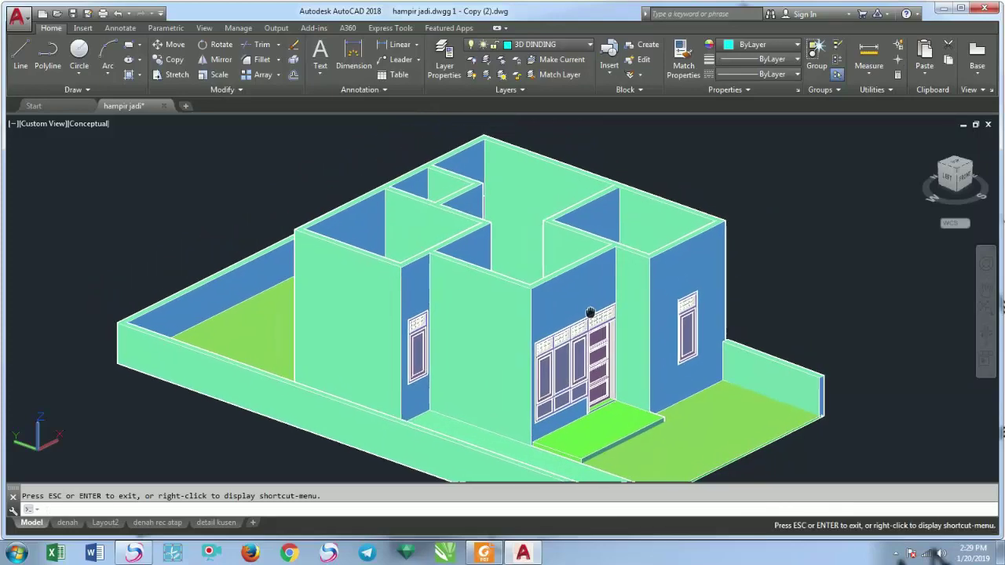
Zoom out and pan to bring the red floor plan to the centre of the view
scroll(397, 267, "up", 2)
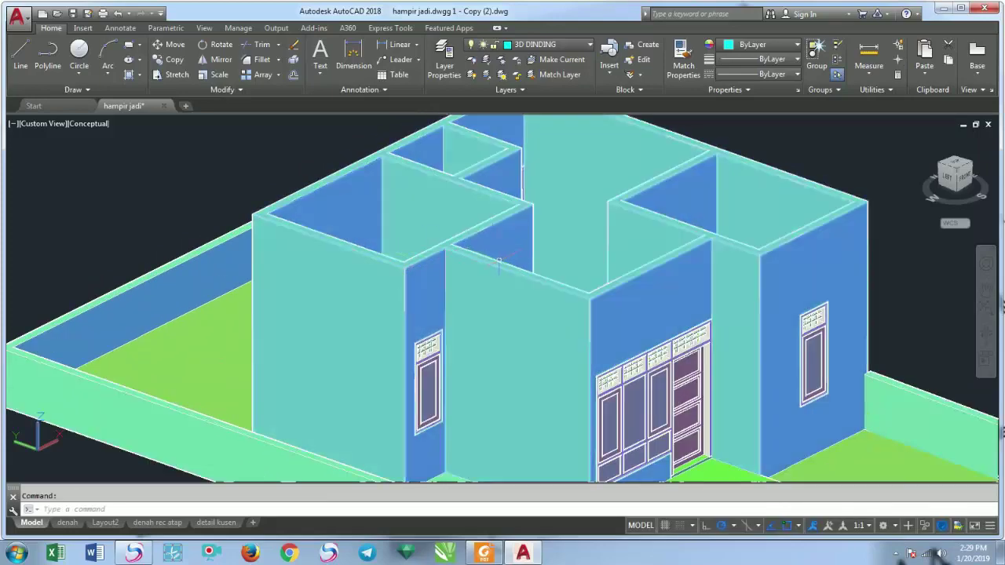
scroll(503, 258, "down", 3)
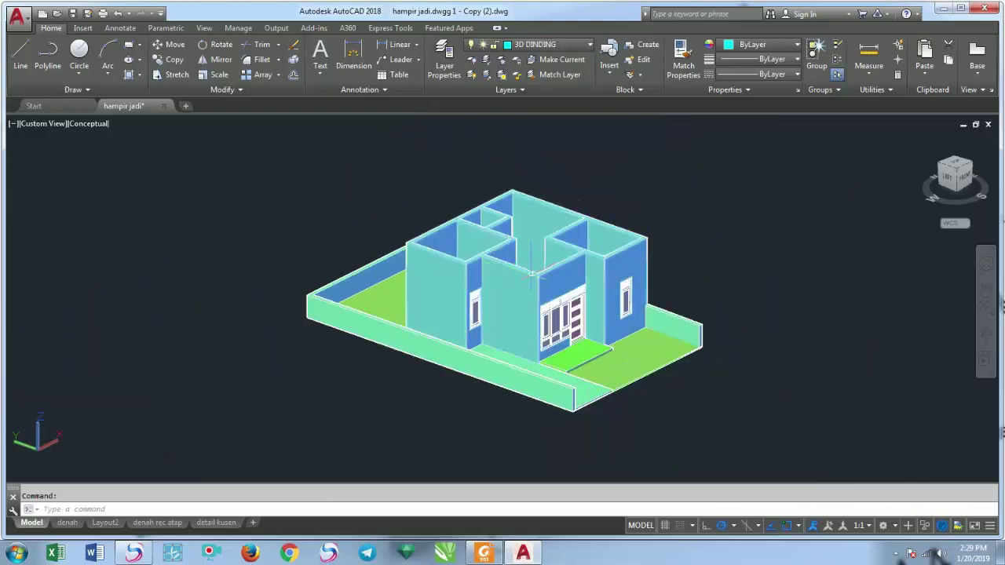
scroll(532, 274, "up", 2)
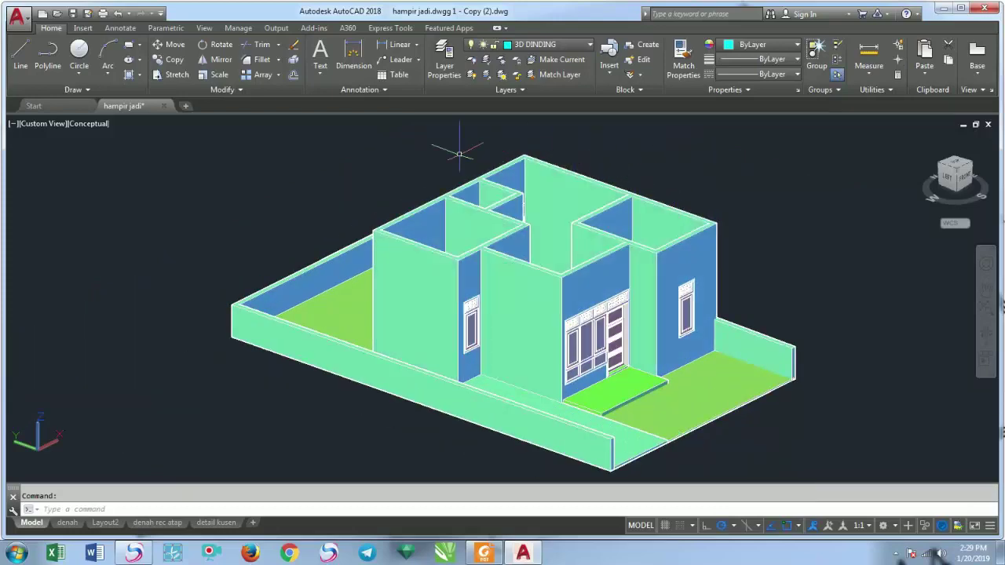
scroll(197, 176, "down", 3)
middle_click_drag(218, 186, 419, 262)
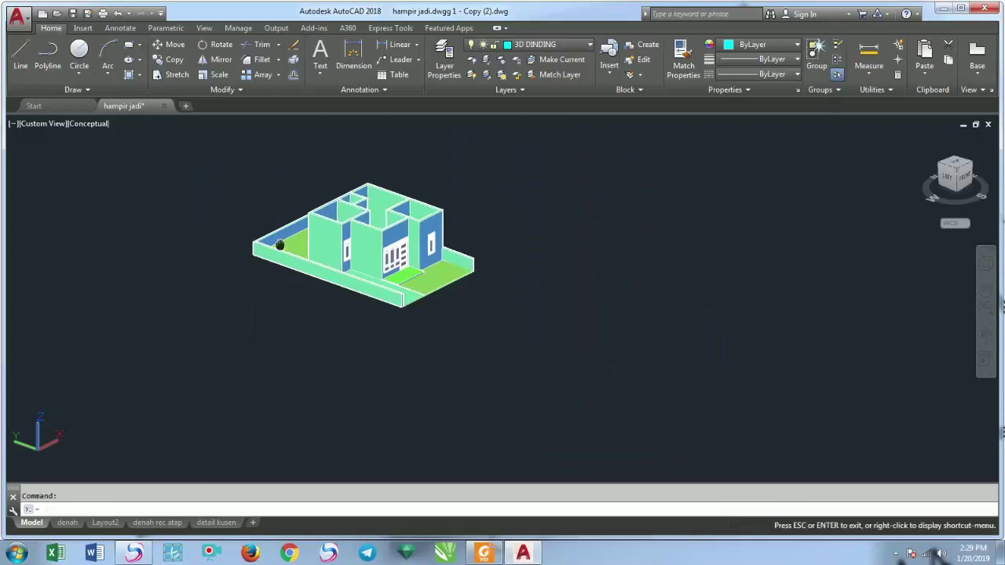
scroll(419, 262, "down", 3)
scroll(579, 276, "down", 2)
scroll(314, 266, "down", 2)
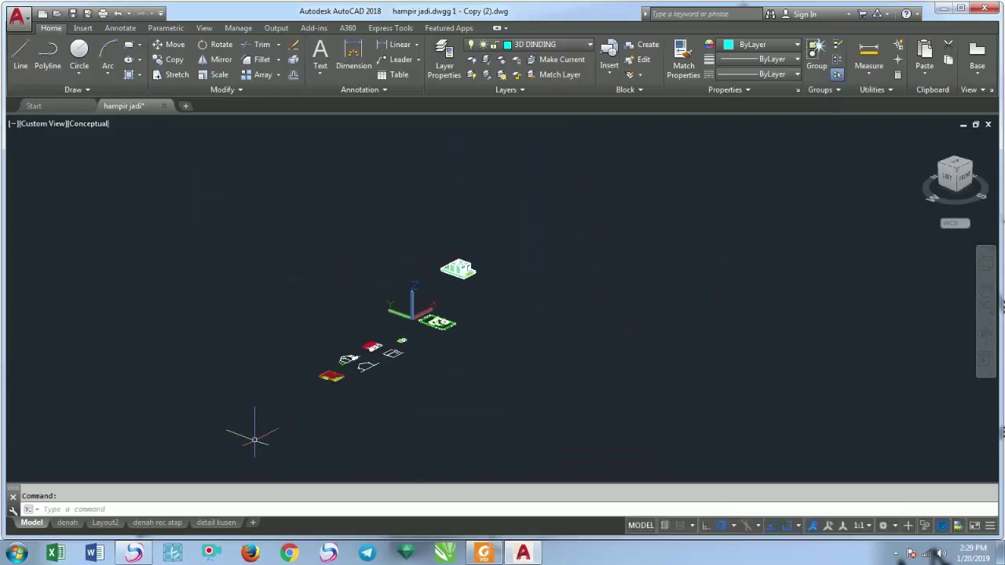
scroll(361, 385, "up", 1)
scroll(376, 383, "up", 3)
scroll(330, 361, "up", 2)
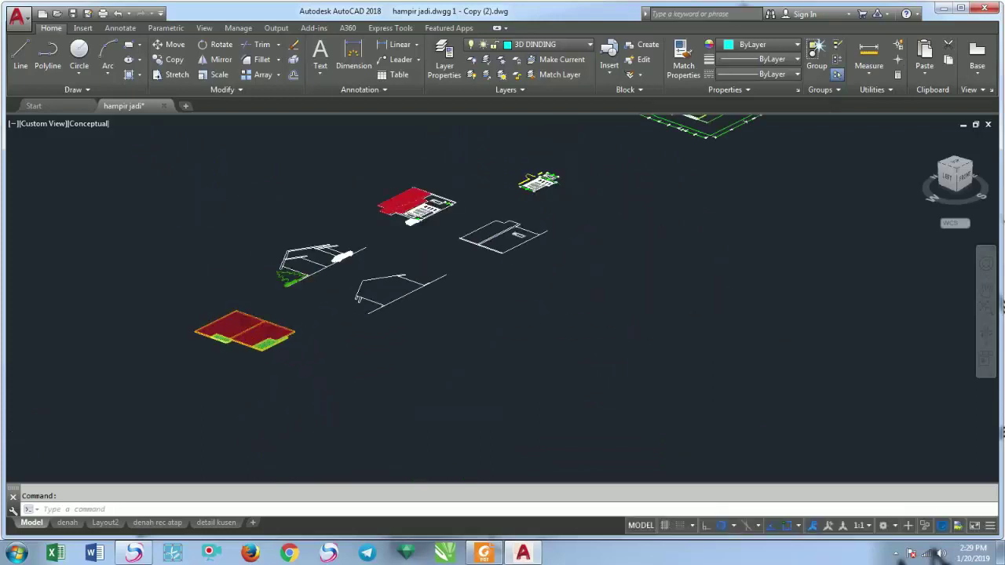
scroll(186, 308, "up", 3)
middle_click_drag(186, 308, 373, 362)
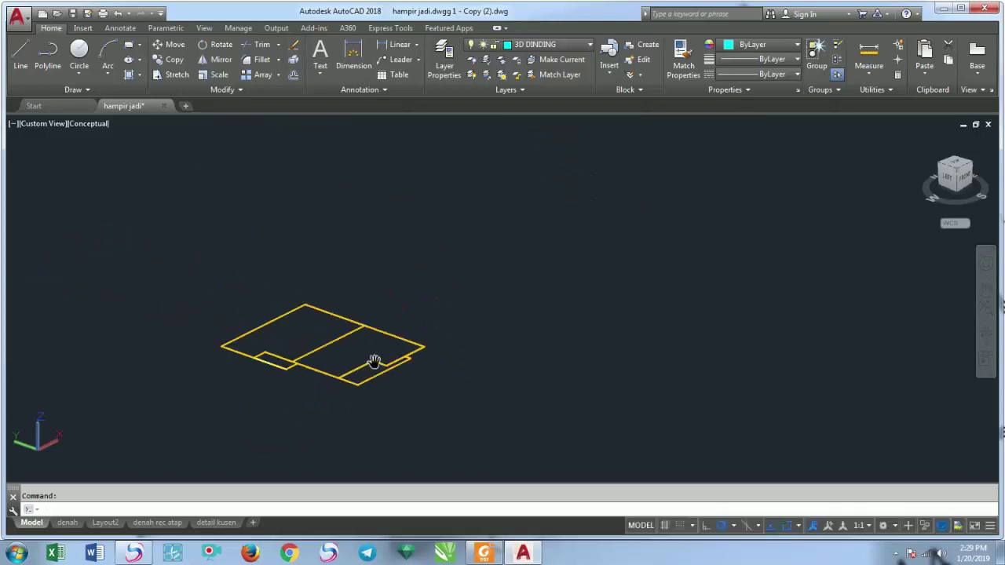
Switch to Top view in 2D Wireframe style and zoom in on the hatched roof plan
left_click(55, 123)
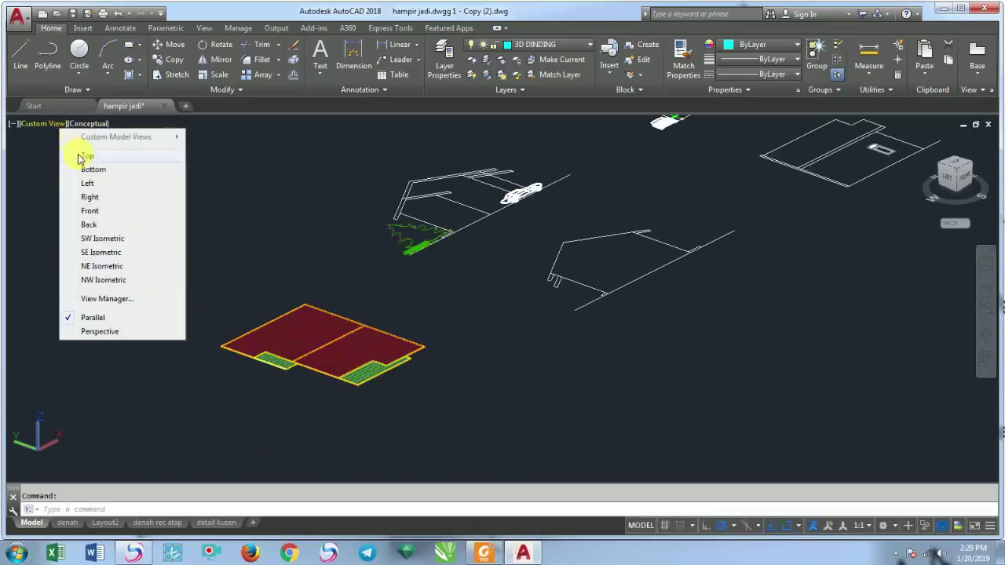
left_click(81, 155)
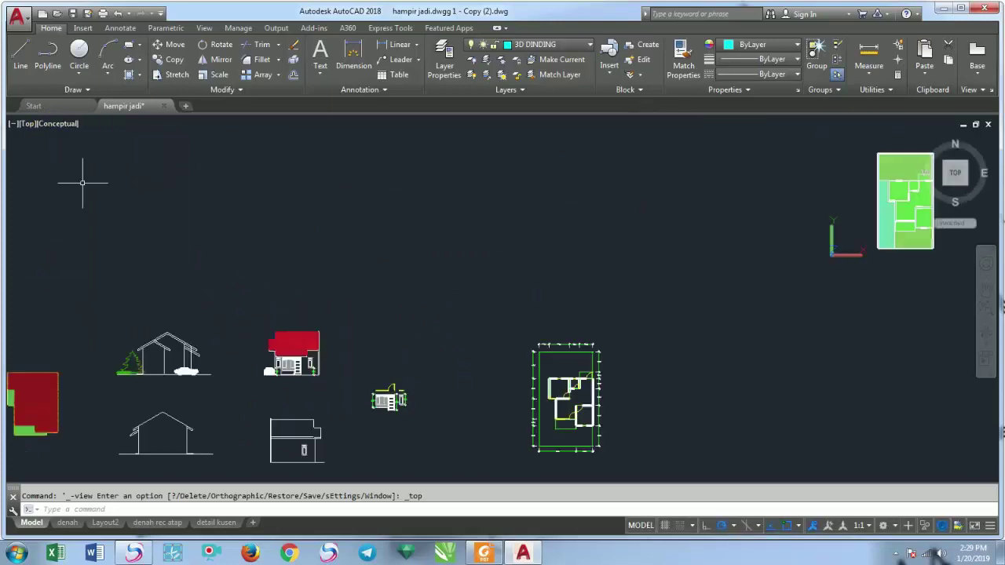
left_click(62, 123)
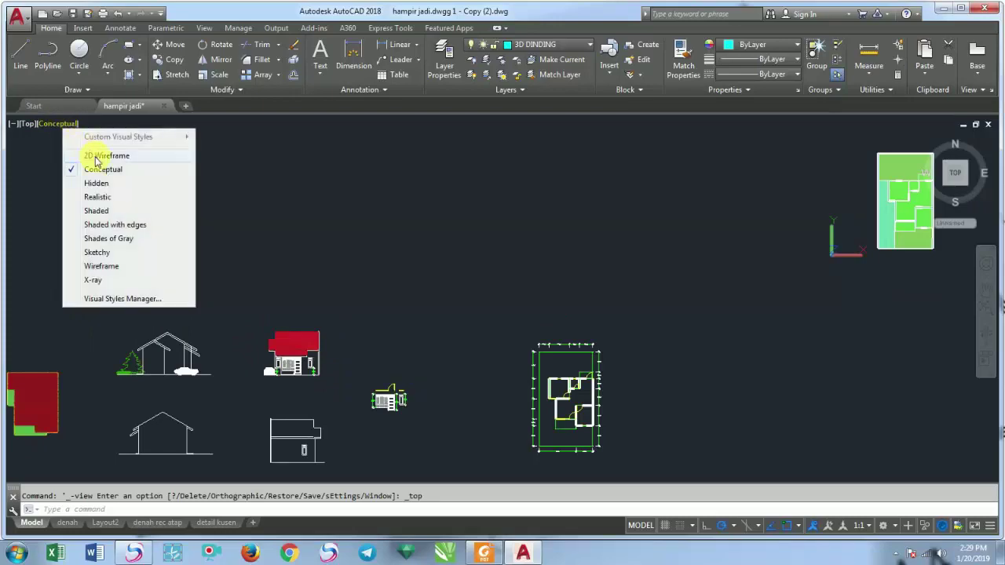
left_click(66, 153)
middle_click_drag(260, 343, 393, 314)
scroll(218, 403, "up", 3)
Zoom and pan across the house elevation drawings, centring the side elevation with tree and car
scroll(218, 403, "up", 3)
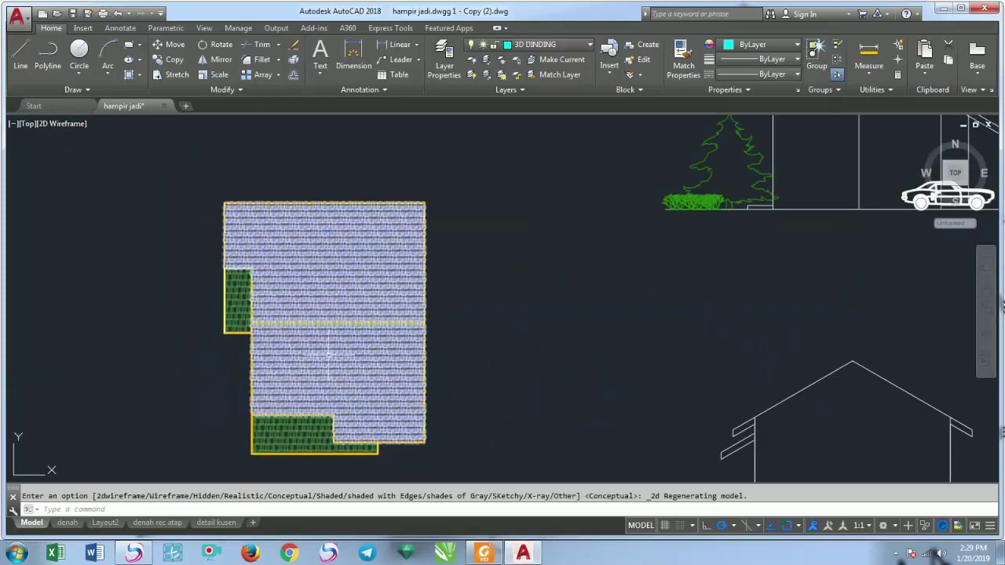
scroll(426, 320, "up", 2)
scroll(392, 330, "down", 4)
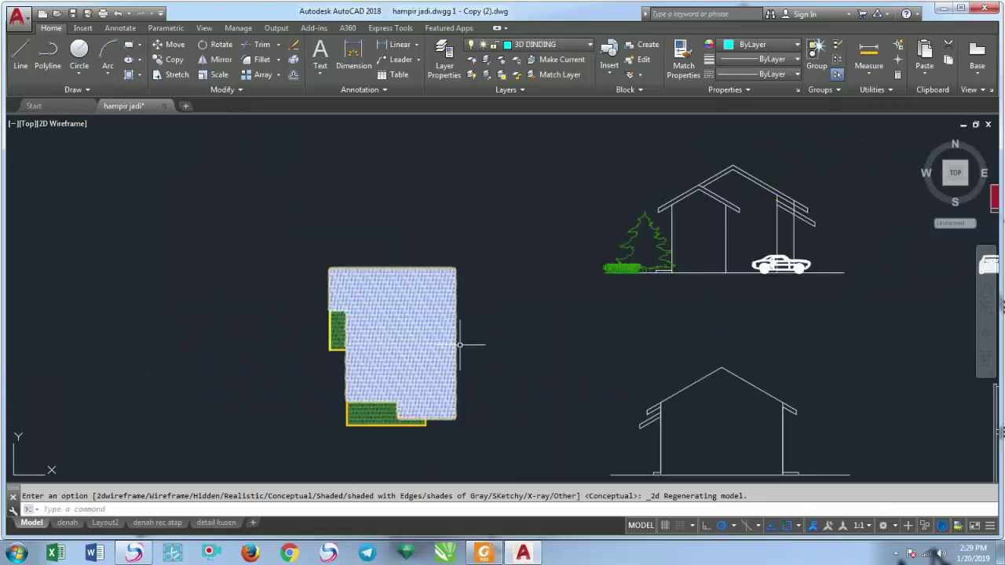
scroll(471, 340, "up", 2)
scroll(495, 336, "down", 1)
middle_click_drag(476, 333, 427, 265)
scroll(411, 298, "down", 3)
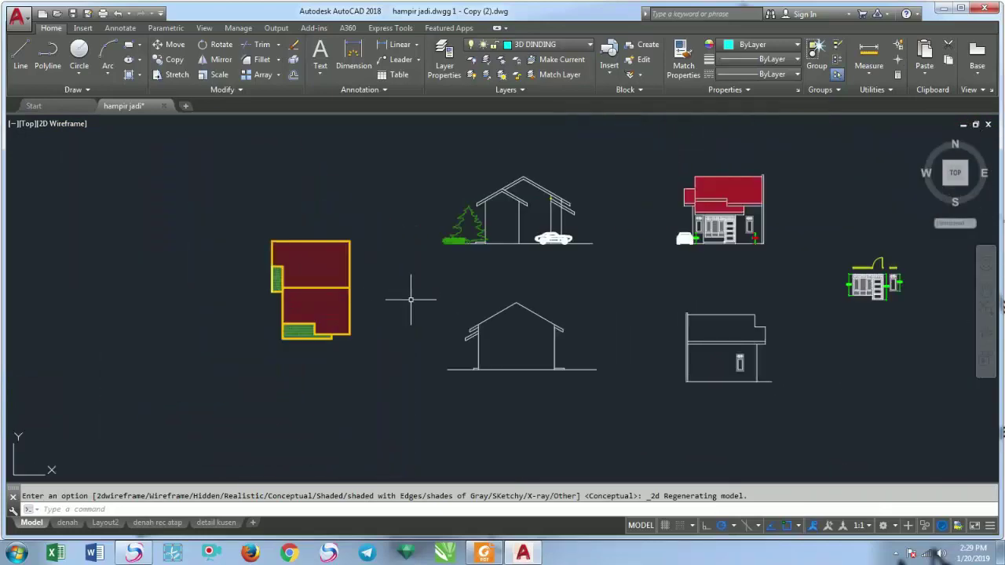
scroll(524, 237, "up", 4)
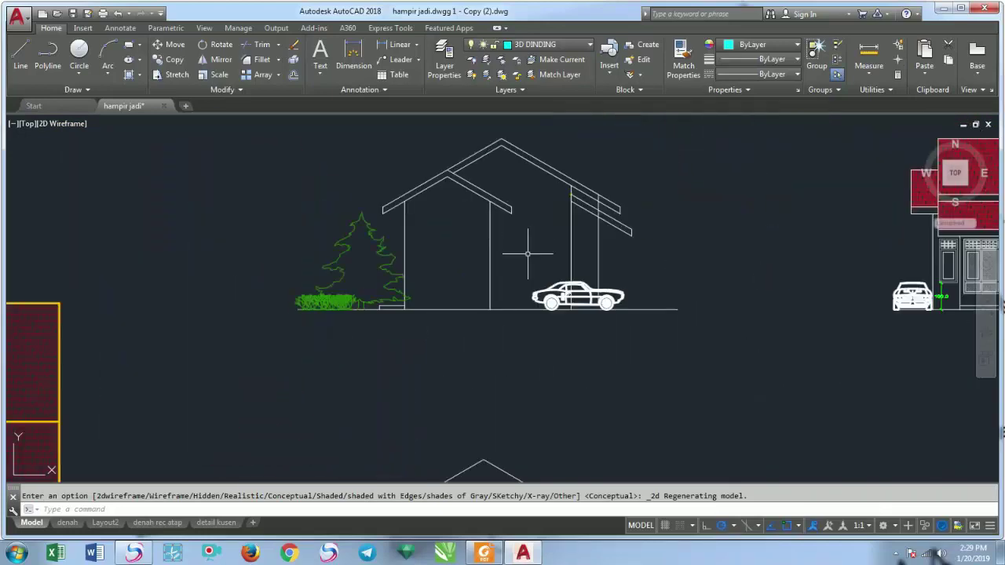
middle_click_drag(528, 253, 503, 316)
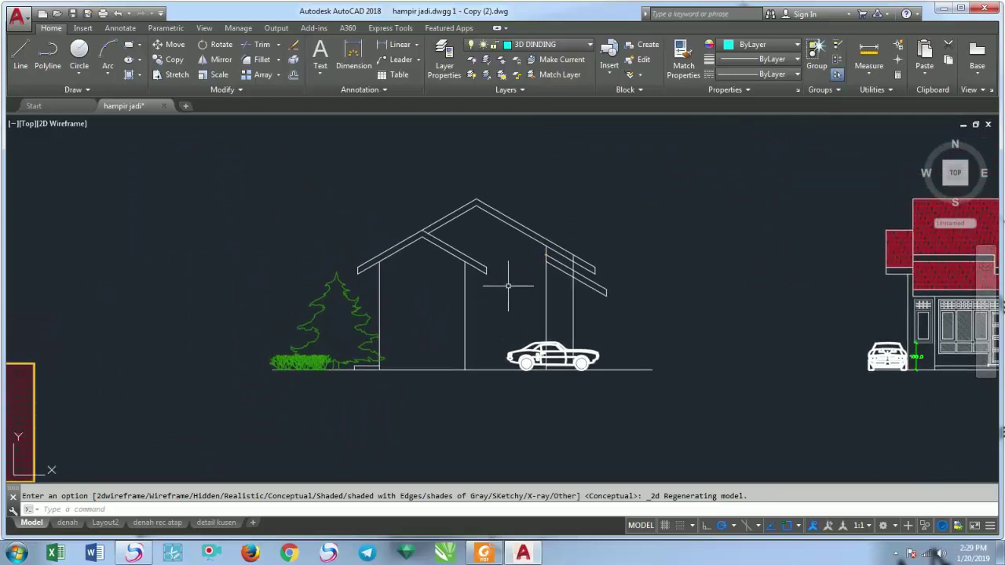
scroll(510, 282, "up", 2)
scroll(513, 279, "down", 4)
scroll(521, 277, "down", 2)
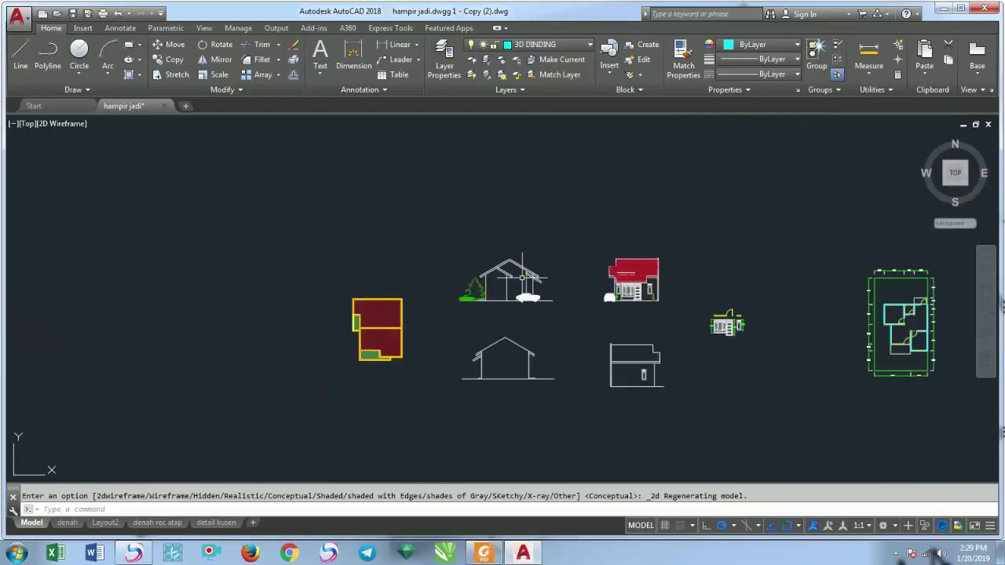
middle_click_drag(521, 276, 515, 280)
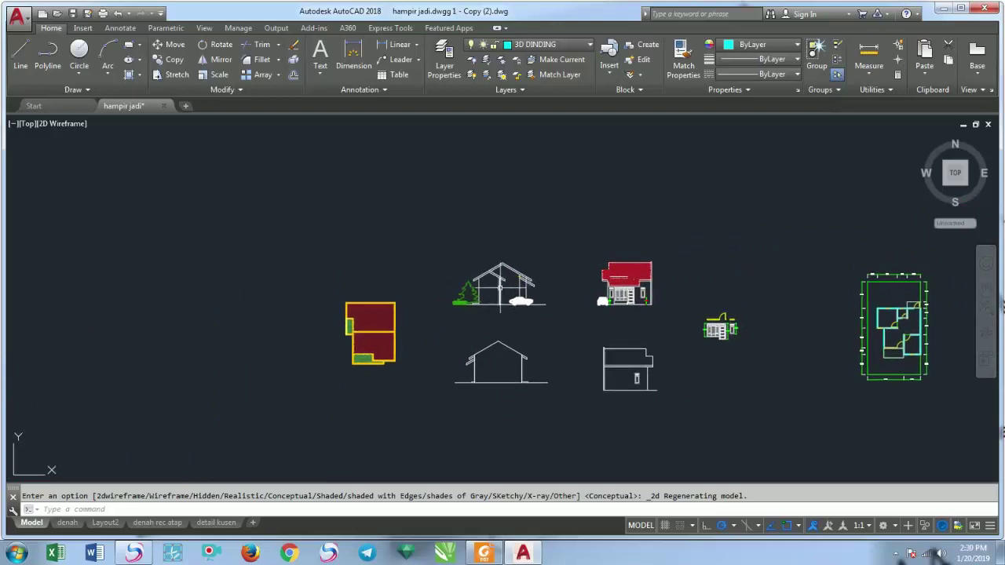
scroll(500, 287, "up", 5)
scroll(501, 287, "down", 1)
scroll(501, 286, "down", 3)
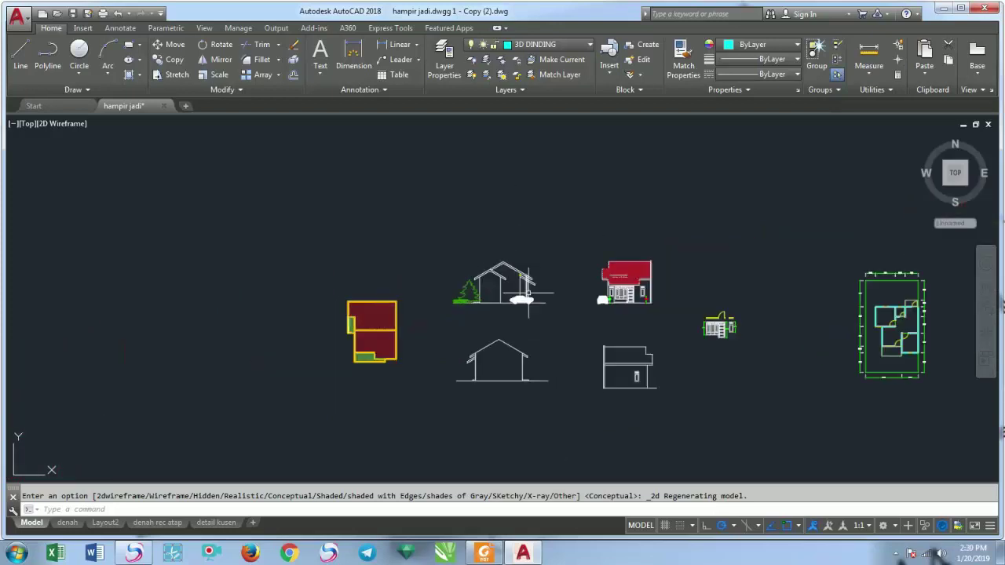
scroll(534, 287, "down", 1)
Pan over to the dimensioned floor plan and zoom until it fills the view
middle_click_drag(836, 305, 769, 337)
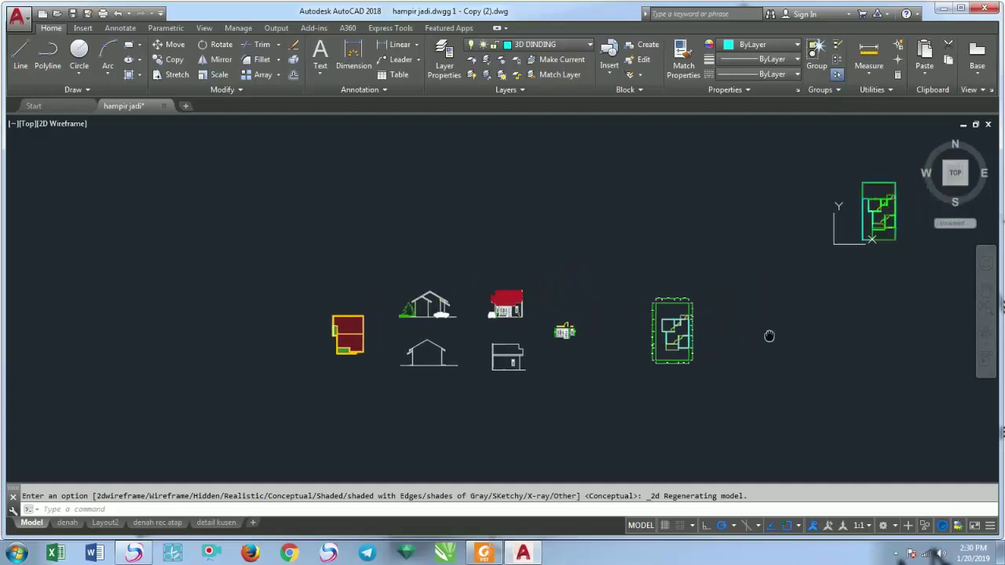
scroll(438, 361, "up", 3)
scroll(408, 345, "up", 1)
mouse_move(198, 296)
middle_mouse_down()
mouse_move(335, 374)
mouse_move(252, 350)
mouse_move(398, 346)
middle_mouse_up()
scroll(303, 325, "up", 2)
scroll(346, 316, "up", 2)
scroll(434, 329, "down", 5)
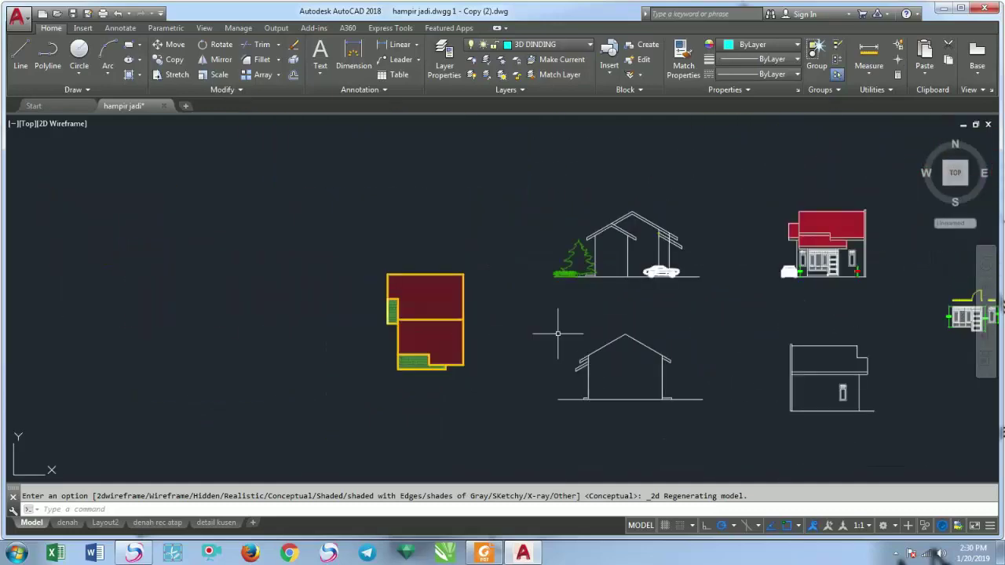
middle_click_drag(556, 333, 309, 339)
middle_click_drag(403, 339, 427, 339)
scroll(606, 351, "down", 2)
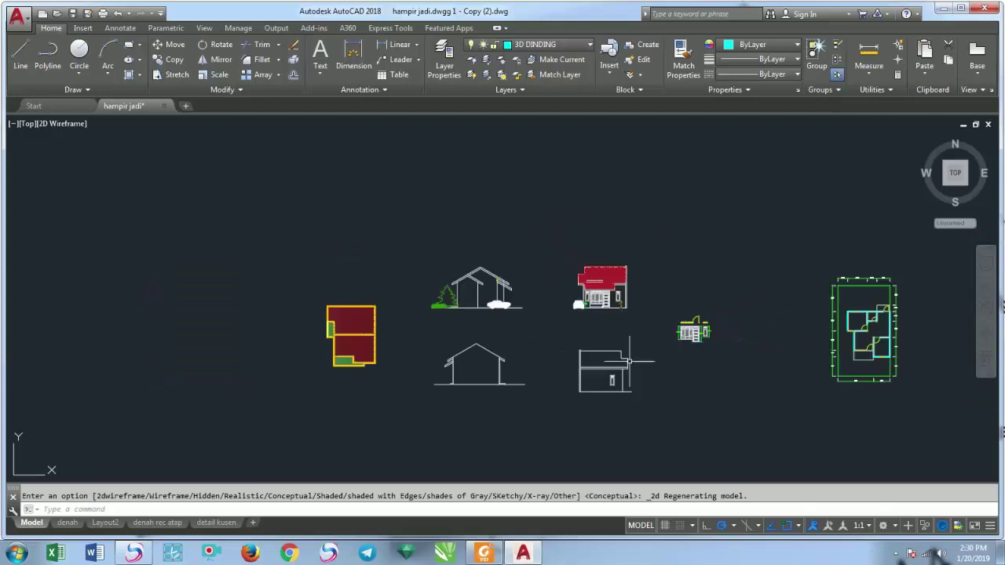
scroll(648, 369, "down", 2)
middle_click_drag(834, 359, 579, 385)
scroll(579, 384, "up", 2)
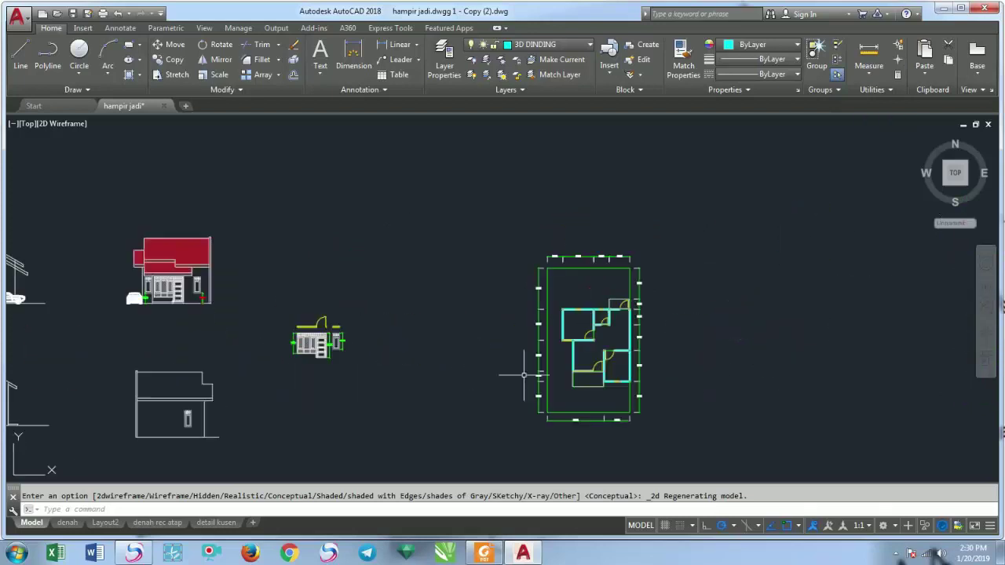
scroll(523, 365, "up", 2)
scroll(549, 345, "up", 1)
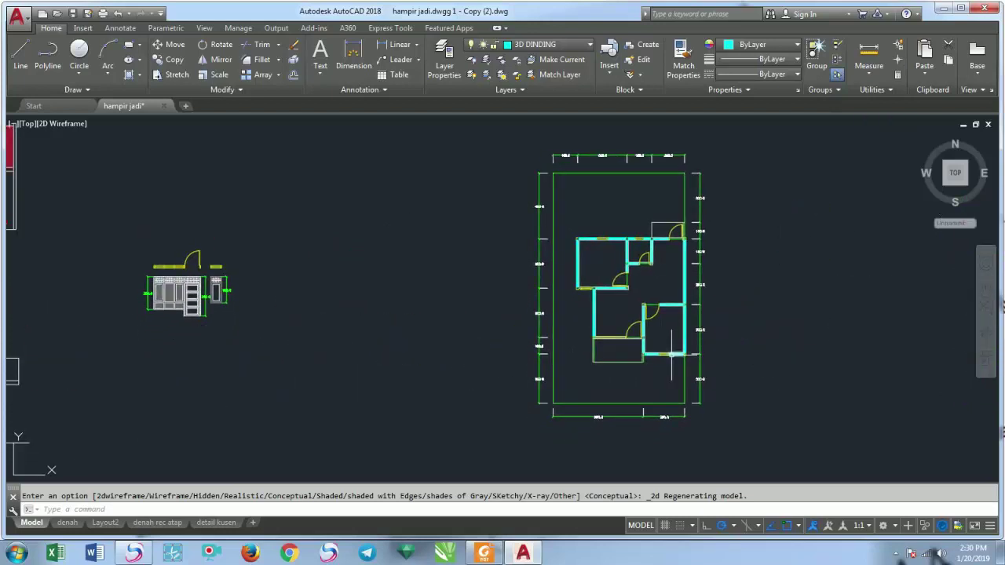
scroll(671, 357, "up", 4)
middle_click_drag(668, 348, 657, 406)
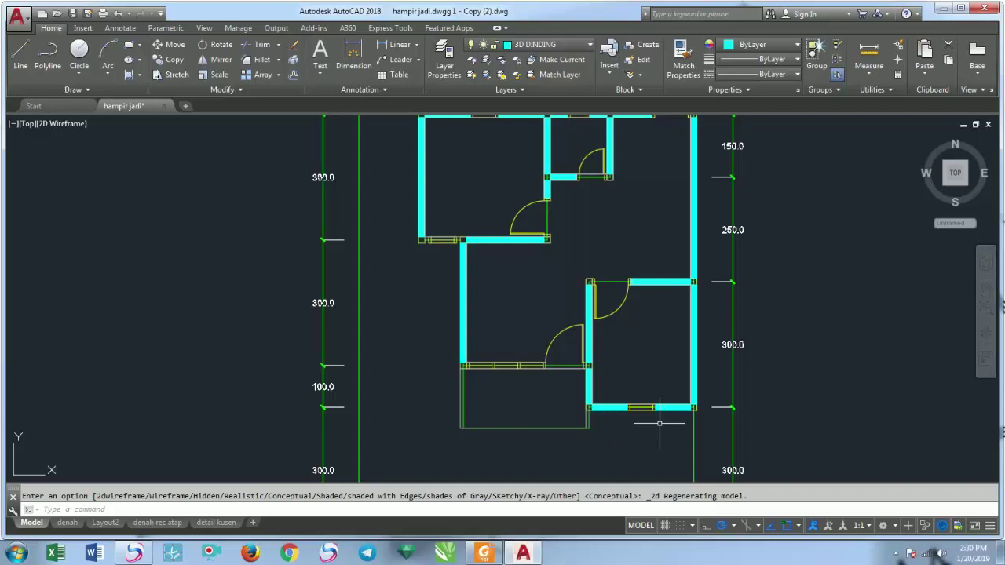
Zoom in close on the floor plan's cyan walls, door swings and dimensions
scroll(652, 365, "down", 5)
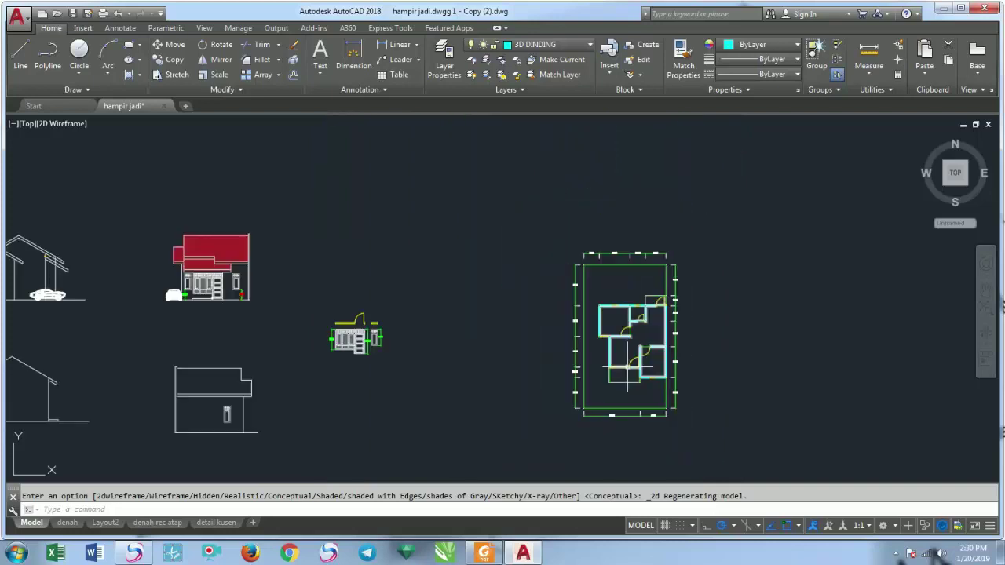
scroll(463, 343, "up", 1)
scroll(142, 351, "up", 2)
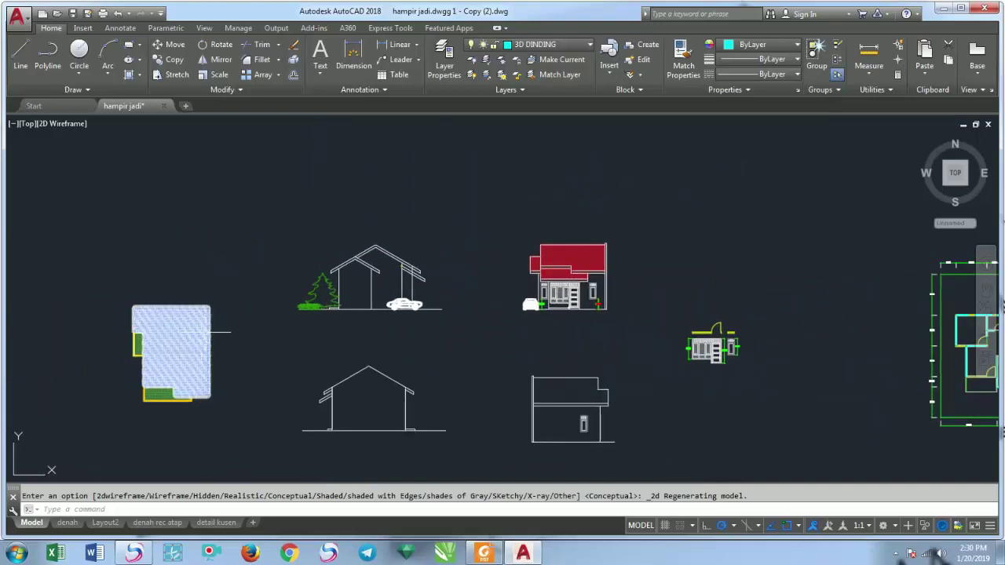
scroll(191, 339, "up", 4)
left_click(60, 296)
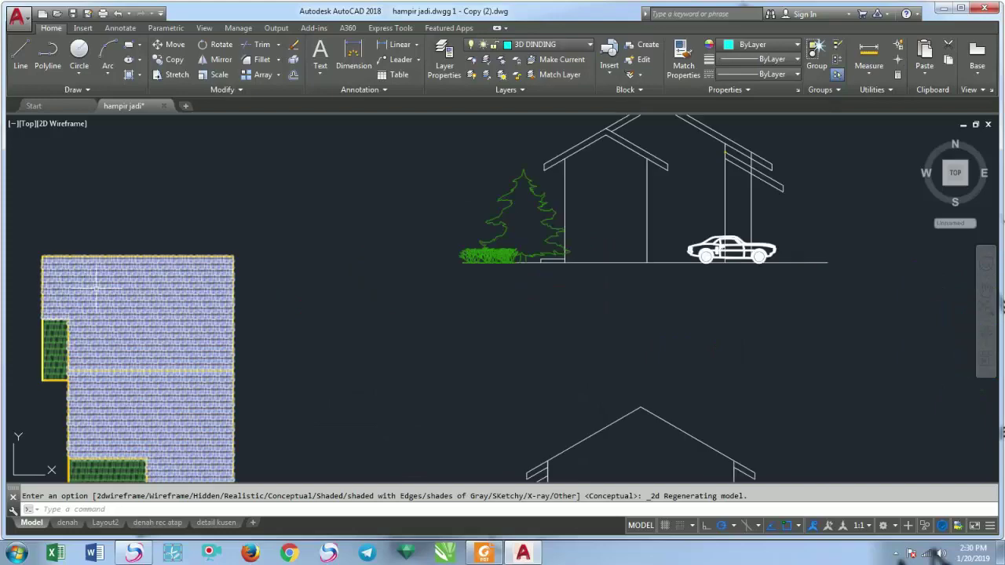
scroll(104, 296, "down", 3)
scroll(330, 377, "down", 2)
scroll(511, 369, "up", 1)
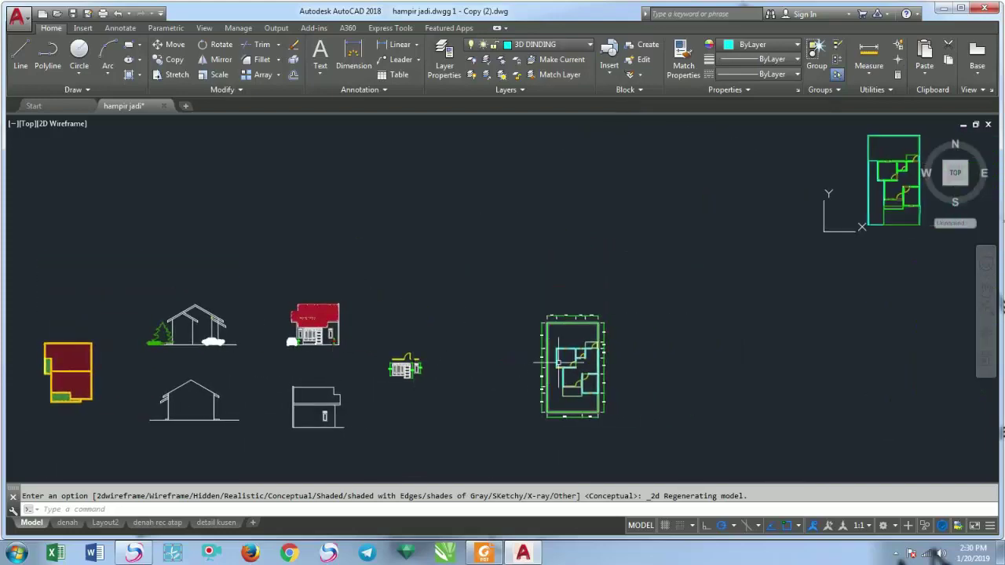
scroll(600, 379, "up", 4)
scroll(600, 378, "up", 1)
scroll(511, 361, "up", 1)
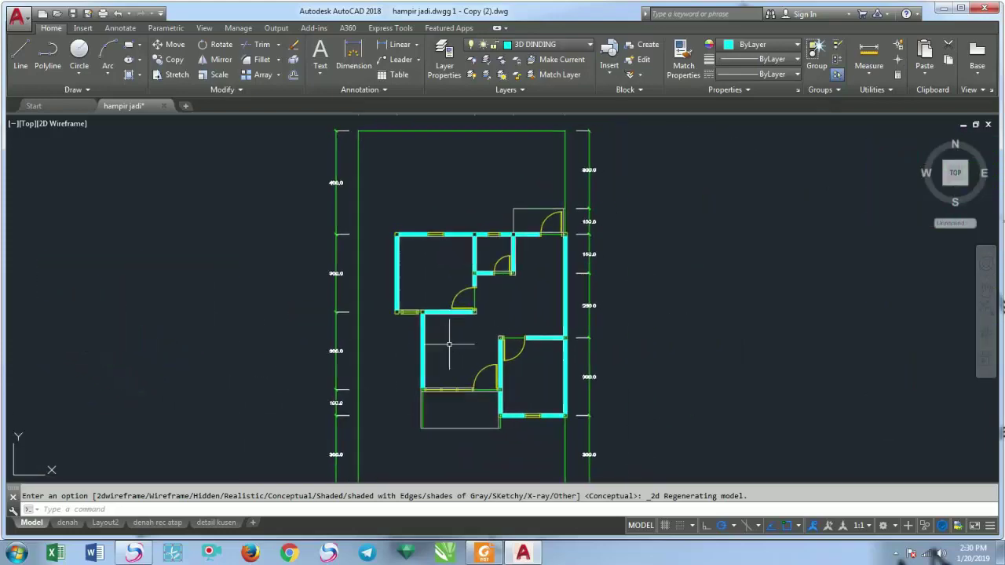
scroll(453, 344, "down", 3)
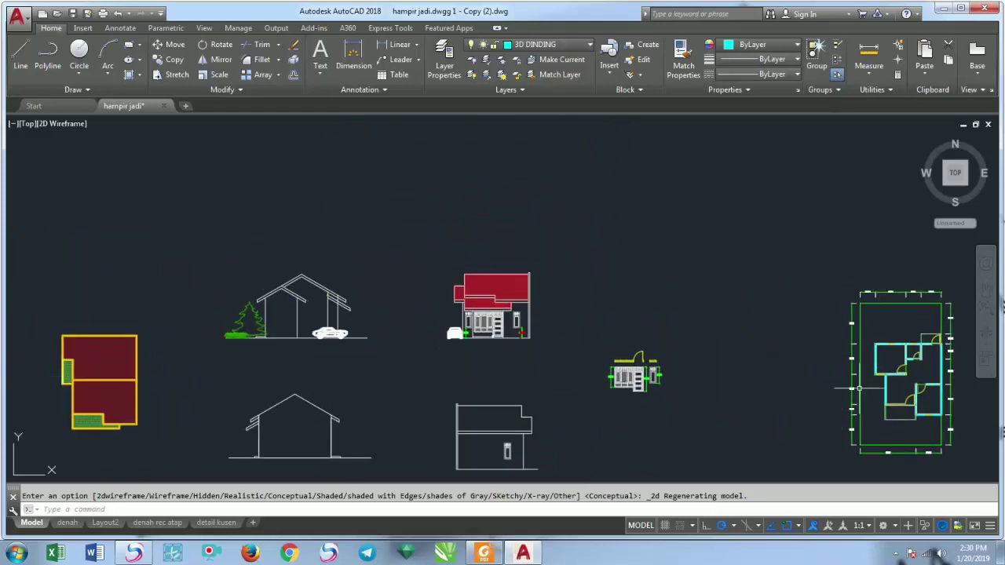
middle_click_drag(858, 388, 706, 376)
scroll(803, 353, "up", 3)
middle_click_drag(803, 352, 781, 382)
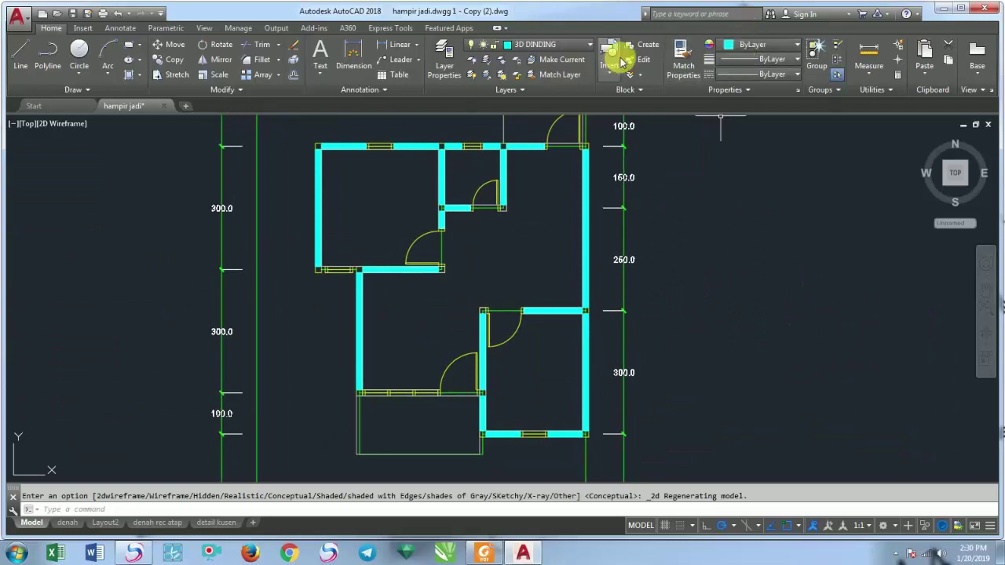
Open Layer Properties with LA and create a new layer named 3d Atap
left_click(559, 44)
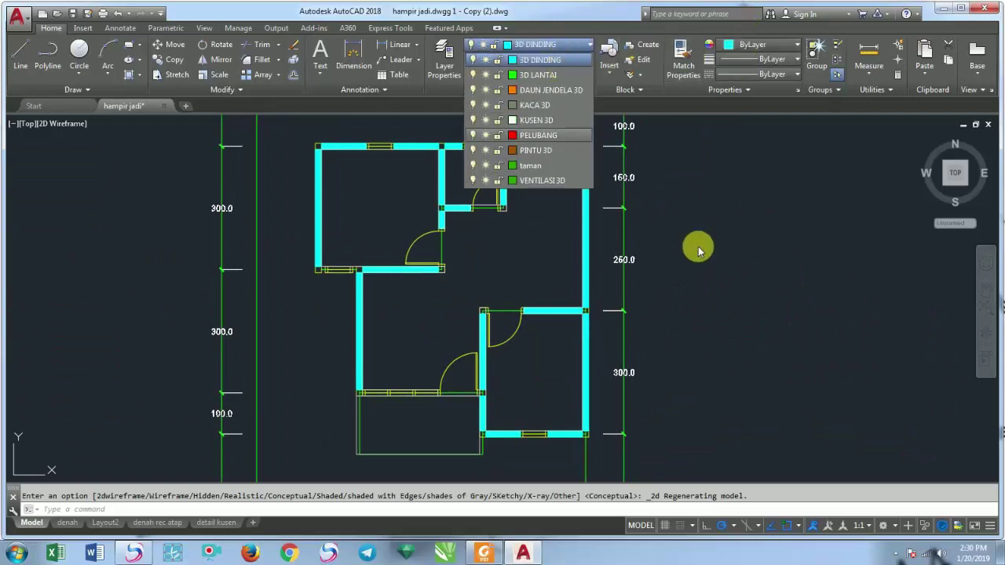
left_click(760, 227)
left_click(760, 228)
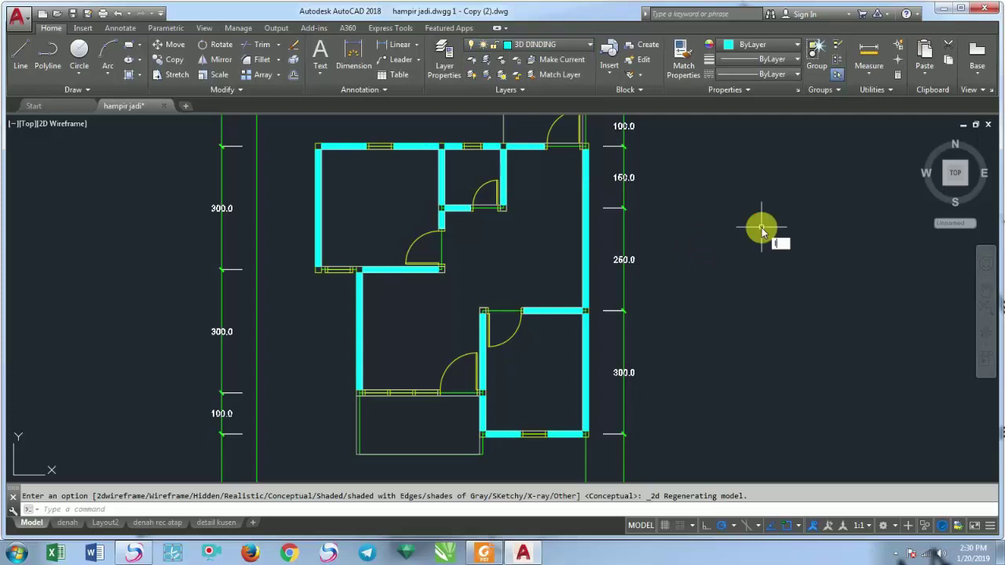
type("LA")
key("Return")
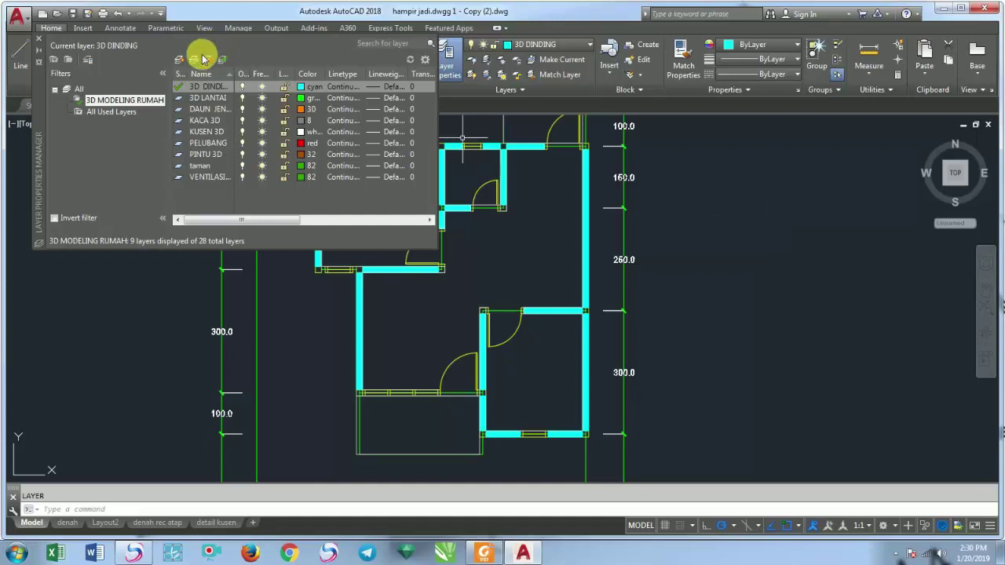
left_click(180, 63)
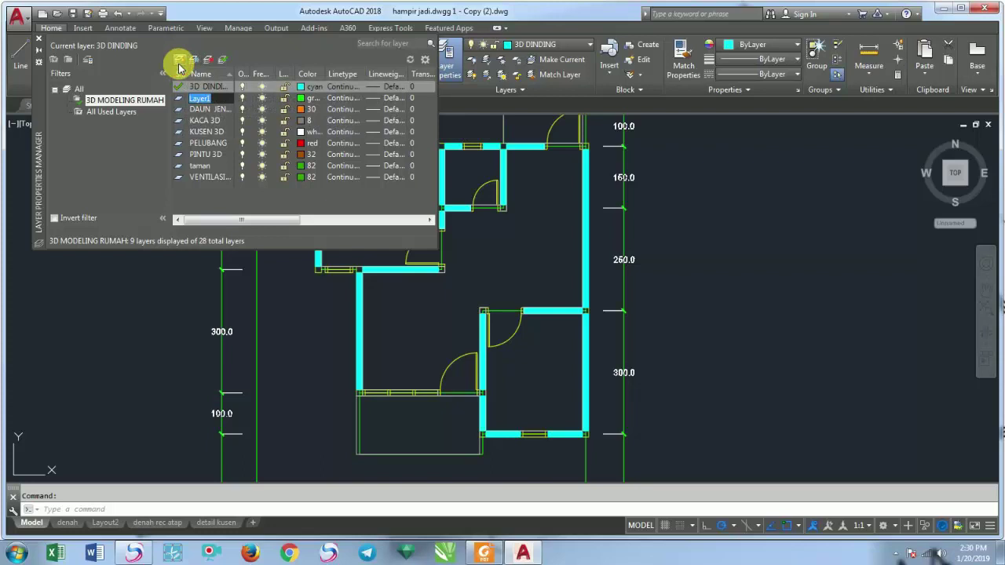
type("3d Atap")
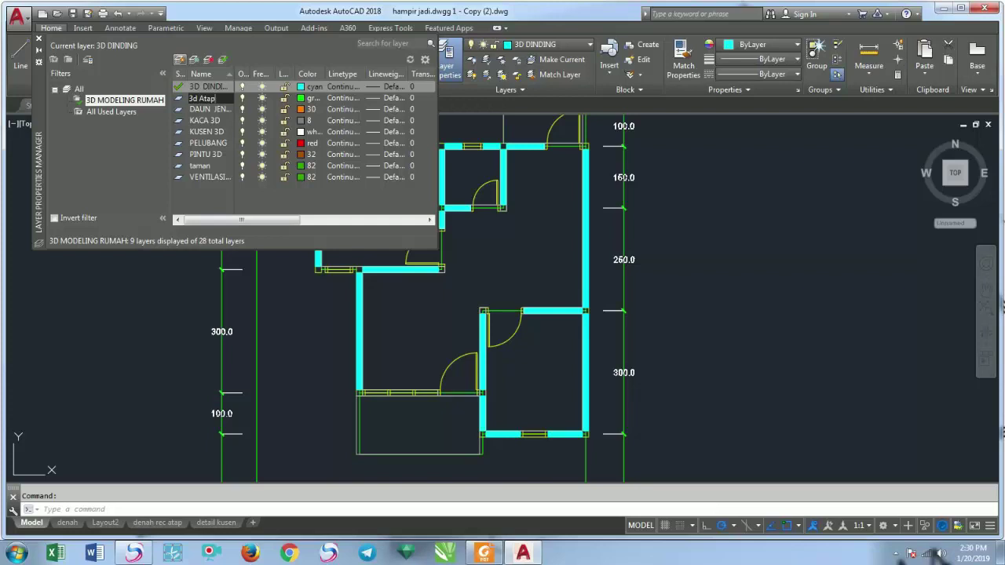
left_click(180, 63)
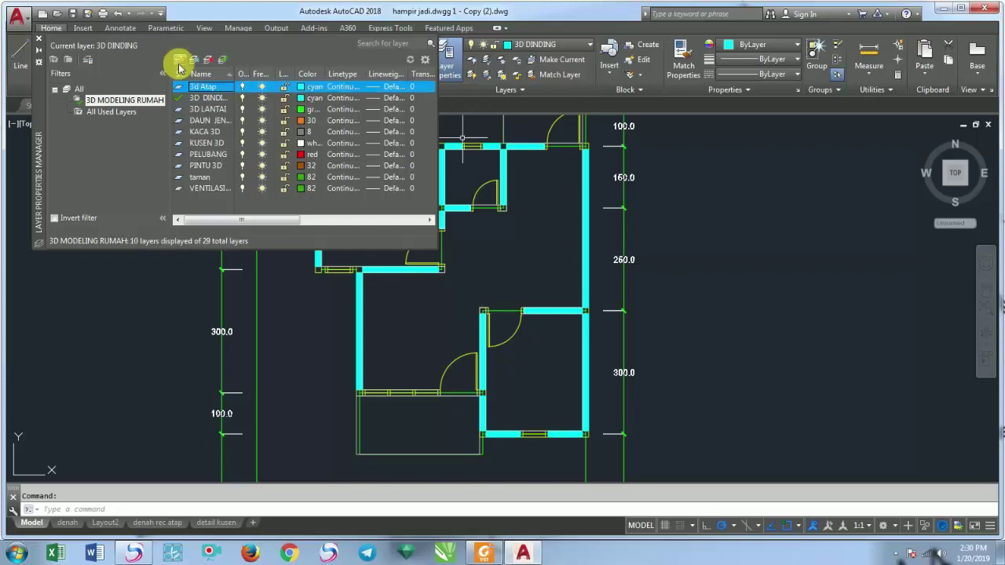
Give the 3d Atap layer colour 50 (yellow), make it current, and close the palette
left_click(312, 99)
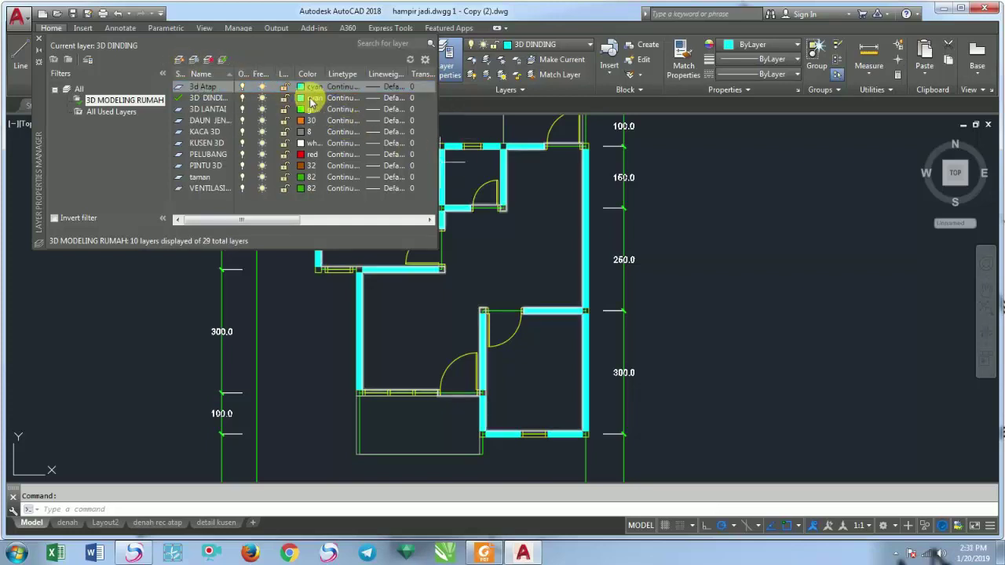
left_click(300, 88)
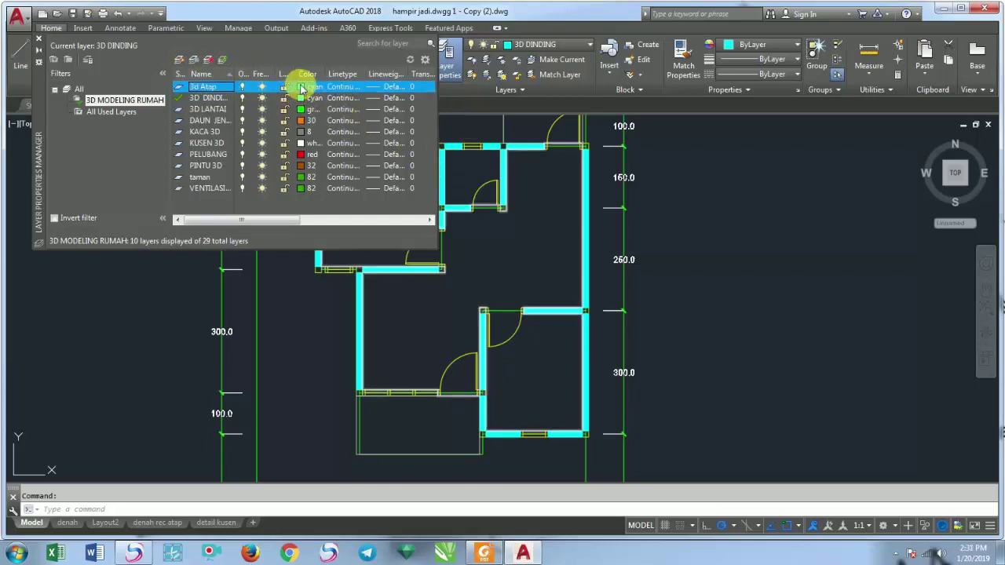
left_click(438, 235)
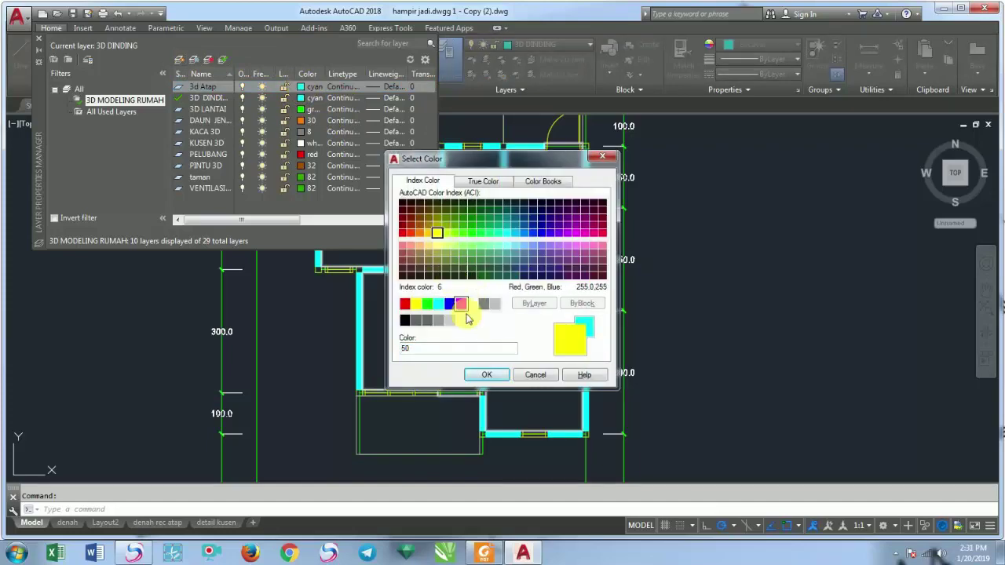
left_click(486, 374)
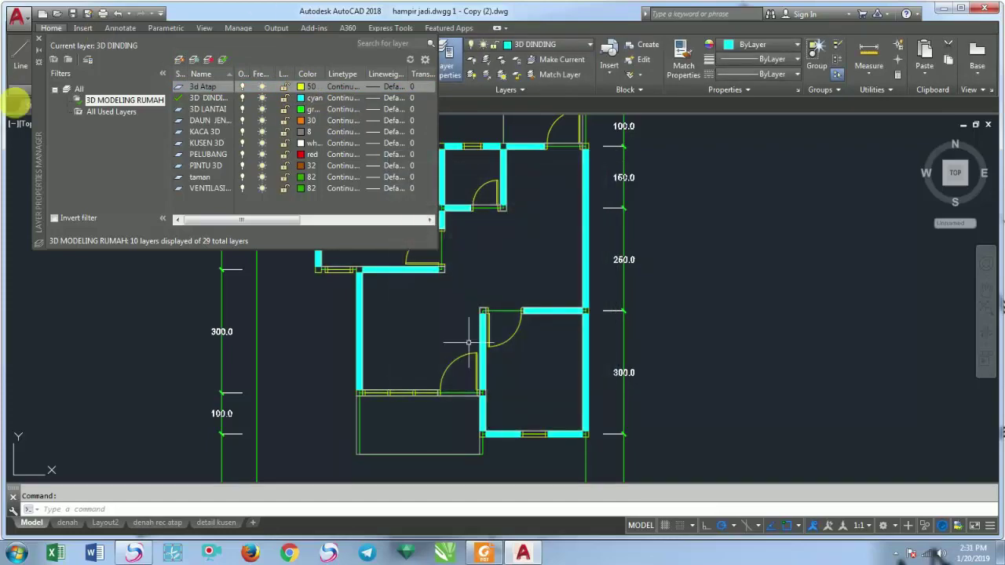
left_click(179, 88)
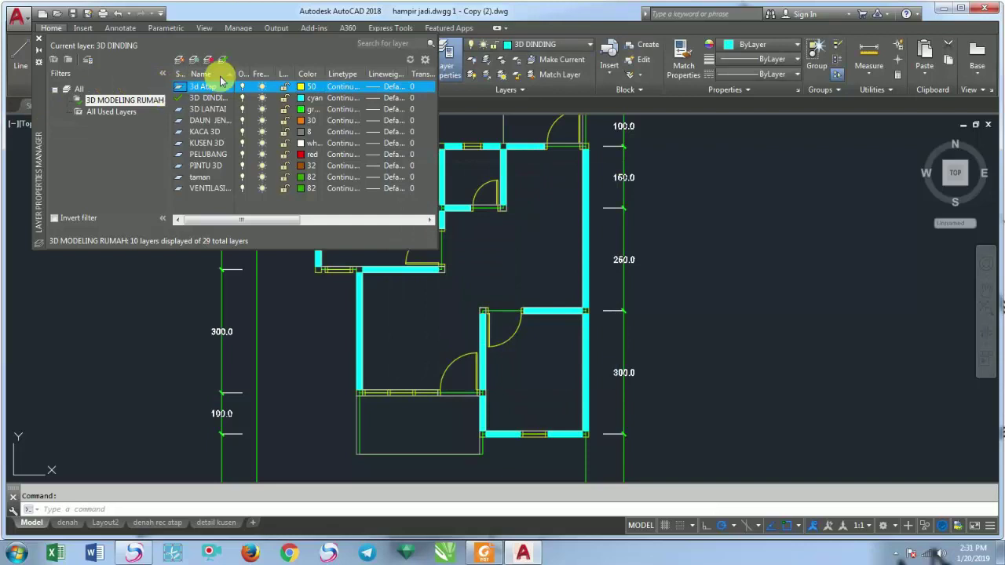
left_click(37, 37)
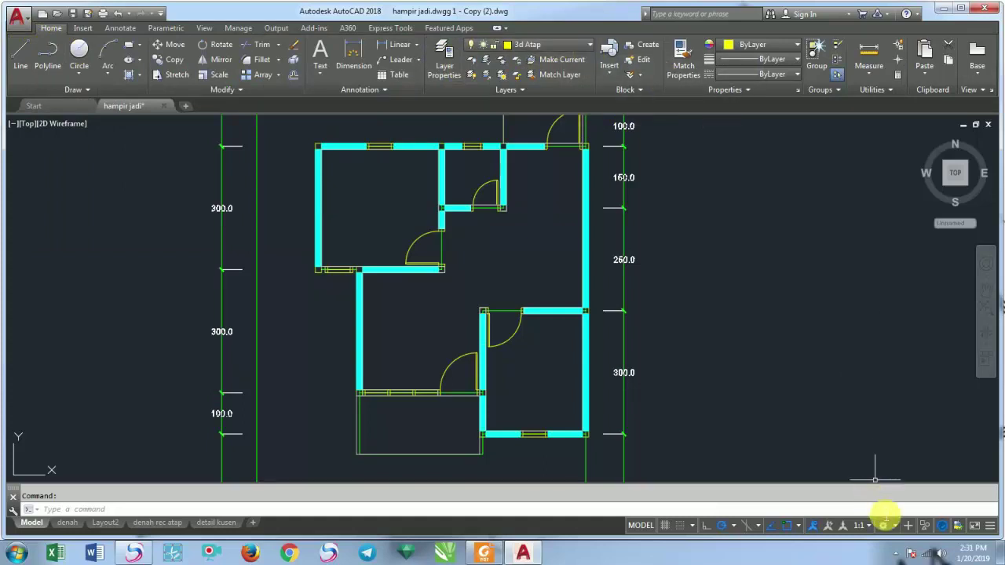
Switch the workspace to 3D Modeling
left_click(887, 529)
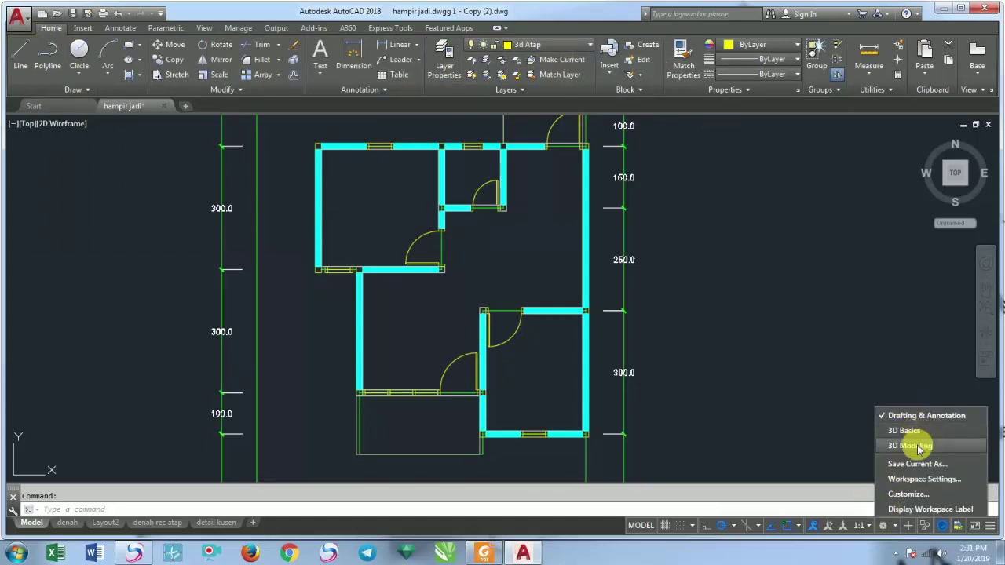
left_click(902, 444)
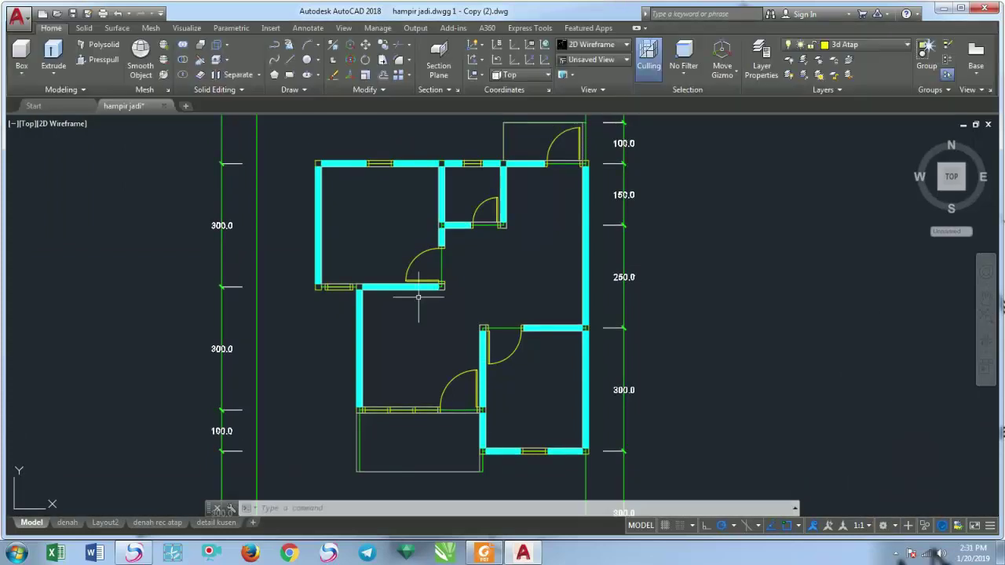
scroll(413, 299, "down", 1)
scroll(413, 298, "down", 1)
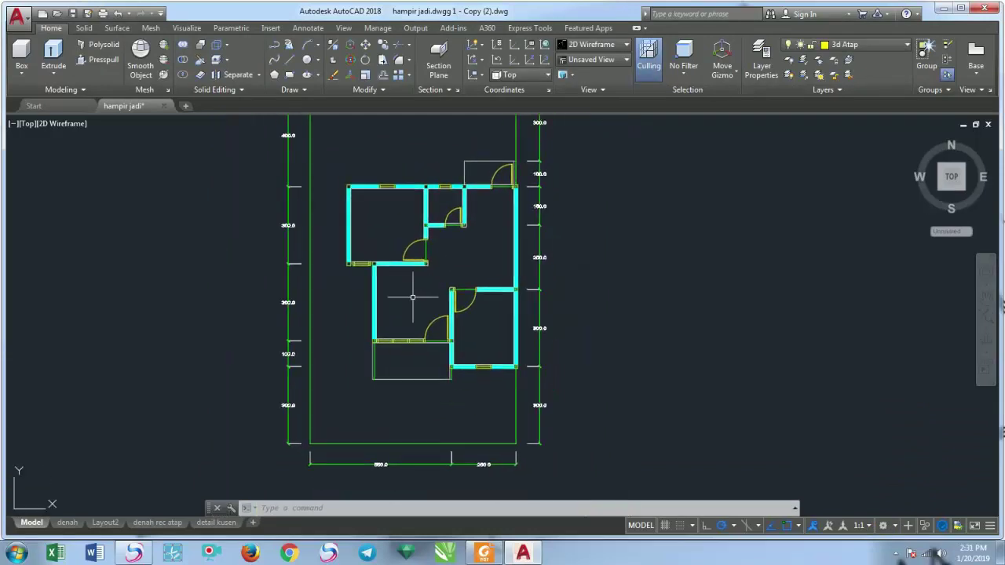
Pan and zoom to frame the floor plan with its 100.0–300.0 dimensions
middle_click_drag(413, 297, 318, 315)
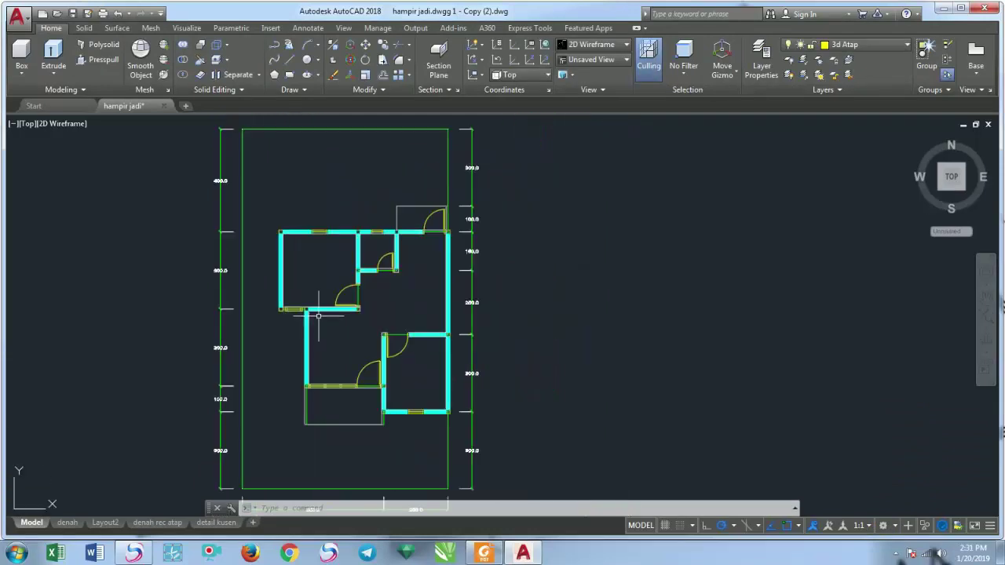
middle_click_drag(345, 353, 354, 334)
scroll(393, 293, "up", 2)
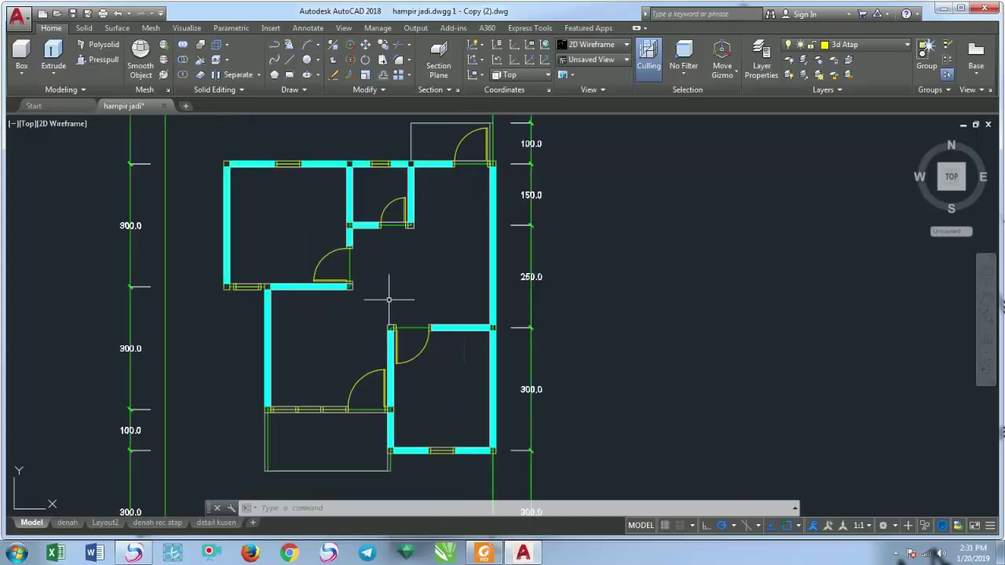
scroll(388, 299, "down", 2)
scroll(397, 303, "up", 1)
scroll(410, 310, "up", 1)
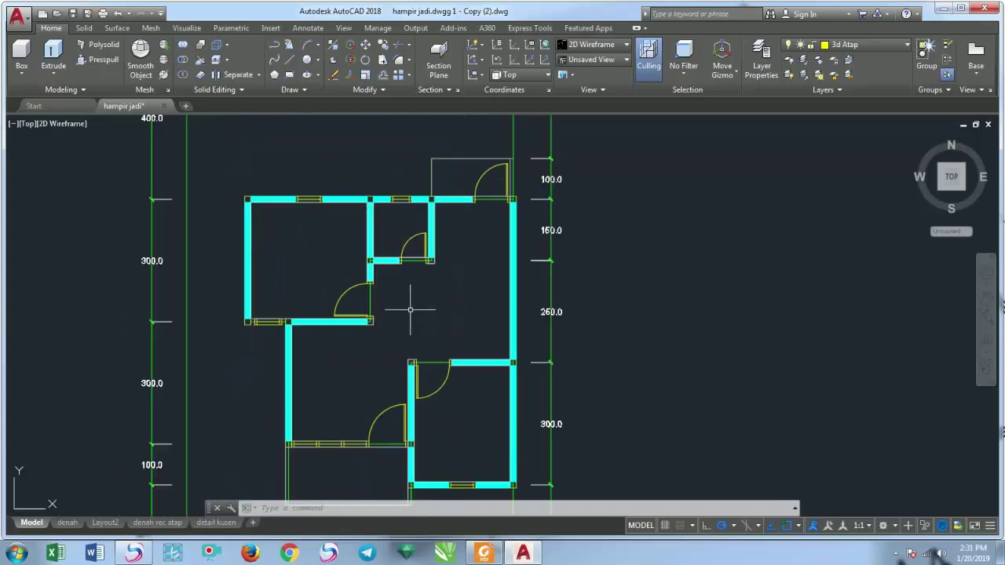
mouse_move(410, 310)
middle_mouse_down()
mouse_move(399, 344)
mouse_move(429, 295)
middle_mouse_up()
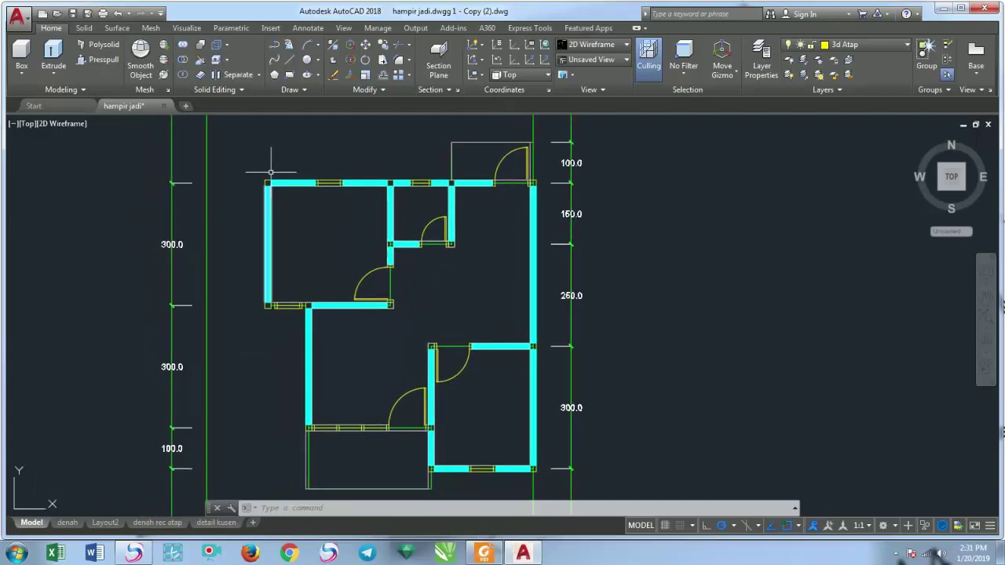
left_click(284, 55)
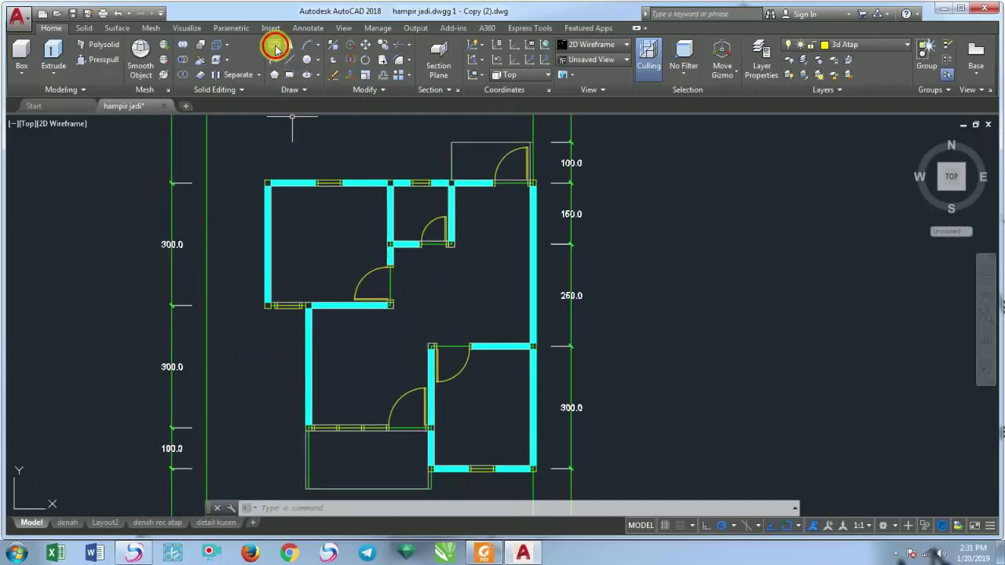
Trace a polyline outline around the house's outer wall corners, starting at the lower-right corner
left_click(276, 49)
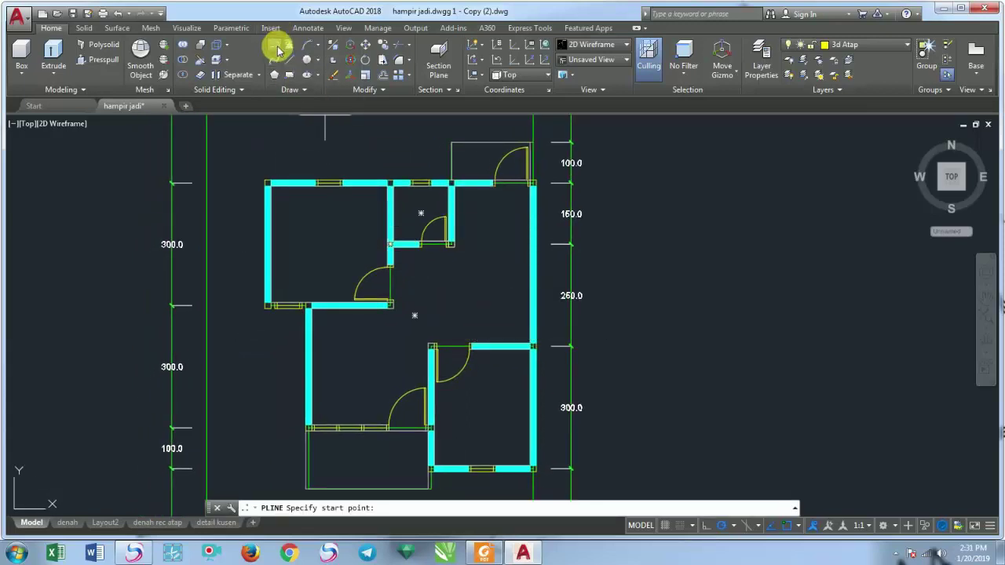
scroll(472, 346, "up", 3)
scroll(594, 307, "up", 3)
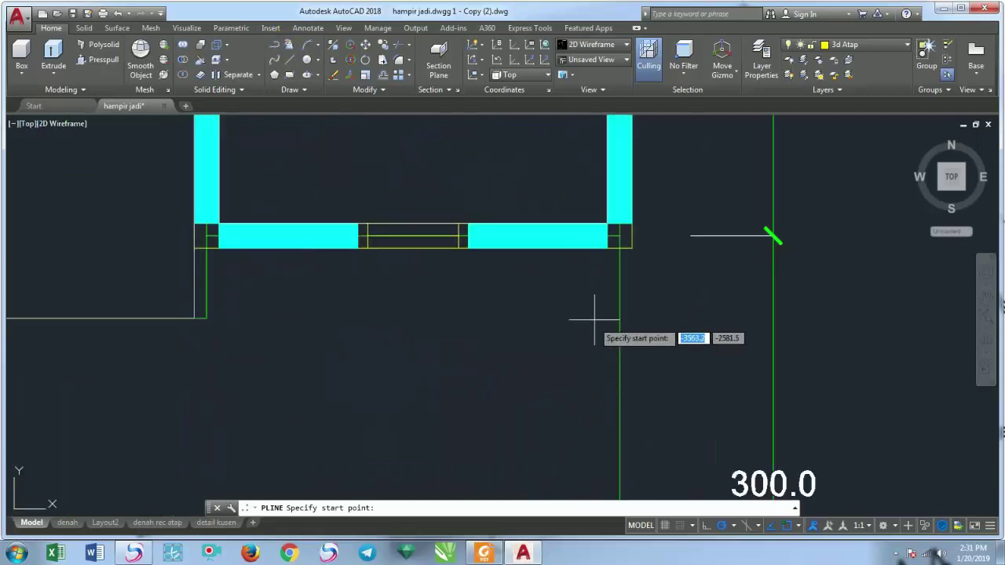
left_click(610, 249)
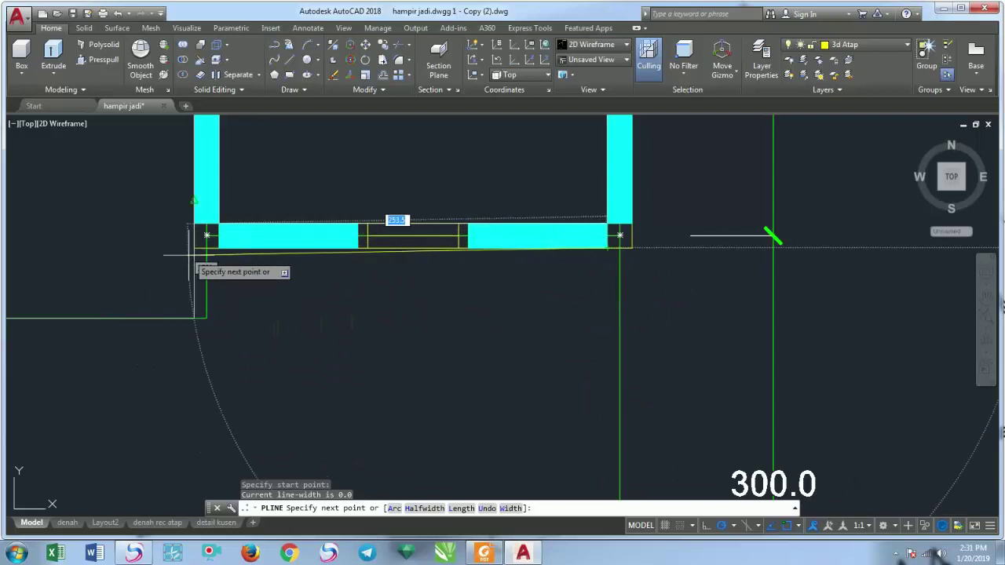
left_click(195, 248)
scroll(107, 280, "down", 3)
scroll(231, 355, "up", 1)
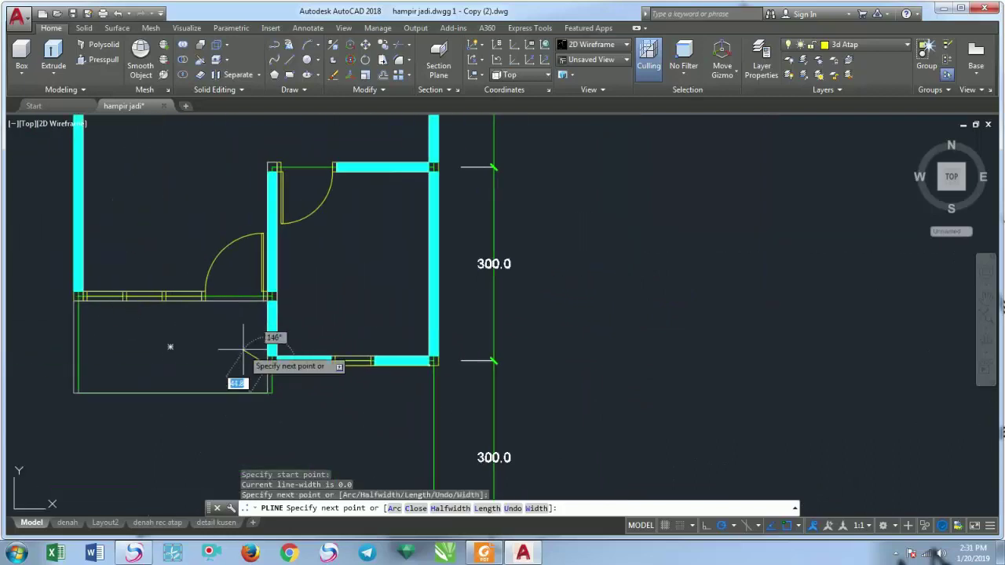
scroll(283, 278, "up", 2)
left_click(301, 229)
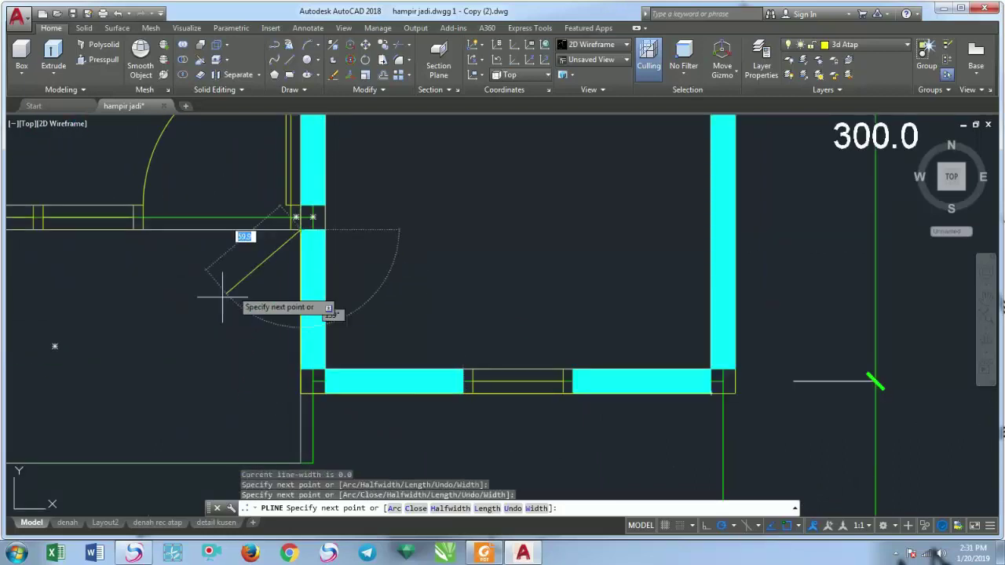
scroll(231, 289, "down", 4)
middle_click_drag(171, 307, 235, 354)
scroll(235, 354, "up", 3)
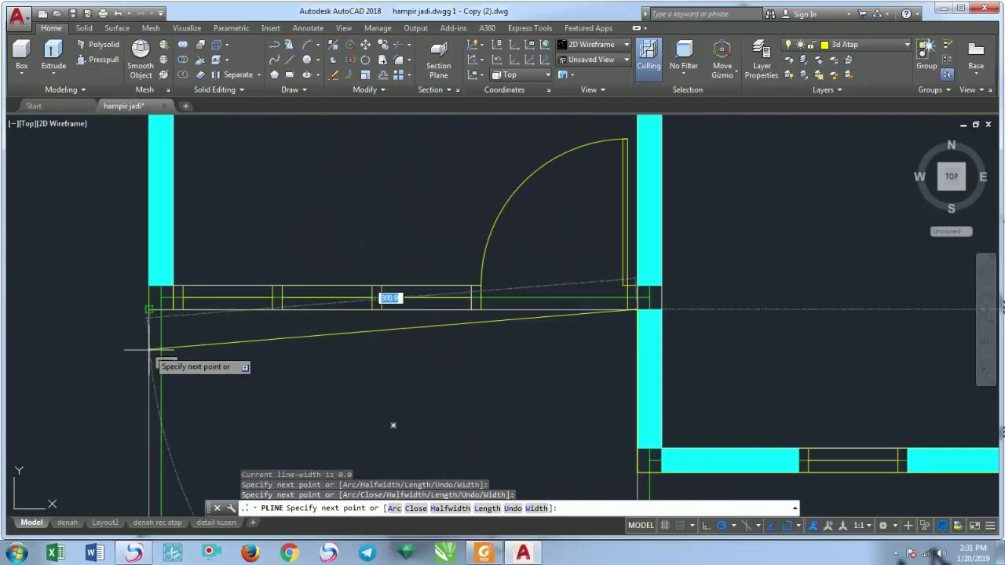
left_click(156, 298)
scroll(131, 320, "down", 3)
scroll(117, 308, "down", 1)
scroll(132, 283, "up", 2)
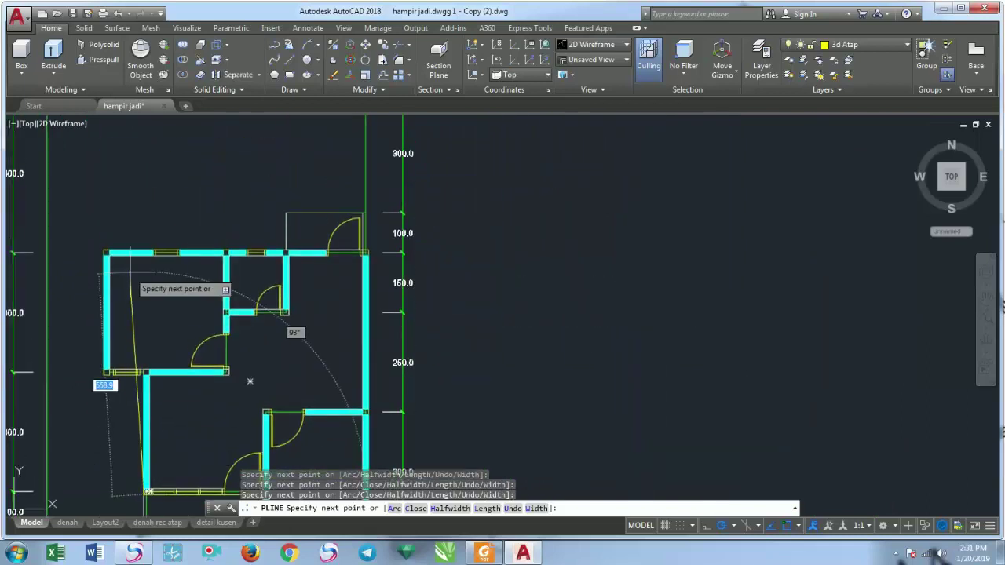
scroll(148, 243, "up", 1)
left_click(140, 223)
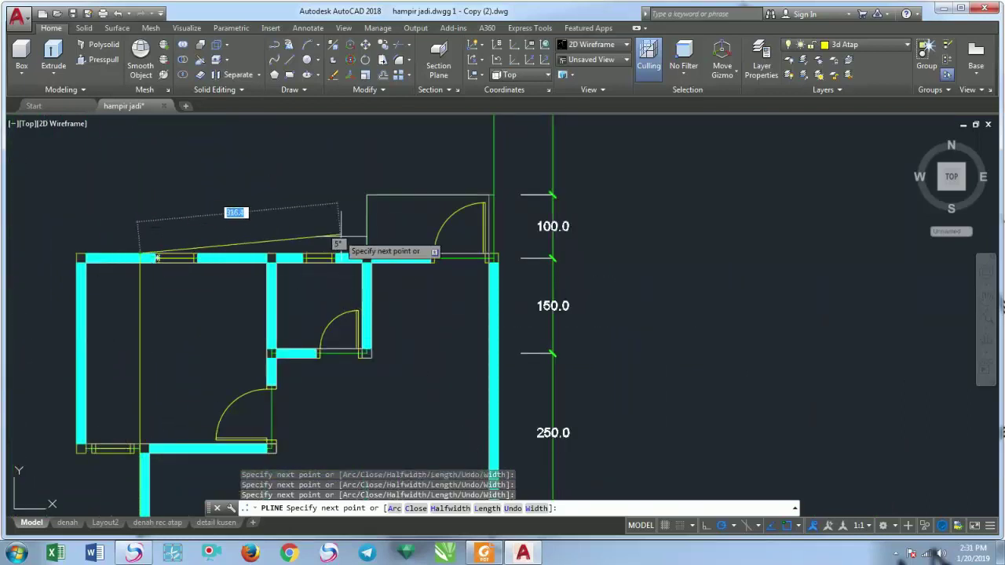
scroll(481, 251, "up", 2)
left_click(493, 267)
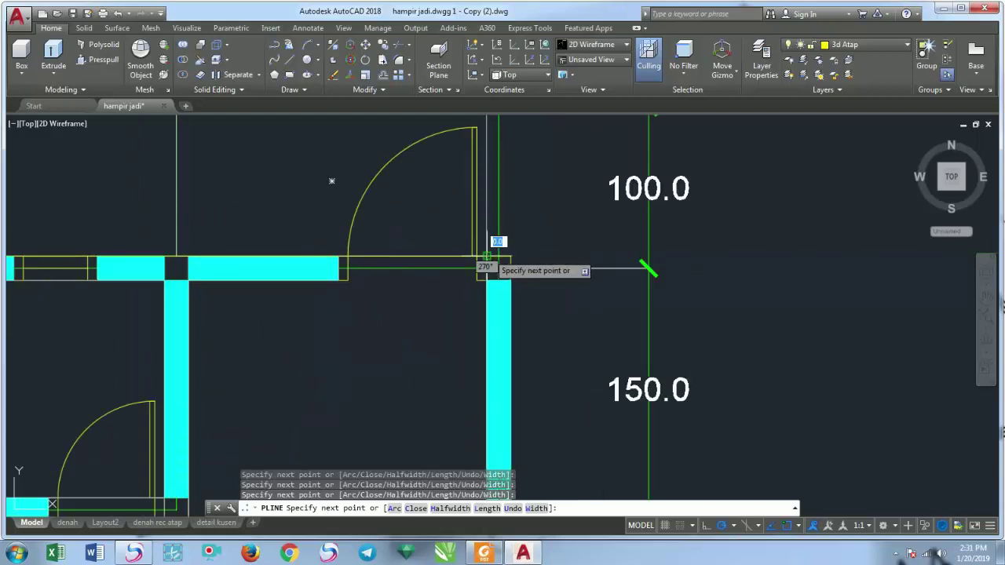
key("Return")
Try offsetting the outline by 100, then cancel the offset
scroll(407, 321, "down", 5)
middle_click_drag(408, 321, 427, 249)
type("c")
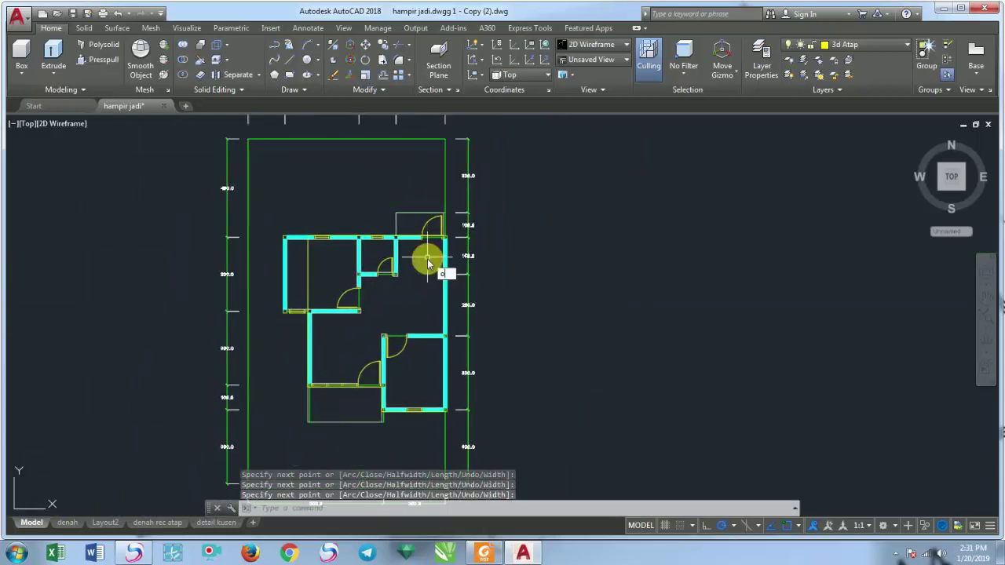
key("Return")
type("100")
key("Return")
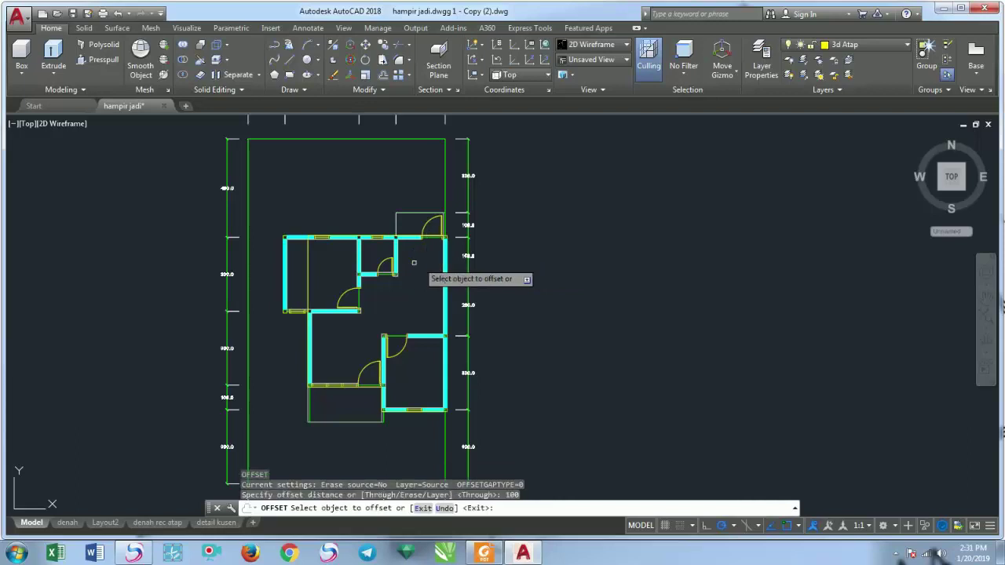
left_click(309, 267)
key("Escape")
Window-select the stray object and erase it
left_click(428, 275)
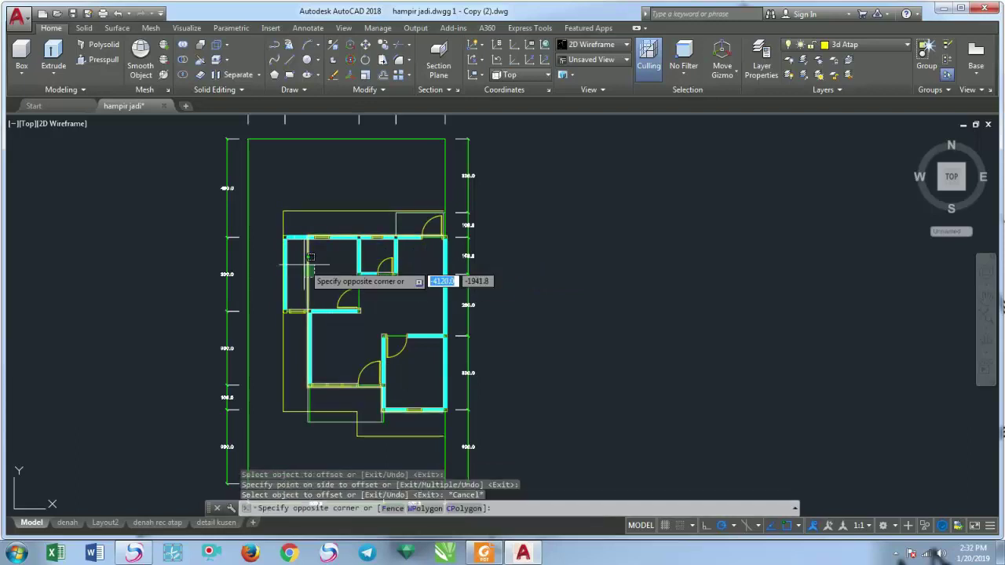
left_click(304, 264)
key("Return")
Draw a line down the right side from the outline's top-right corner
middle_click_drag(304, 270, 308, 243)
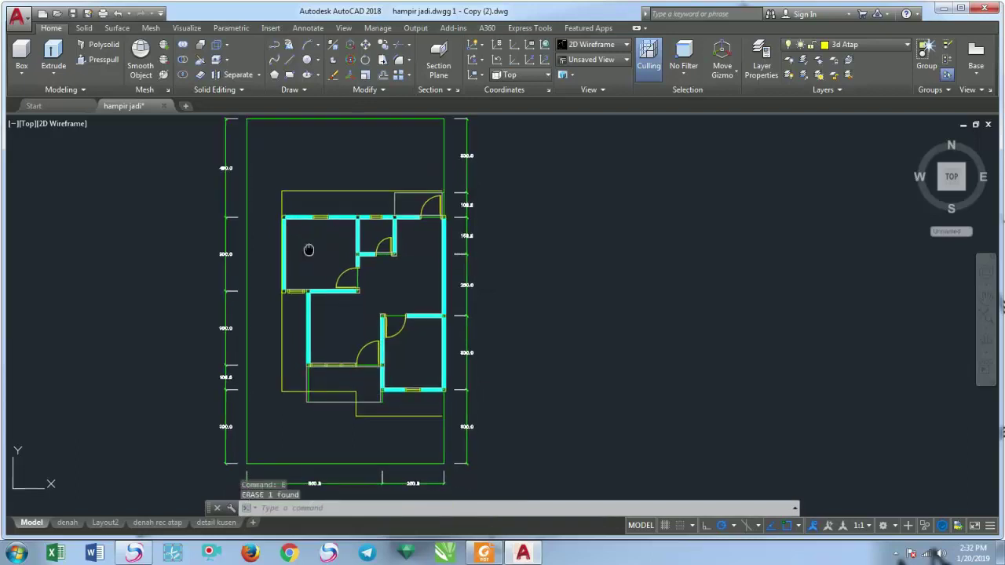
type("LINE Specify first point:")
scroll(437, 206, "up", 2)
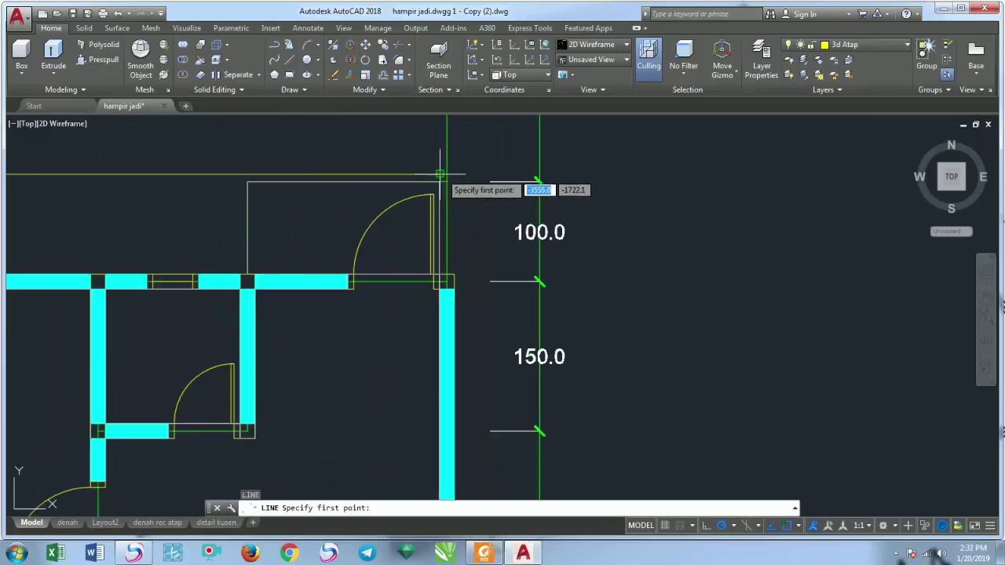
left_click(442, 191)
scroll(341, 225, "down", 5)
scroll(380, 237, "up", 4)
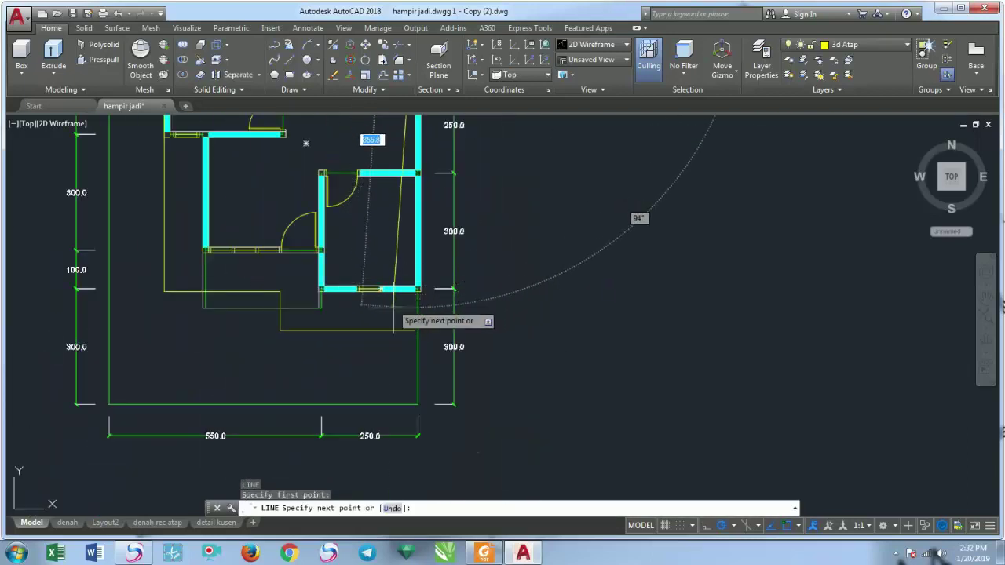
left_click(415, 330)
Join the new right-side line and the outline into a single polyline with J
scroll(408, 333, "up", 2)
scroll(416, 333, "up", 2)
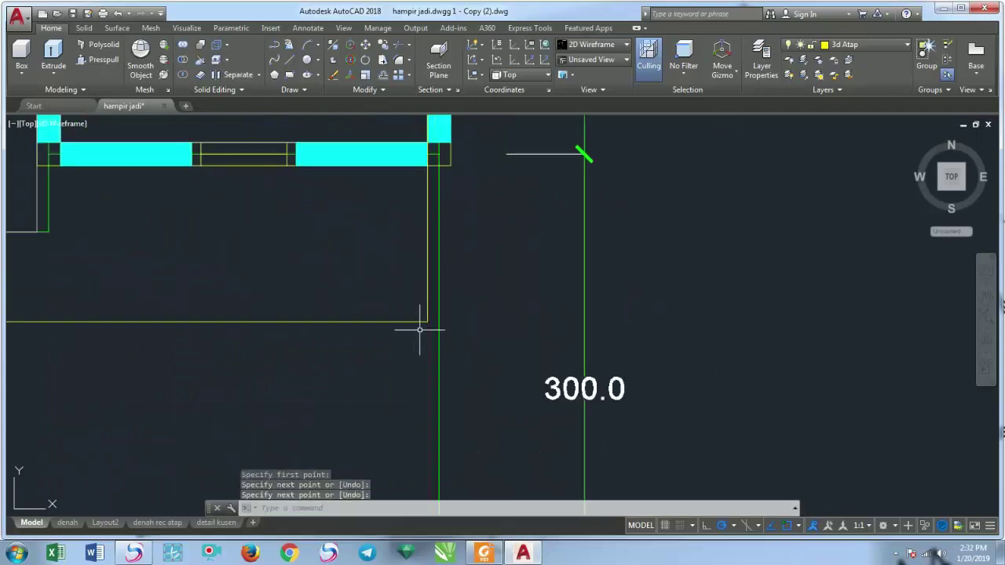
scroll(424, 330, "up", 2)
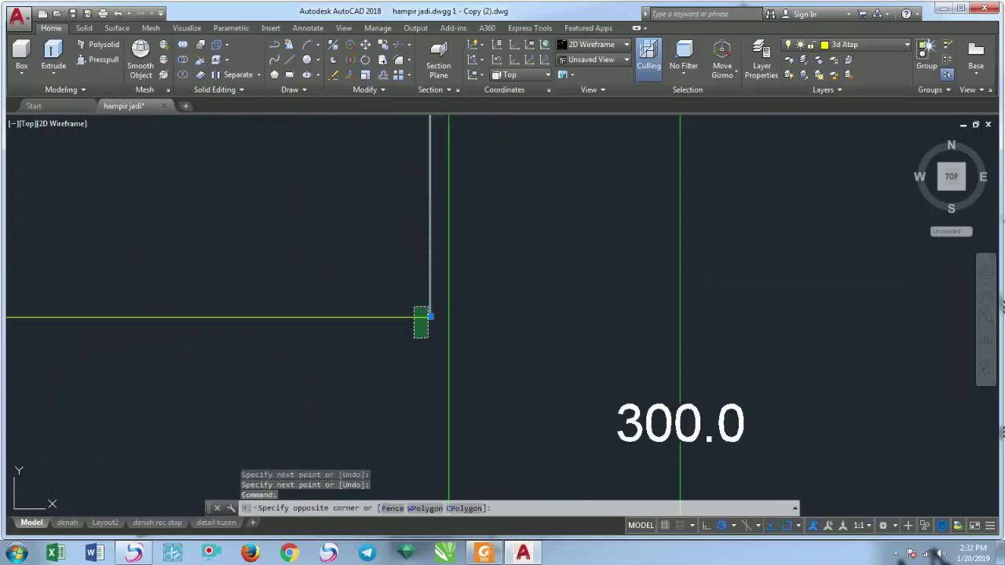
left_click(414, 337)
type("j")
key("Return")
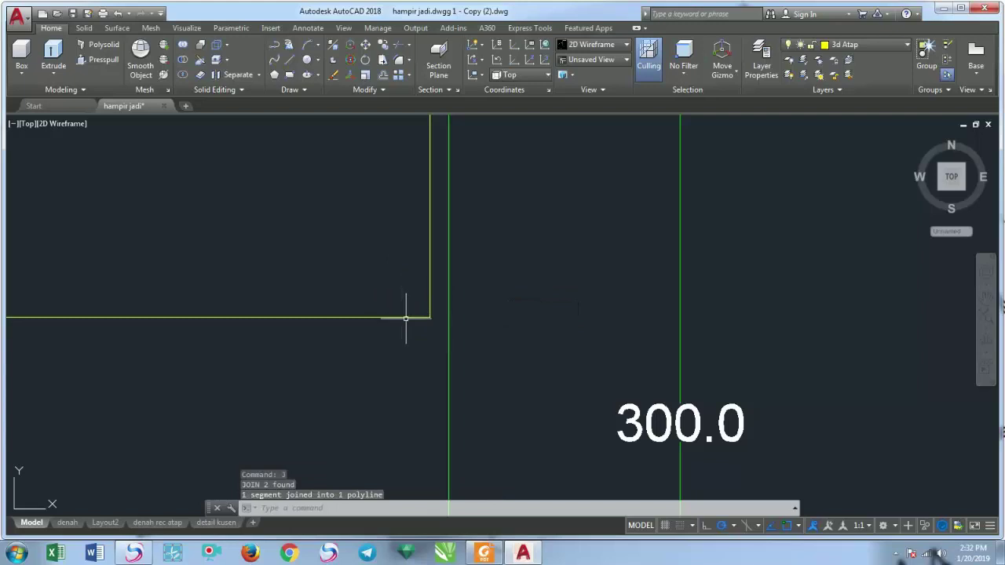
scroll(401, 298, "down", 3)
scroll(388, 259, "down", 3)
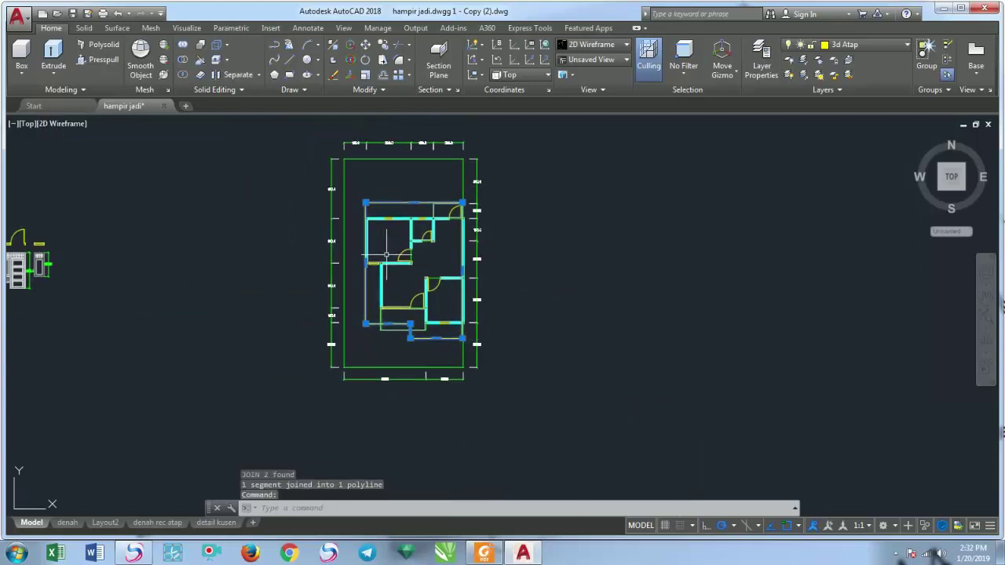
scroll(386, 255, "up", 3)
key("Escape")
scroll(343, 361, "up", 3)
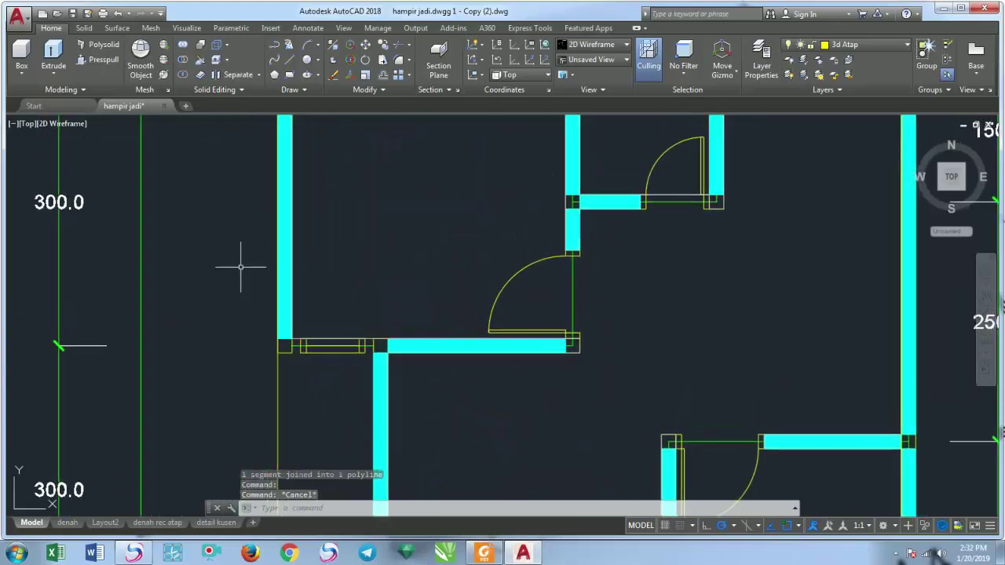
Draw a polyline from the wall junction, out past the left wall and up to the top
left_click(274, 49)
scroll(377, 346, "up", 2)
left_click(378, 322)
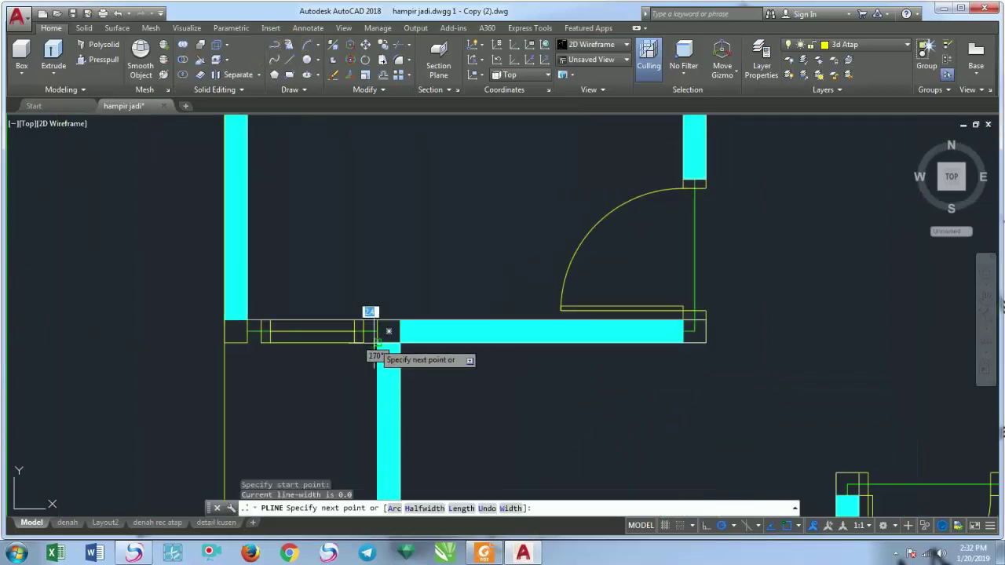
left_click(235, 343)
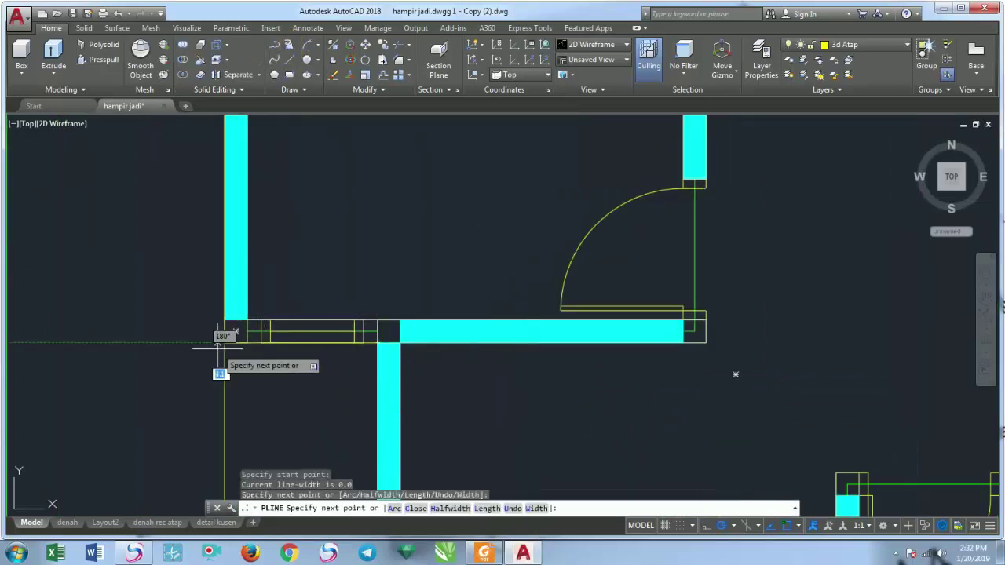
scroll(220, 343, "down", 3)
scroll(165, 354, "down", 2)
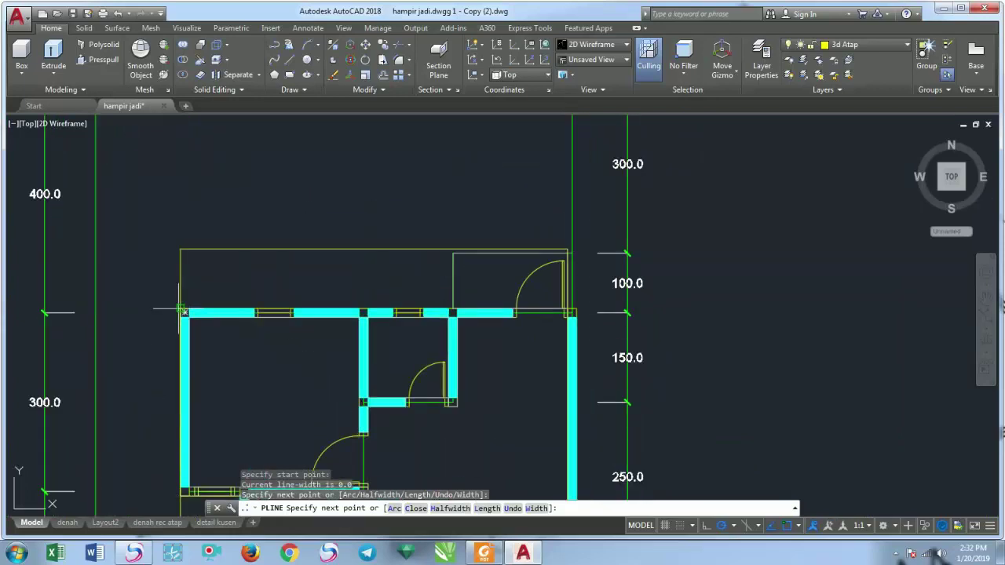
left_click(183, 312)
middle_click_drag(183, 312, 198, 241)
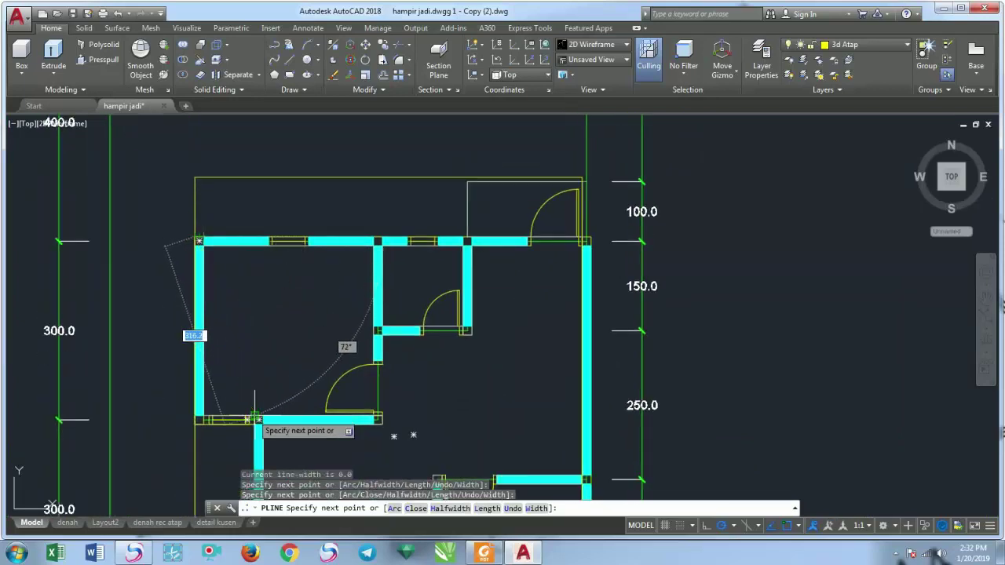
left_click(253, 236)
key("Return")
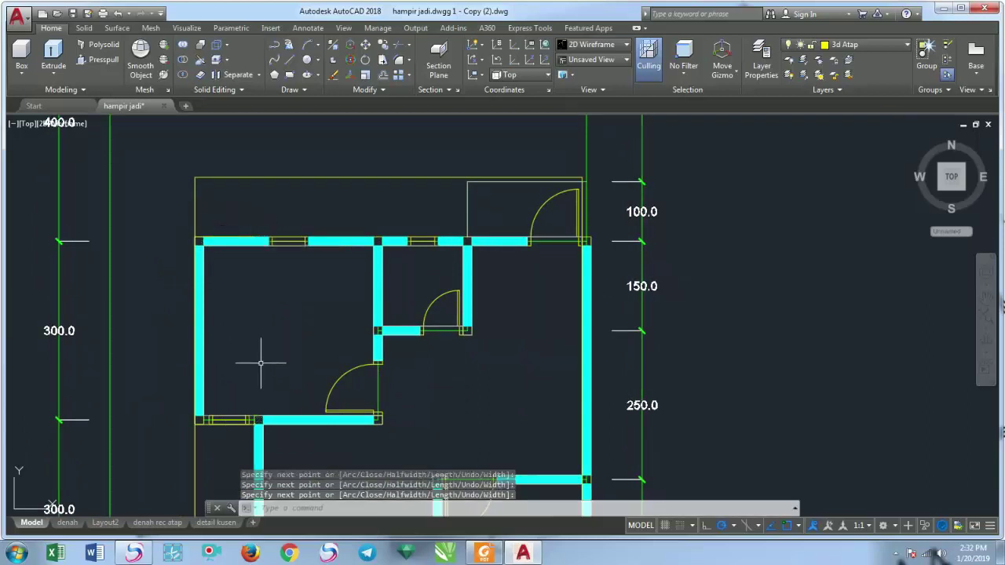
Try a 100 offset of an edge near the bottom-left junction, then cancel it
scroll(266, 362, "up", 5)
middle_click_drag(292, 359, 344, 307)
key("Return")
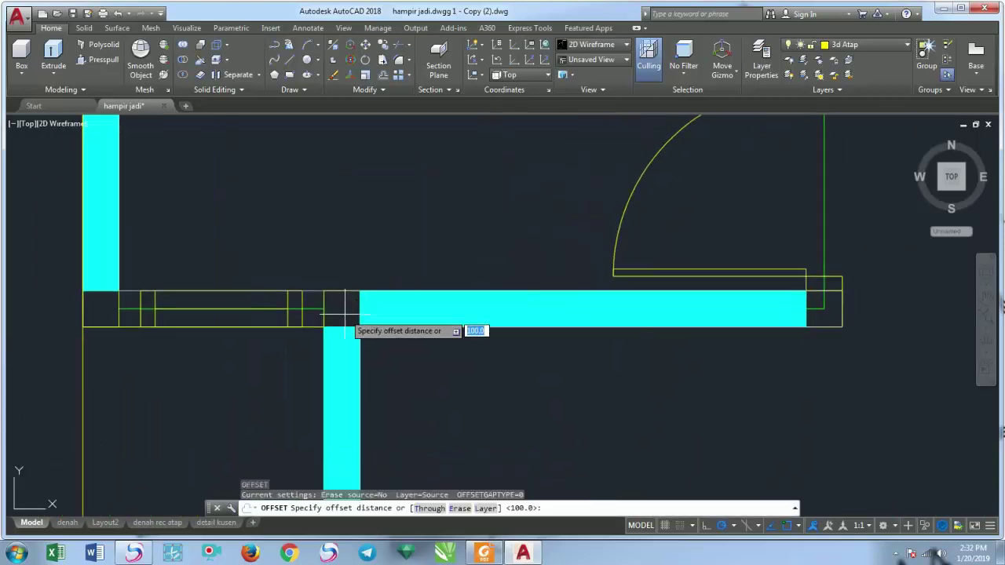
type("100")
key("Return")
left_click(338, 324)
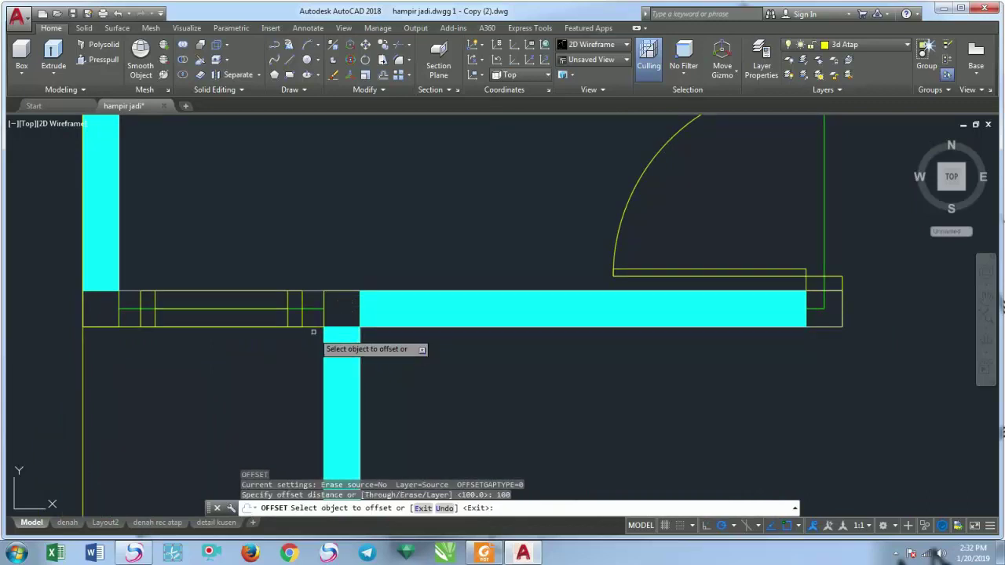
left_click(314, 327)
left_click(280, 354)
scroll(314, 382, "down", 3)
scroll(397, 314, "down", 2)
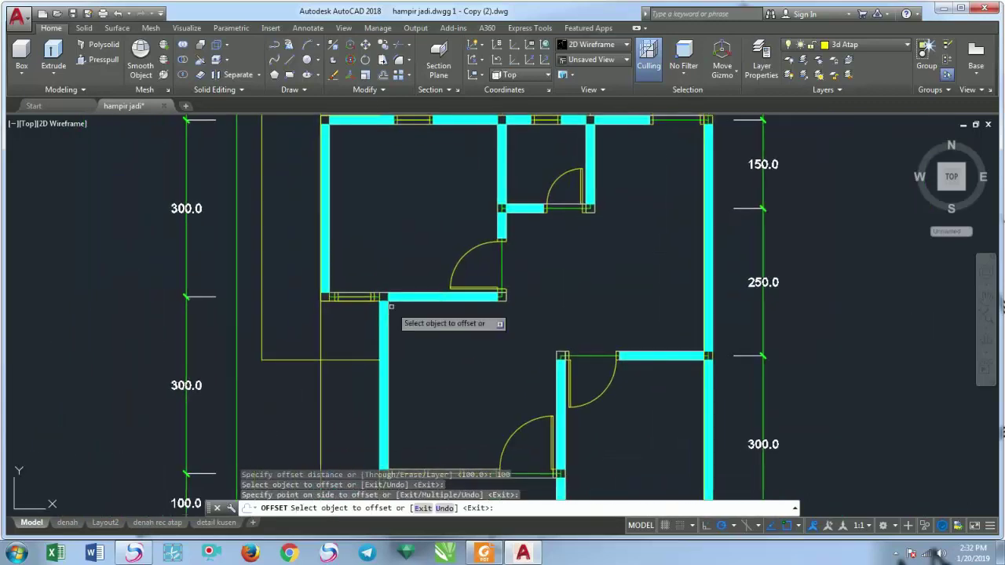
scroll(368, 298, "up", 5)
key("Escape")
Erase the stray horizontal line below the wall
scroll(367, 299, "up", 2)
left_click(397, 306)
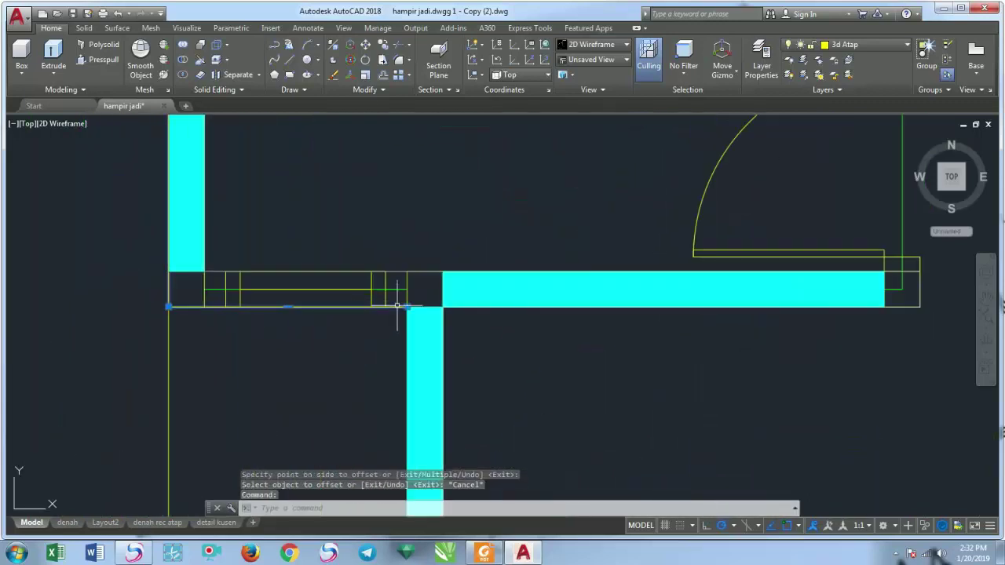
type("e")
key("Return")
Draw a vertical line along the left edge from its lower corner to the top edge
scroll(384, 339, "down", 5)
middle_click_drag(431, 344, 445, 323)
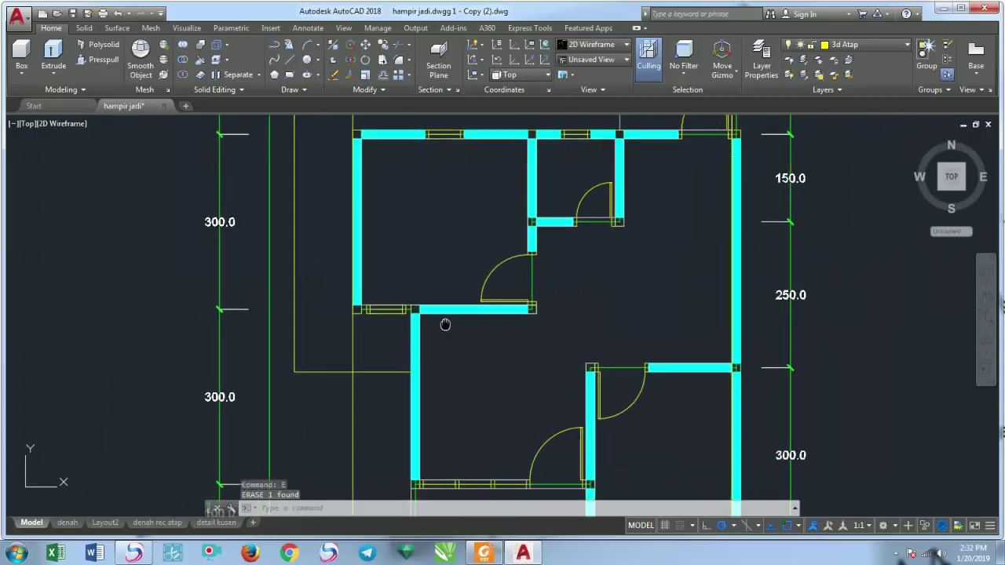
type("l")
key("Return")
scroll(404, 353, "up", 4)
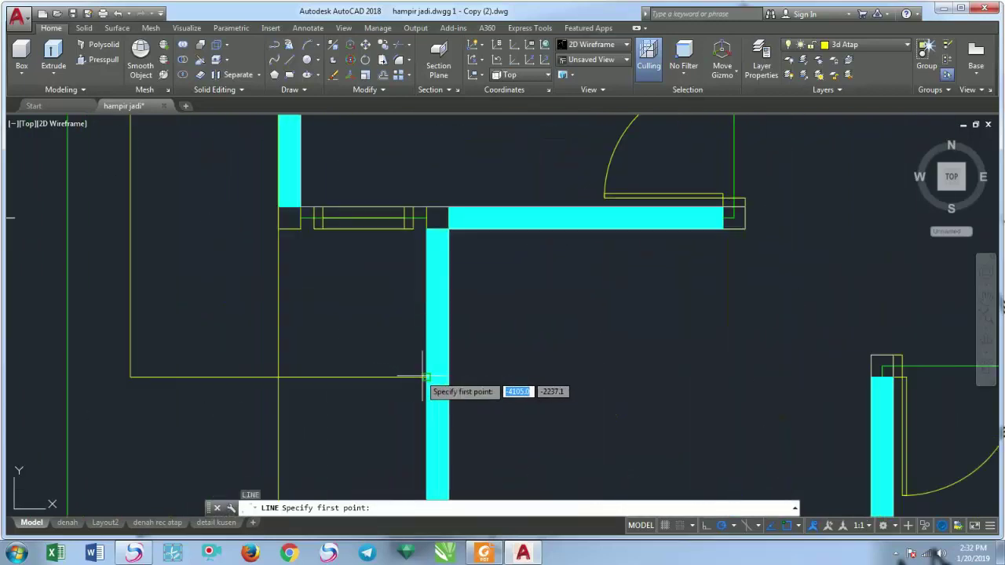
left_click(427, 377)
scroll(354, 314, "down", 5)
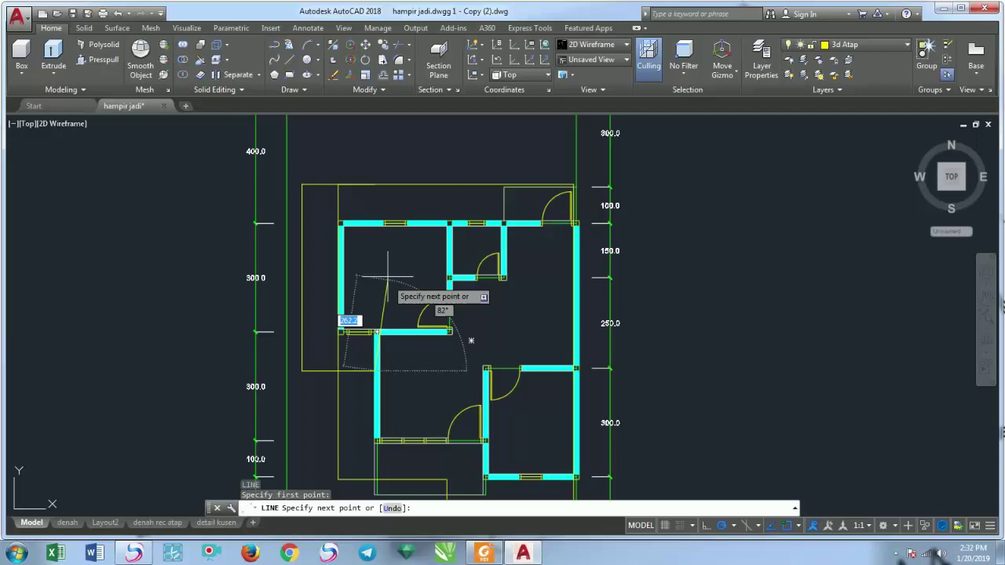
left_click(374, 184)
key("Return")
Select the left rectangle's edges and join them into one polyline
scroll(376, 236, "up", 3)
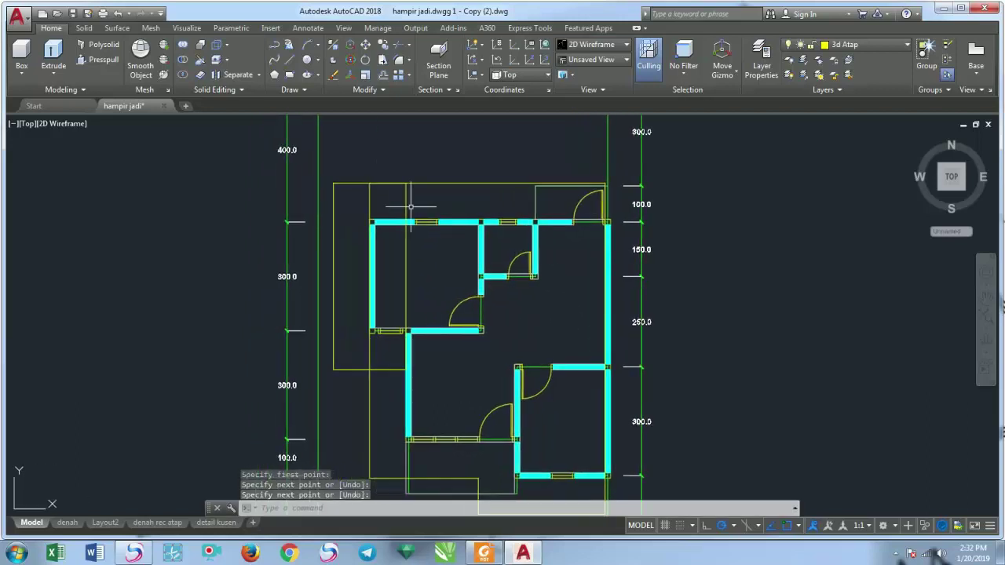
left_click(502, 467)
left_click(331, 195)
left_click(504, 469)
left_click(283, 140)
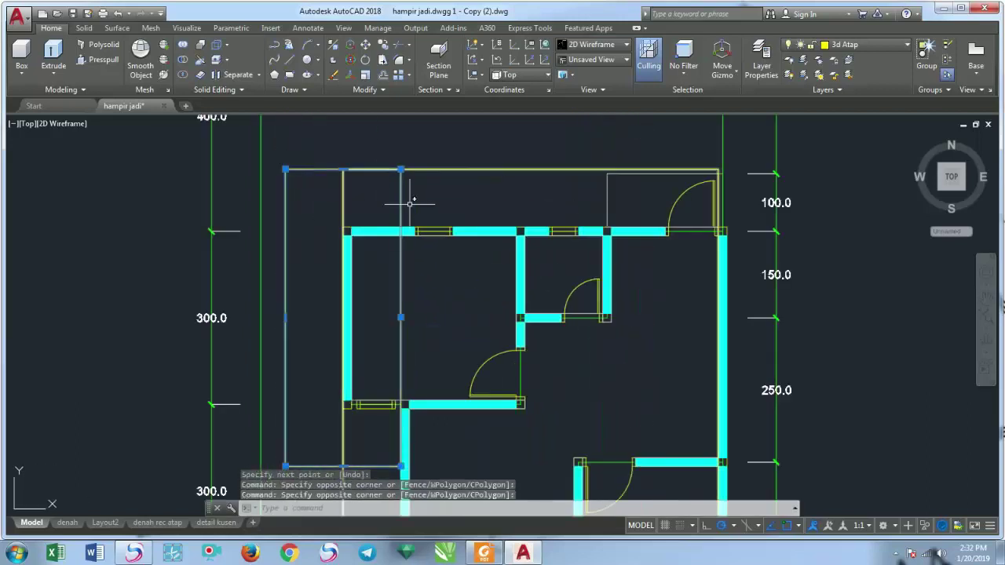
scroll(408, 196, "down", 2)
middle_click_drag(407, 202, 412, 173)
right_click(390, 283)
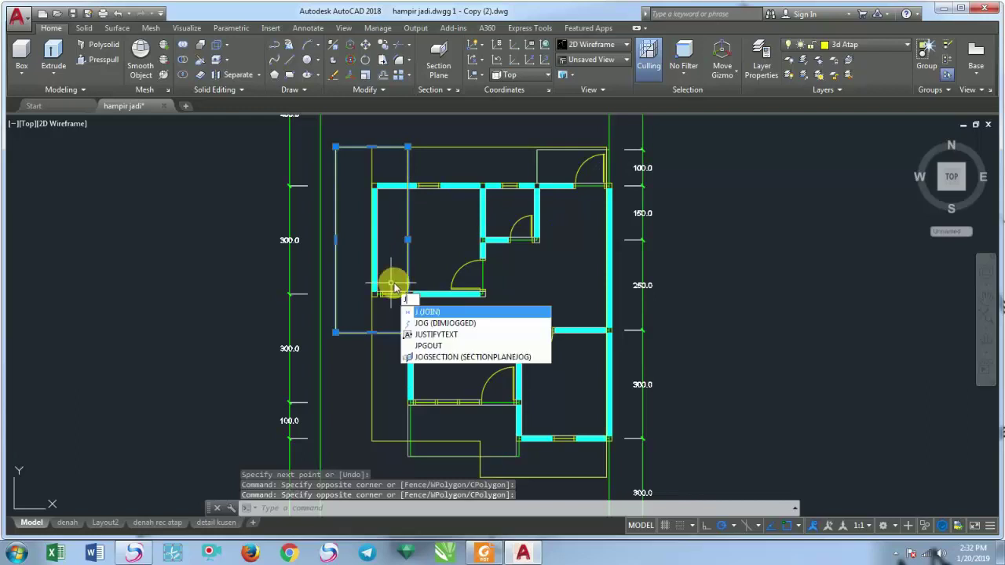
left_click(410, 309)
Verify the left rectangle and the larger outline are single polylines, then centre on the lower-left room
left_click(408, 241)
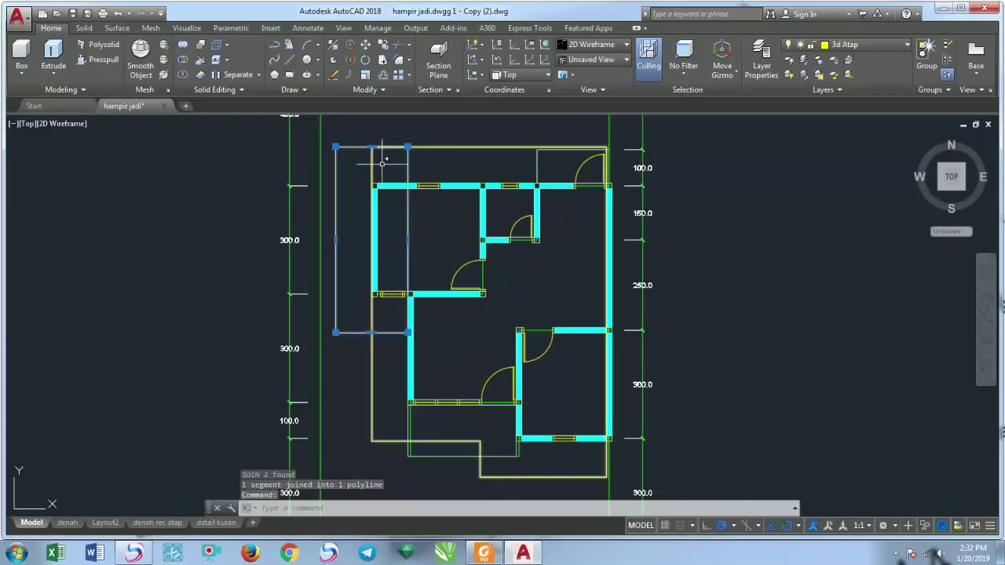
key("Escape")
left_click(367, 348)
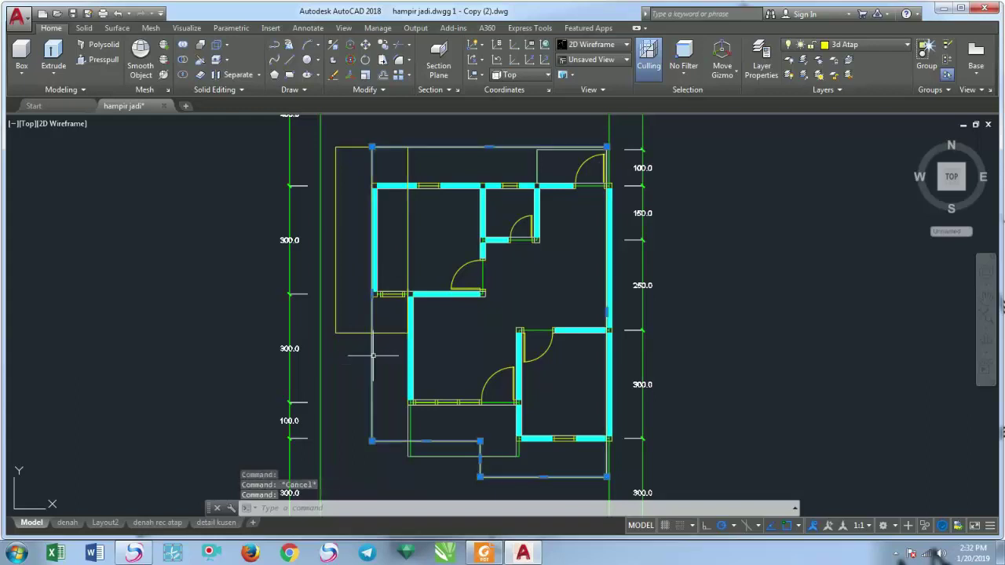
key("Escape")
middle_click_drag(476, 373, 471, 274)
scroll(470, 274, "up", 2)
middle_click_drag(418, 362, 412, 383)
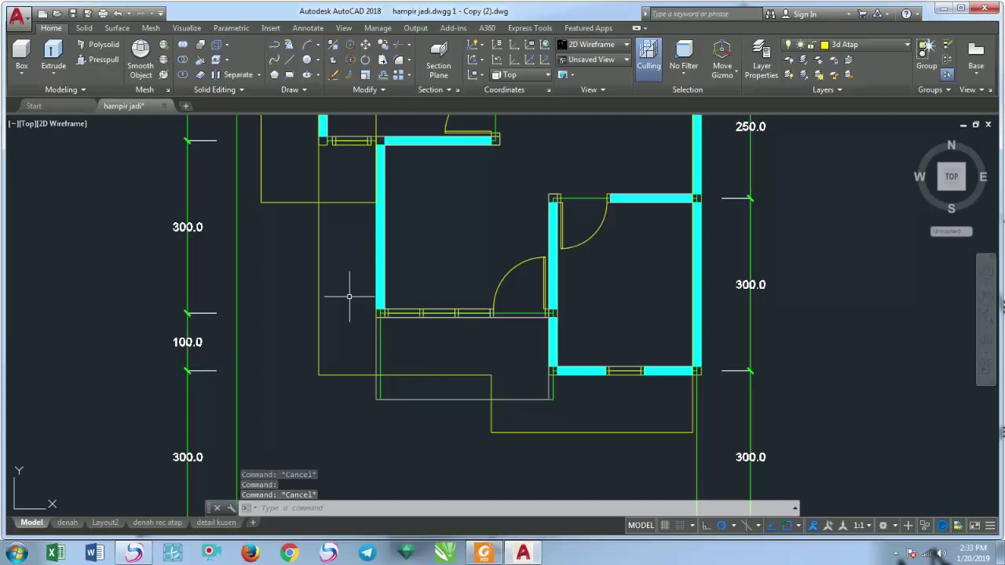
Trace a polyline around the lower room from its top-left corner to the wall junction
left_click(281, 51)
scroll(388, 369, "up", 4)
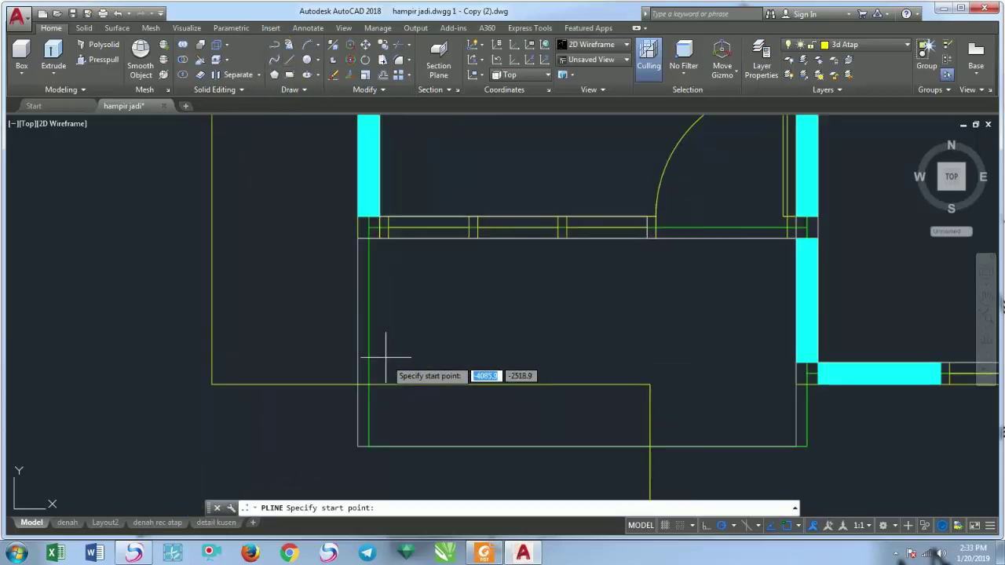
left_click(358, 235)
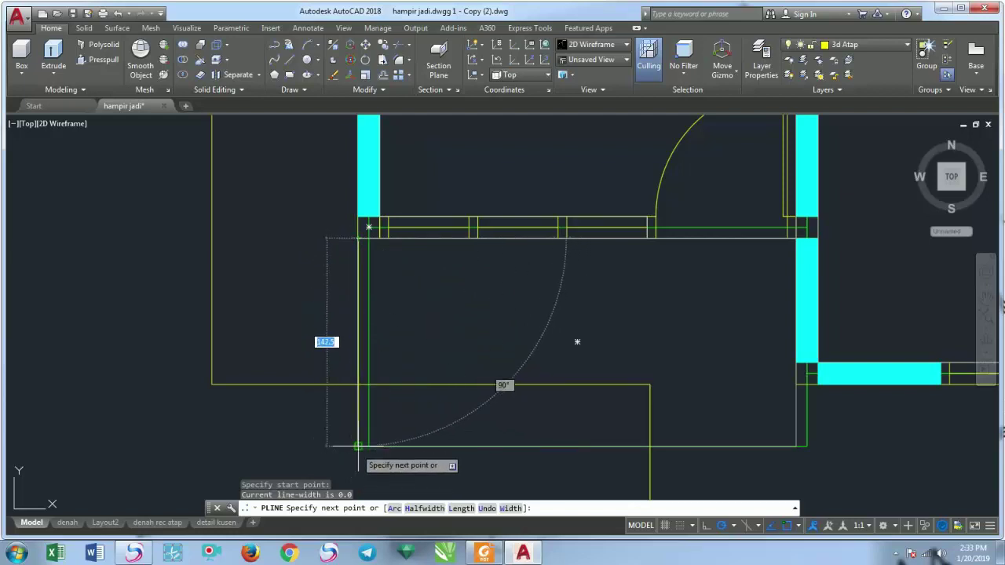
left_click(358, 446)
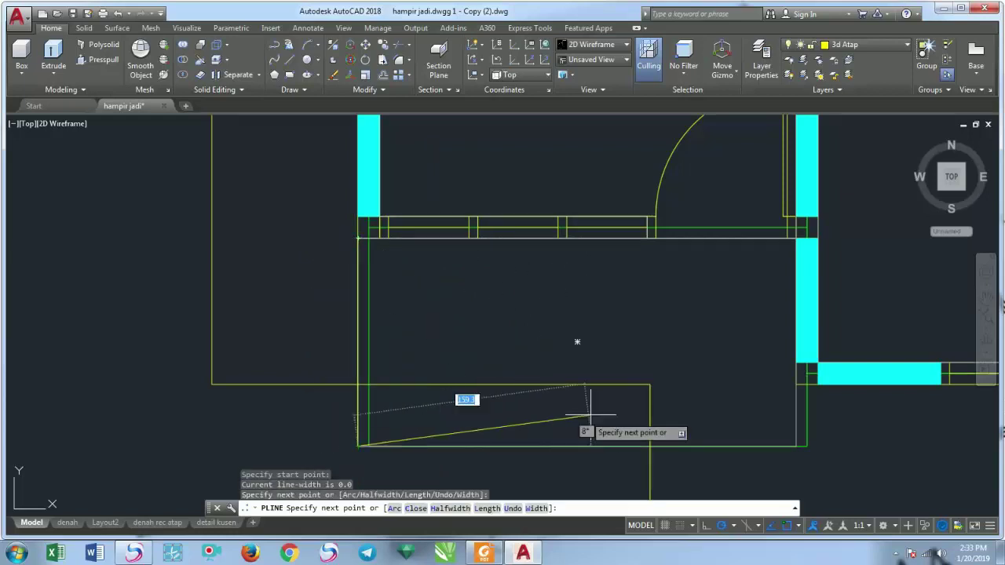
left_click(797, 446)
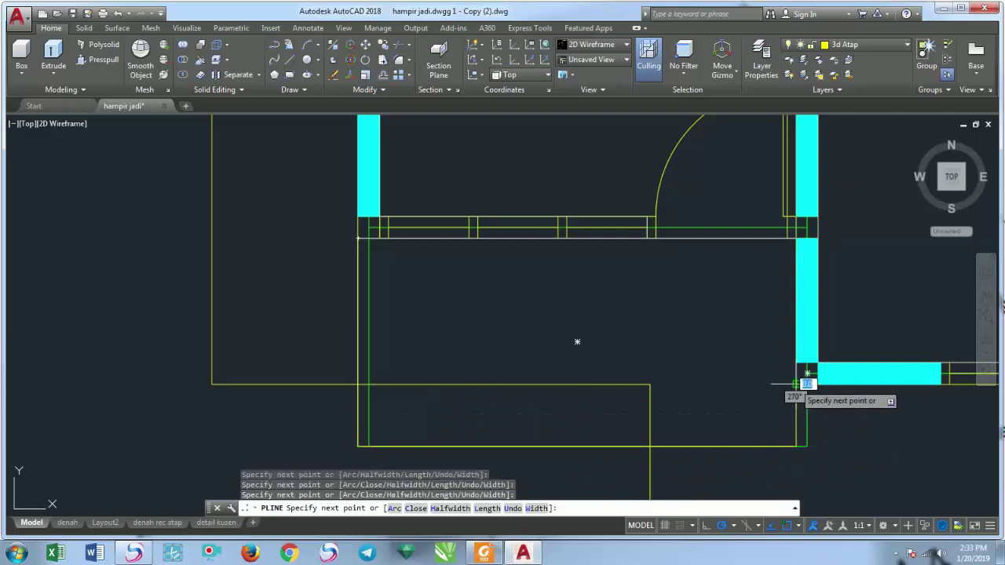
left_click(806, 383)
key("Return")
Offset the lower-room outline 100 units outward
scroll(715, 369, "down", 2)
type("o")
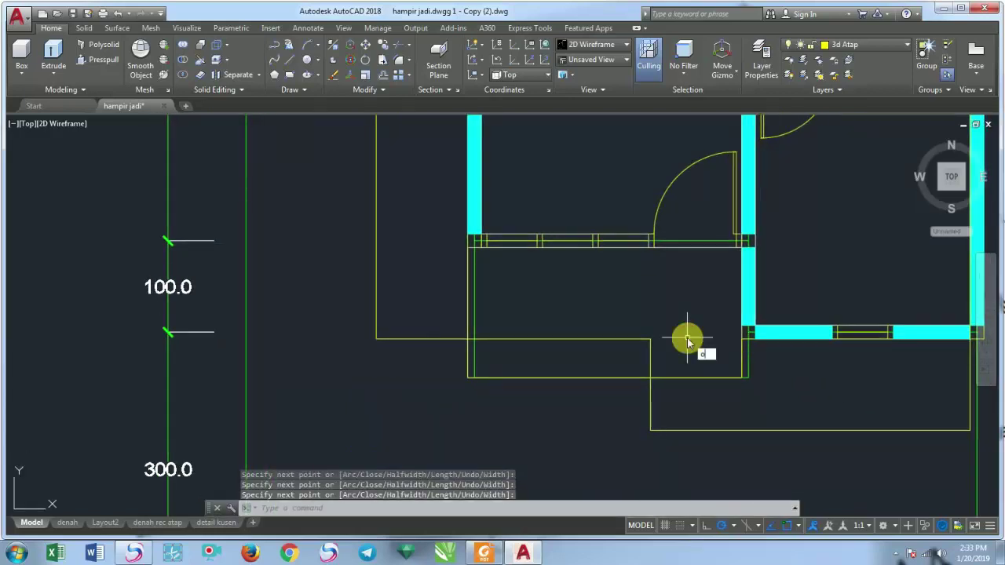
key("Return")
key("Return")
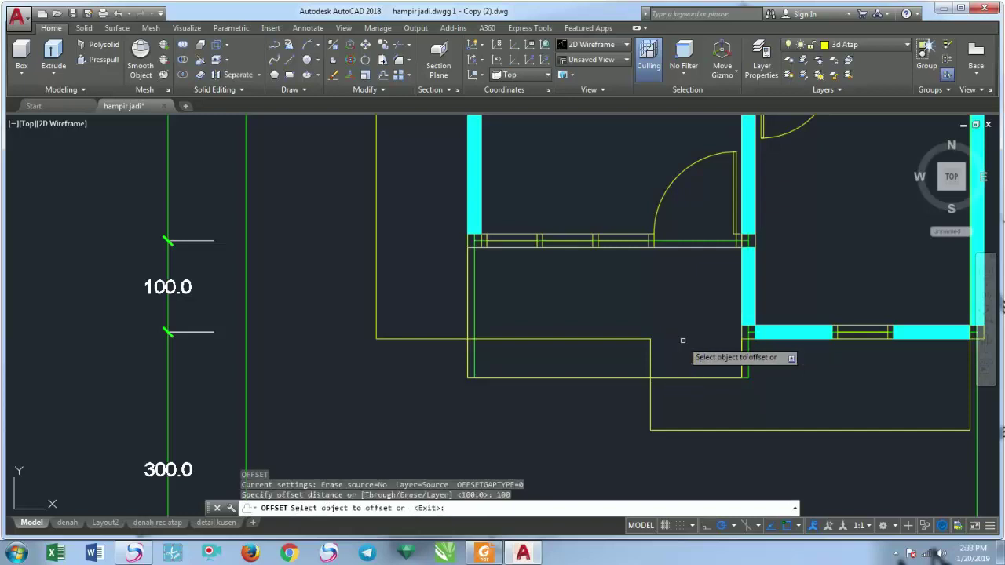
left_click(692, 377)
left_click(702, 393)
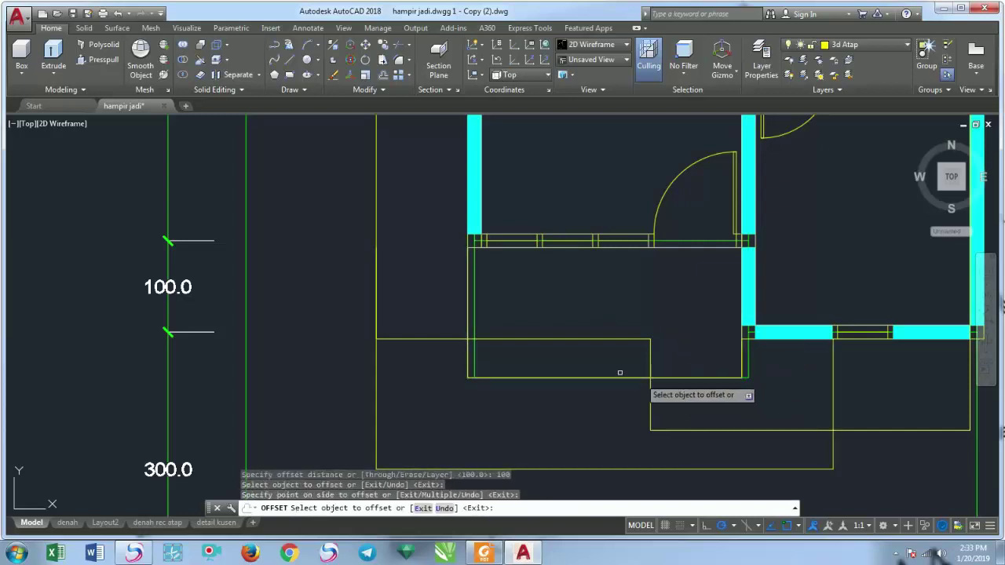
key("Return")
Erase the original inner outline, leaving the outer offset outline
key("Return")
left_click(466, 275)
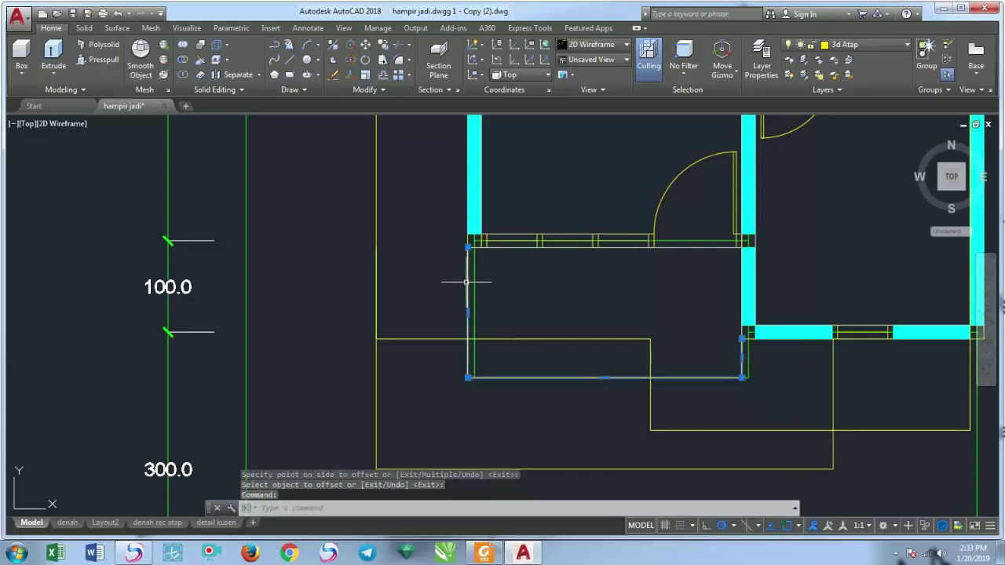
type("e")
key("Return")
scroll(448, 305, "down", 3)
scroll(456, 332, "up", 2)
left_click(477, 379)
left_click(642, 299)
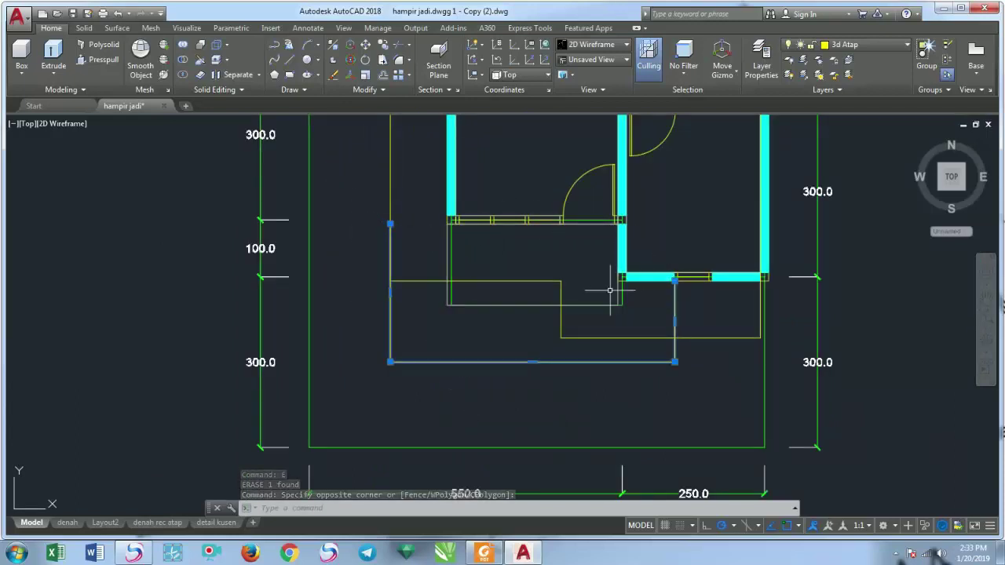
Draw a polyline from the wall corner through the wall meeting point to the outer outline
key("Escape")
key("Escape")
key("Return")
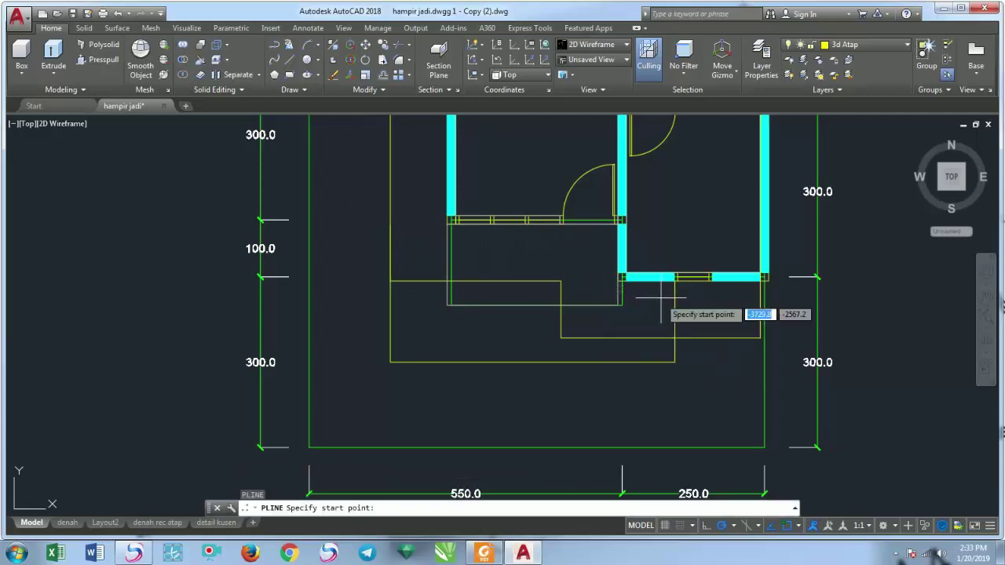
left_click(674, 278)
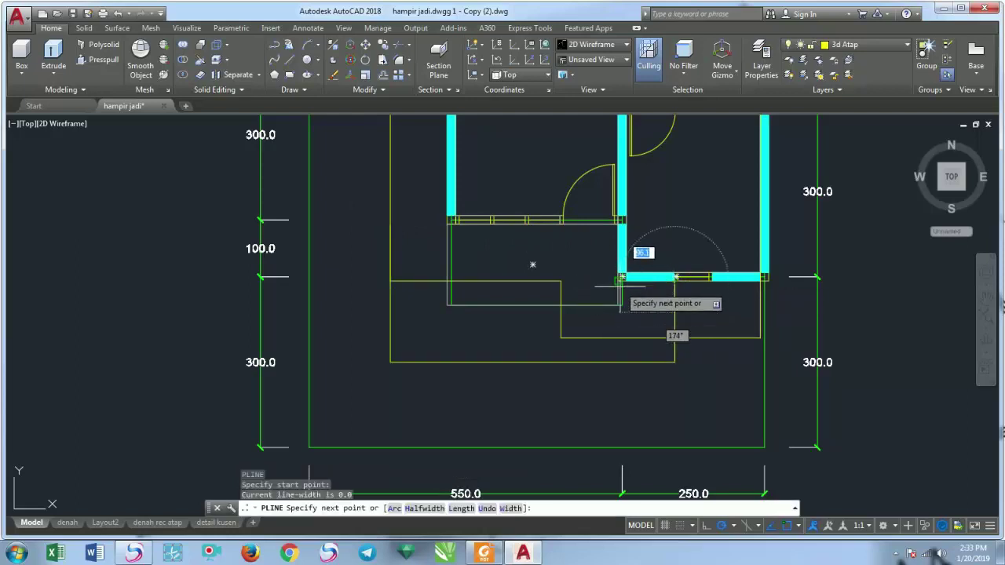
scroll(615, 237, "up", 2)
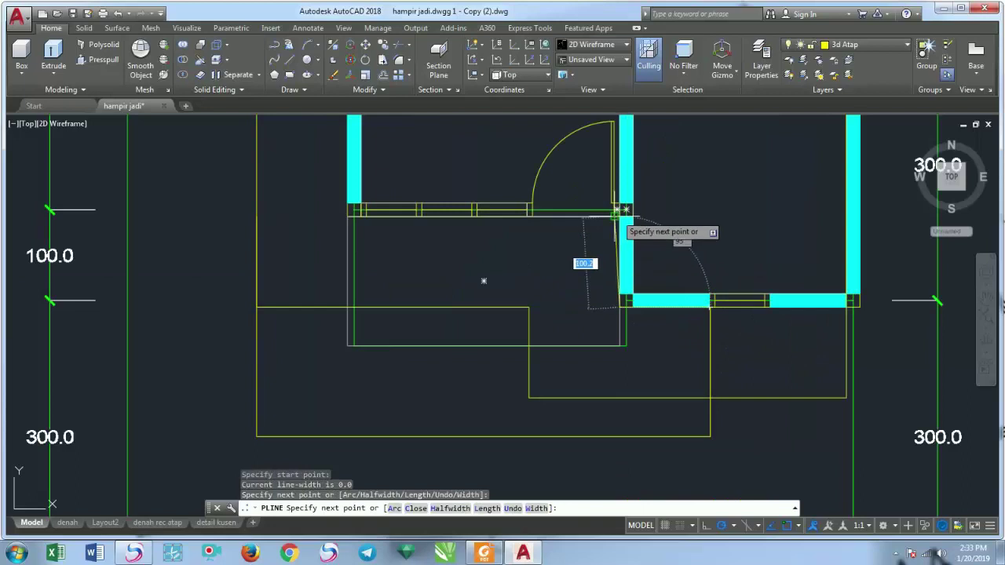
left_click(621, 210)
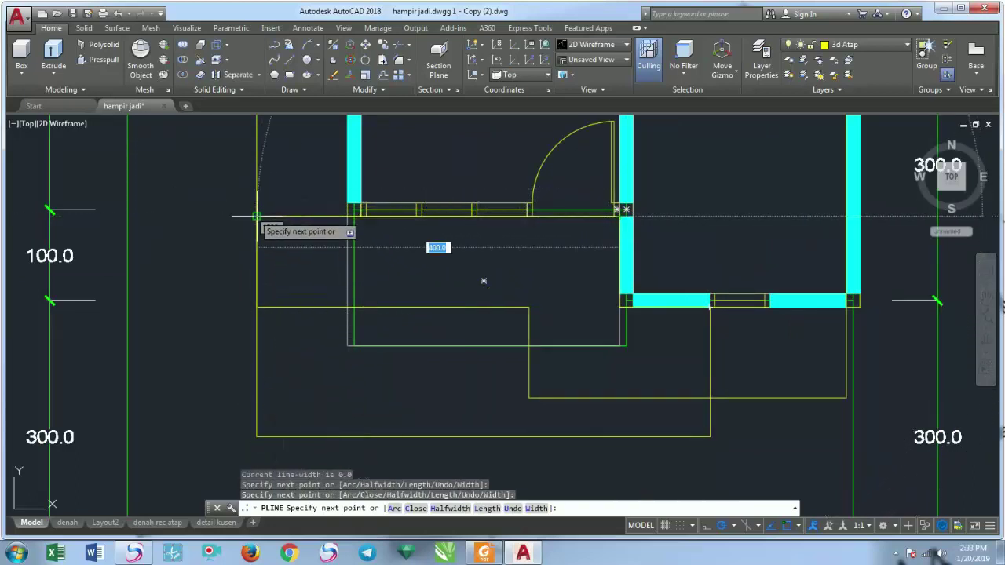
left_click(257, 217)
key("Return")
Window-select the new lines and merge them into one polyline with J
left_click(307, 225)
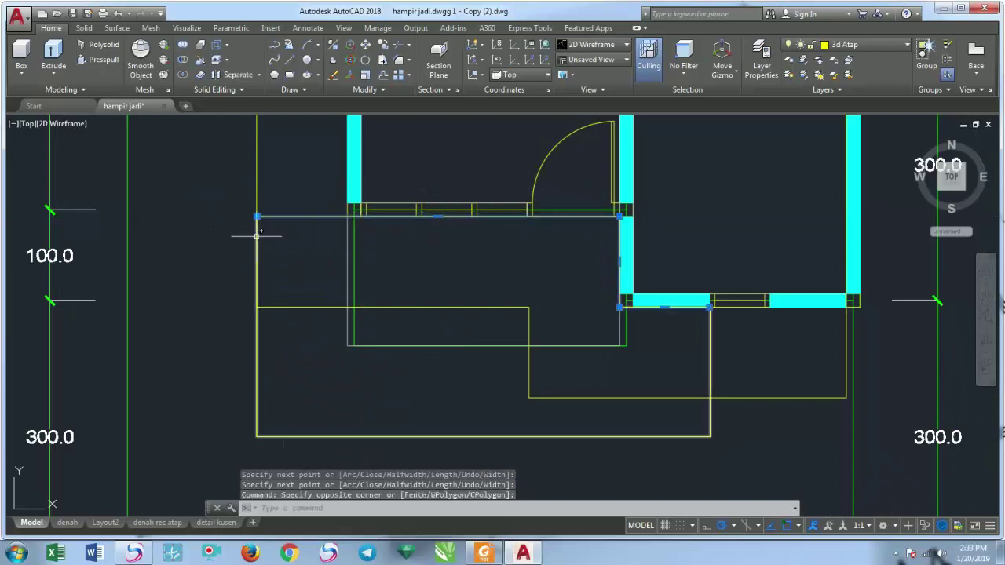
left_click(258, 226)
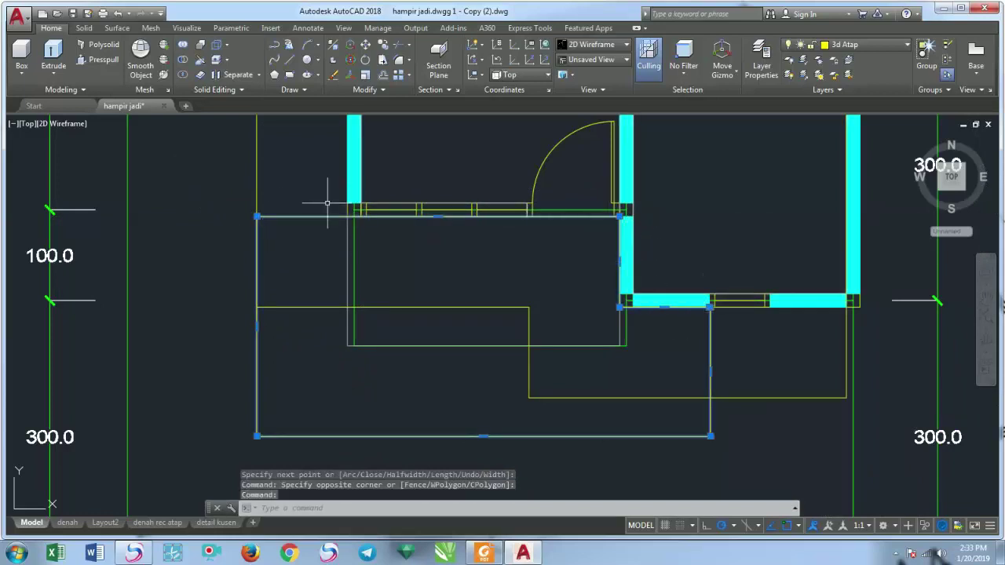
type("j")
key("Return")
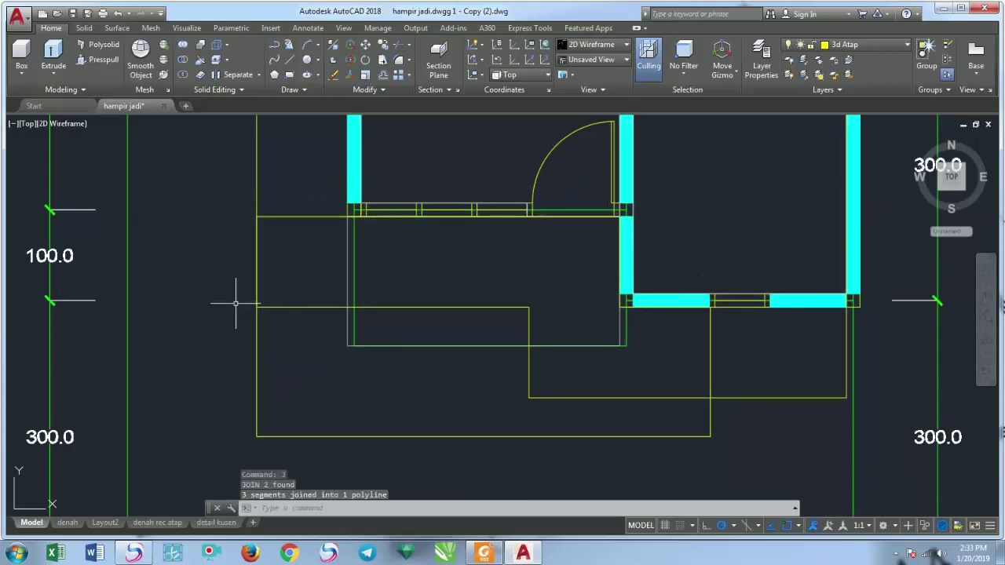
Window-select the yellow roof outlines and copy them into open space away from the plan
scroll(294, 230, "down", 3)
middle_click_drag(325, 385, 325, 406)
scroll(325, 406, "up", 2)
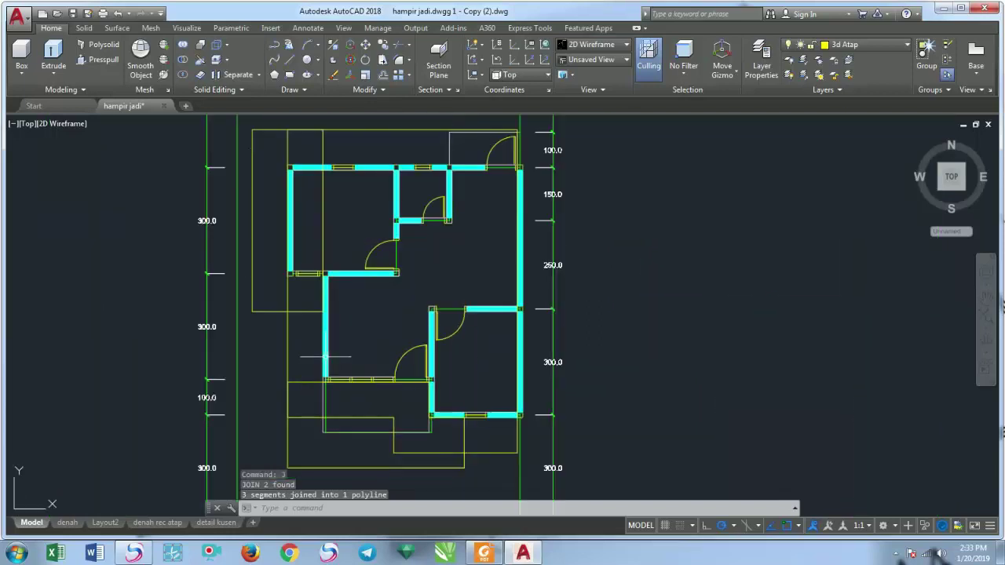
scroll(331, 317, "up", 1)
left_click(351, 203)
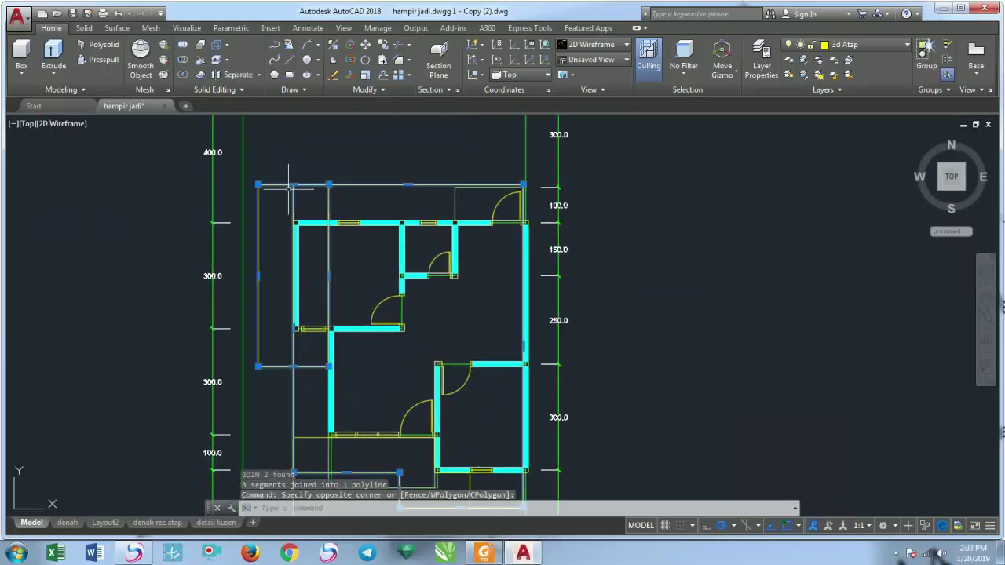
scroll(318, 202, "down", 3)
scroll(317, 224, "up", 4)
left_click(277, 233)
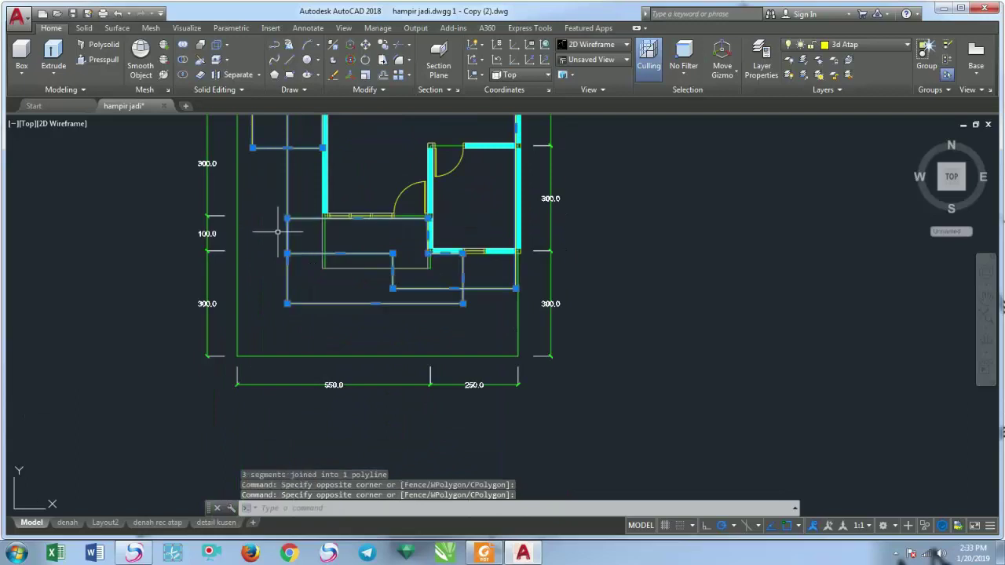
left_click(382, 52)
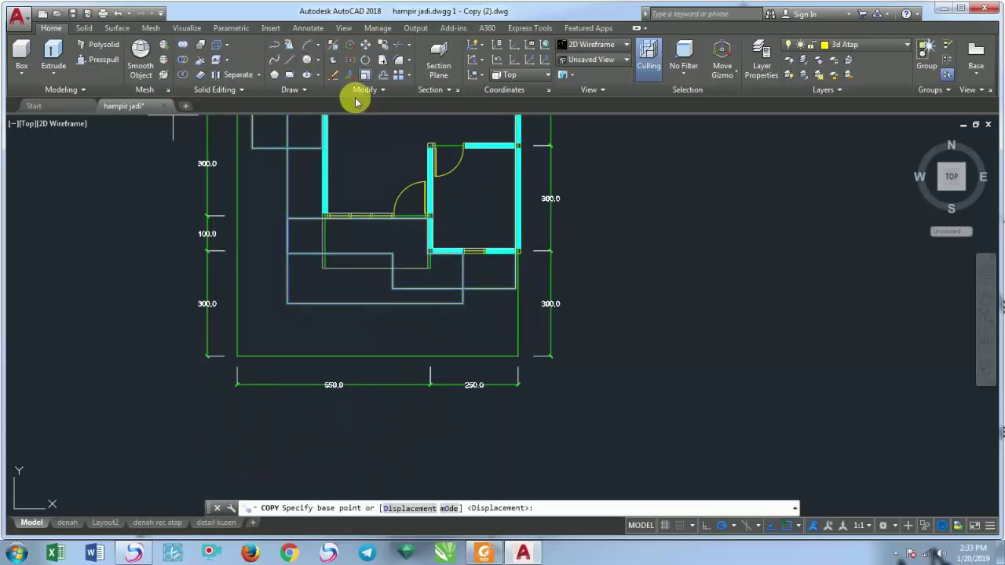
left_click(310, 176)
scroll(401, 306, "down", 3)
scroll(472, 275, "down", 5)
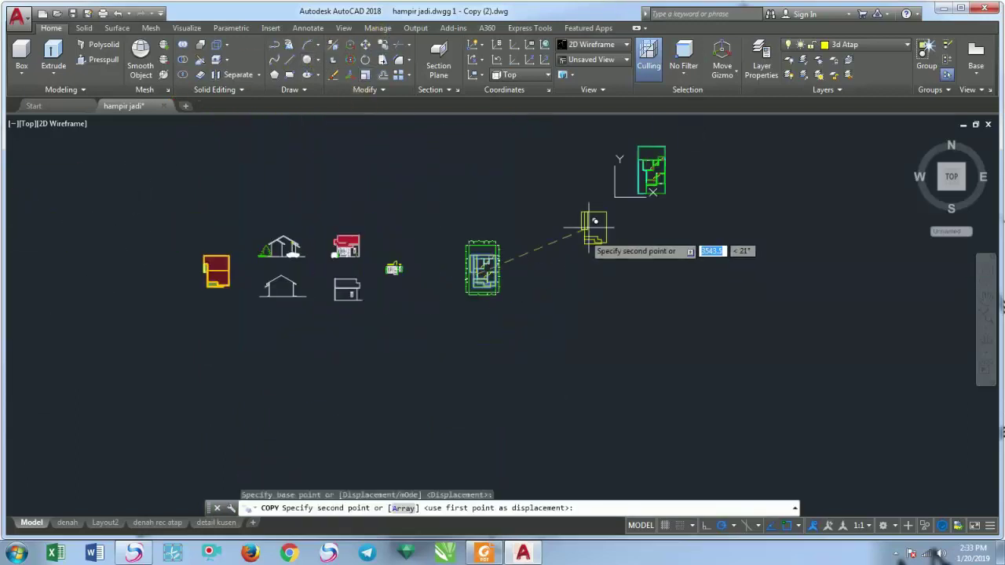
scroll(610, 214, "up", 6)
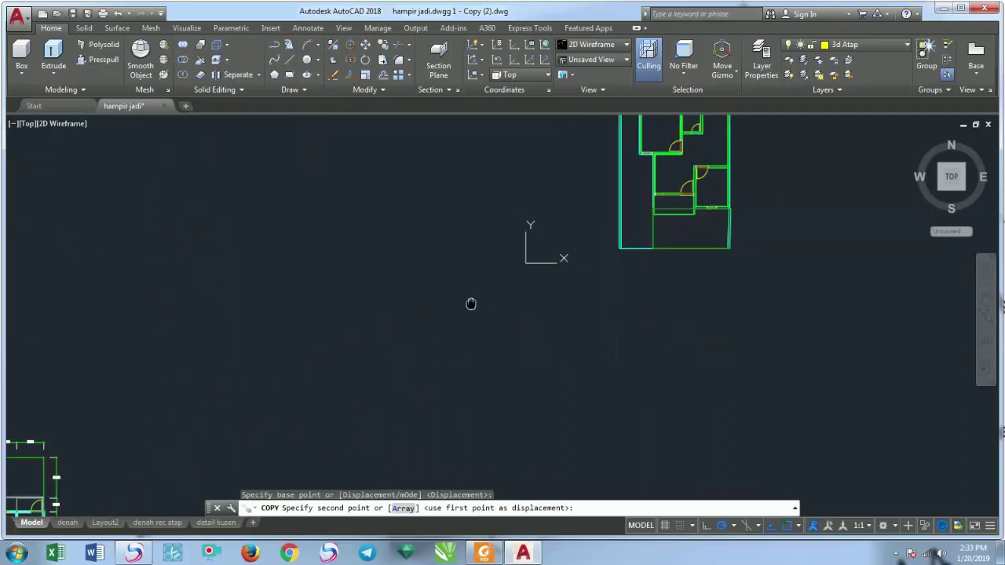
middle_click_drag(487, 309, 494, 188)
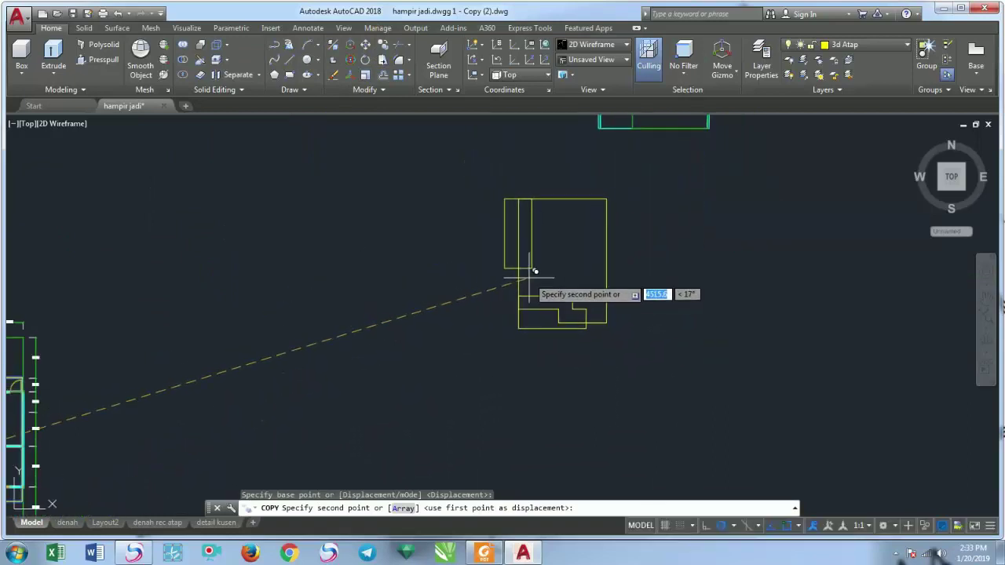
scroll(487, 357, "down", 2)
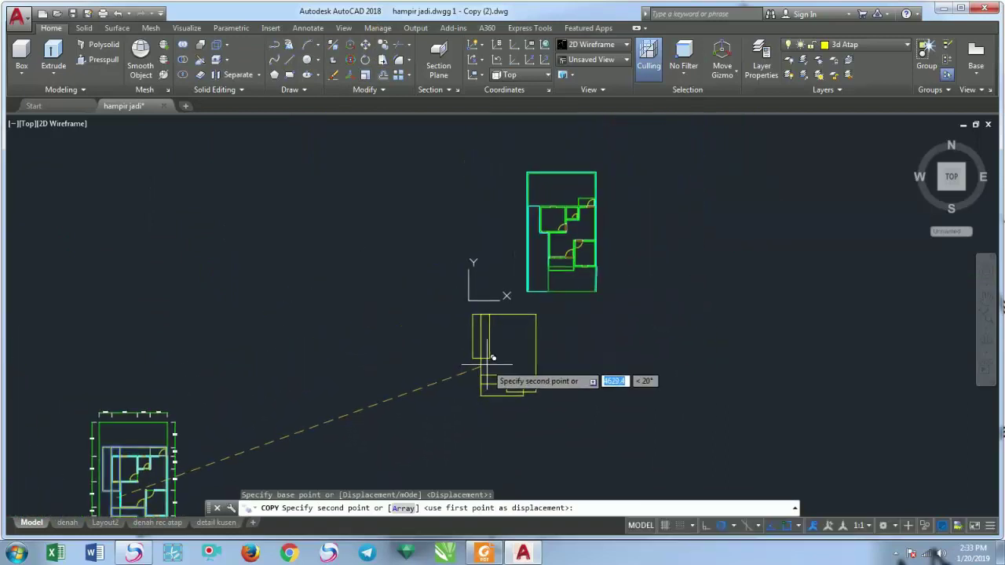
middle_click_drag(579, 348, 396, 300)
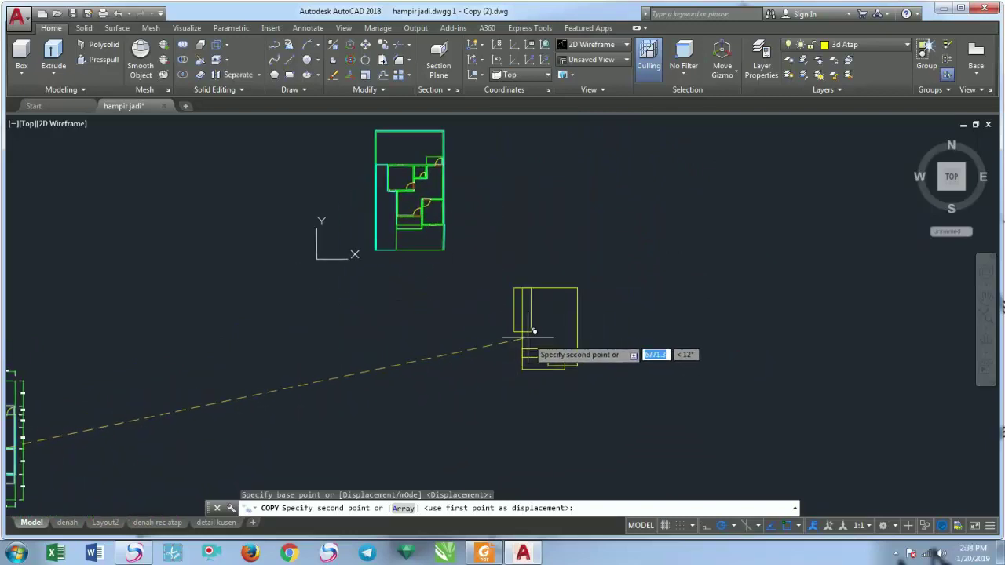
left_click(559, 342)
key("Return")
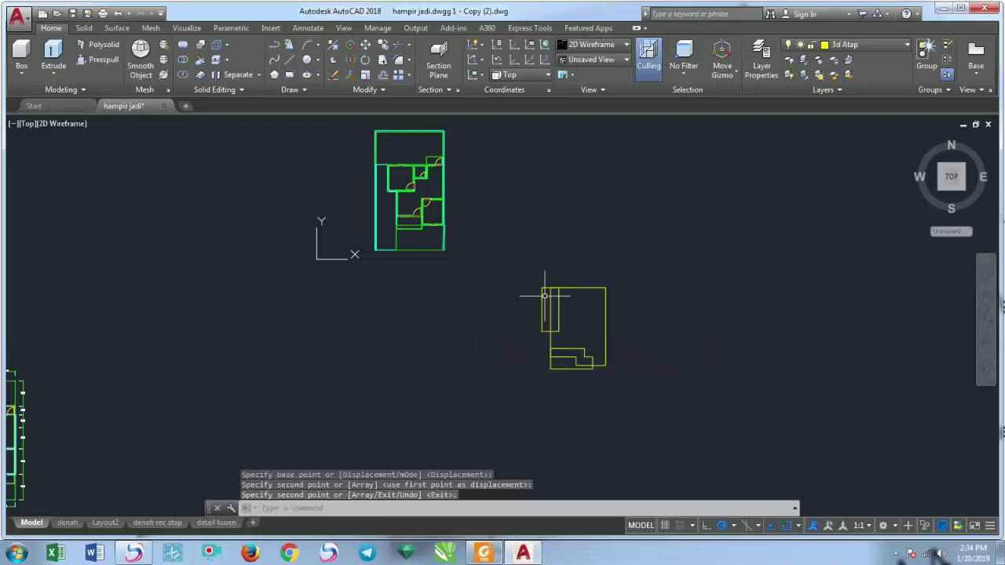
Copy the duplicated outlines again with CO, placing them left of the green plan
middle_click_drag(544, 289, 559, 267)
scroll(559, 266, "up", 2)
scroll(554, 263, "down", 2)
left_click(550, 242)
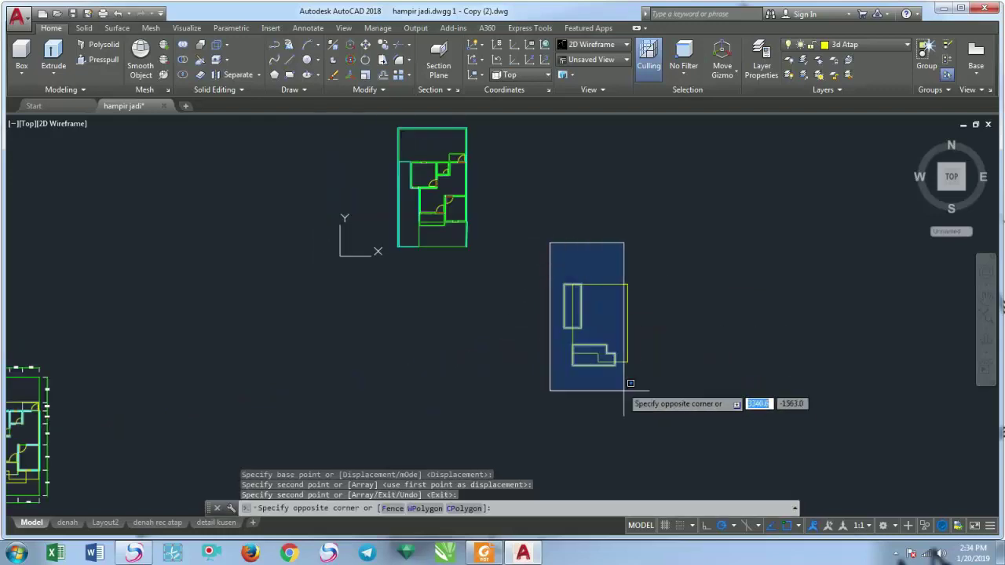
left_click(628, 389)
type("o")
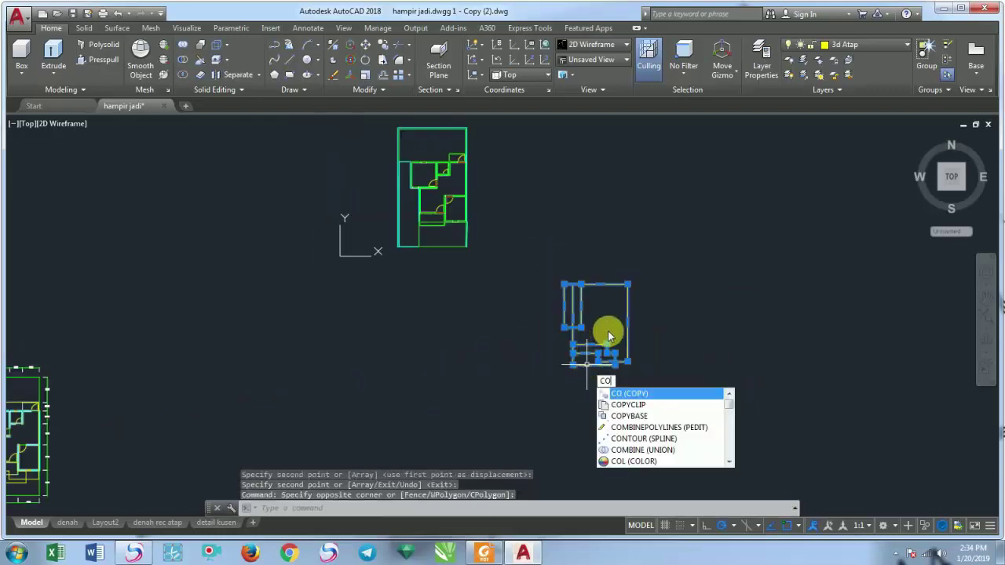
key("Return")
left_click(608, 332)
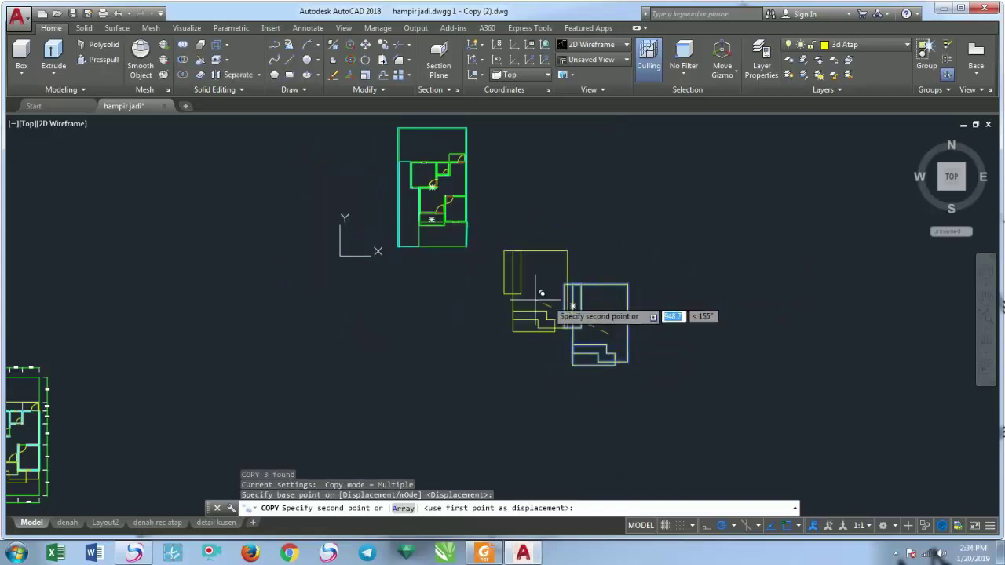
scroll(375, 232, "up", 4)
scroll(357, 202, "down", 2)
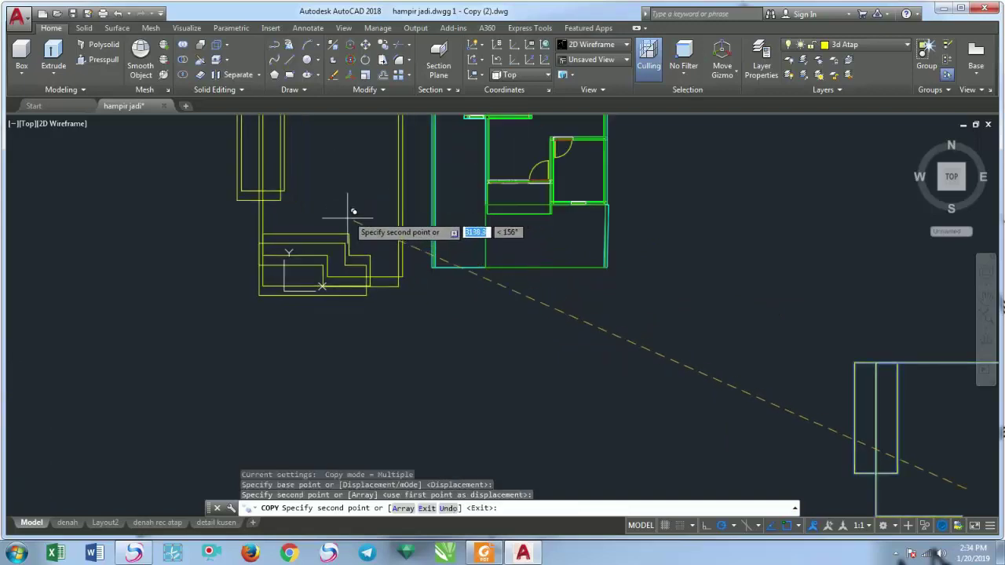
left_click(358, 258)
key("Escape")
middle_click_drag(362, 339, 425, 356)
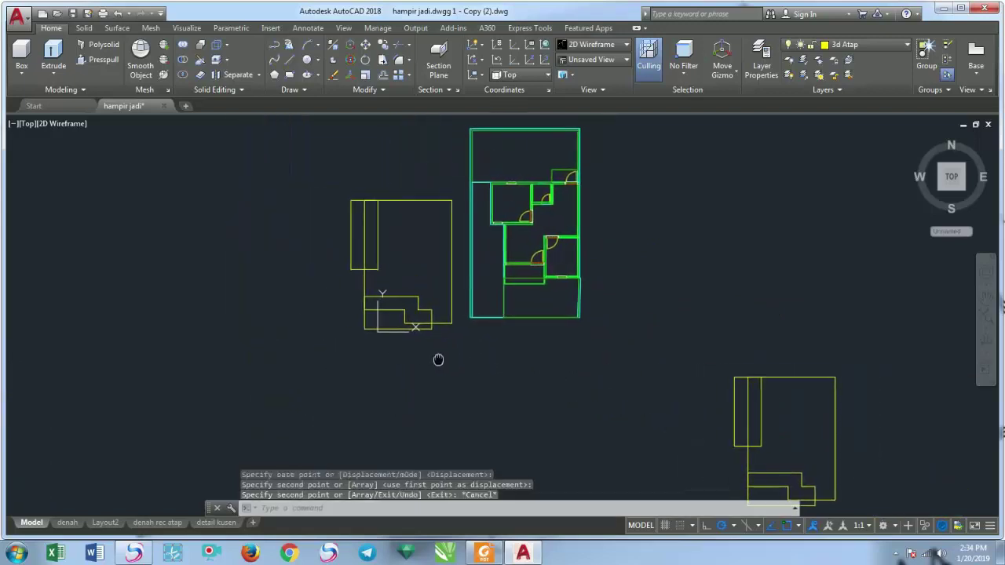
Switch the viewport to the southwest isometric view with Conceptual shading
left_click(25, 124)
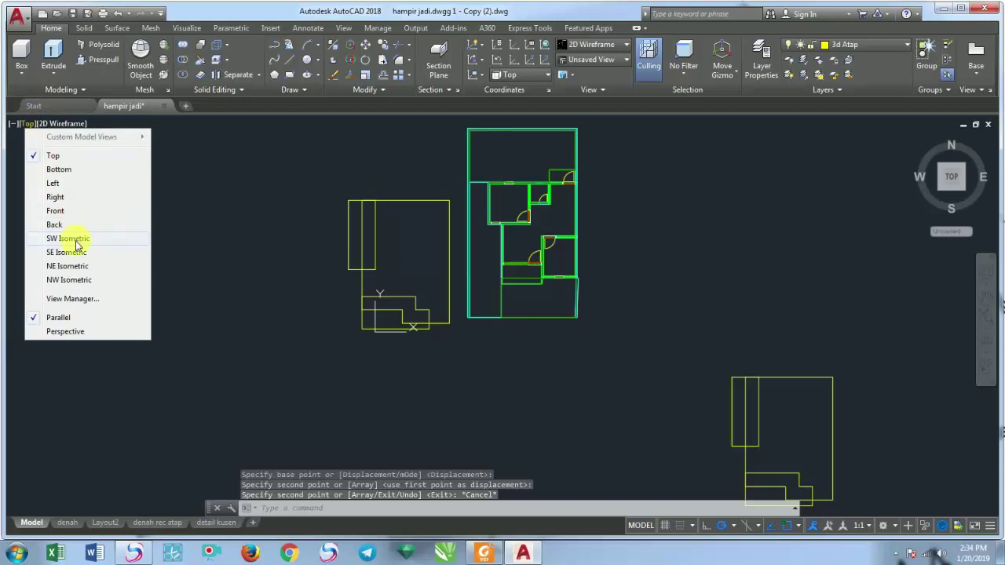
left_click(76, 239)
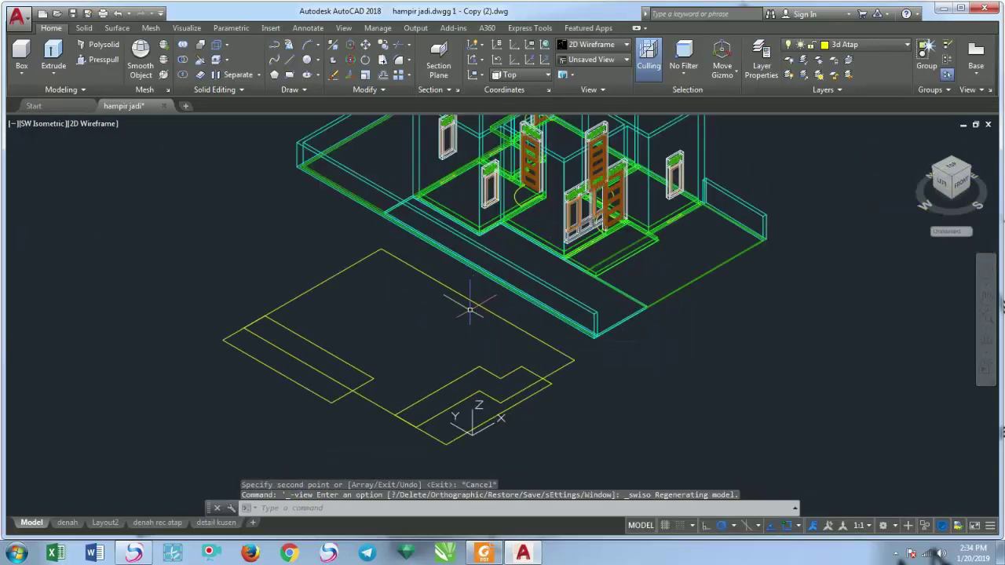
left_click(111, 125)
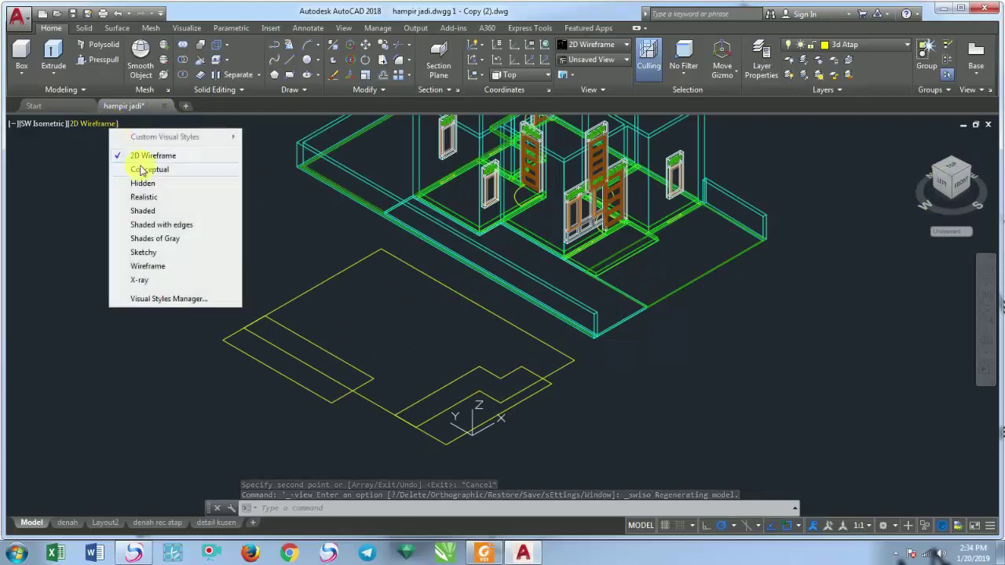
left_click(149, 170)
Pan and zoom to frame the shaded house and the footprint outline
middle_click_drag(539, 321, 637, 306)
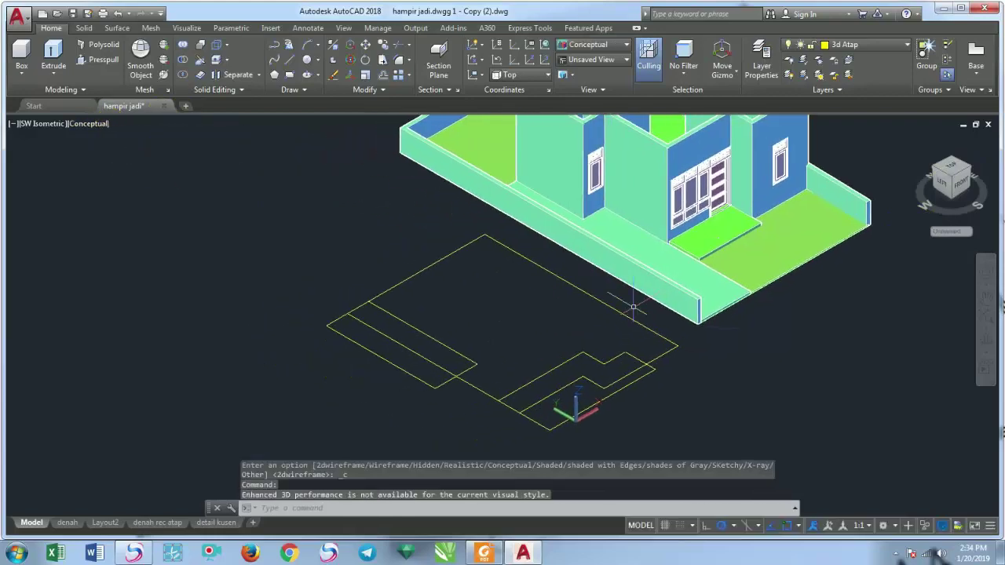
scroll(564, 346, "down", 3)
scroll(564, 346, "down", 2)
scroll(564, 345, "up", 4)
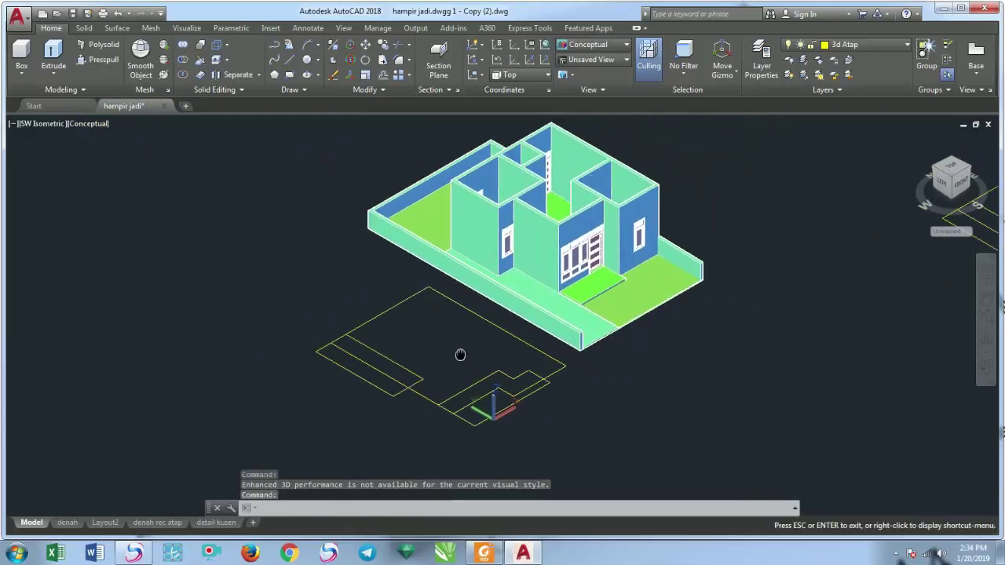
middle_click_drag(460, 352, 404, 339)
left_click_drag(404, 338, 291, 374)
key("Escape")
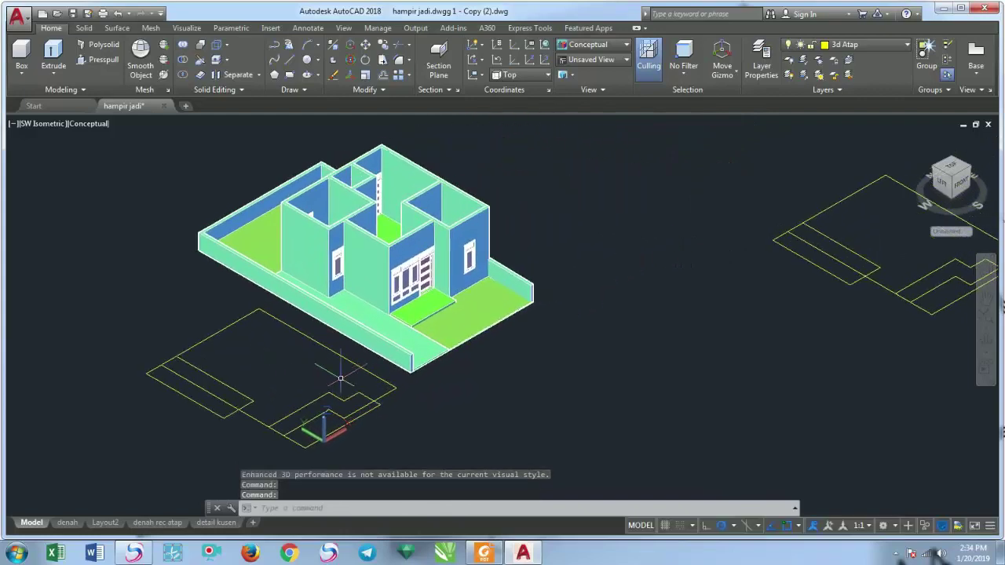
middle_click_drag(291, 375, 433, 340)
scroll(363, 373, "up", 2)
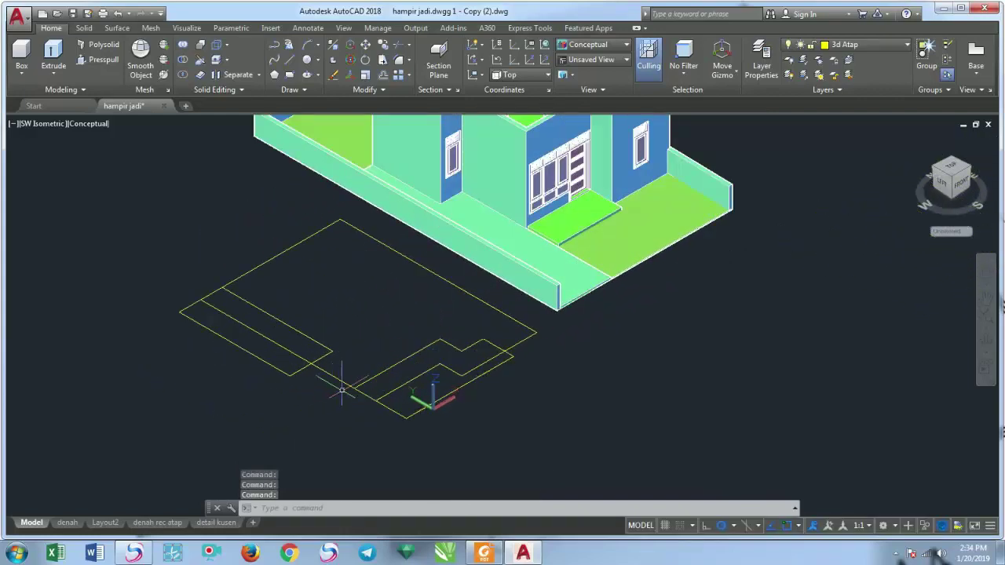
scroll(455, 404, "up", 2)
Move the three yellow footprint outlines beside the shaded house, then select the outer outline
scroll(406, 404, "down", 4)
left_click(398, 448)
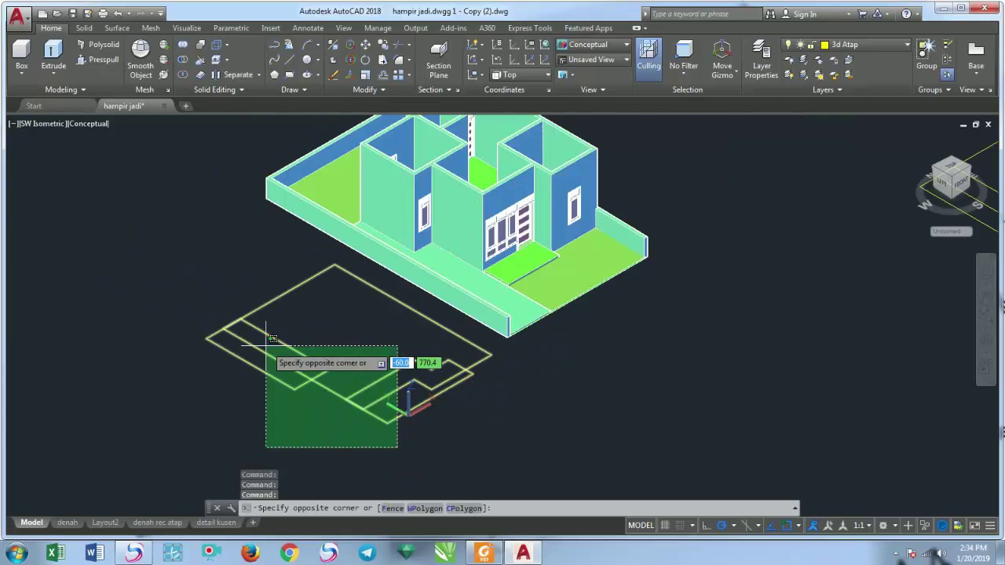
left_click(222, 325)
middle_click_drag(393, 460, 399, 403)
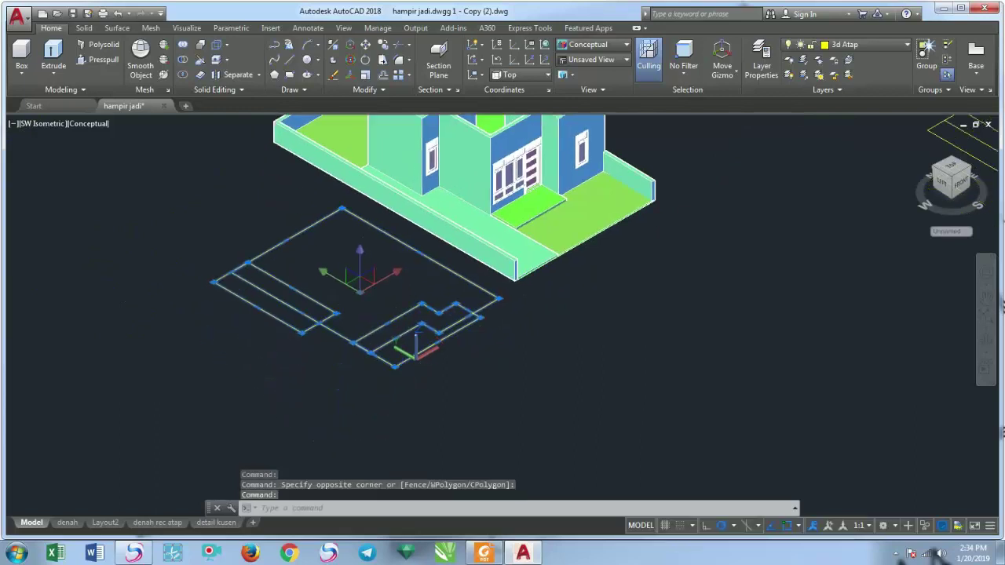
type("m")
key("Return")
left_click(411, 351)
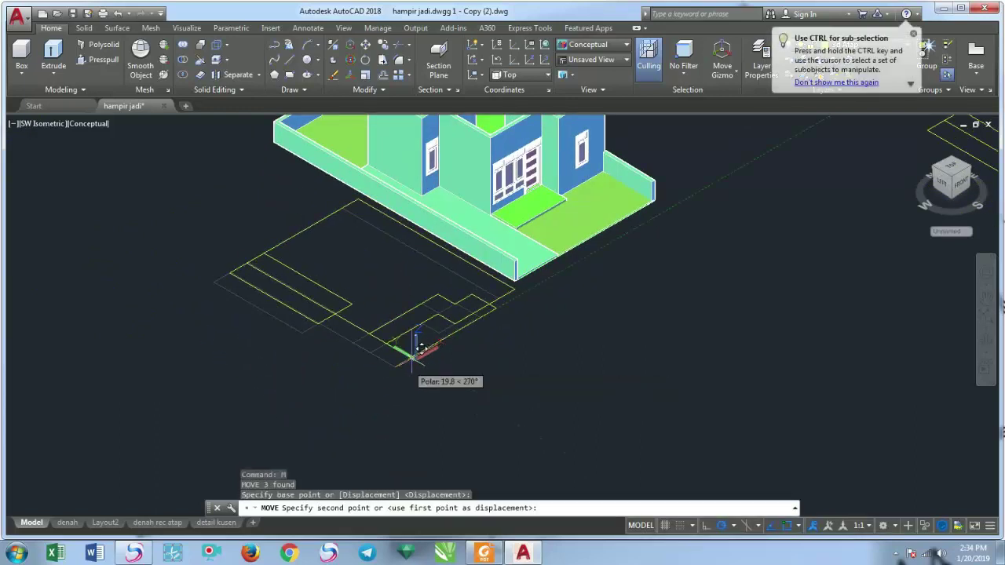
scroll(404, 350, "up", 3)
scroll(401, 369, "down", 2)
mouse_move(395, 424)
middle_mouse_down()
mouse_move(460, 436)
mouse_move(578, 400)
middle_mouse_up()
left_click(521, 332)
scroll(521, 332, "up", 2)
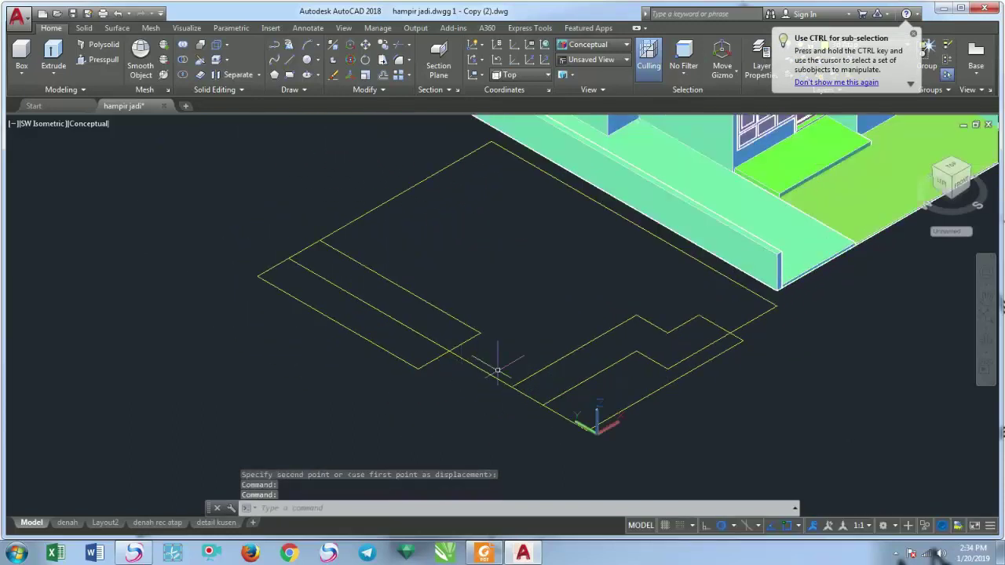
left_click(485, 372)
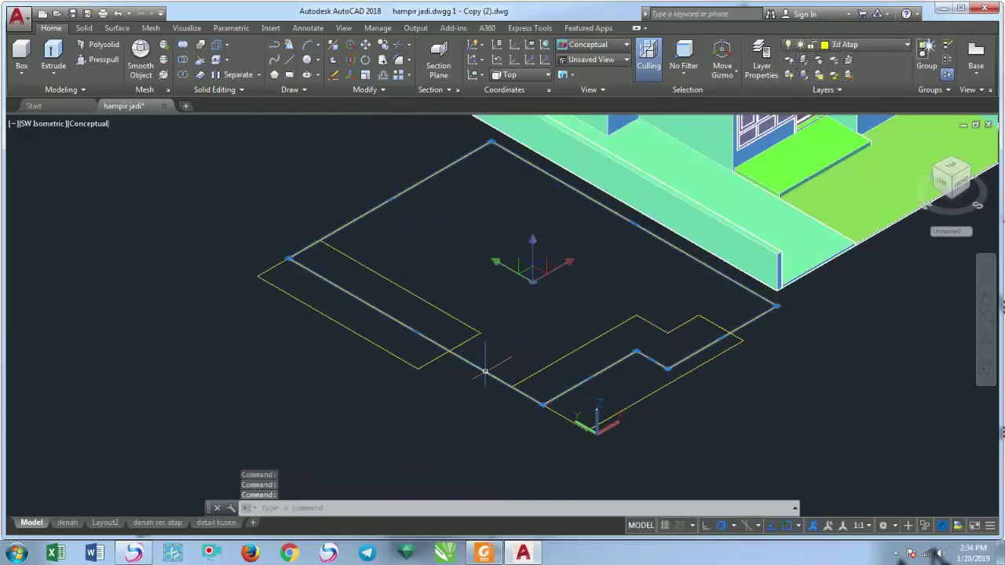
Extrude the selected outer footprint outline 500 units tall into a solid block
left_click(65, 72)
left_click(65, 97)
scroll(510, 213, "down", 2)
scroll(440, 204, "down", 1)
type("500")
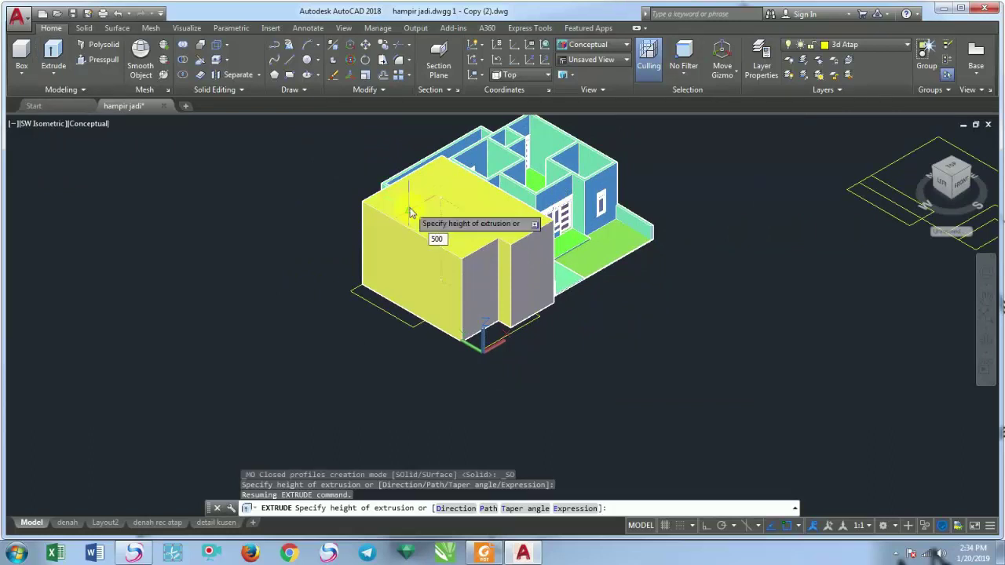
key("Return")
scroll(424, 236, "up", 1)
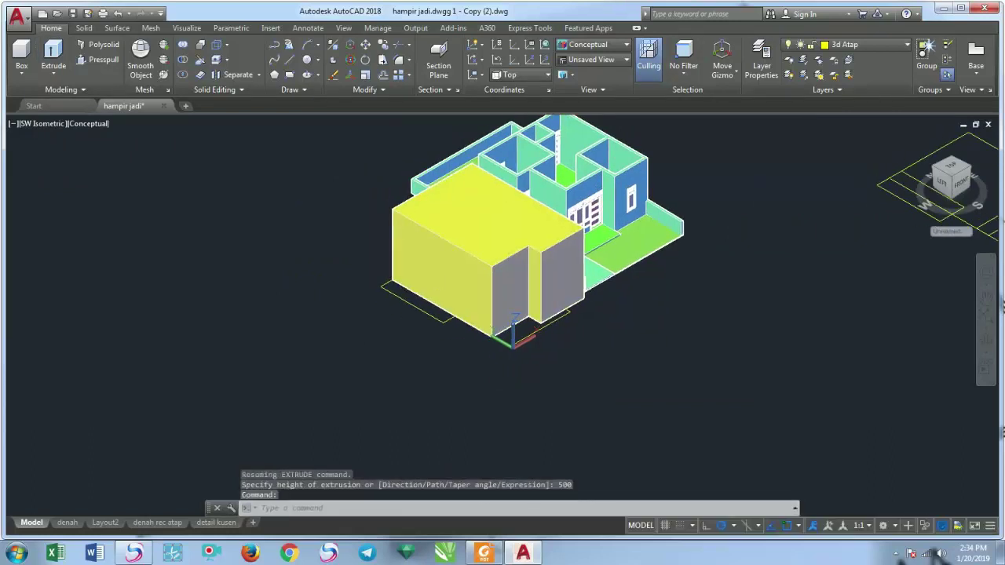
scroll(440, 267, "up", 2)
key("Escape")
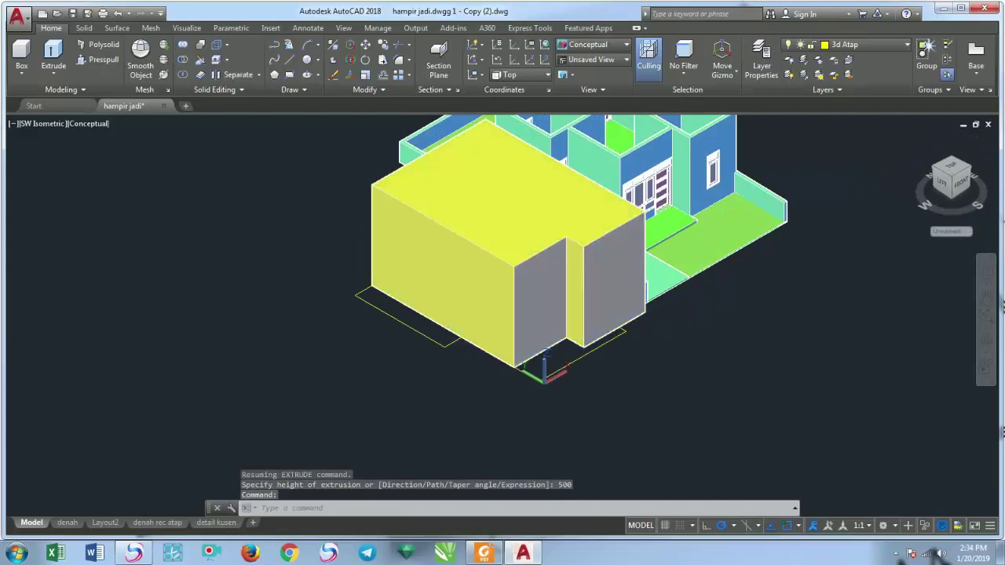
Pan across the drawing around the new yellow block
middle_click_drag(439, 269, 468, 291)
scroll(325, 314, "down", 3)
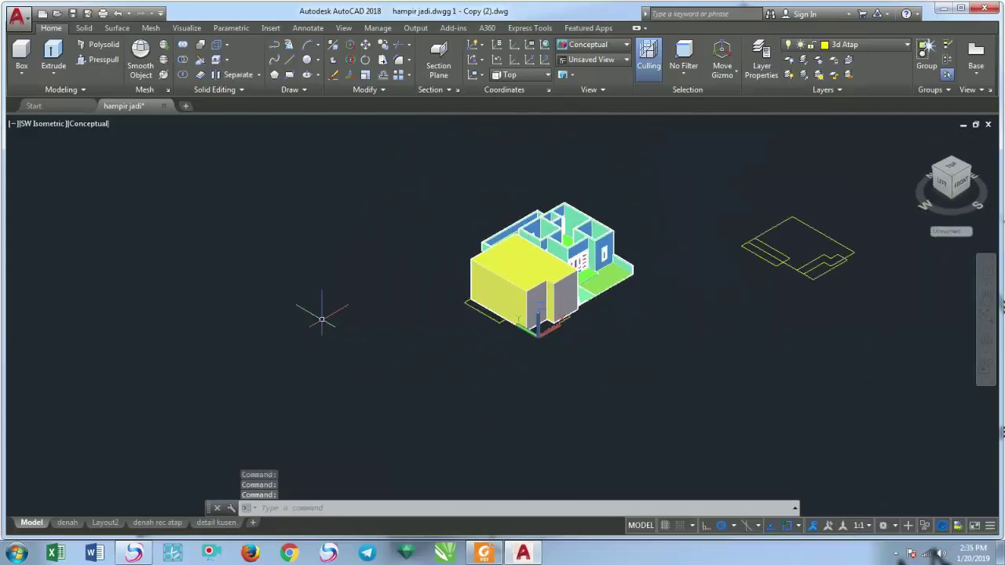
scroll(157, 397, "down", 3)
middle_click_drag(369, 212, 199, 371)
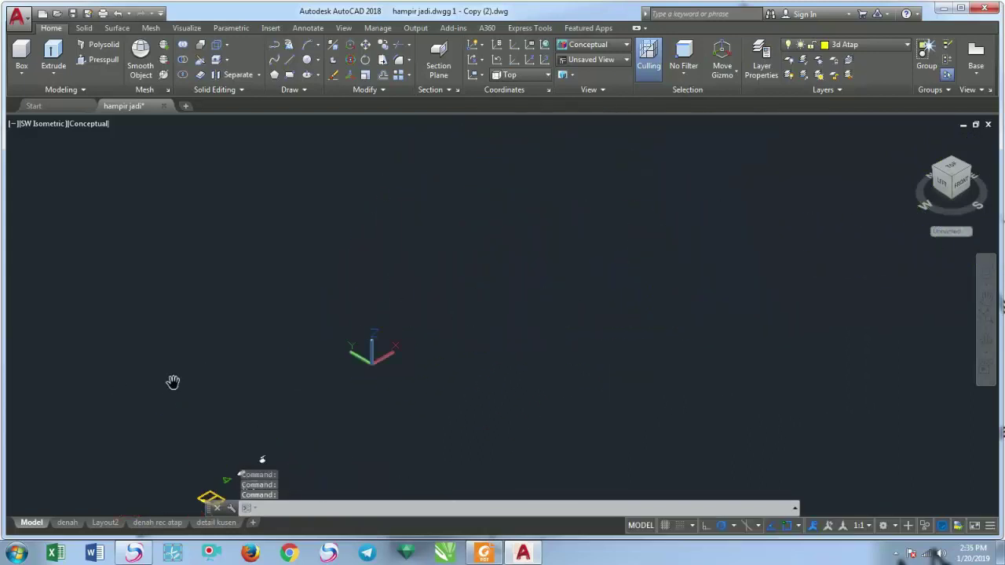
middle_click_drag(211, 449, 274, 405)
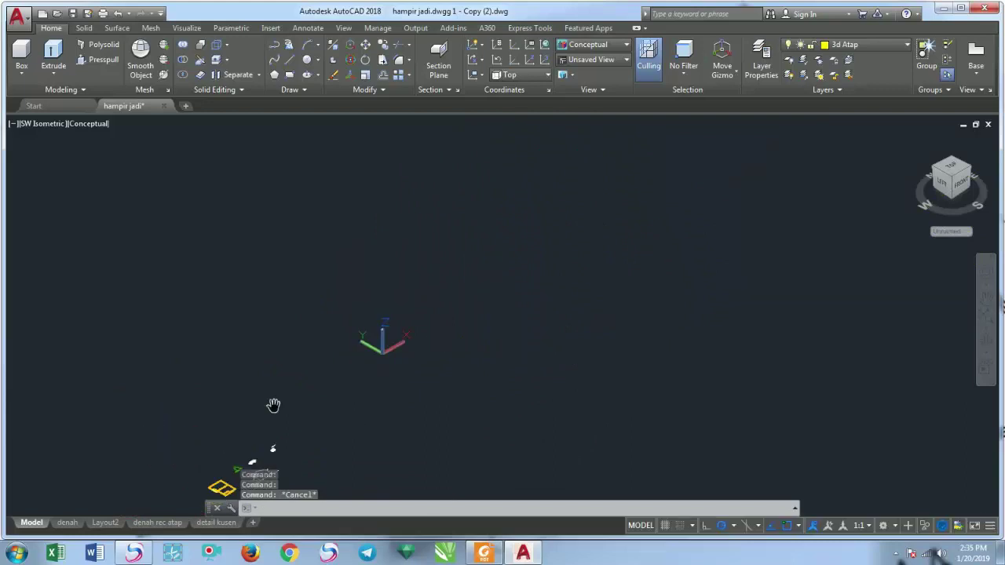
middle_click_drag(211, 413, 212, 413)
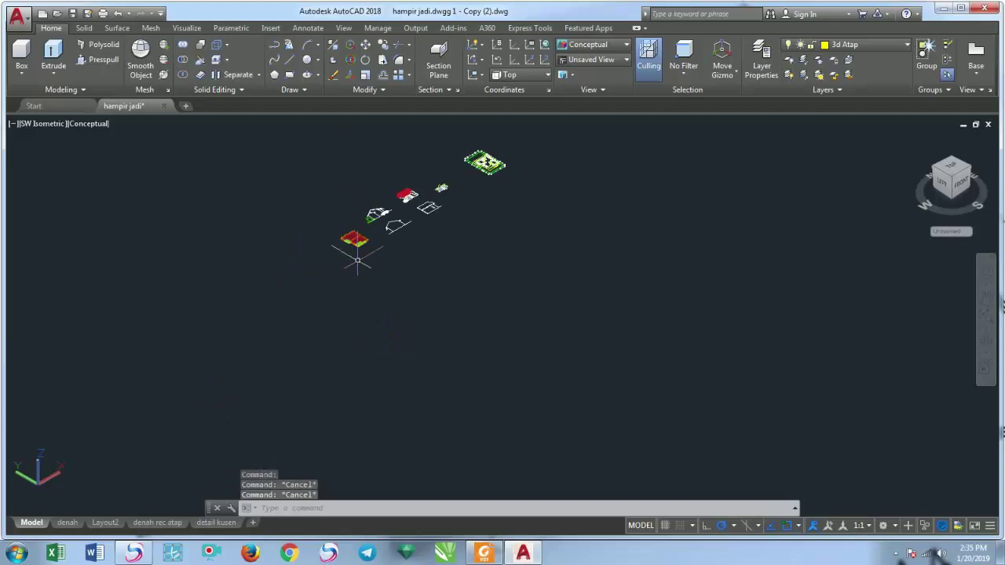
Zoom and pan to inspect the red and green roof model, then pan back
scroll(357, 261, "up", 1)
scroll(355, 255, "up", 2)
scroll(352, 239, "up", 4)
scroll(348, 226, "up", 2)
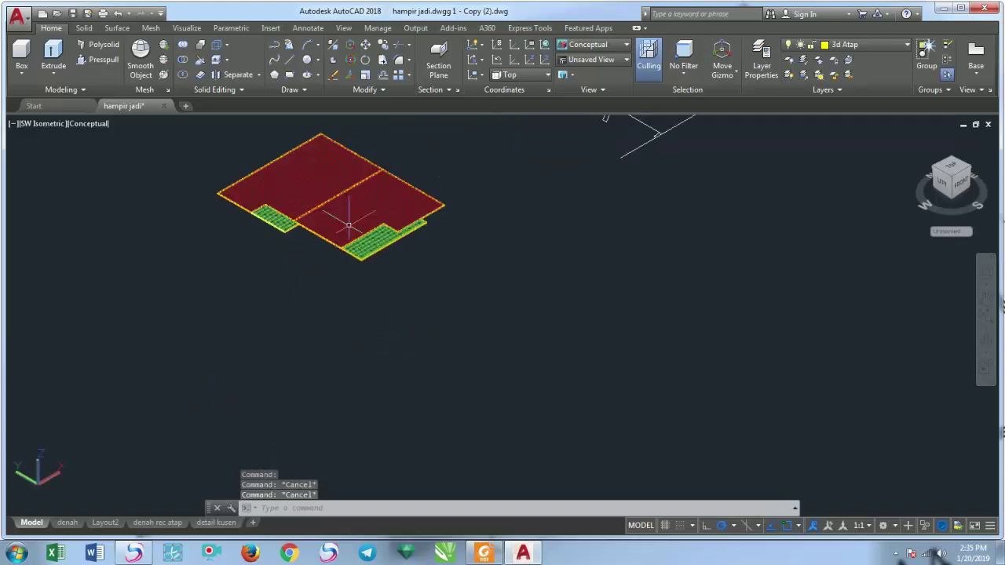
scroll(357, 263, "up", 2)
middle_click_drag(366, 298, 388, 334)
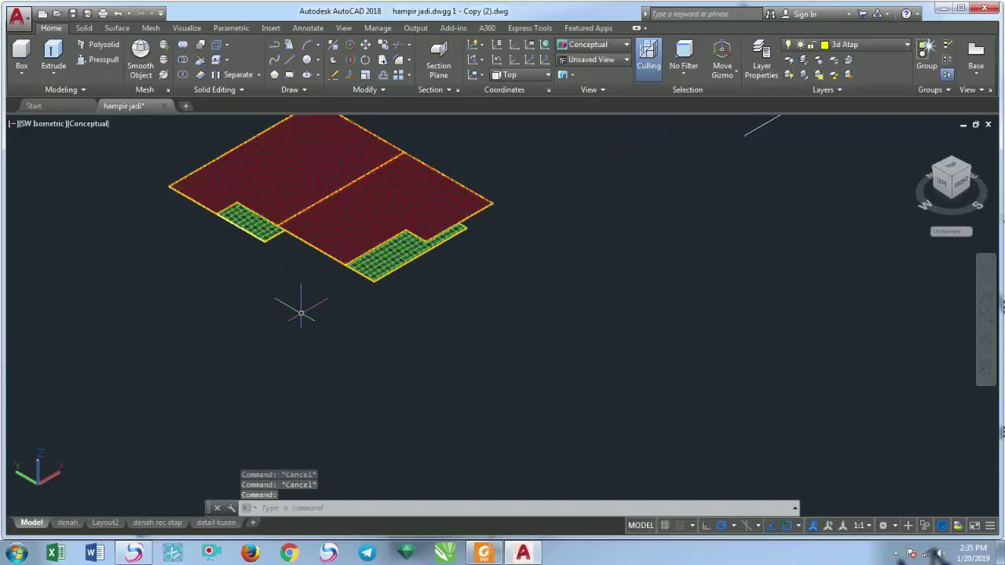
scroll(300, 313, "up", 2)
middle_click_drag(314, 329, 392, 377)
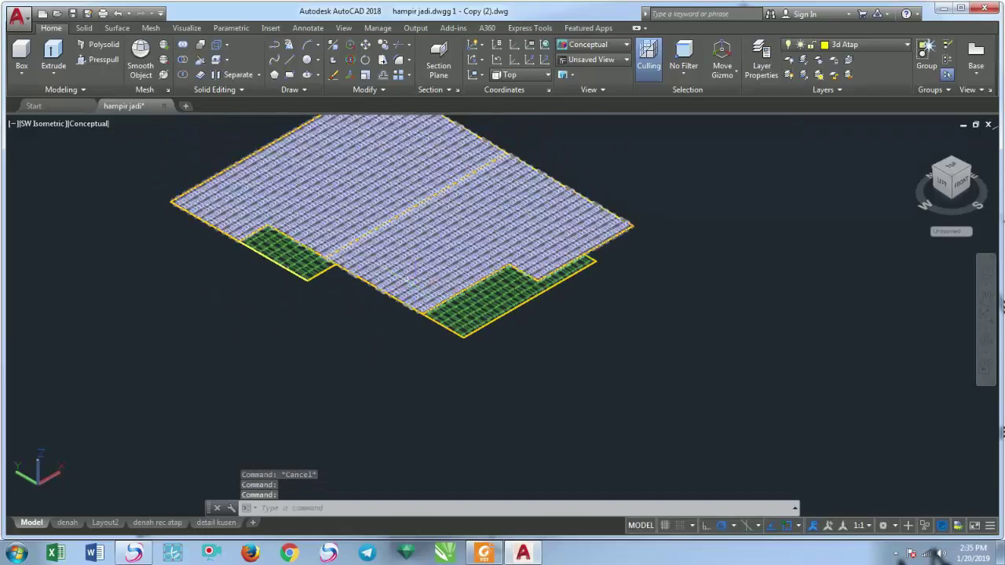
scroll(740, 254, "down", 4)
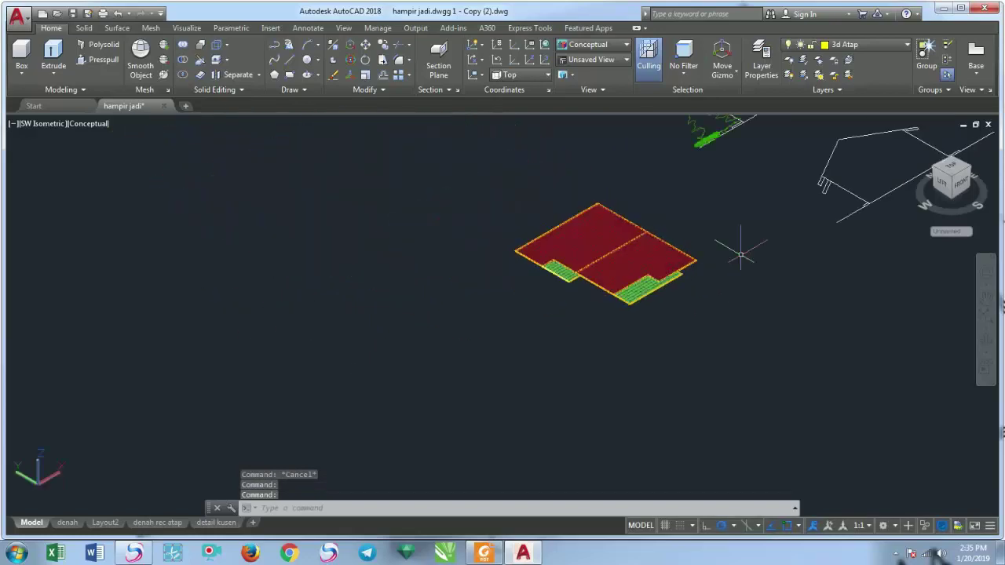
middle_click_drag(714, 251, 407, 429)
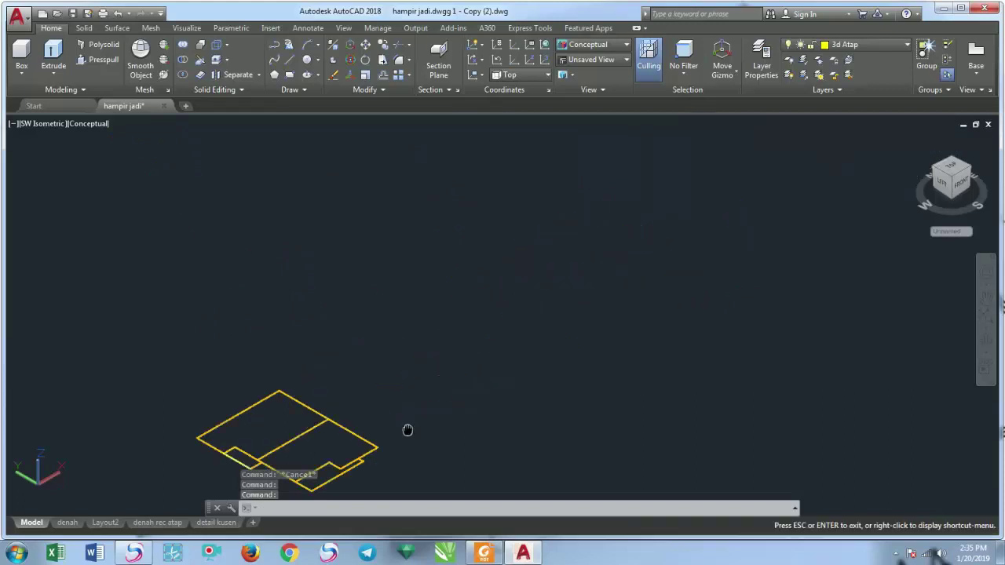
left_click_drag(408, 429, 278, 493)
key("Escape")
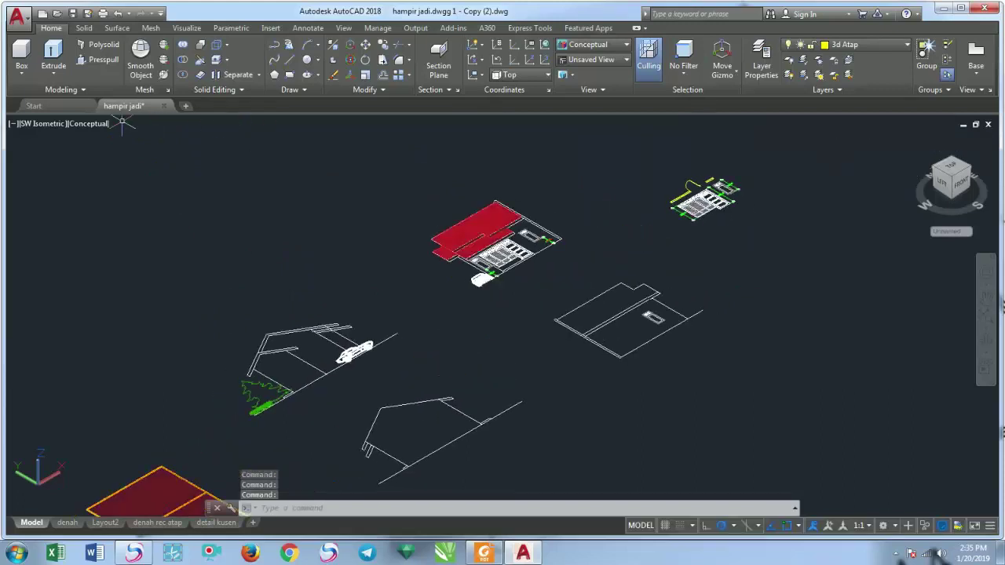
Switch the viewport's visual style back to Conceptual shading
left_click(85, 125)
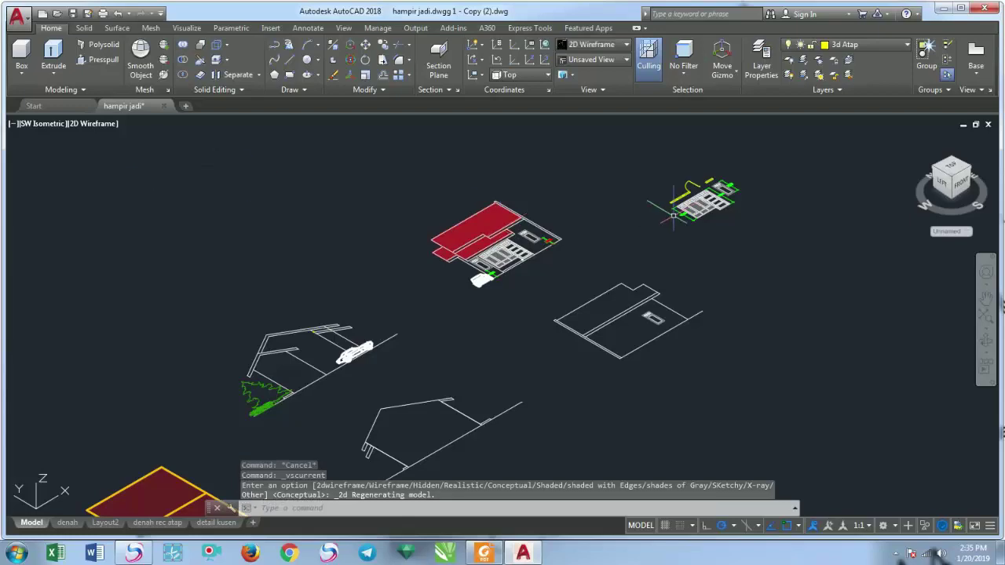
scroll(153, 154, "up", 3)
scroll(581, 235, "up", 2)
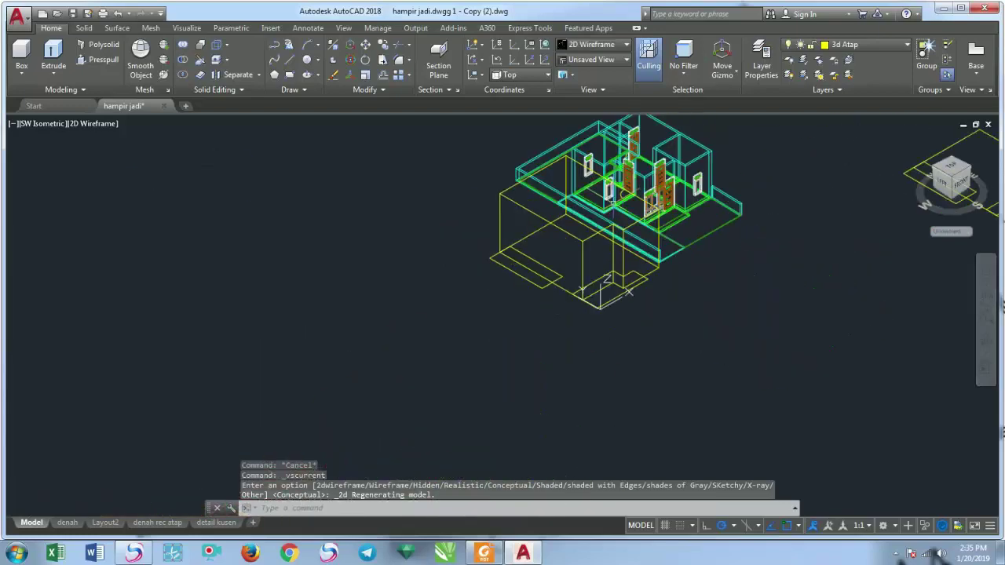
left_click(108, 126)
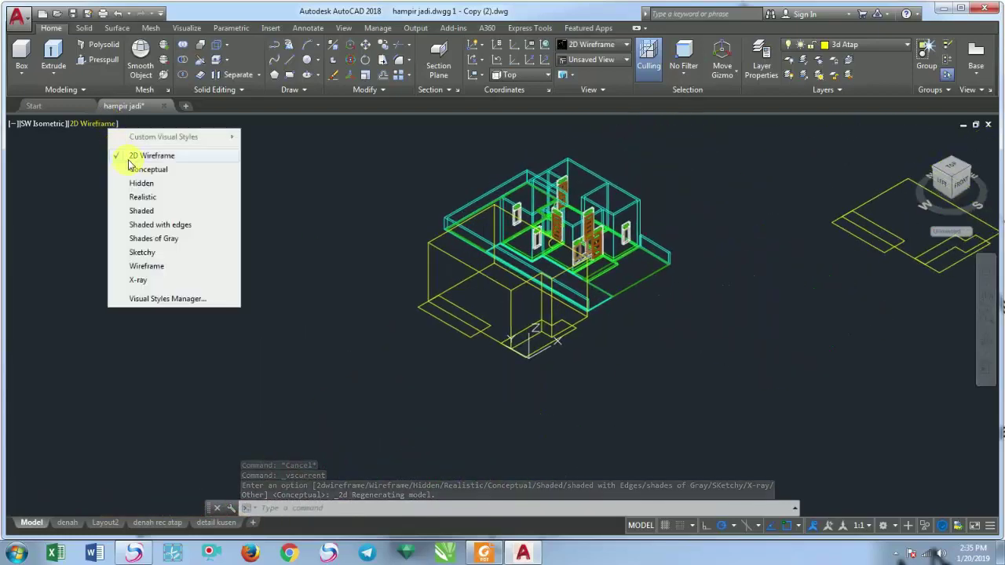
left_click(140, 166)
scroll(667, 320, "up", 3)
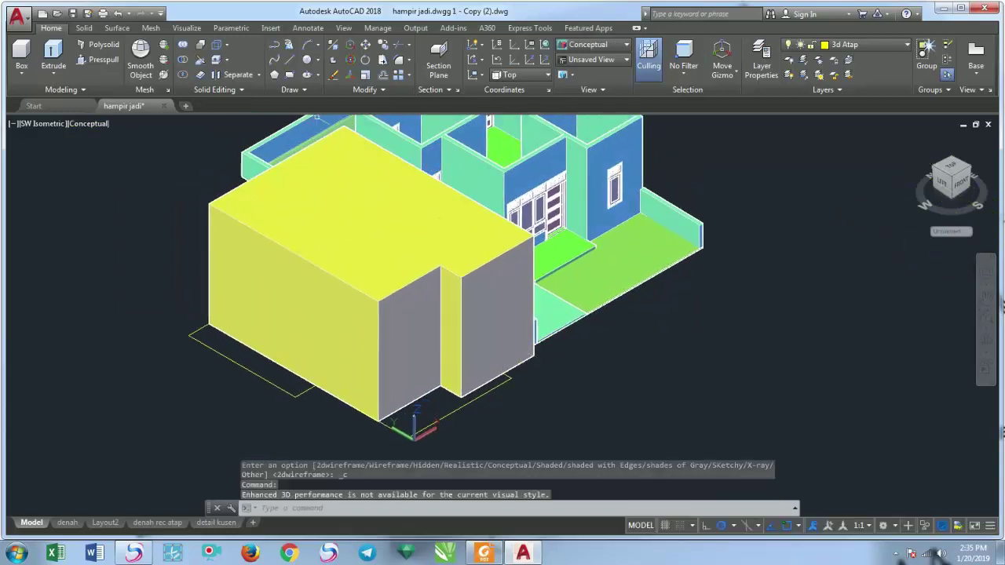
Taper the block's front face 60 degrees about an axis from its base to top corner
left_click(229, 60)
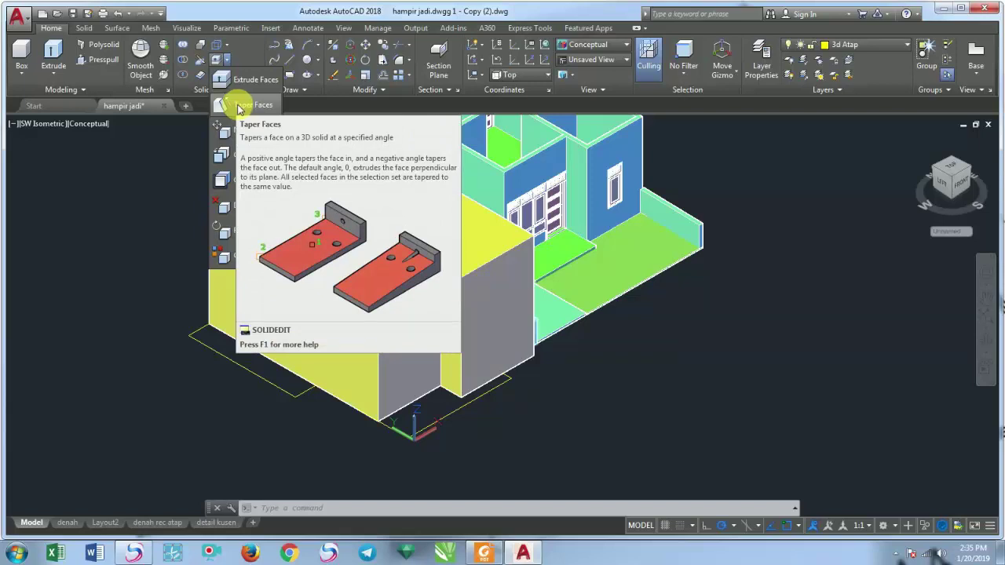
left_click(240, 107)
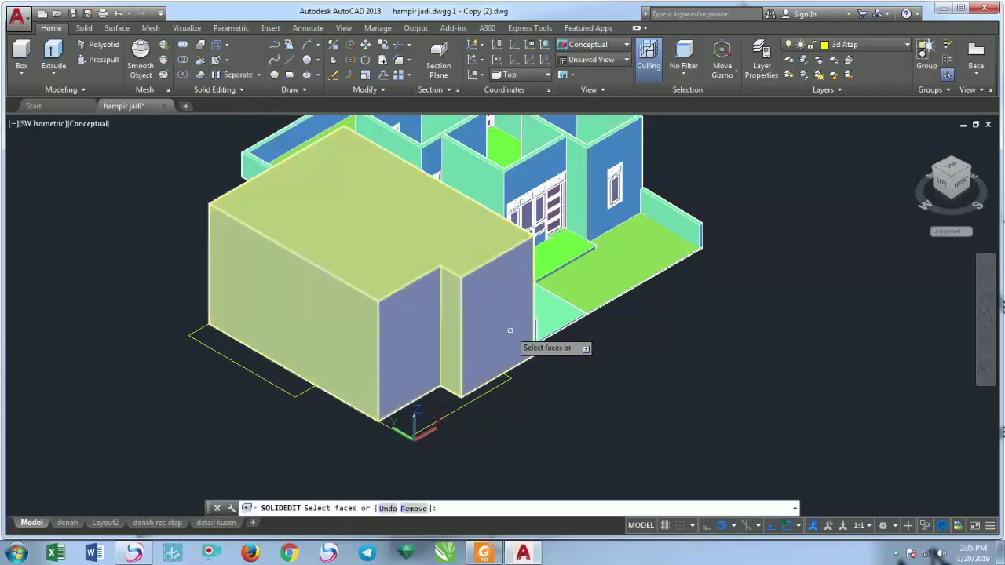
left_click(507, 318)
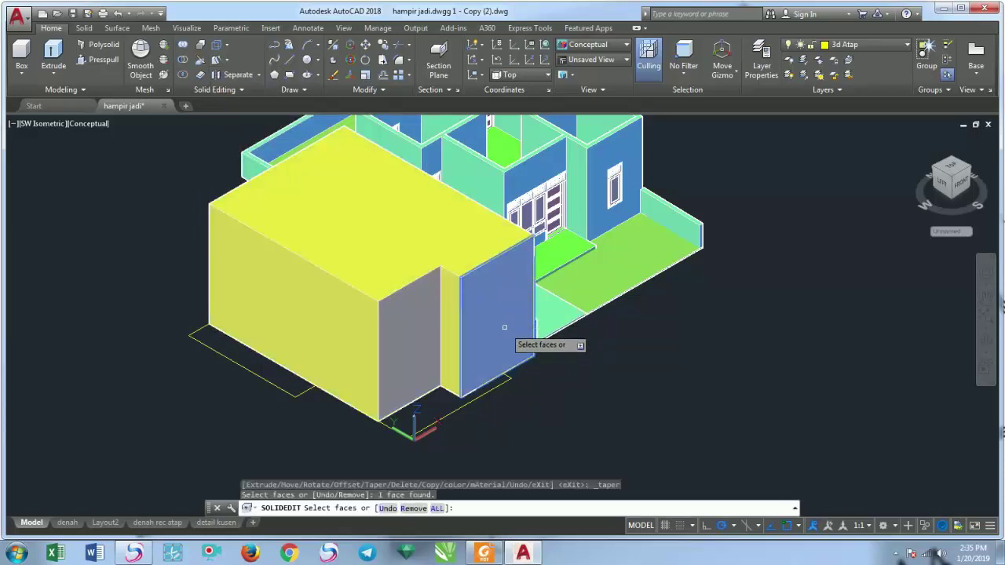
key("Return")
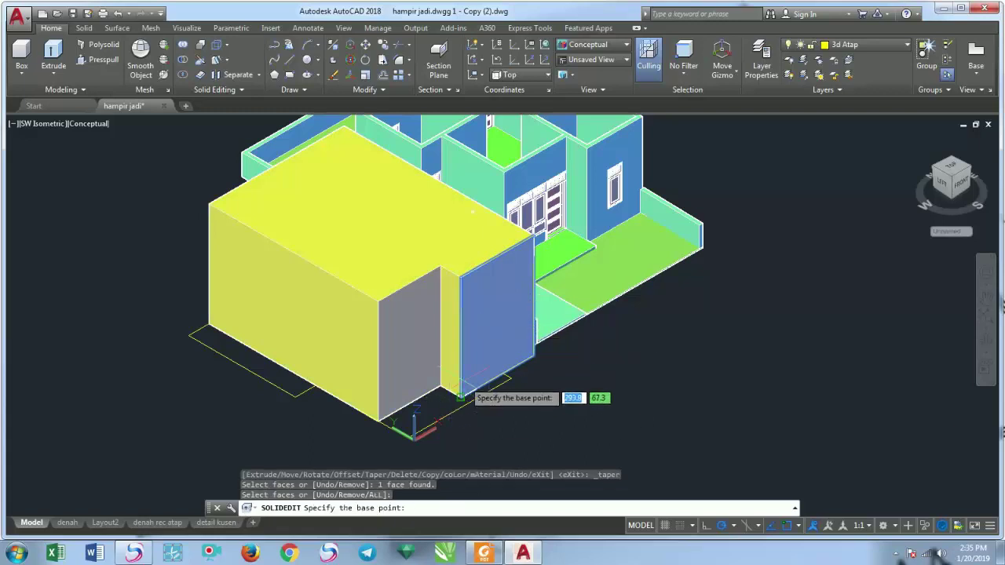
middle_click_drag(458, 408, 436, 405)
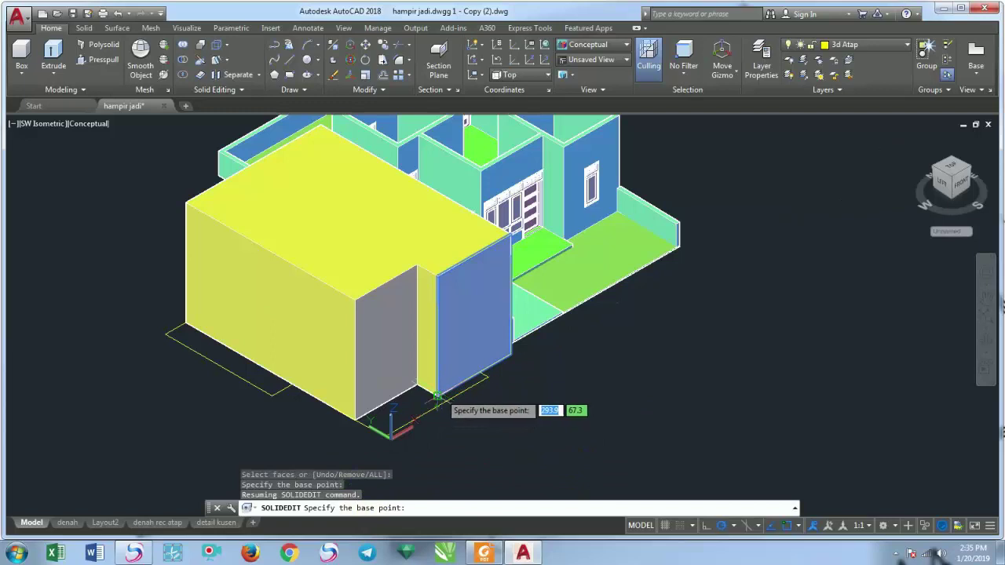
left_click(486, 377)
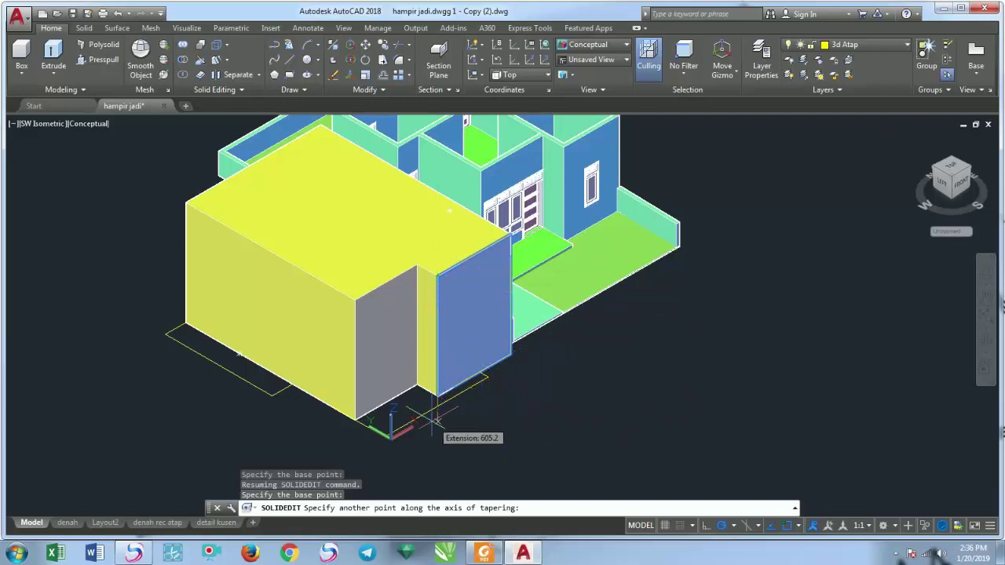
left_click(437, 276)
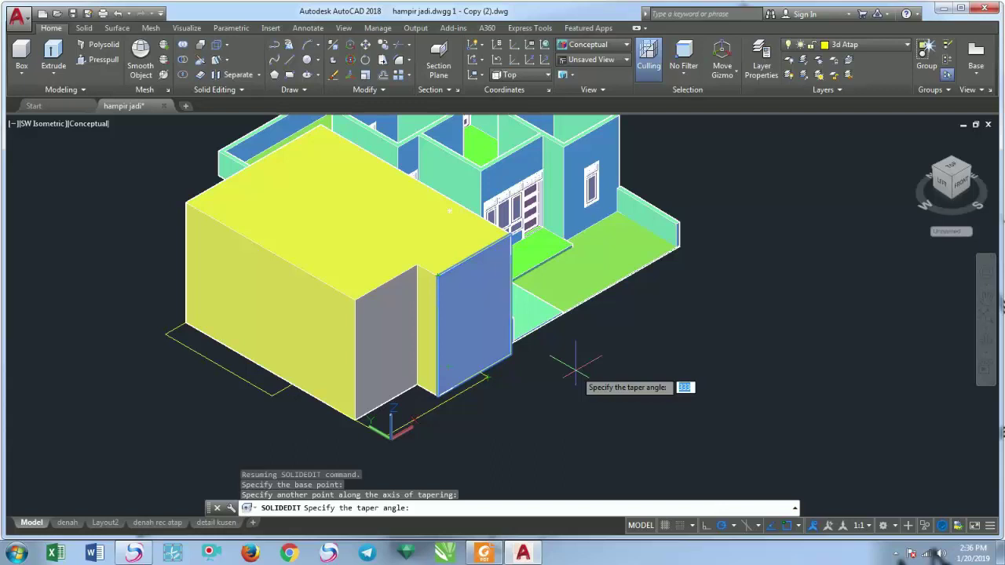
type("60")
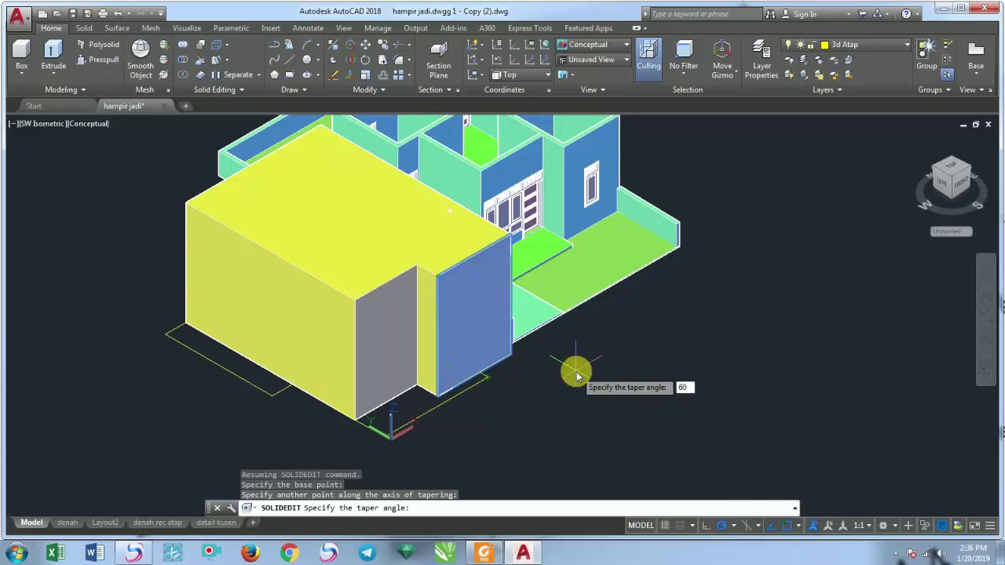
key("Return")
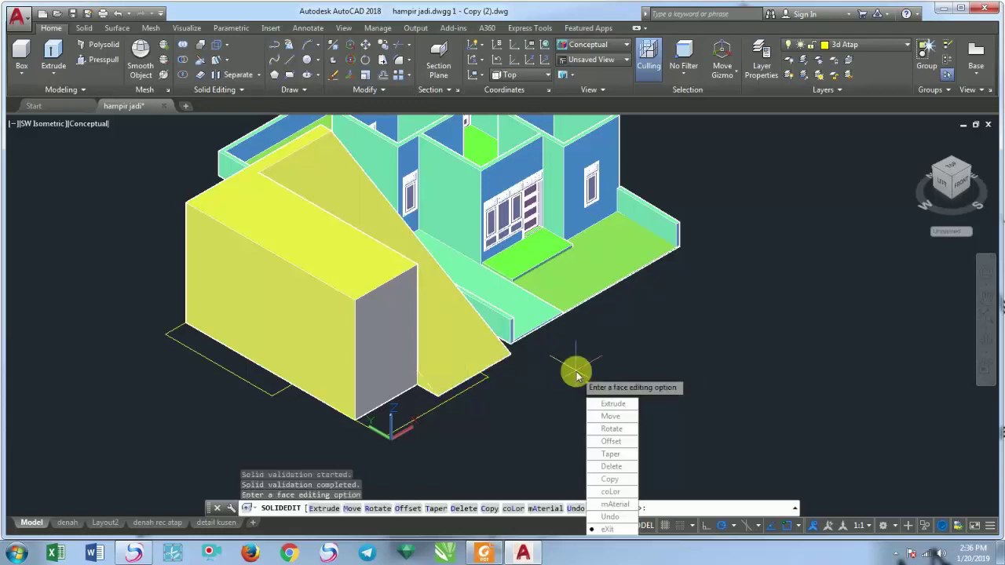
key("Return")
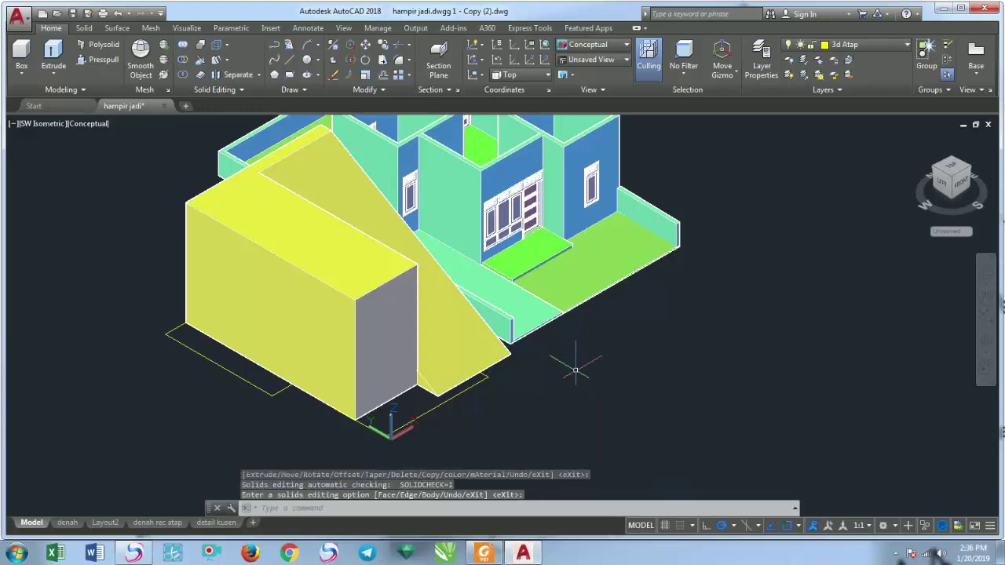
Orbit the model to another side and save the drawing
left_click(986, 338)
mouse_move(403, 296)
left_mouse_down()
mouse_move(349, 313)
mouse_move(215, 287)
mouse_move(366, 410)
mouse_move(420, 352)
mouse_move(454, 348)
mouse_move(449, 321)
left_mouse_up()
key("Escape")
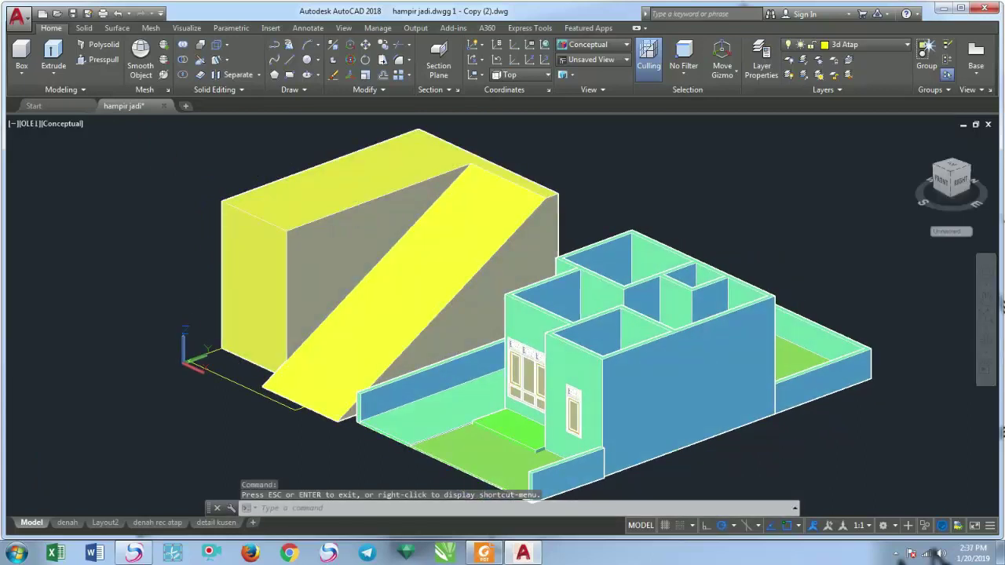
key("ctrl+s")
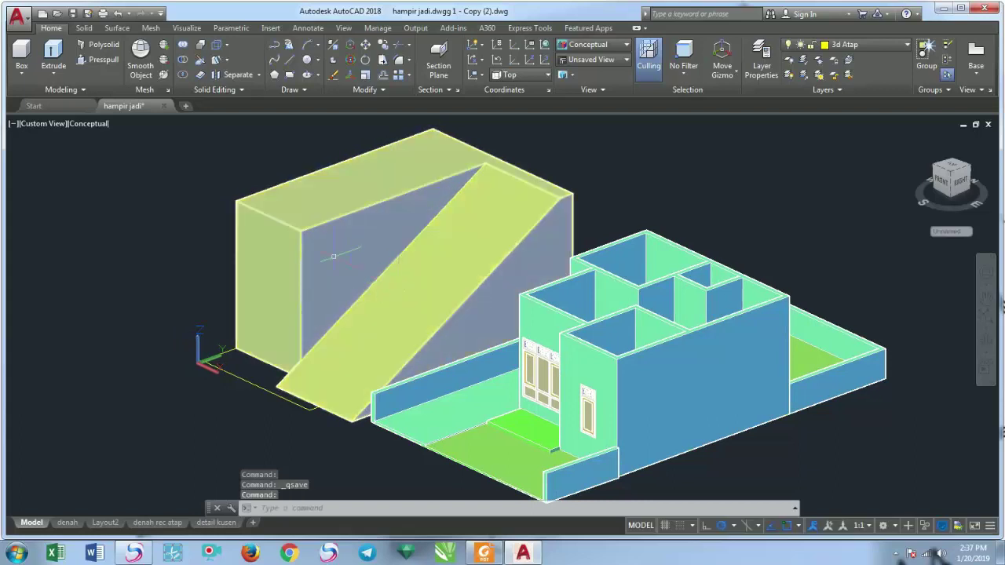
Press-pull the grey slanted face to cut the block down to a thin sloped slab
left_click(110, 64)
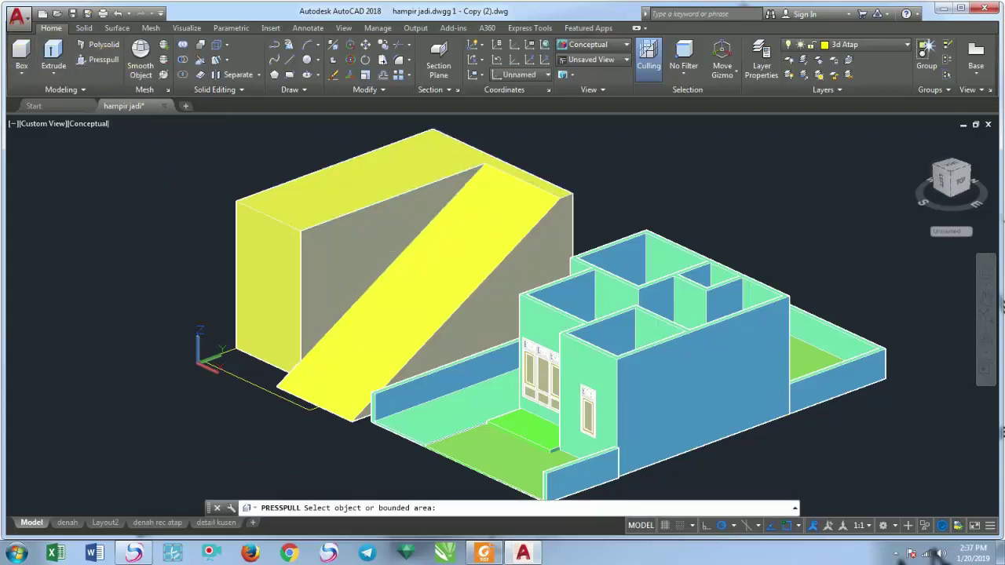
left_click(362, 223)
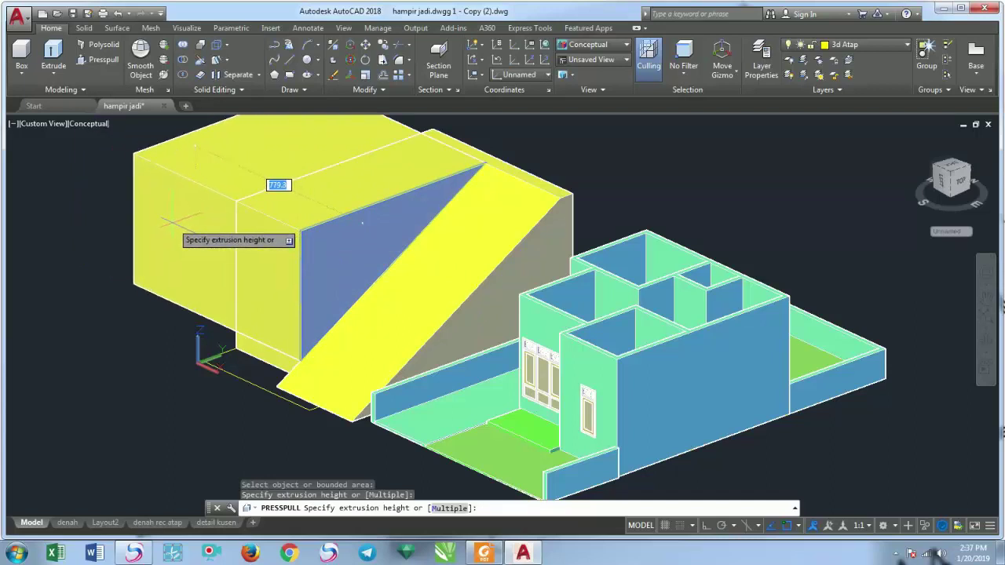
left_click(172, 222)
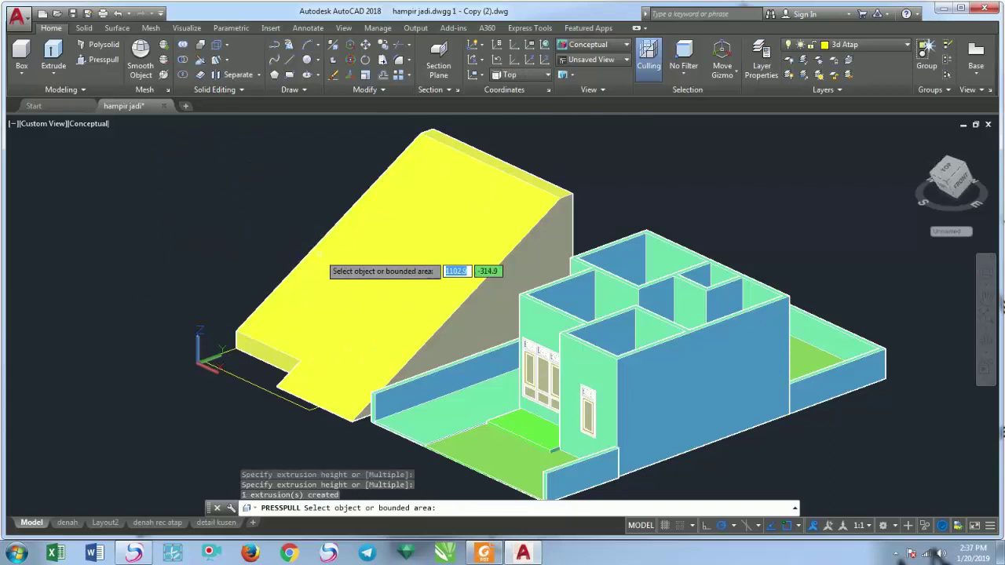
key("Return")
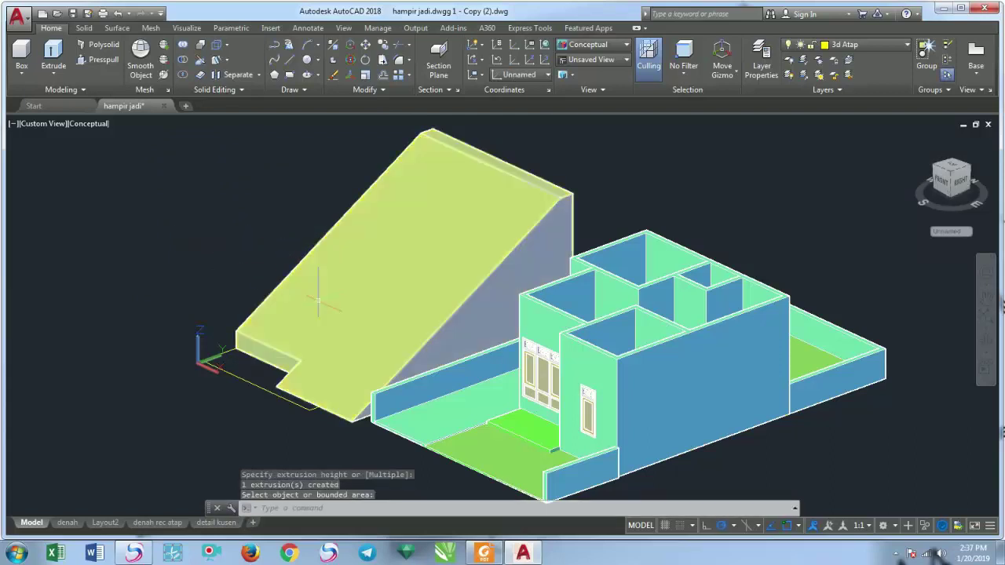
key("ctrl+z")
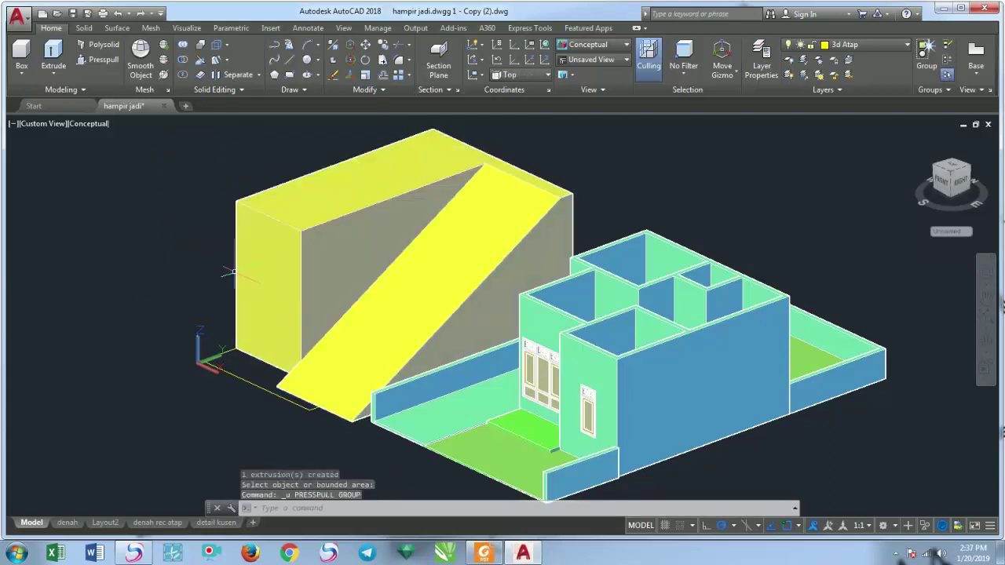
left_click(98, 60)
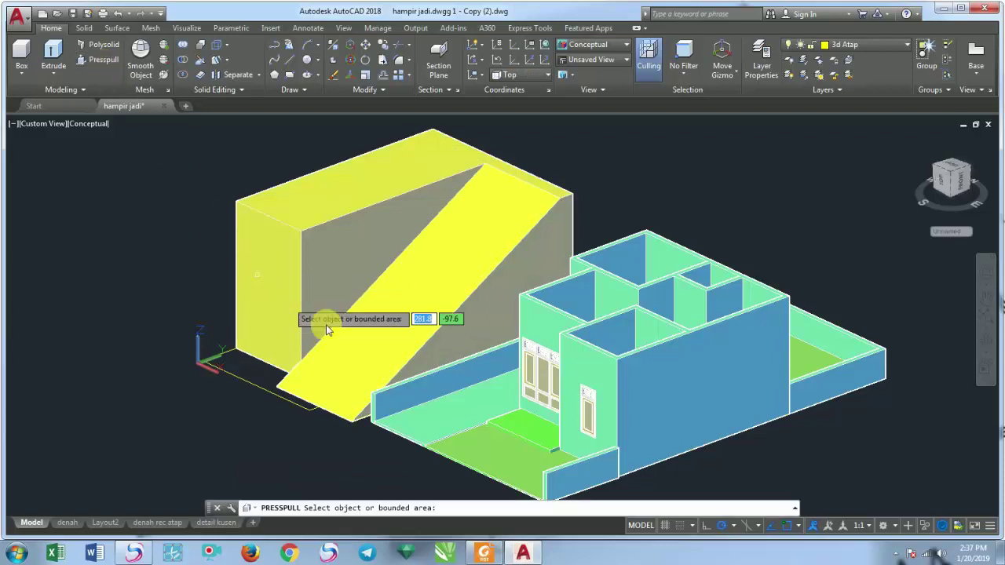
left_click(363, 255)
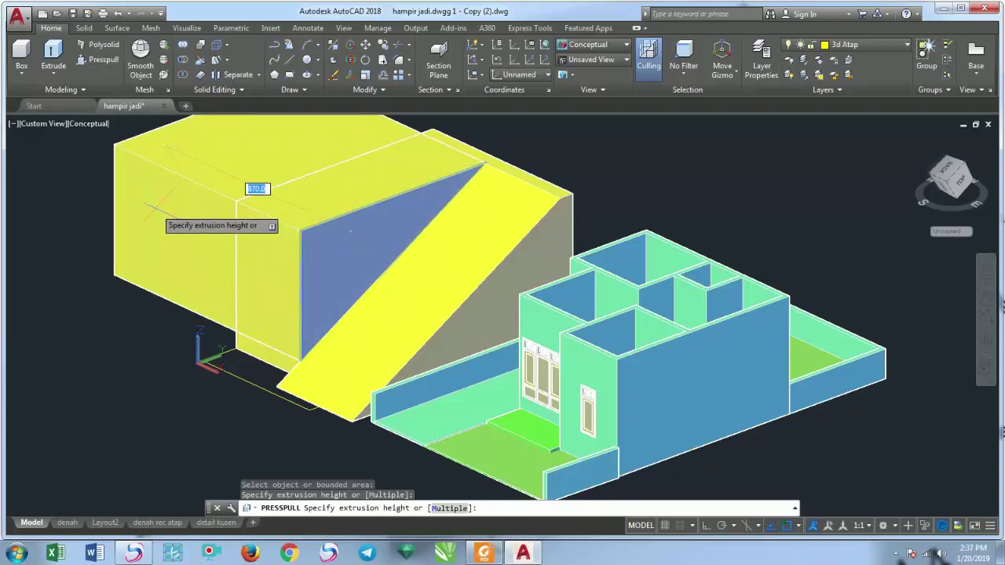
left_click(150, 207)
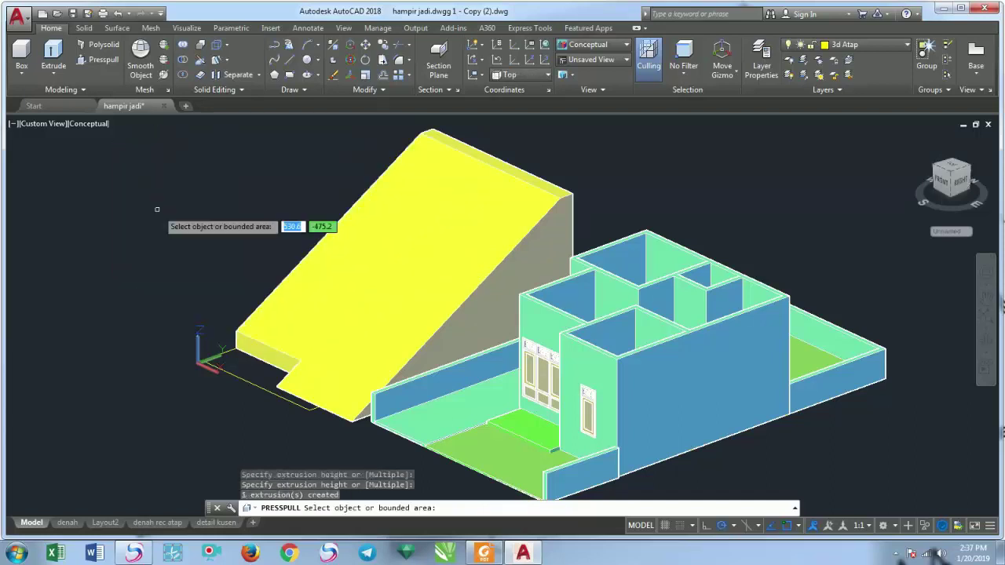
Orbit the model to see the house's other side
left_click(984, 338)
mouse_move(426, 320)
left_mouse_down()
mouse_move(594, 320)
mouse_move(644, 340)
mouse_move(516, 341)
mouse_move(572, 348)
mouse_move(545, 348)
left_mouse_up()
key("Escape")
key("Escape")
key("Escape")
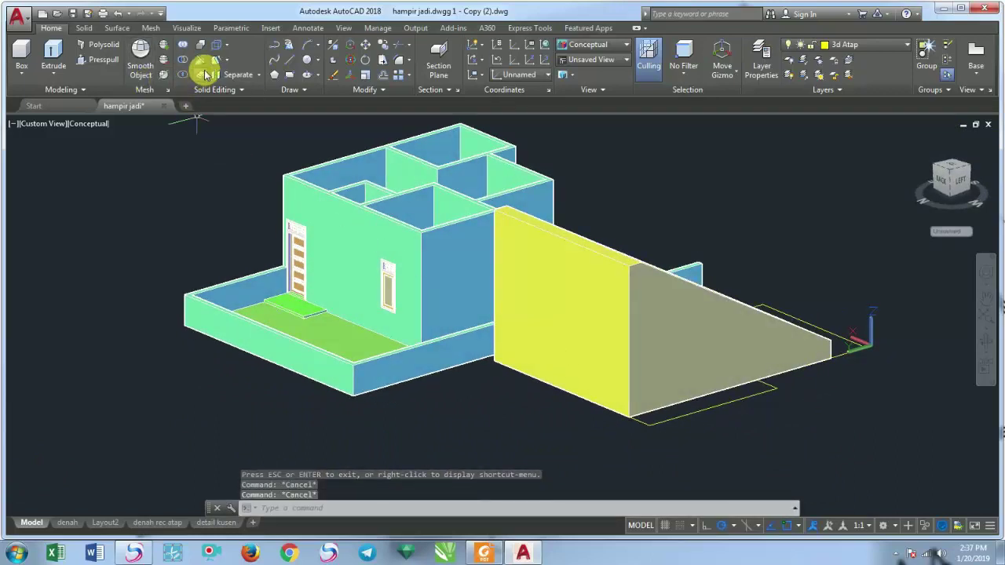
Abandon a first taper attempt and recentre the view on the roof block
left_click(212, 63)
left_click(601, 332)
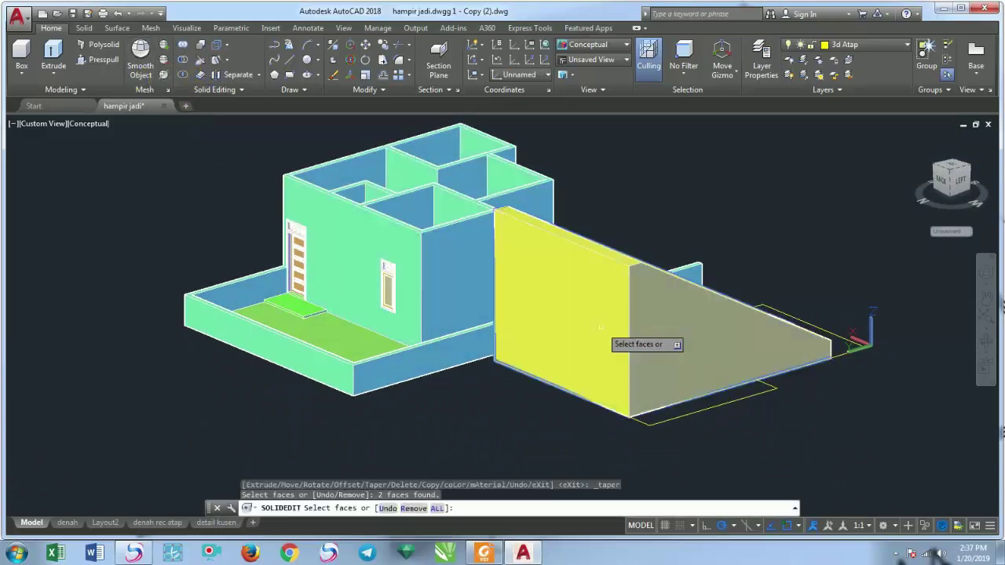
key("Escape")
scroll(602, 336, "up", 2)
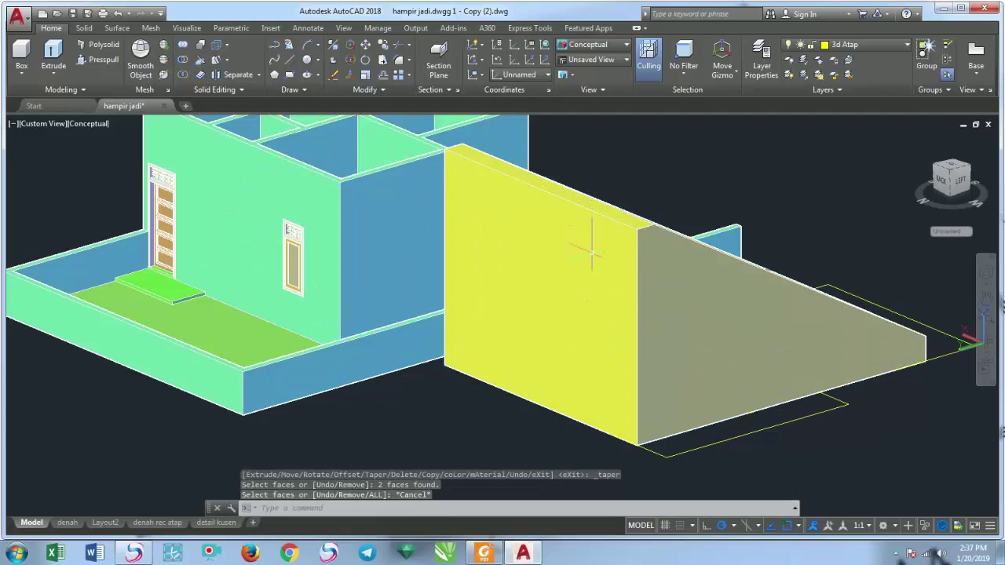
middle_click_drag(594, 362, 491, 383)
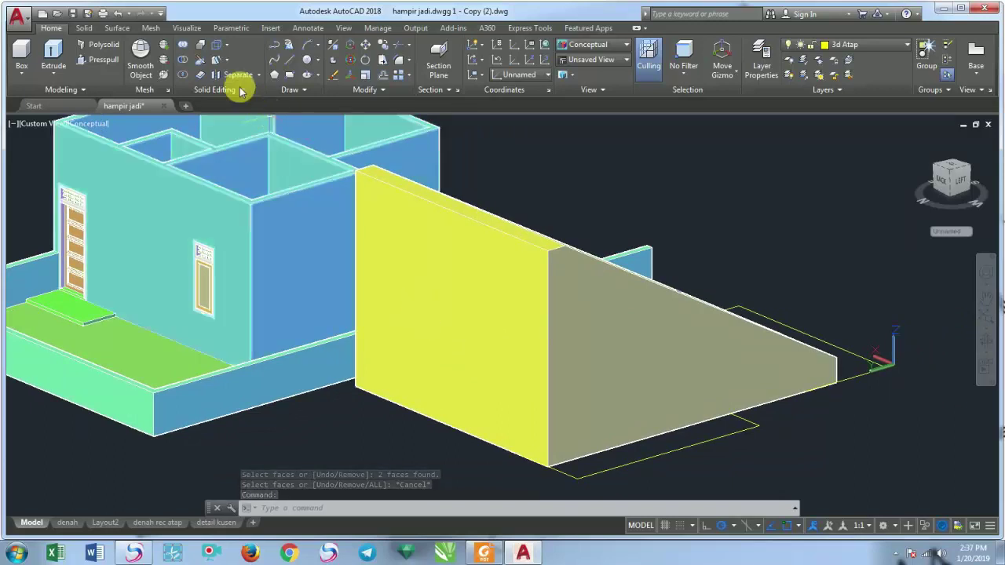
Taper the yellow wall face 60 degrees about an axis from its bottom to top corner
left_click(228, 62)
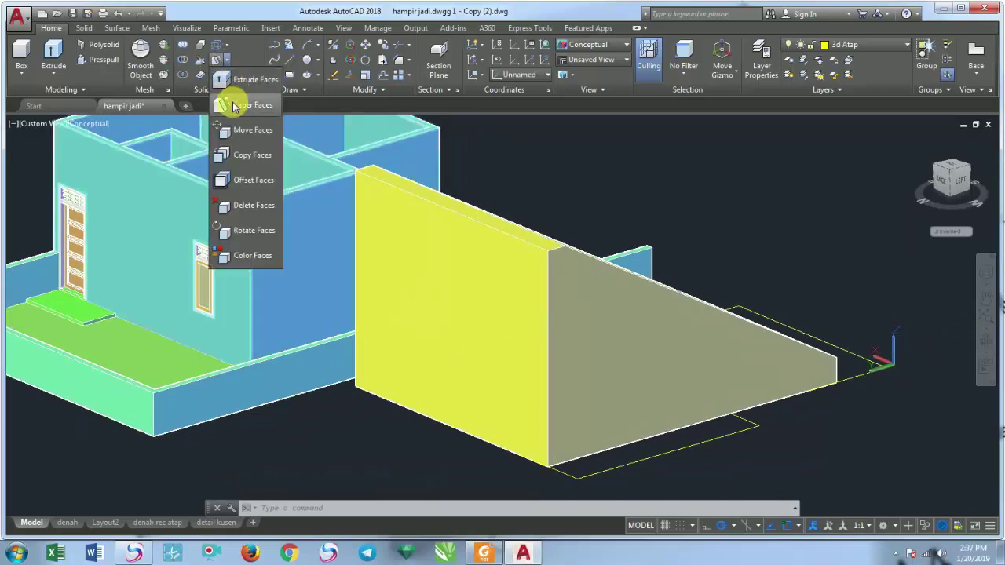
left_click(231, 101)
left_click(526, 270)
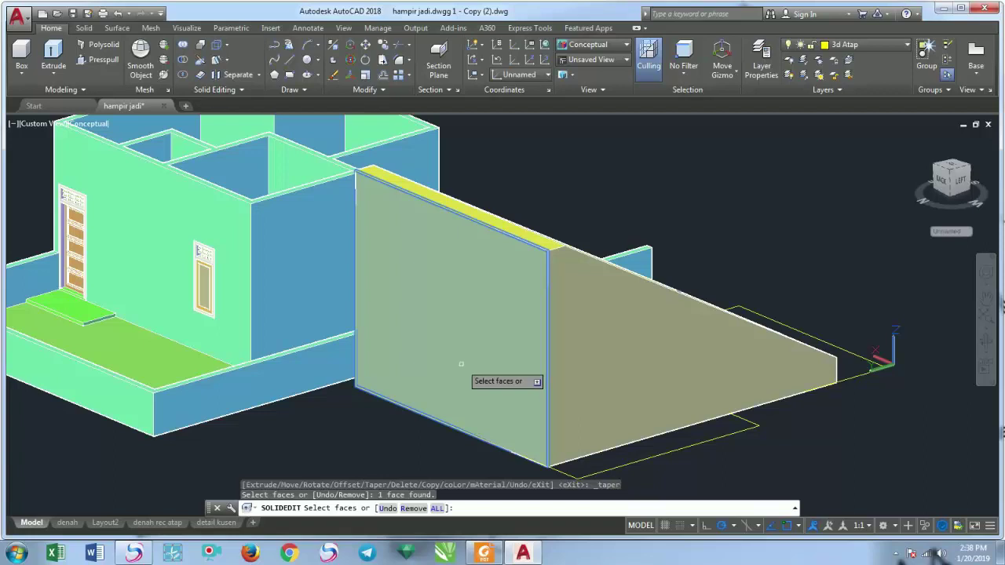
key("Return")
middle_click_drag(492, 342, 483, 285)
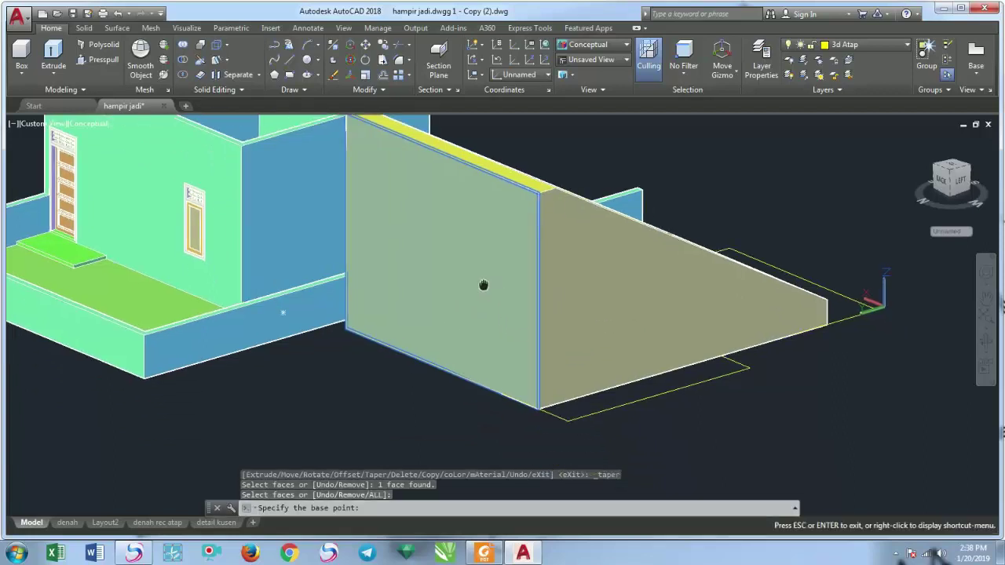
left_click(539, 408)
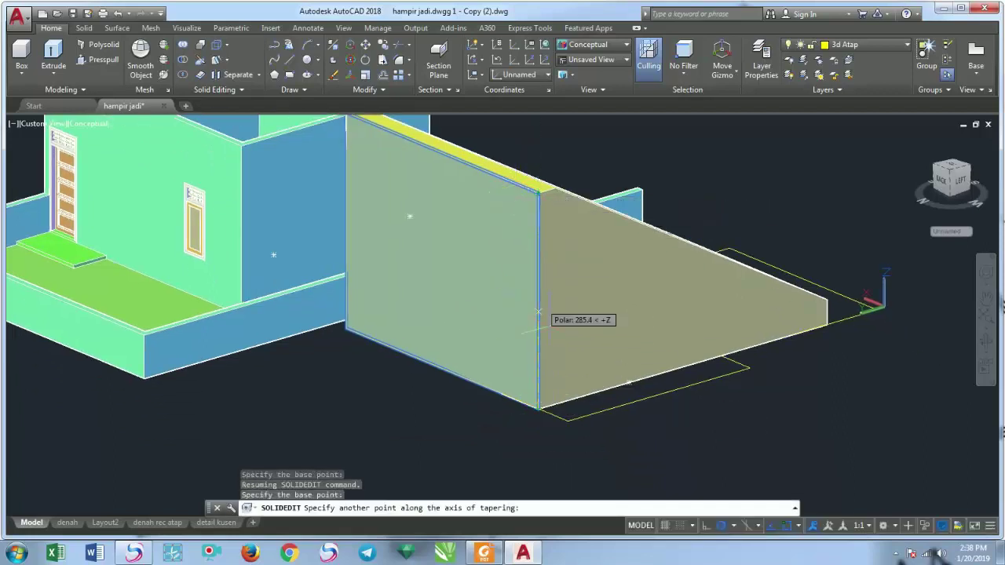
left_click(540, 191)
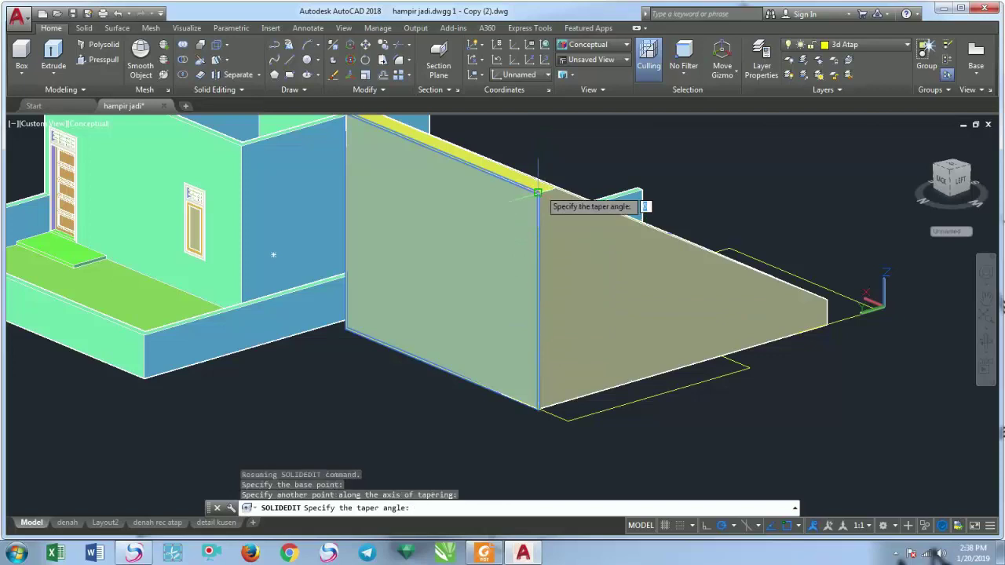
type("60")
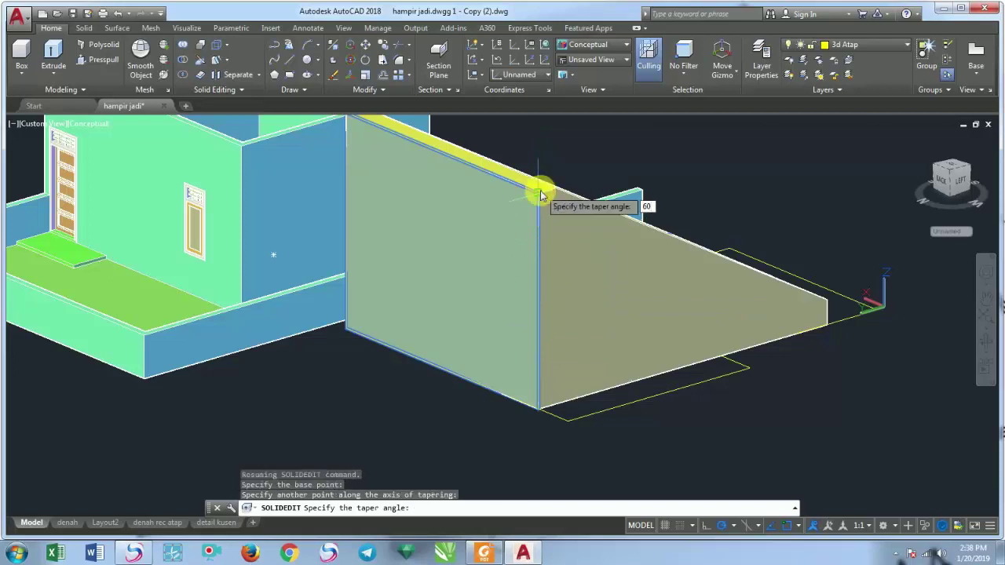
key("Return")
key("Return")
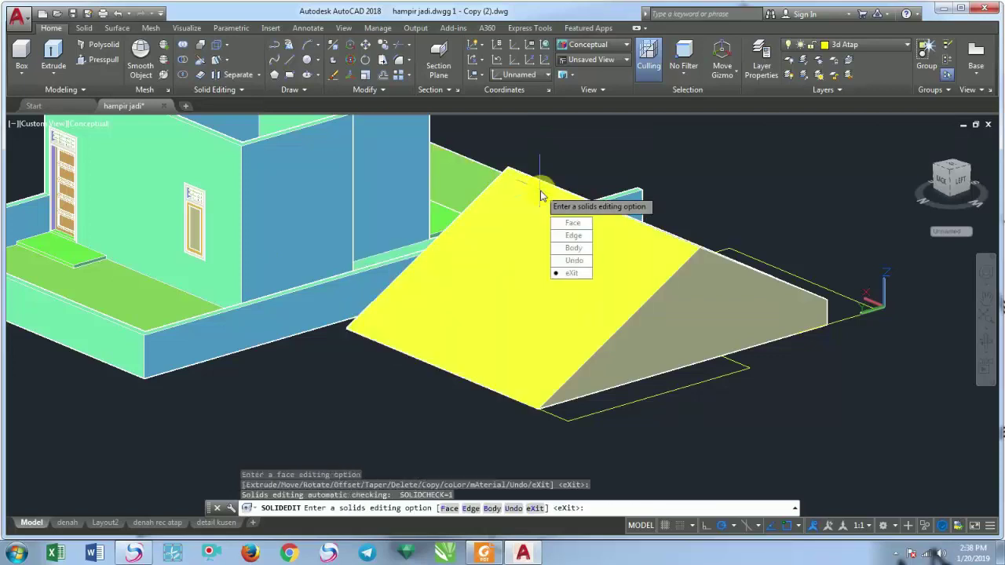
scroll(639, 314, "up", 1)
scroll(556, 318, "up", 2)
key("Return")
Copy the sloped roof wedge with CO, placing the copy 5 units directly above along +Z
left_click(586, 322)
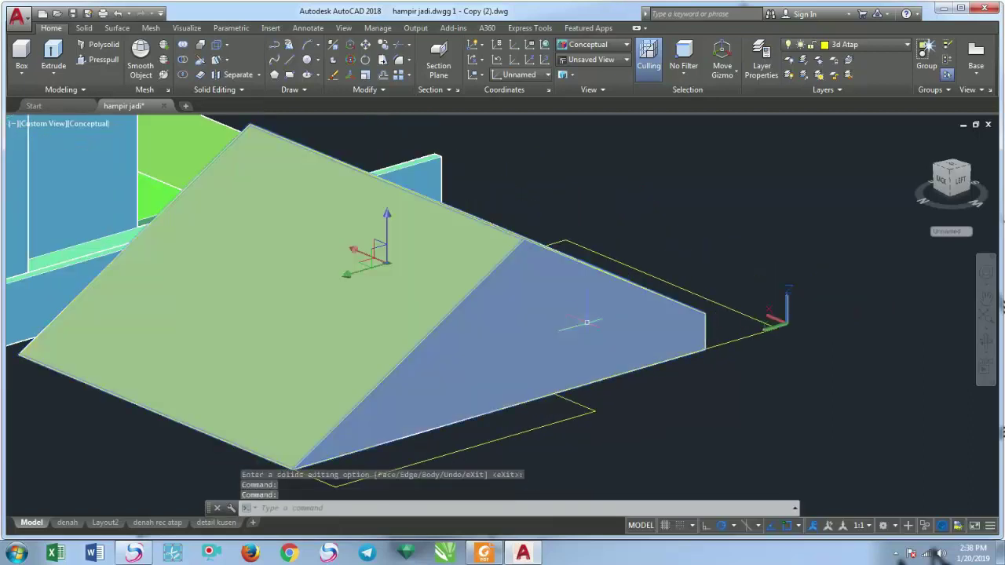
type("co")
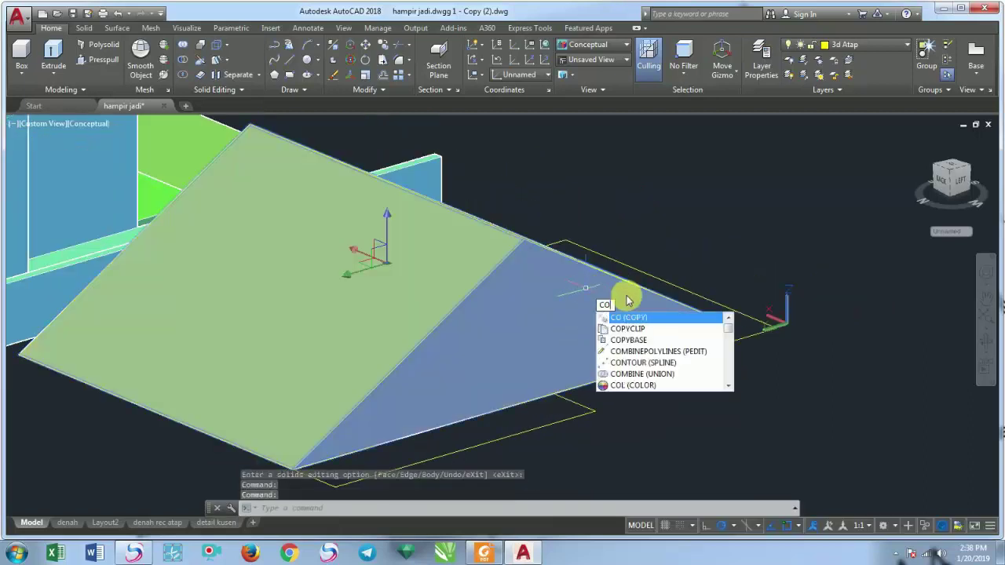
key("Return")
middle_click_drag(741, 280, 775, 310, "shift")
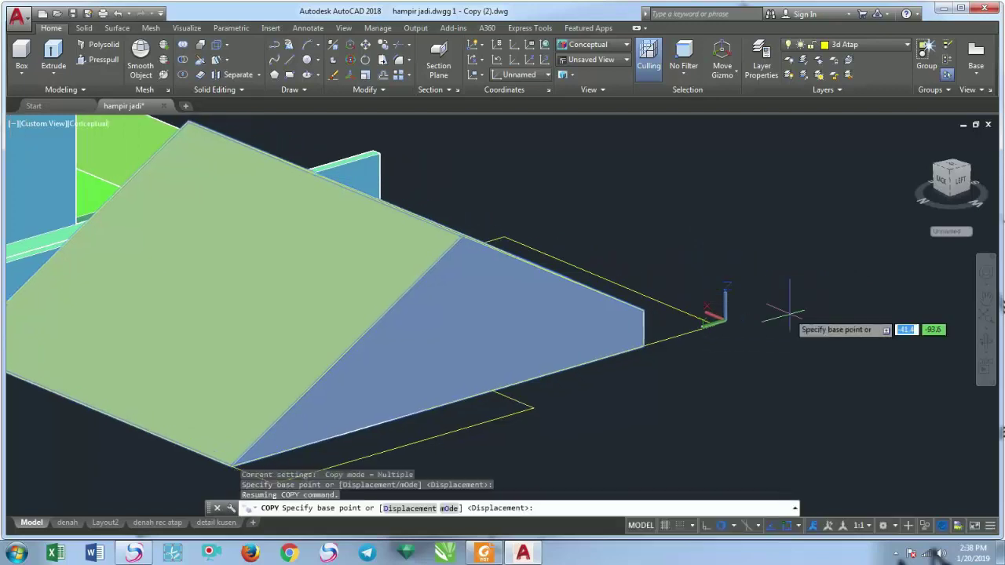
left_click(781, 299)
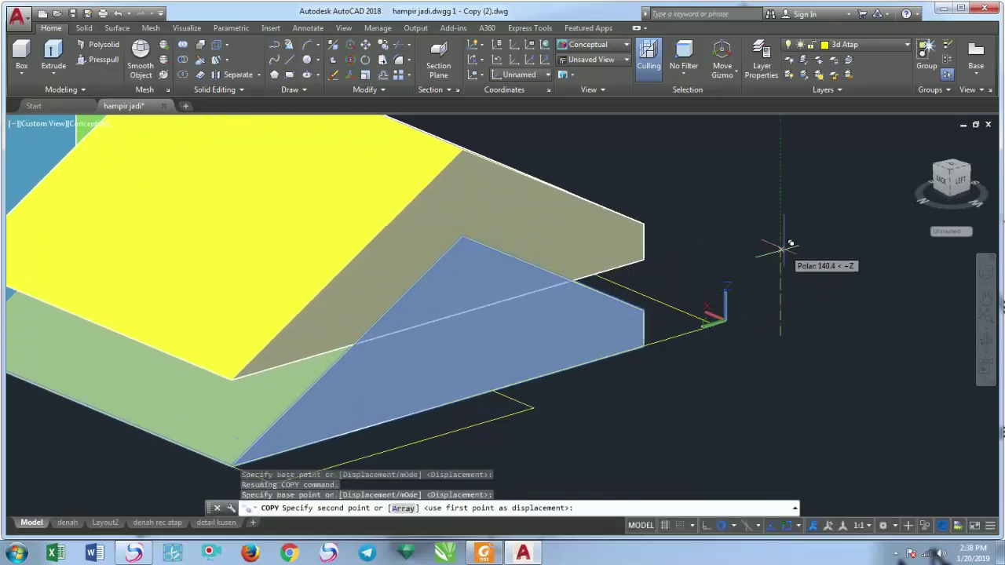
type("5")
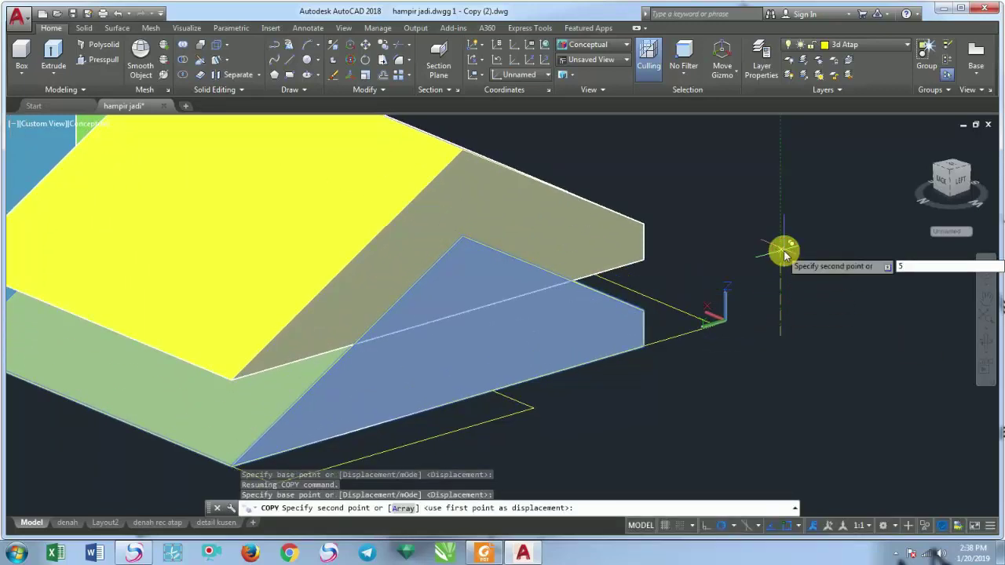
key("Return")
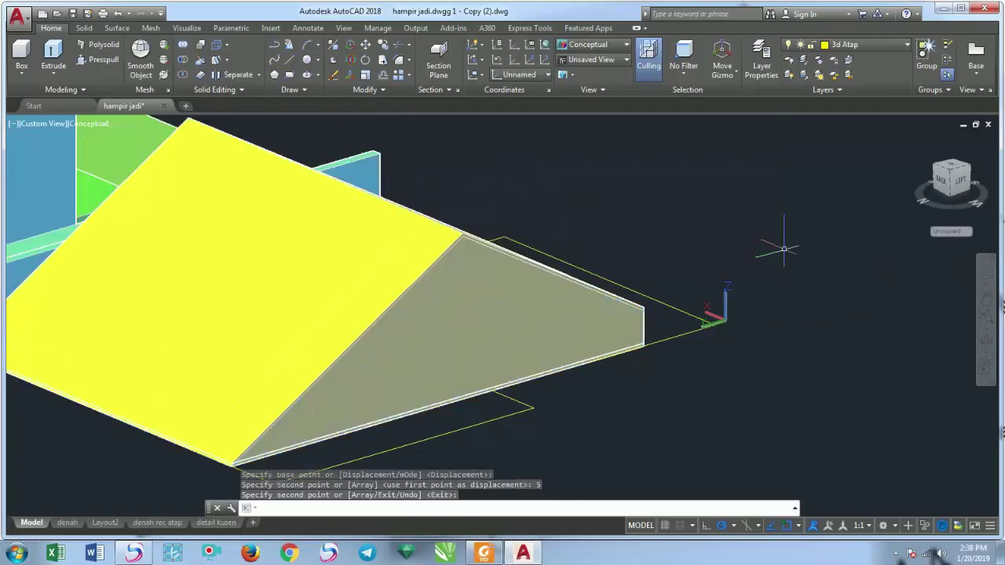
key("Return")
scroll(460, 314, "up", 2)
scroll(460, 314, "up", 1)
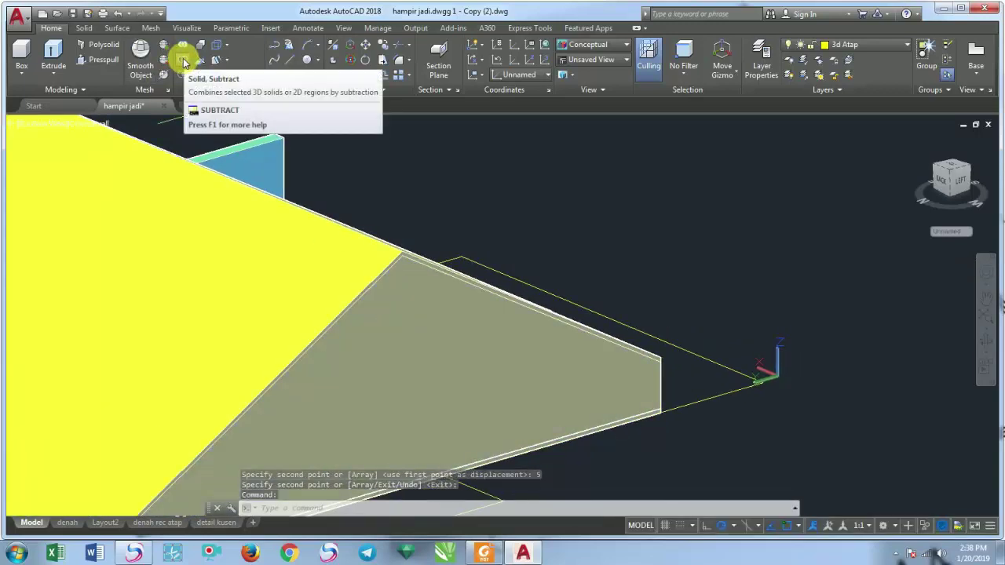
Subtract the blue wedge from the yellow roof slab, leaving only the thin sloped slab
left_click(185, 61)
scroll(369, 253, "up", 1)
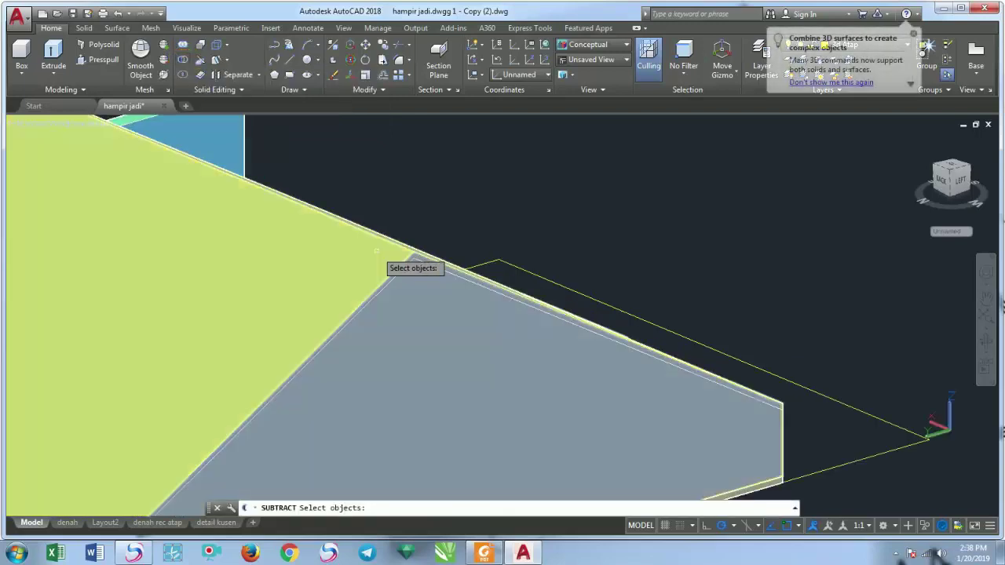
left_click(376, 252)
scroll(381, 251, "up", 1)
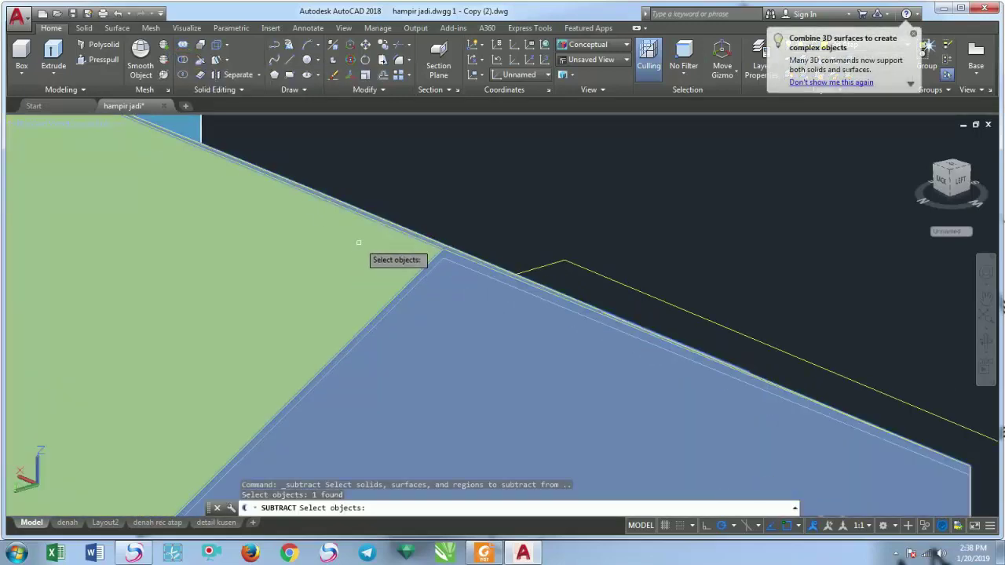
key("Return")
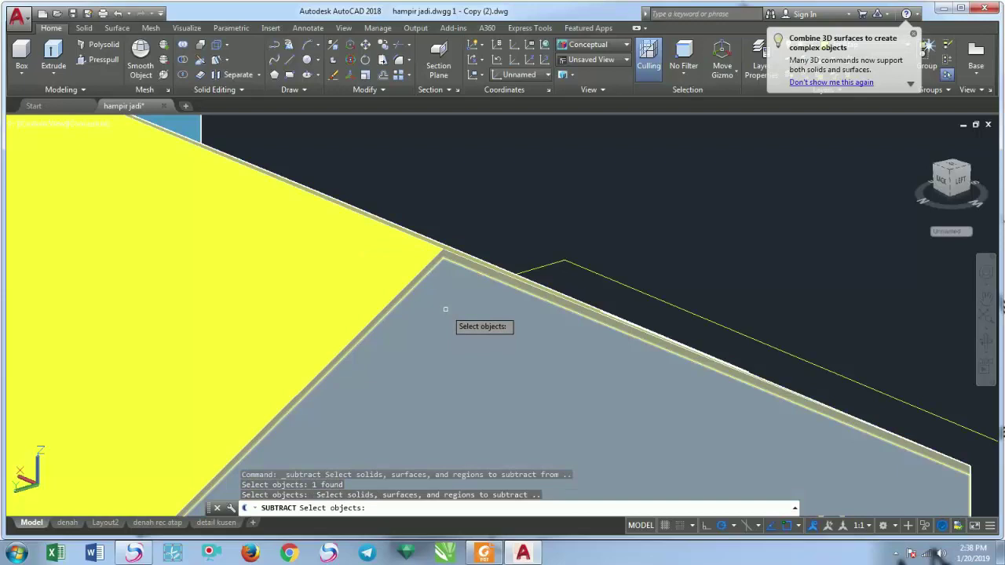
scroll(445, 310, "down", 3)
middle_click_drag(445, 314, 423, 322, "shift")
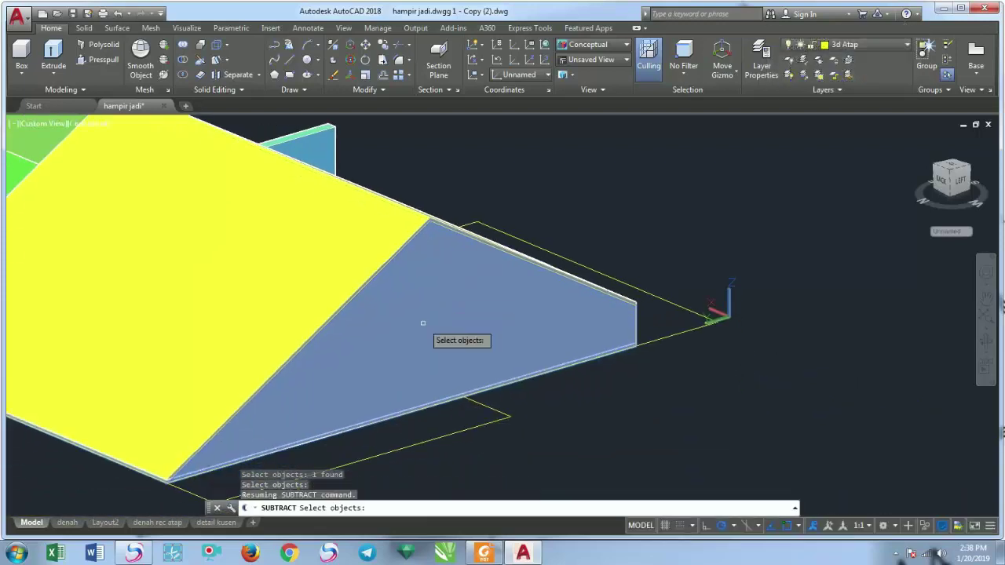
key("Return")
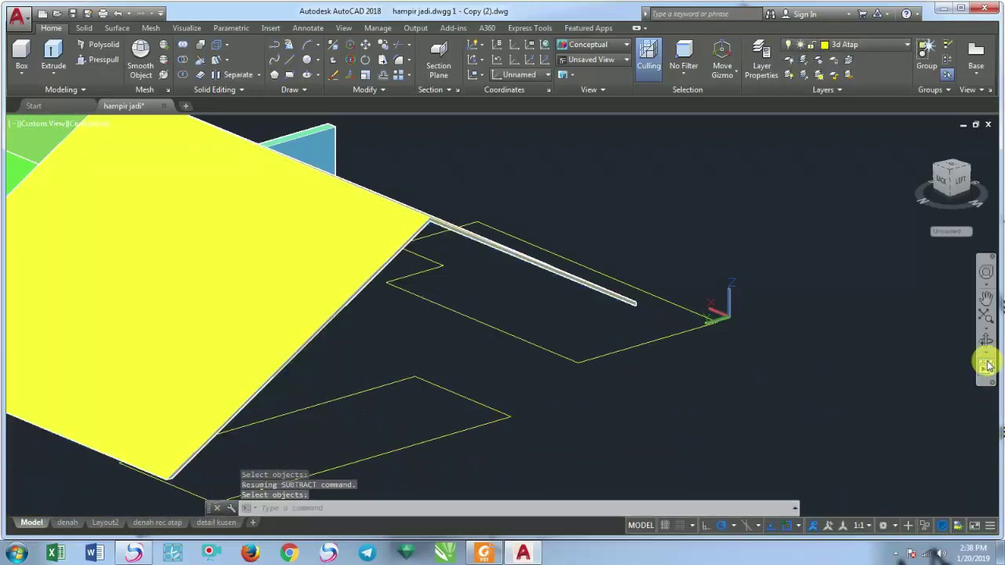
Extrude the rectangle beside the roof slab into a yellow box 500 units tall
left_click(986, 340)
mouse_move(471, 314)
left_mouse_down()
mouse_move(432, 284)
mouse_move(343, 274)
mouse_move(475, 288)
left_mouse_up()
mouse_move(512, 292)
left_mouse_down()
mouse_move(540, 287)
mouse_move(478, 329)
mouse_move(421, 343)
mouse_move(498, 330)
mouse_move(545, 307)
left_mouse_up()
key("Escape")
left_click(469, 352)
left_click(425, 308)
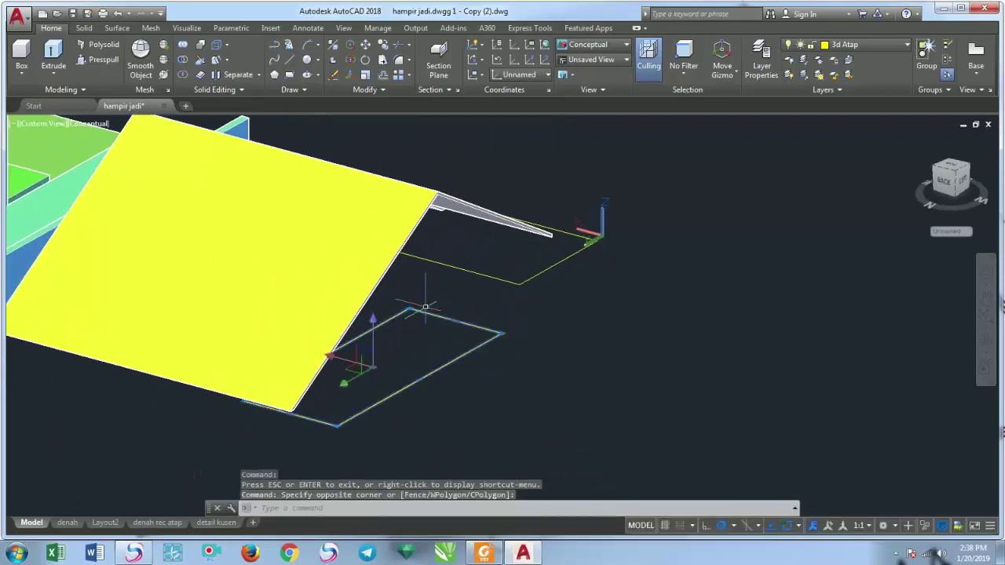
left_click(22, 71)
left_click(54, 55)
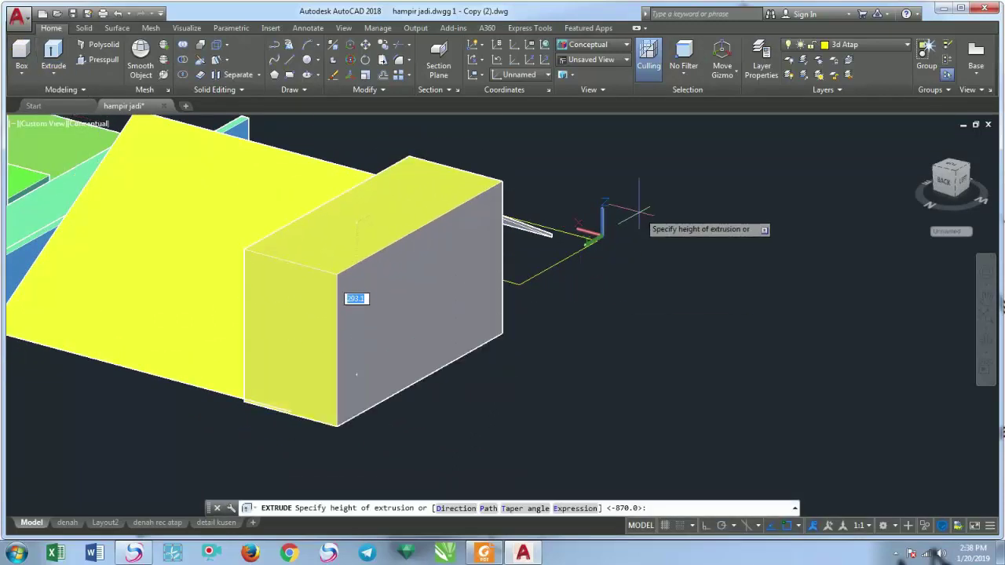
key("Return")
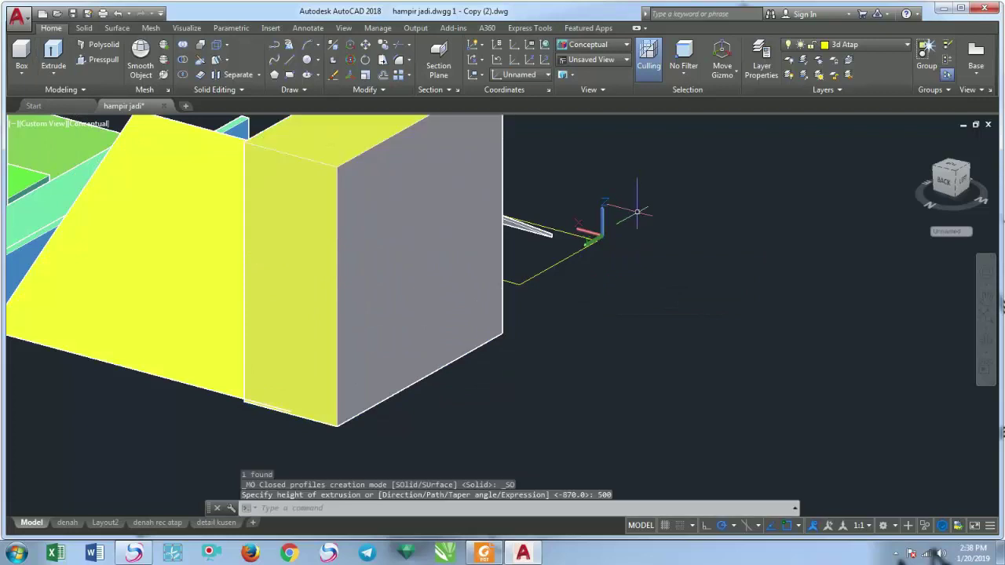
middle_click_drag(553, 320, 639, 337)
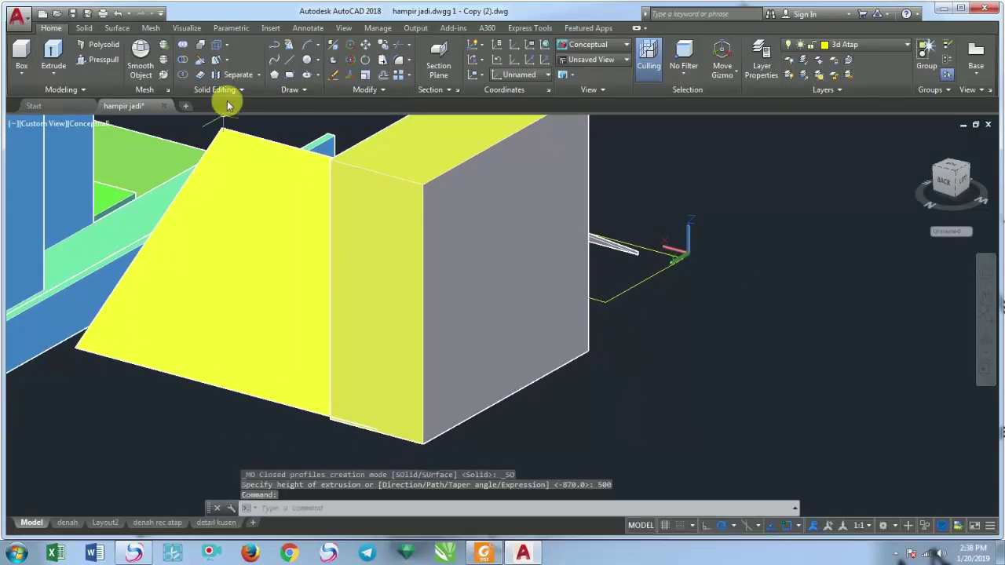
Taper the box's narrow front face using a vertical taper axis
left_click(208, 66)
scroll(424, 278, "down", 2)
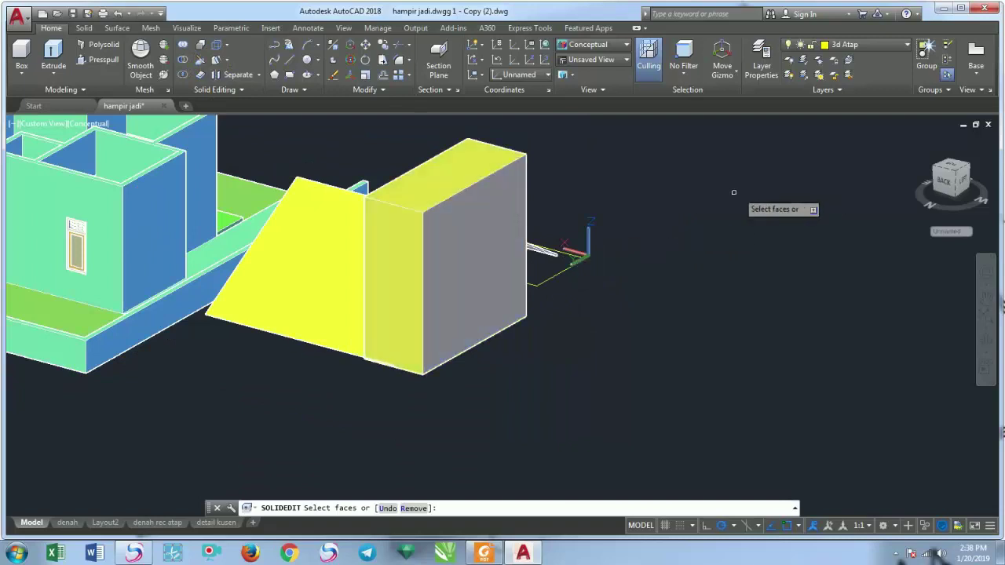
left_click(394, 308)
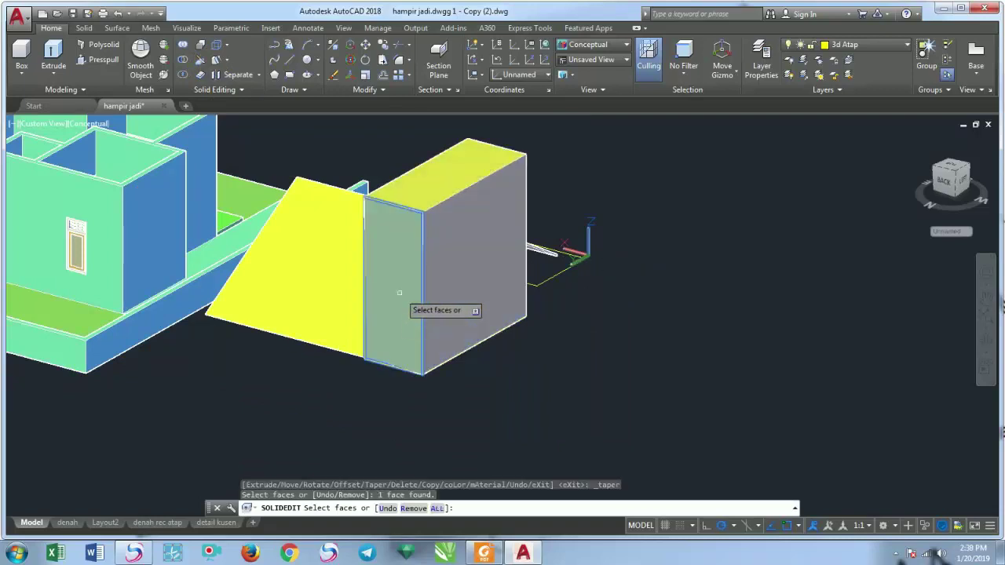
key("Return")
left_click(422, 373)
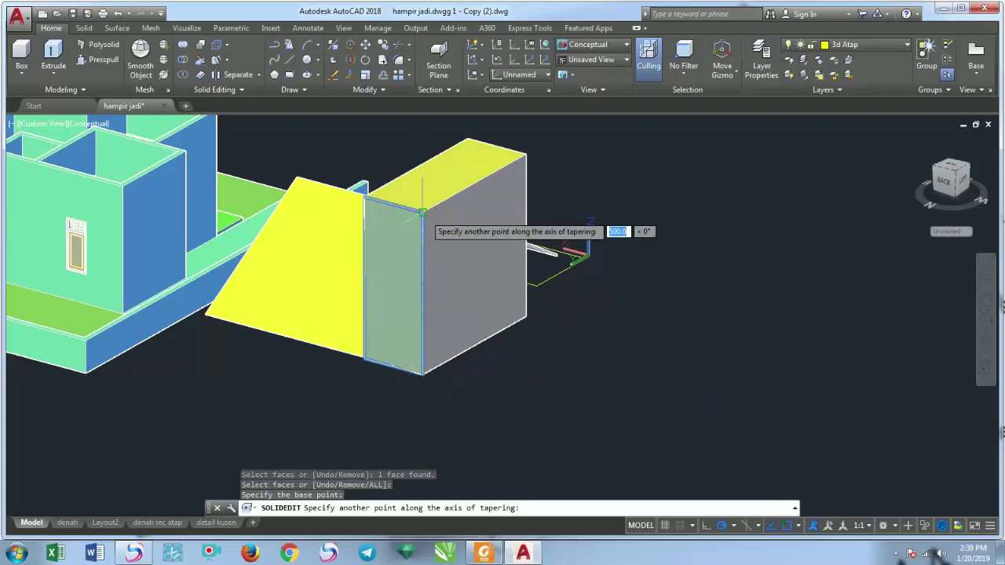
left_click(422, 212)
type("0")
key("Return")
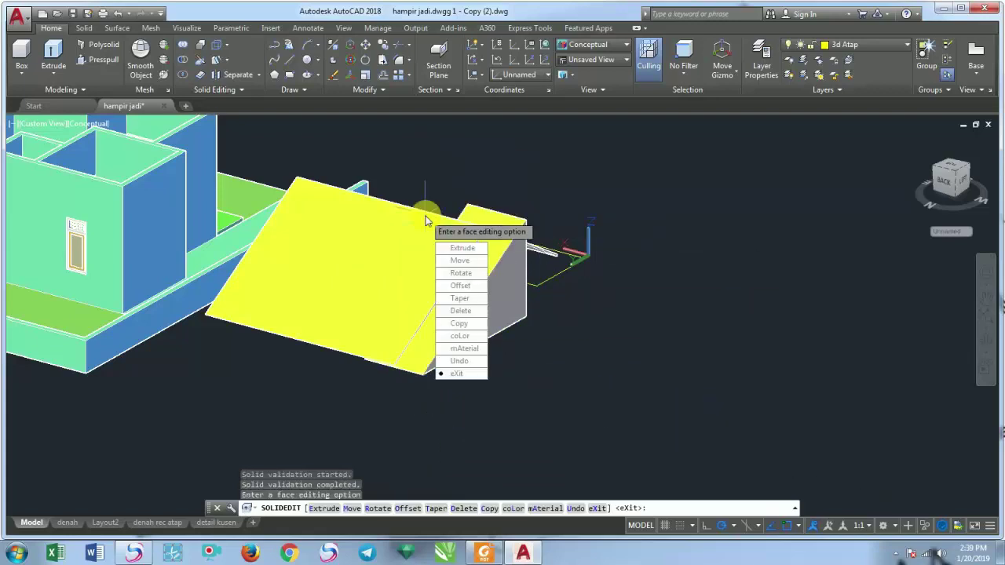
key("Return")
Taper the wedge's vertical grey face by 60 degrees about a vertical axis
left_click(986, 341)
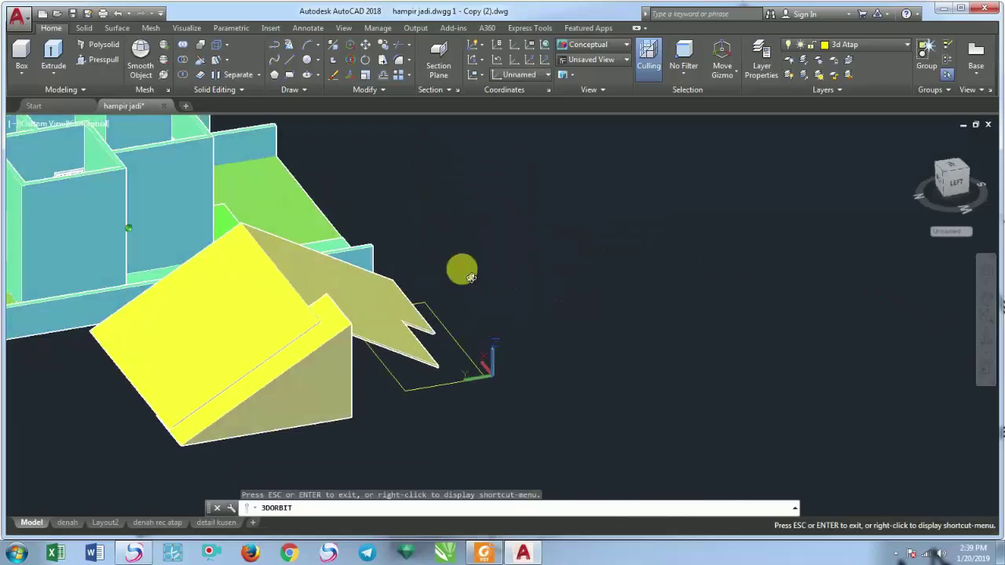
mouse_move(460, 267)
left_mouse_down()
mouse_move(254, 244)
mouse_move(330, 269)
left_mouse_up()
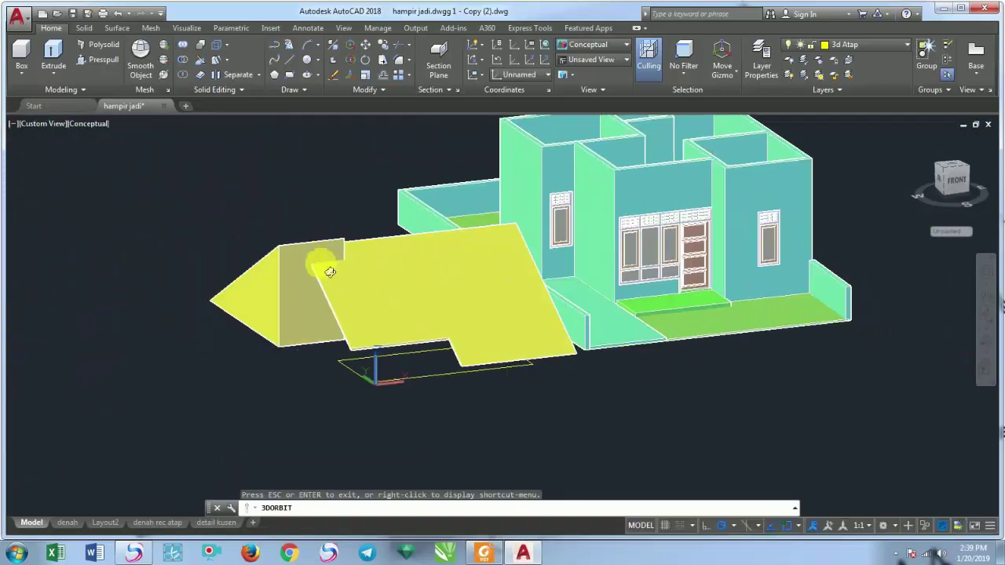
scroll(345, 275, "up", 3)
scroll(365, 287, "up", 3)
scroll(369, 274, "up", 3)
scroll(366, 257, "down", 3)
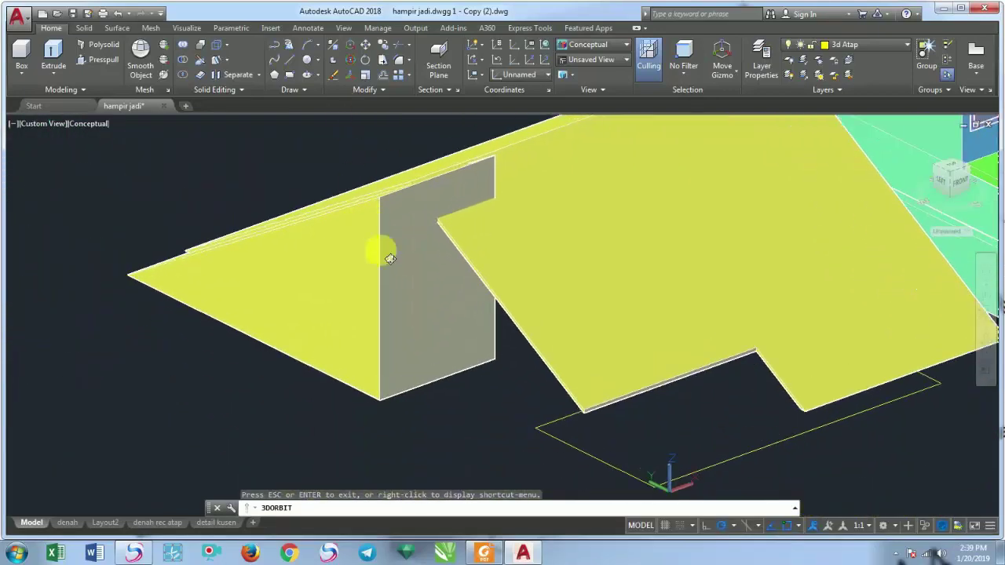
key("Escape")
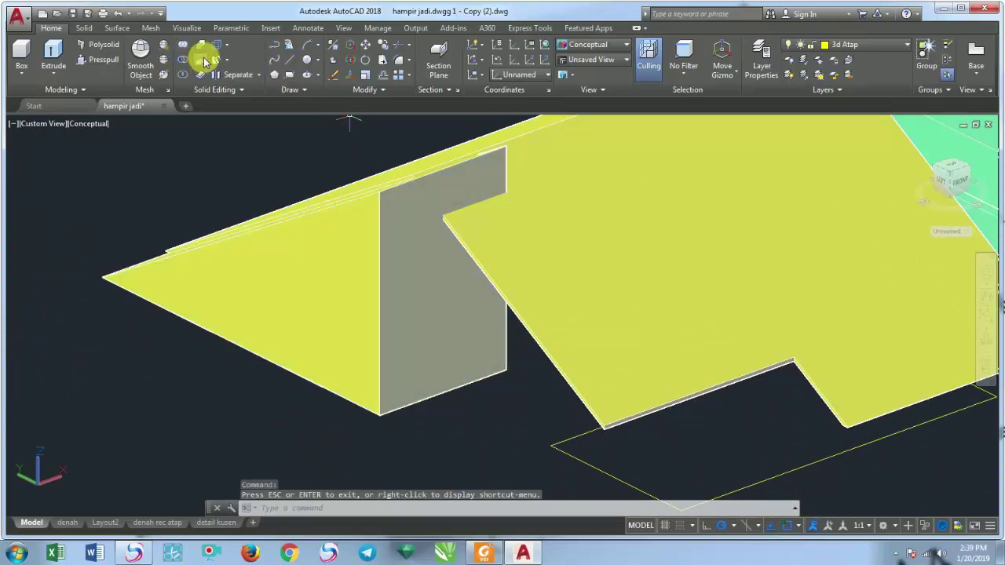
left_click(213, 61)
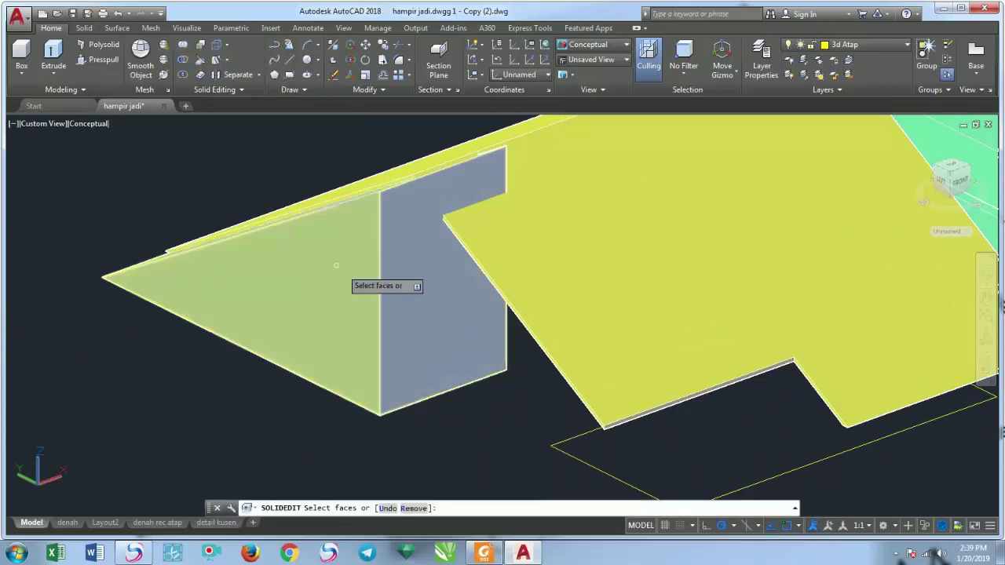
left_click(448, 315)
key("Return")
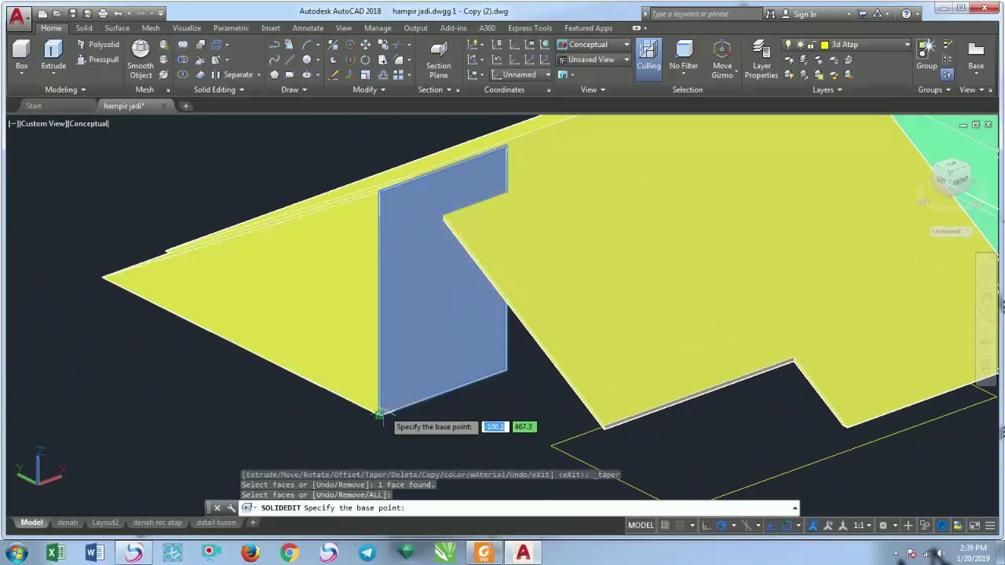
left_click(379, 415)
left_click(380, 191)
type("60")
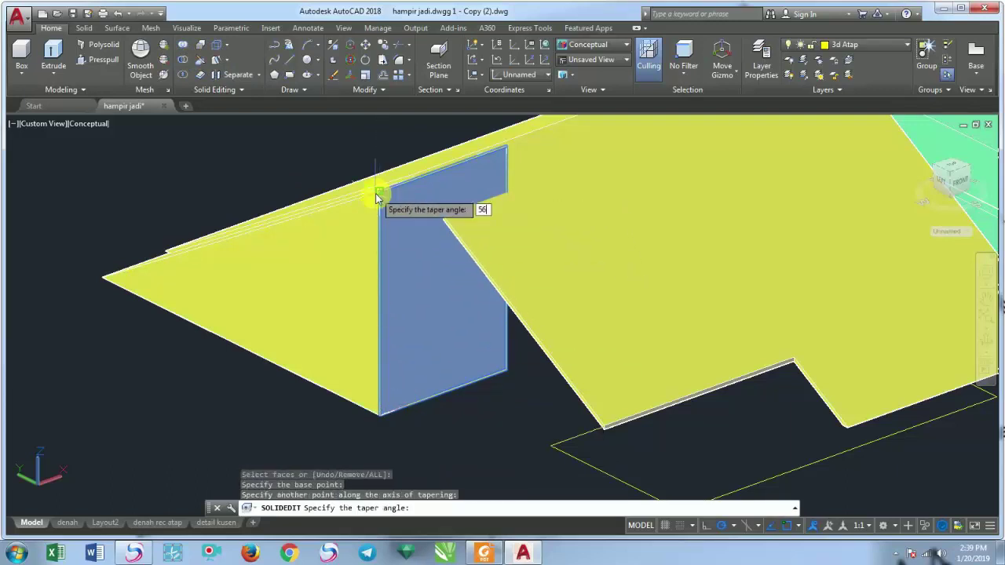
key("Return")
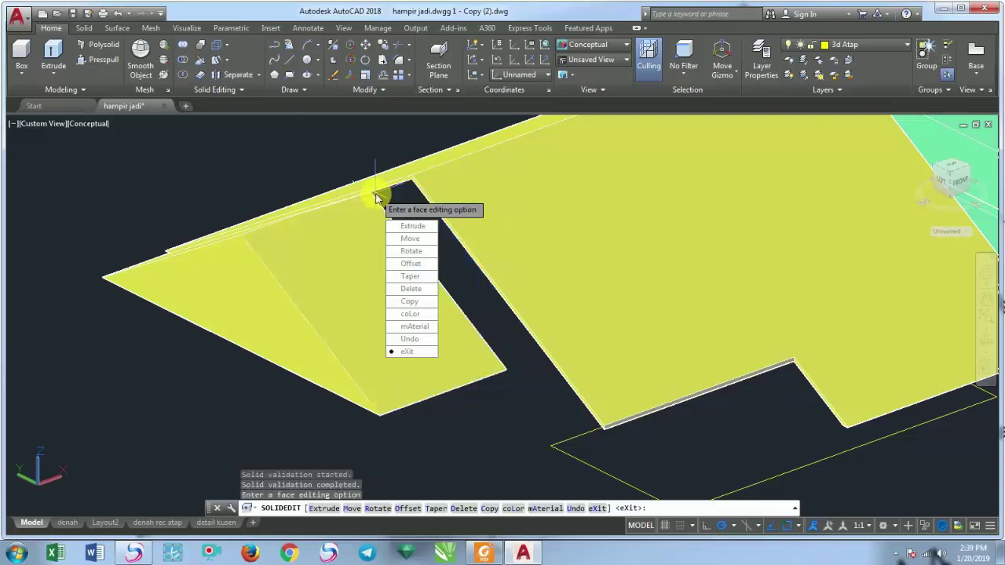
key("Return")
key("Return")
scroll(431, 210, "down", 5)
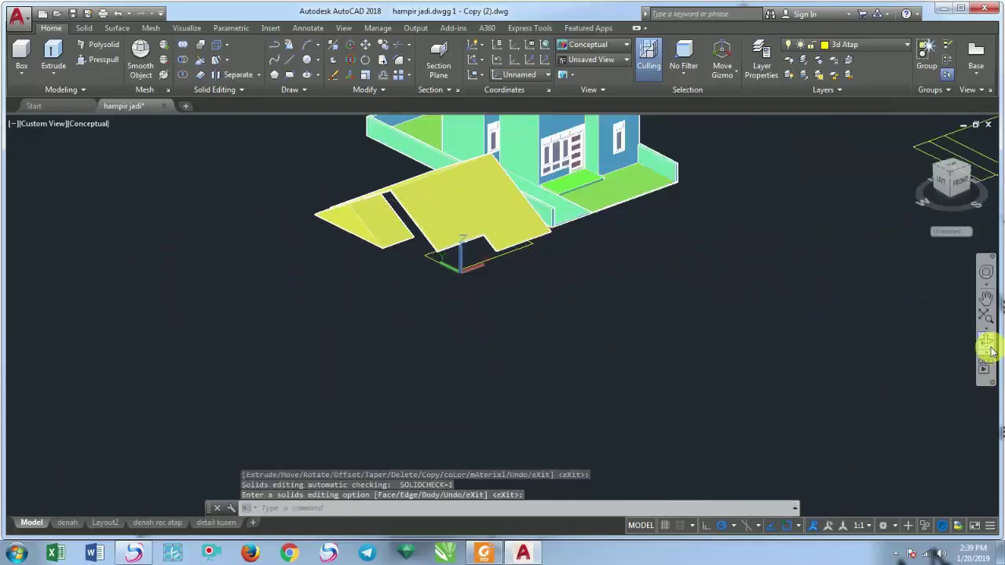
Copy the sloped wedge beside the roof 5 units up
left_click(987, 351)
mouse_move(445, 274)
left_mouse_down()
mouse_move(610, 325)
mouse_move(634, 368)
mouse_move(587, 365)
left_mouse_up()
scroll(610, 325, "up", 3)
key("Escape")
left_click(667, 333)
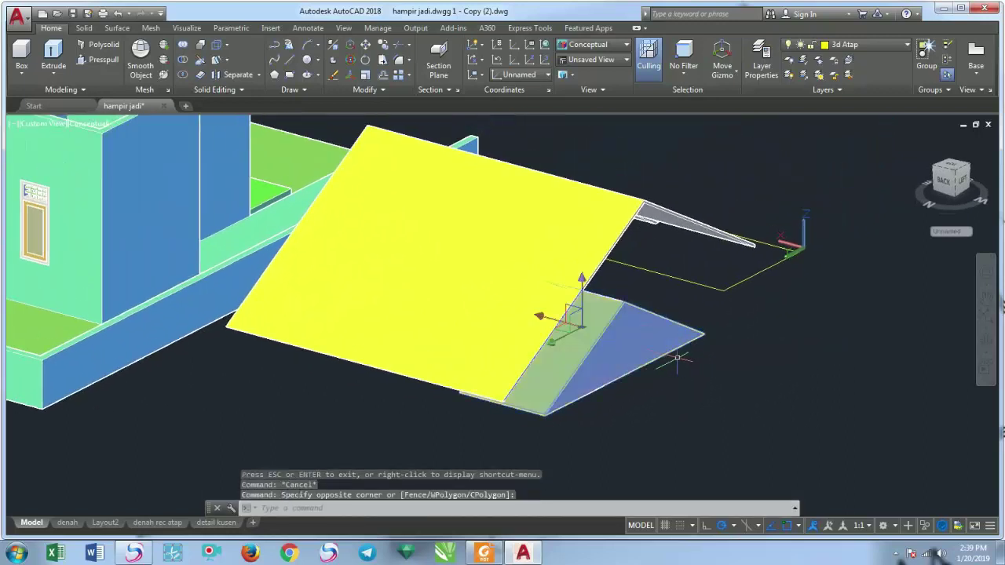
key("Escape")
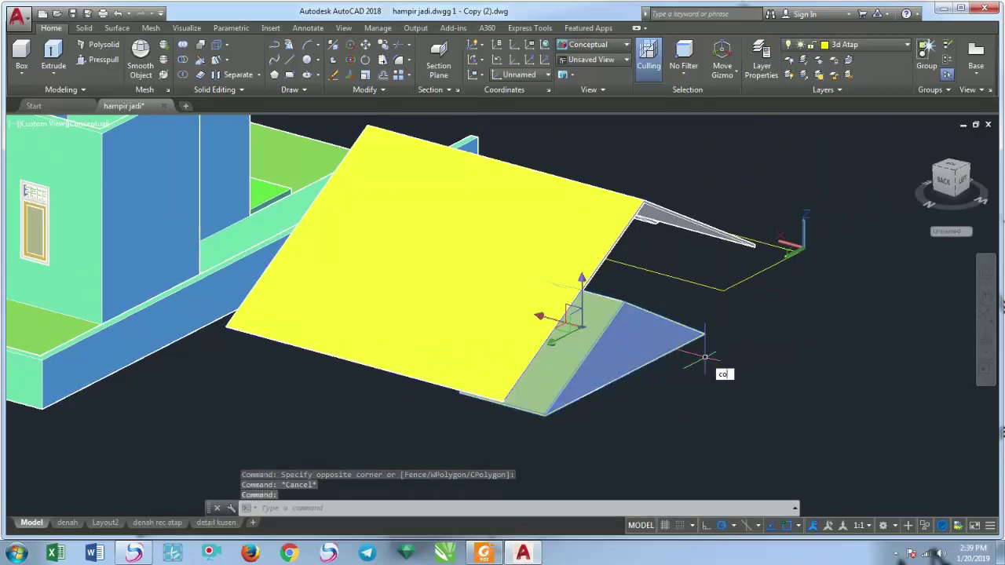
key("Return")
left_click(742, 345)
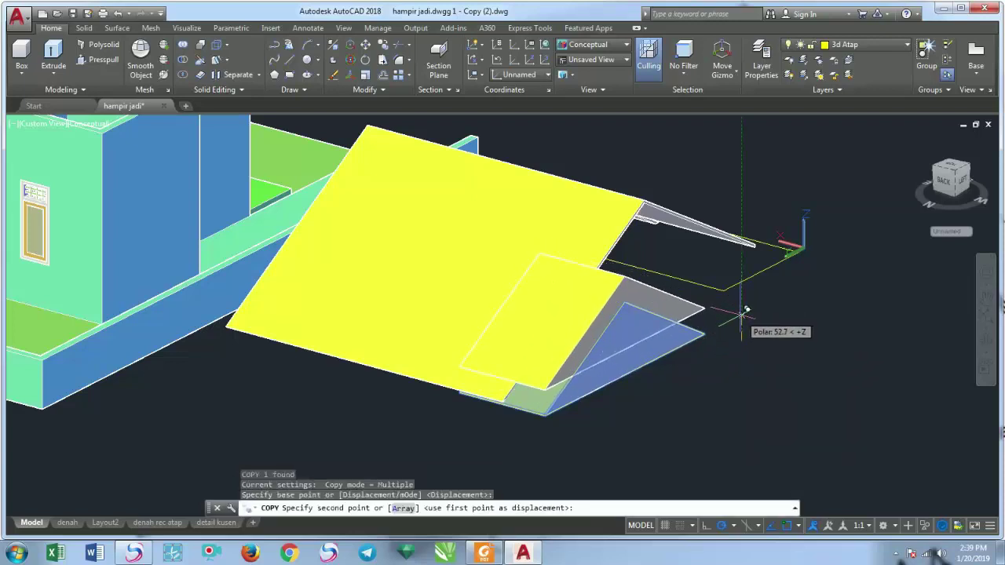
type("5")
key("Return")
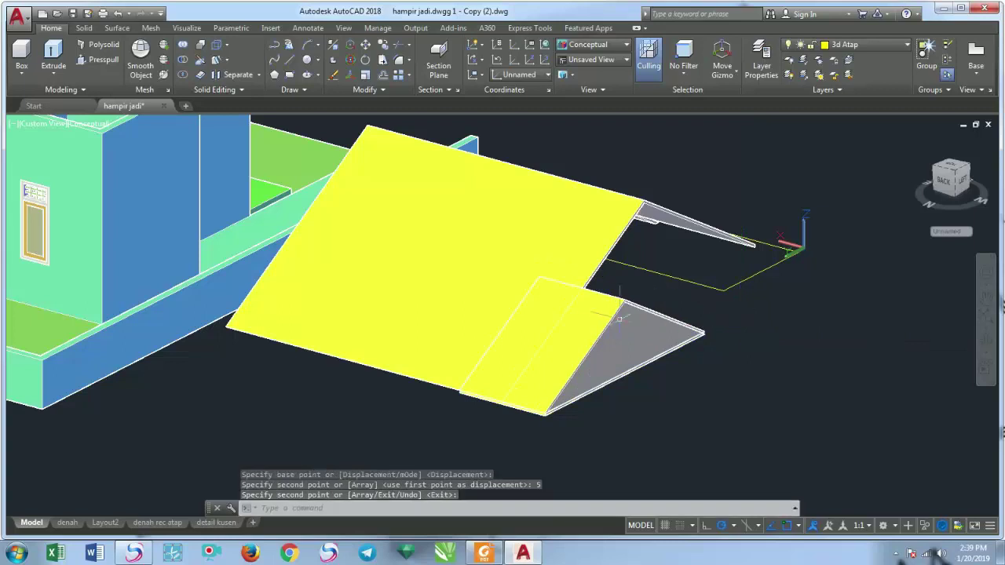
scroll(608, 280, "up", 2)
scroll(608, 280, "up", 2)
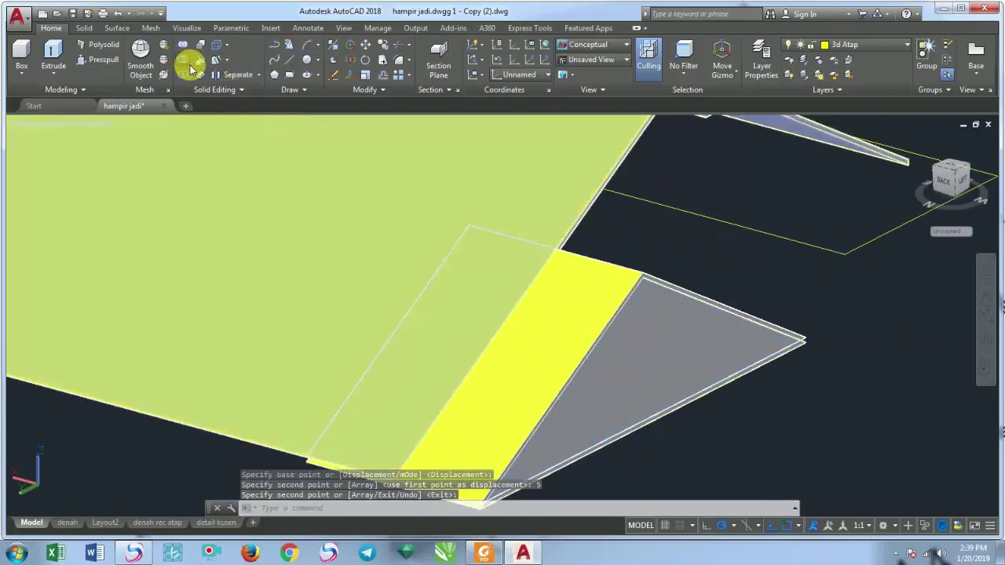
Subtract the original blue wedge from its raised copy, leaving a thin sloped slab
left_click(189, 64)
left_click(606, 332)
key("Return")
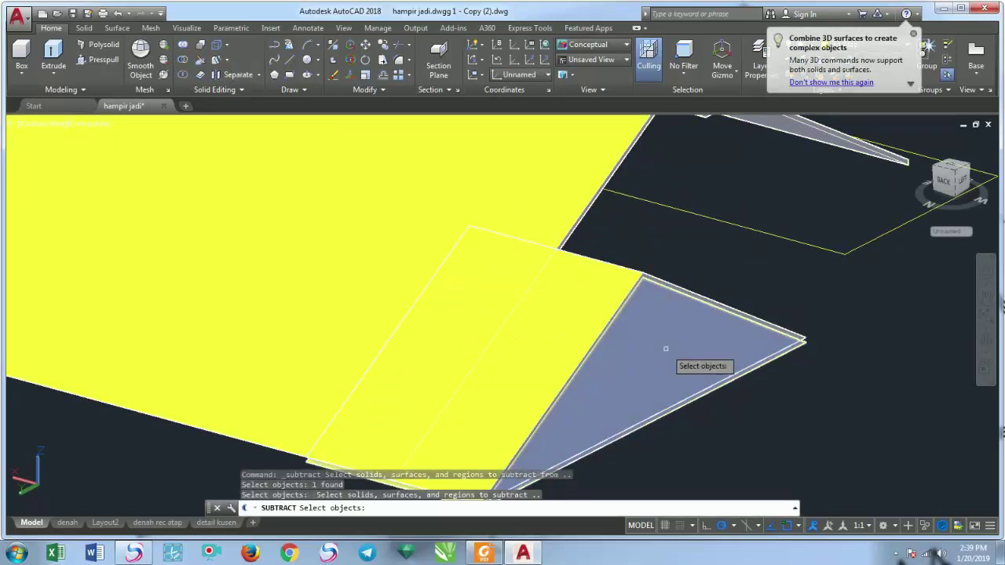
left_click(665, 348)
key("Return")
scroll(520, 339, "down", 2)
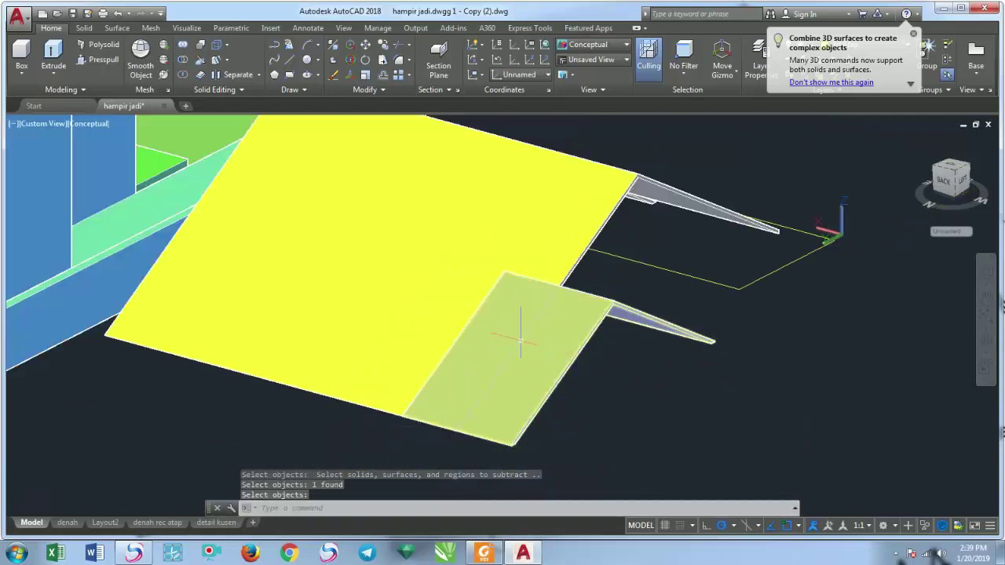
scroll(520, 339, "up", 1)
key("Return")
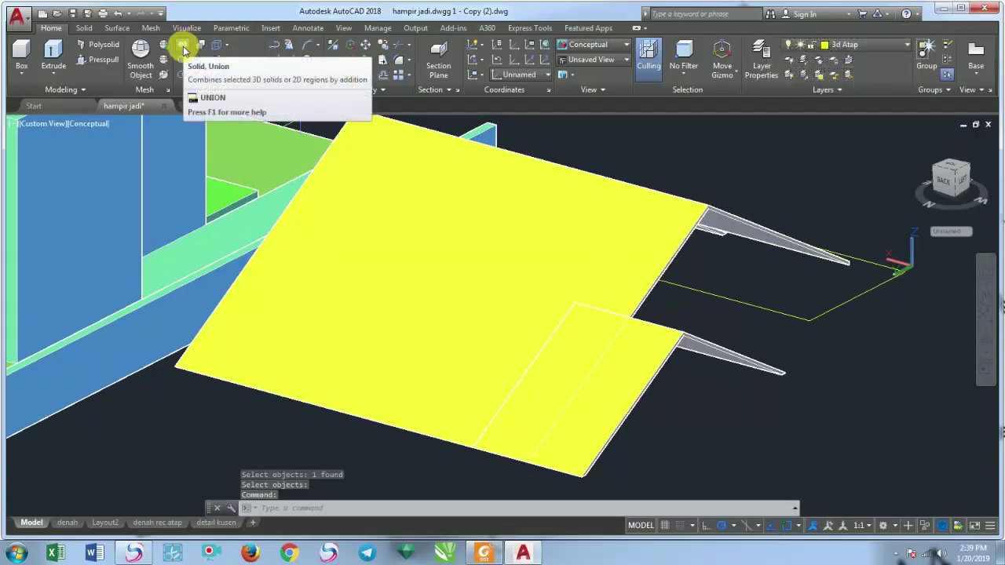
Start a union of the roof slabs, then cancel it and clear the selection
left_click(185, 51)
left_click(521, 213)
left_click(626, 348)
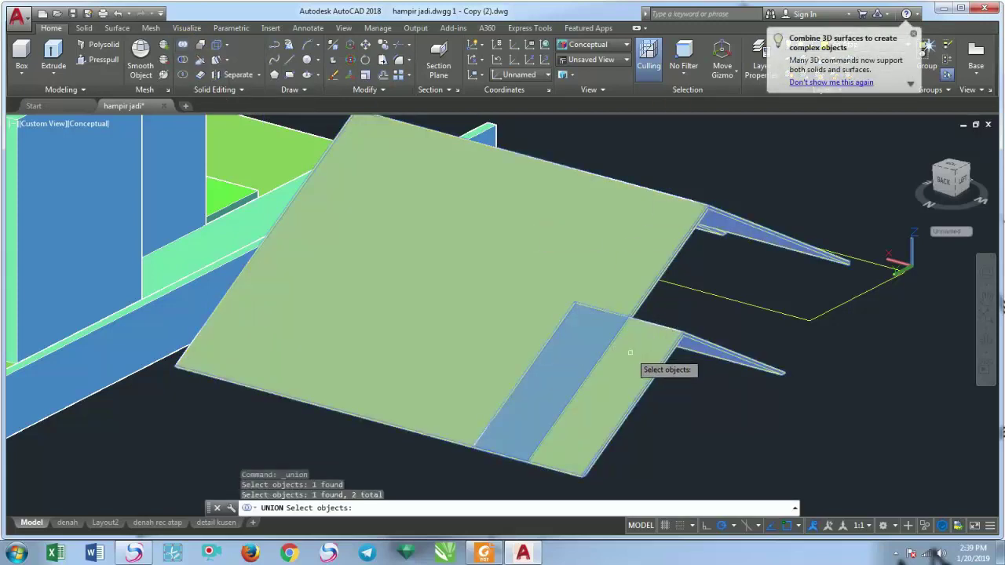
key("Escape")
left_click(633, 310)
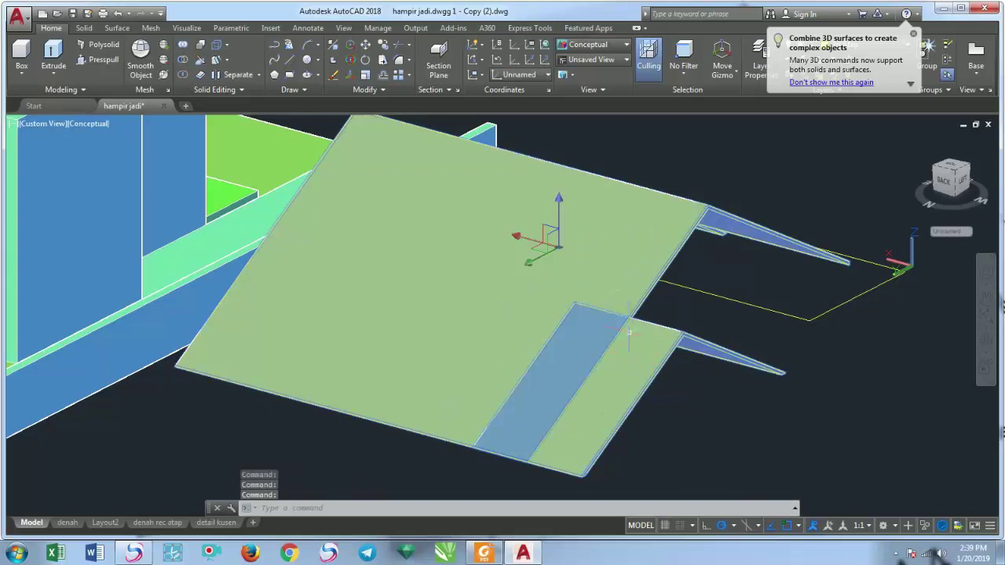
key("Escape")
key("Escape")
left_click(236, 61)
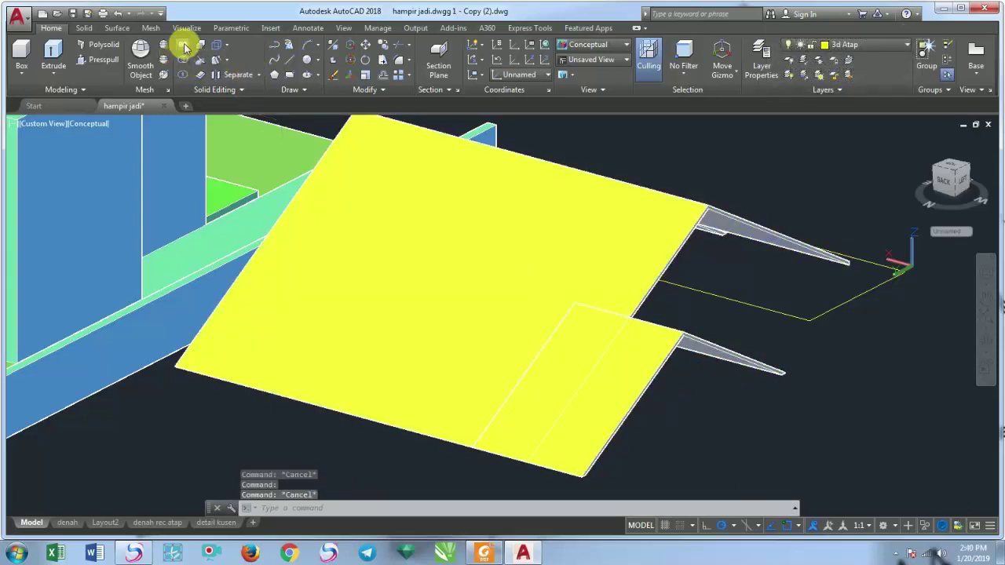
Union the large roof panel and the smaller sloped panel into one roof solid
left_click(184, 47)
left_click(463, 223)
left_click(608, 358)
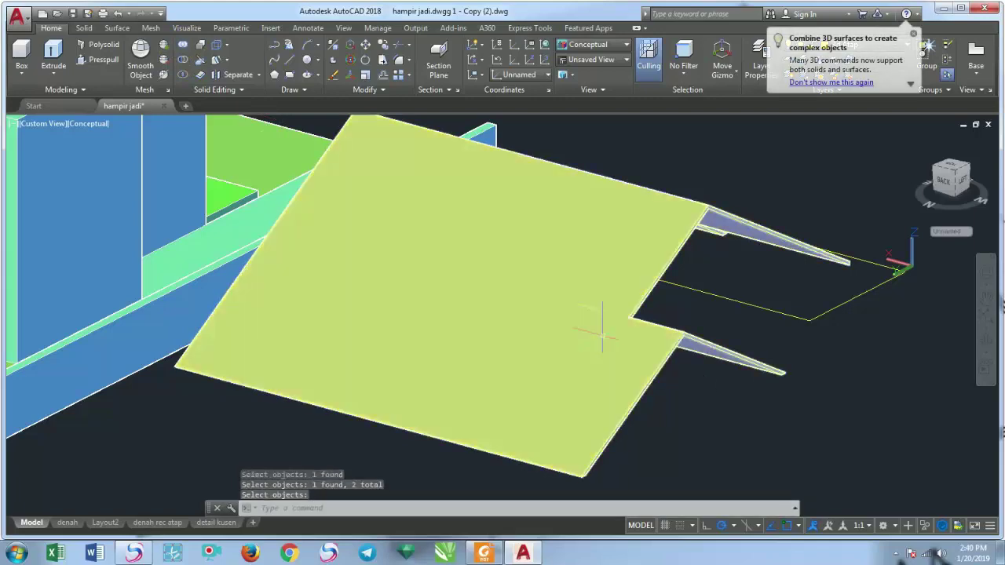
key("Return")
left_click(994, 354)
mouse_move(790, 341)
left_mouse_down()
mouse_move(696, 332)
mouse_move(482, 337)
mouse_move(264, 319)
mouse_move(400, 337)
mouse_move(411, 362)
left_mouse_up()
scroll(414, 303, "up", 1)
Select the notched roof outline and start an extrusion, then cancel it
scroll(448, 341, "up", 1)
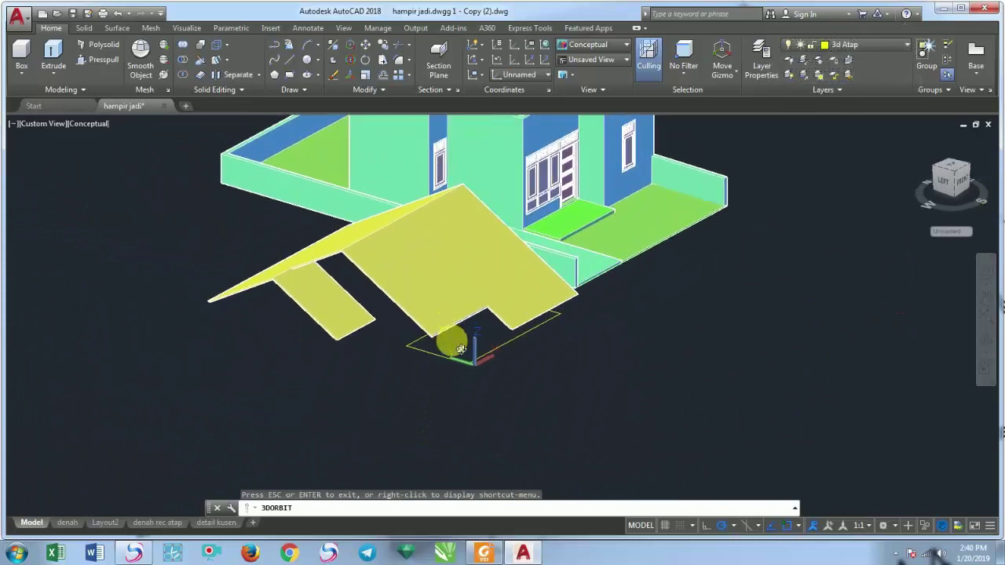
key("Escape")
scroll(441, 365, "up", 3)
left_click(441, 366)
middle_click_drag(425, 357, 410, 366)
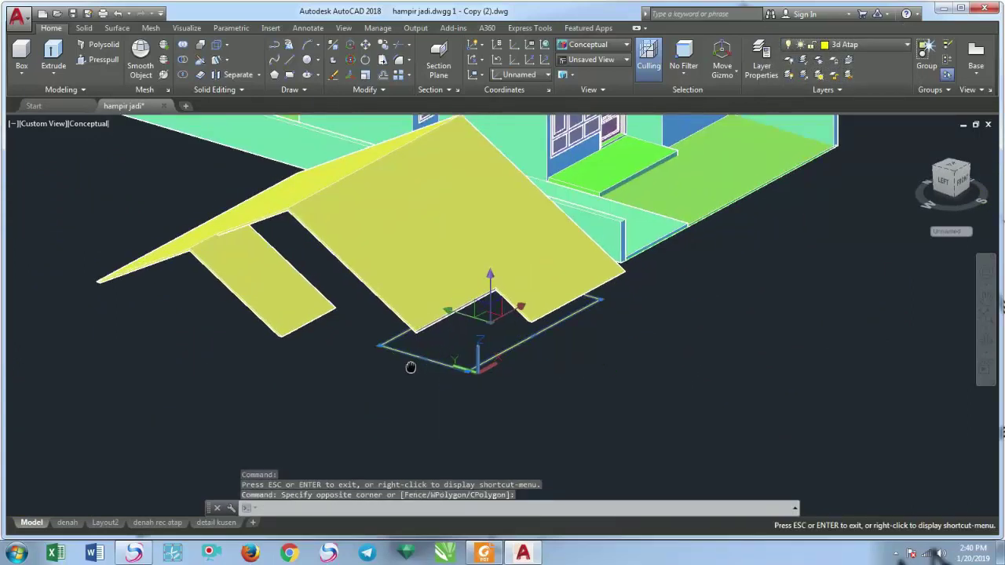
left_click(320, 318)
left_click(50, 69)
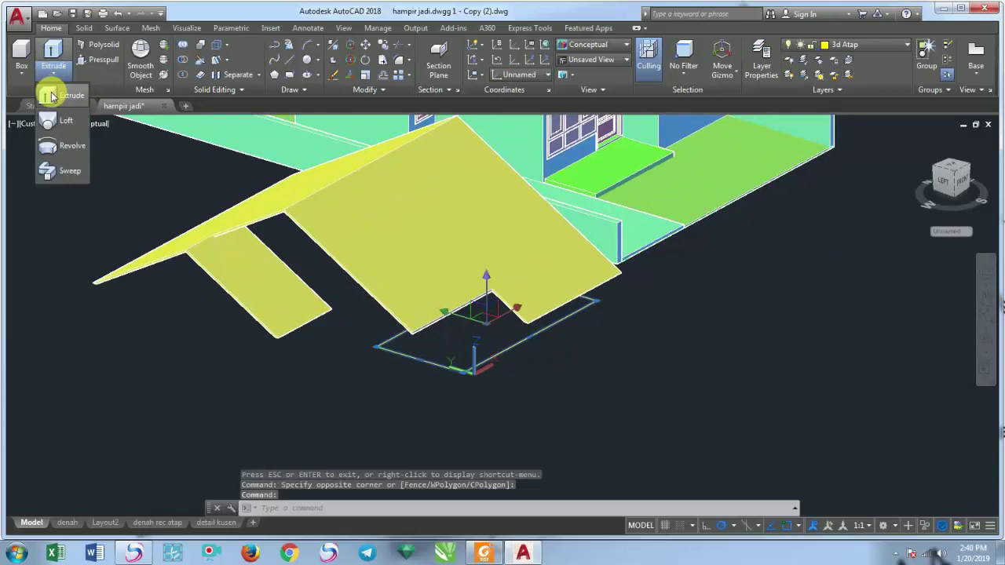
left_click(47, 103)
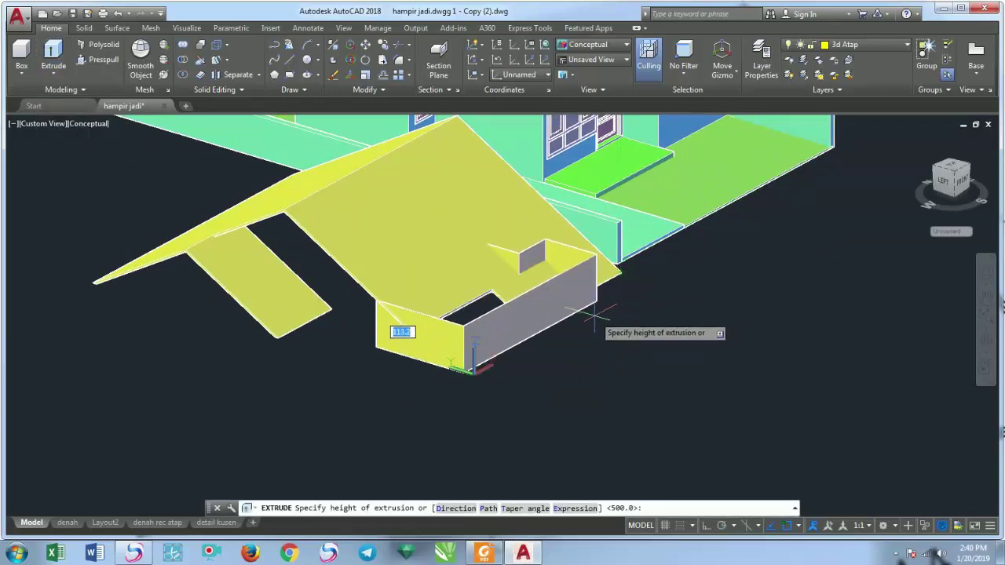
key("Escape")
Move the notched outline below the roof, clear of the slabs
scroll(502, 335, "up", 1)
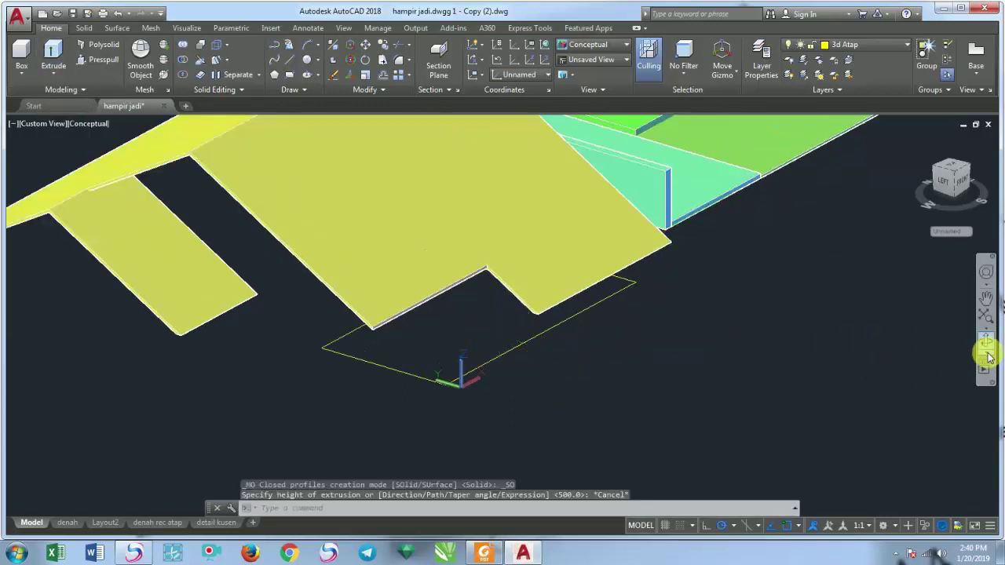
left_click(556, 353)
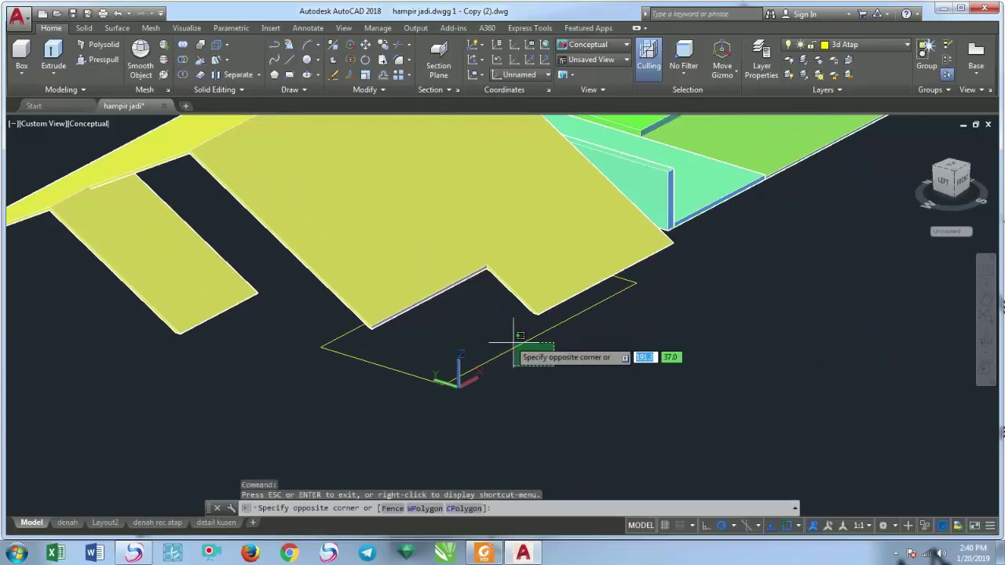
left_click(499, 336)
type("m")
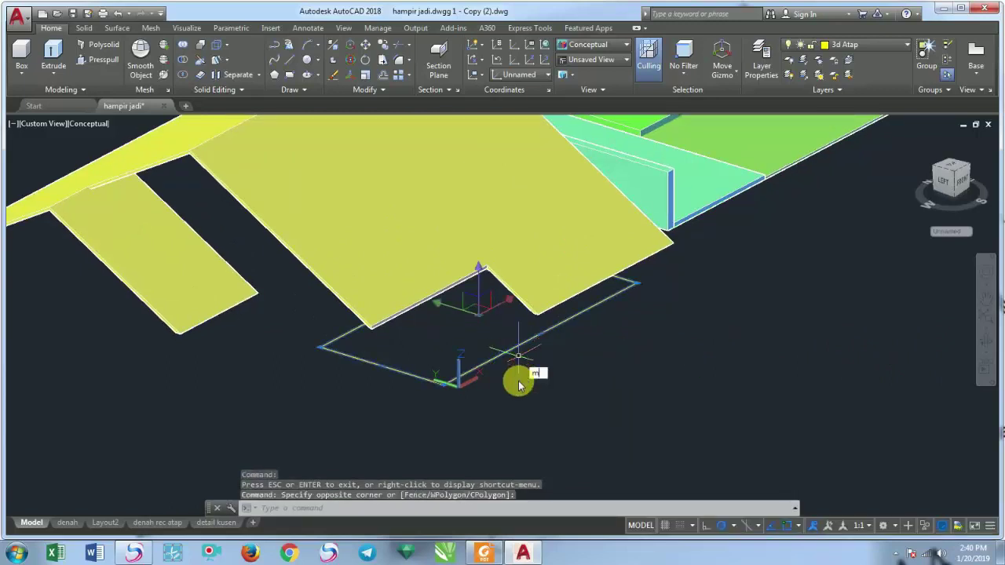
key("Return")
left_click(530, 381)
scroll(545, 377, "down", 3)
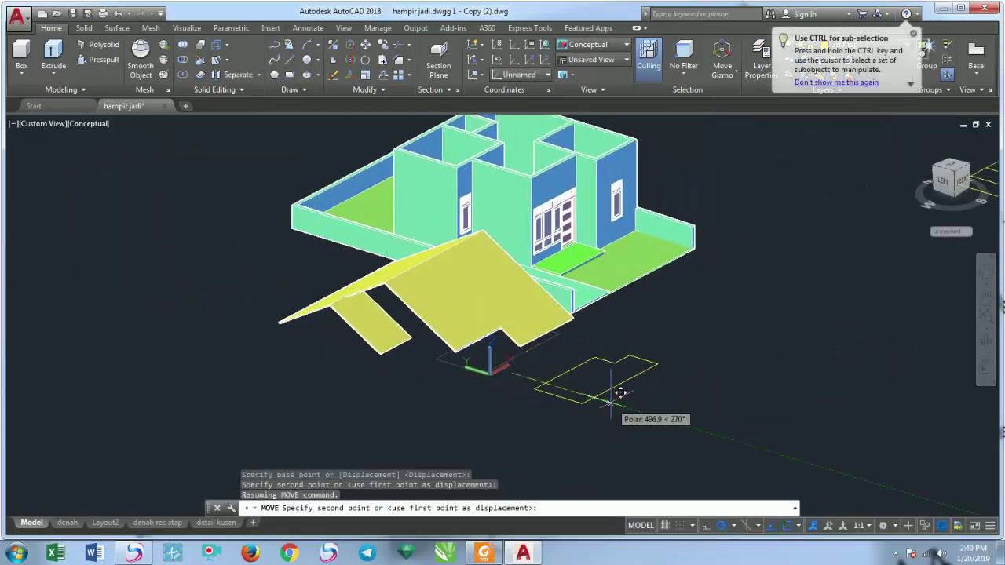
left_click(620, 393)
Fillet the outline's two open lines with radius 0 to form a sharp corner
scroll(565, 314, "up", 2)
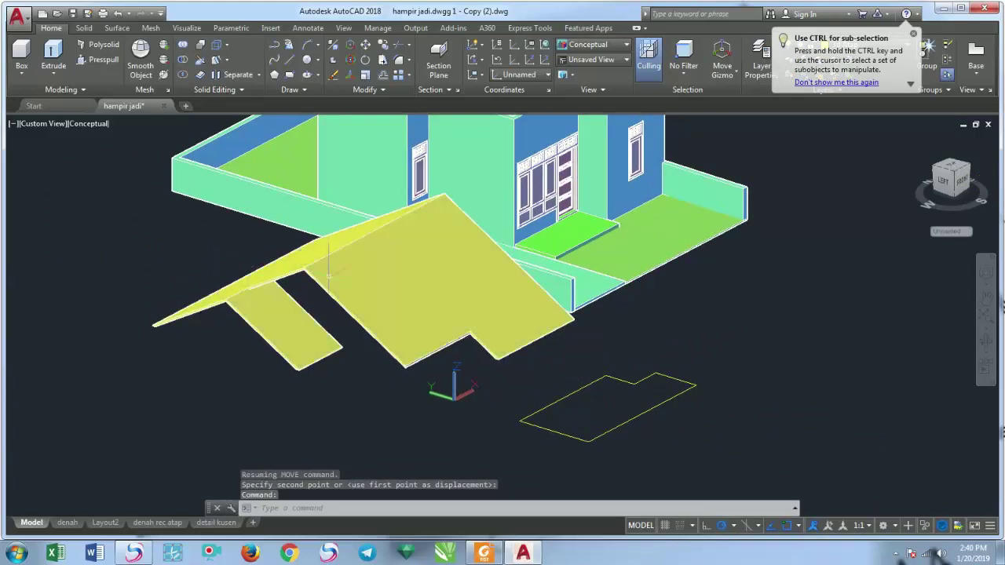
scroll(594, 426, "up", 2)
scroll(594, 426, "up", 3)
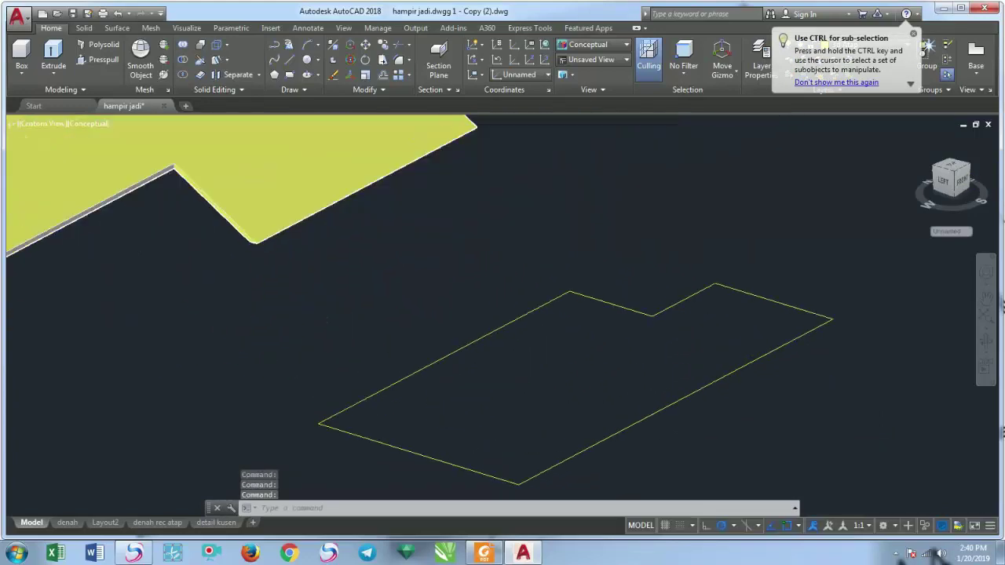
scroll(758, 253, "up", 2)
scroll(758, 233, "up", 2)
scroll(751, 254, "up", 1)
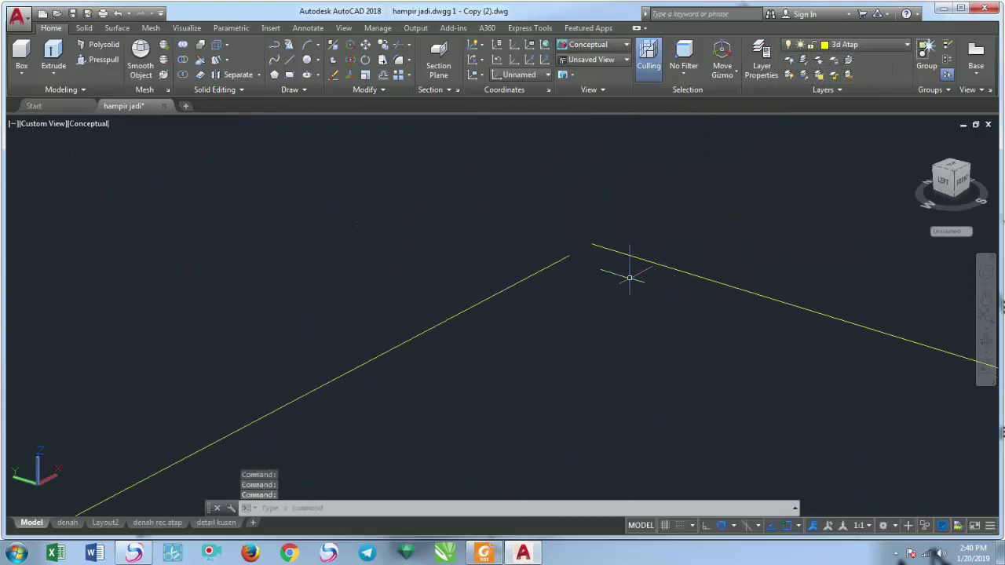
type("f")
key("Return")
left_click(562, 260)
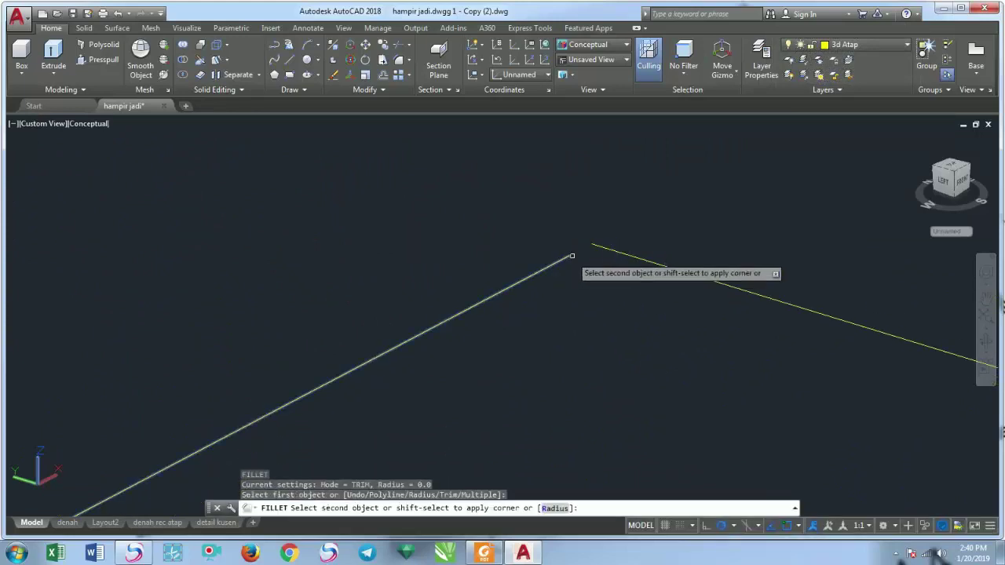
left_click(603, 248)
scroll(604, 251, "down", 2)
scroll(609, 263, "down", 3)
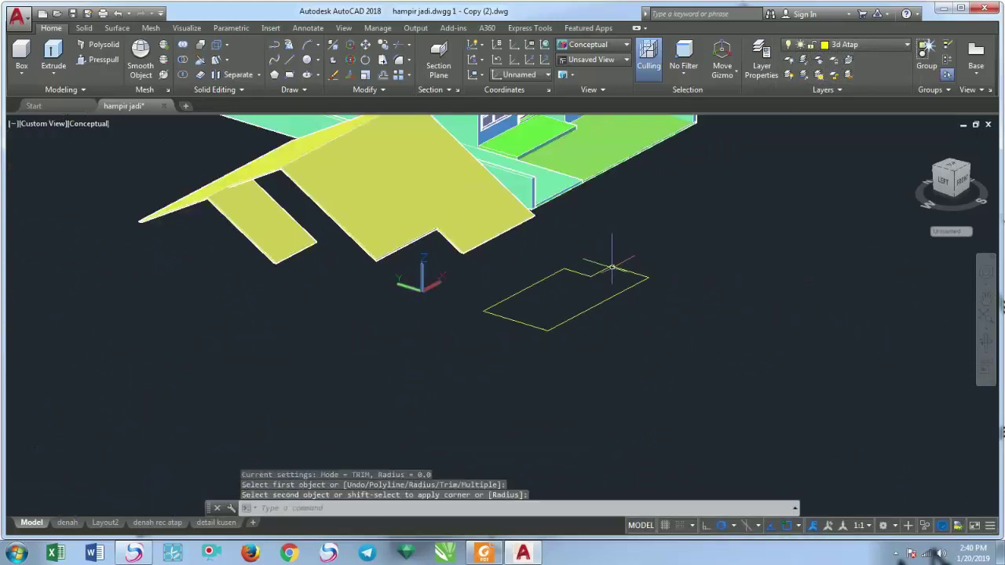
scroll(612, 267, "up", 3)
Extrude the whole notched outline 500 units into a tall yellow solid
scroll(632, 255, "down", 3)
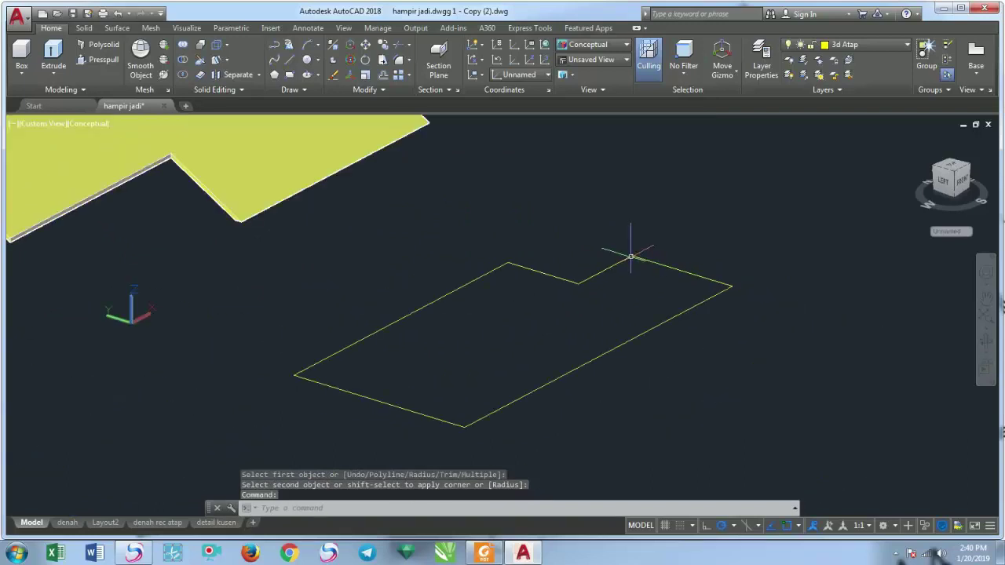
scroll(635, 253, "down", 2)
scroll(644, 298, "up", 2)
left_click(648, 307)
left_click(295, 161)
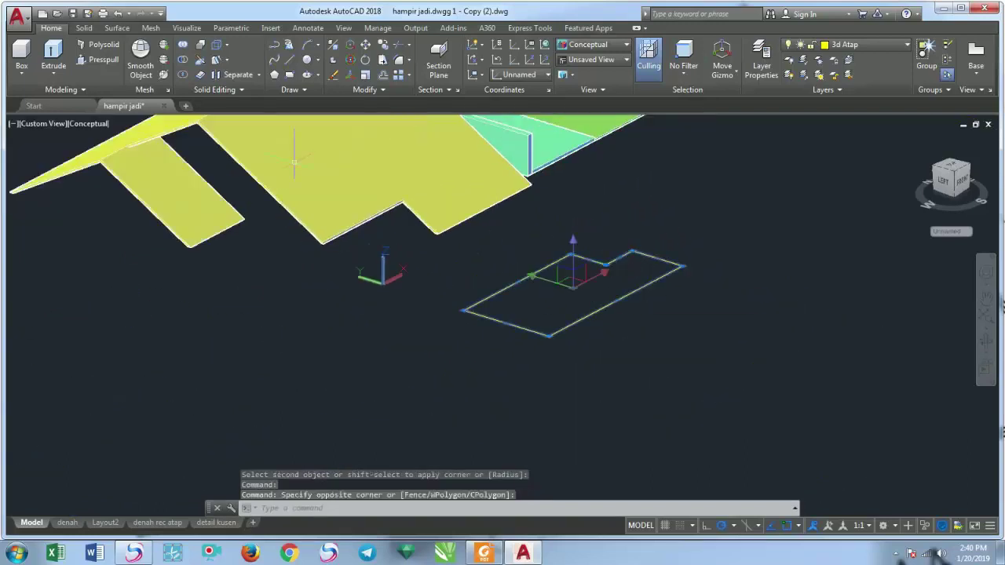
left_click(54, 72)
left_click(63, 102)
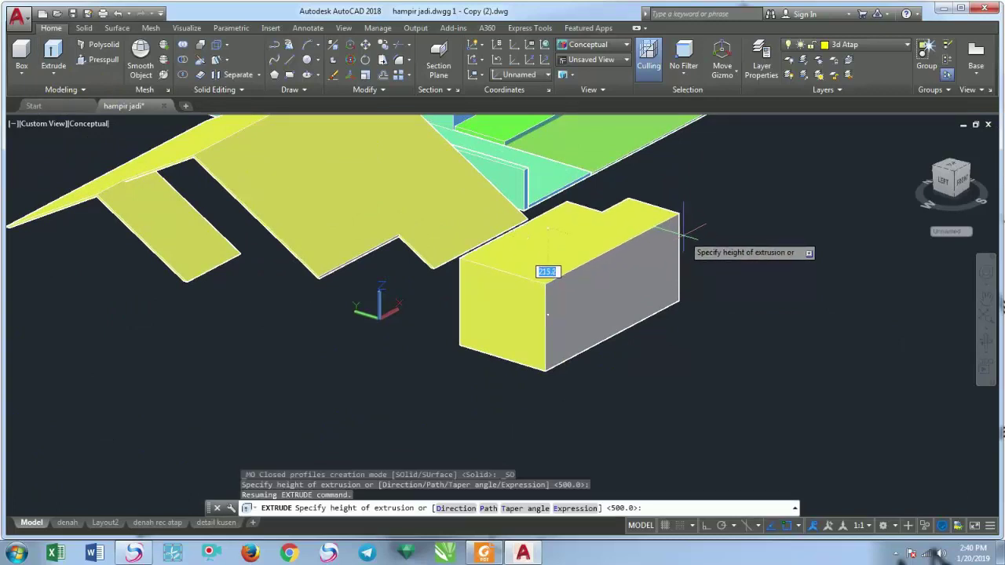
key("Return")
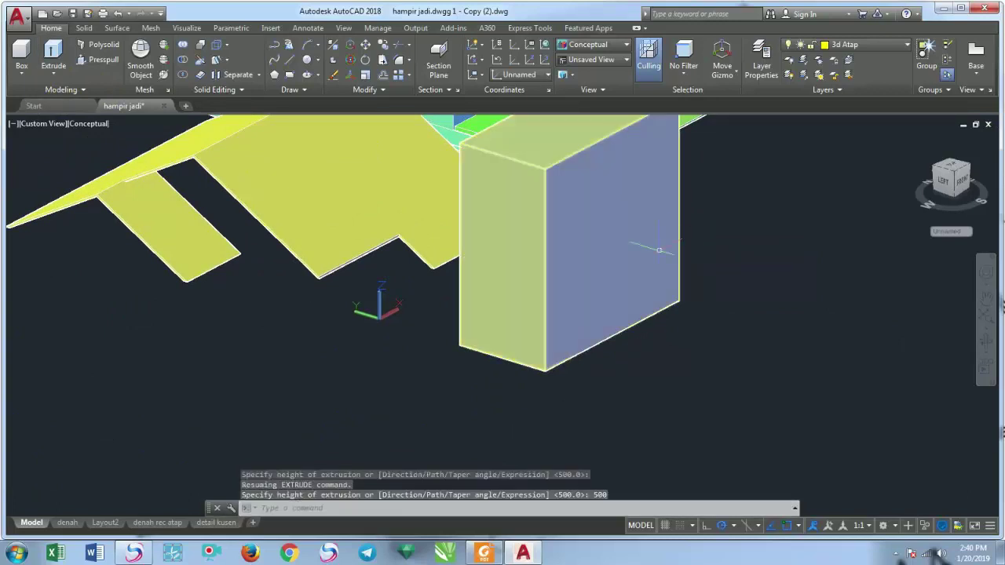
scroll(628, 317, "down", 3)
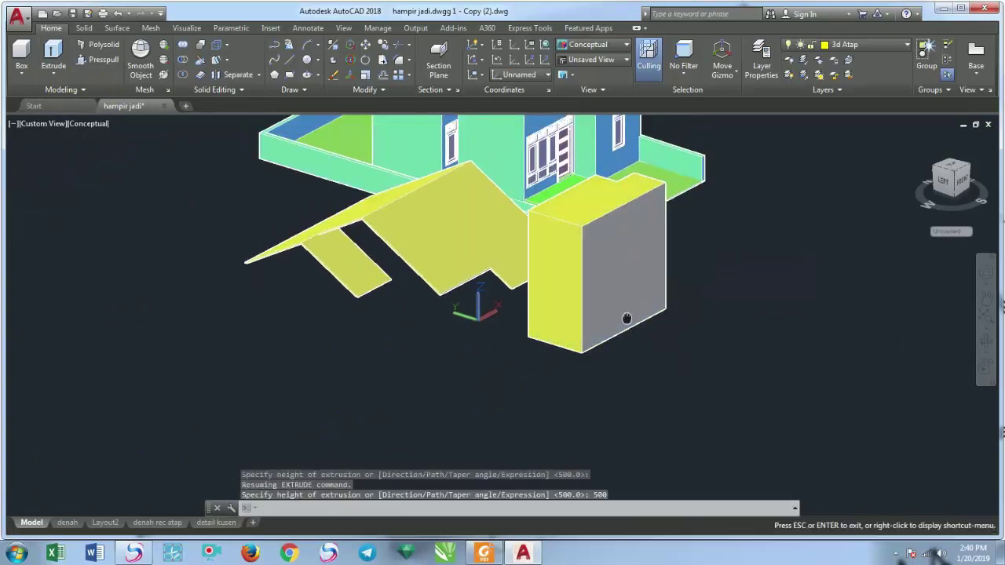
Taper the notched block's side face about a vertical axis from its bottom corner
left_click(219, 64)
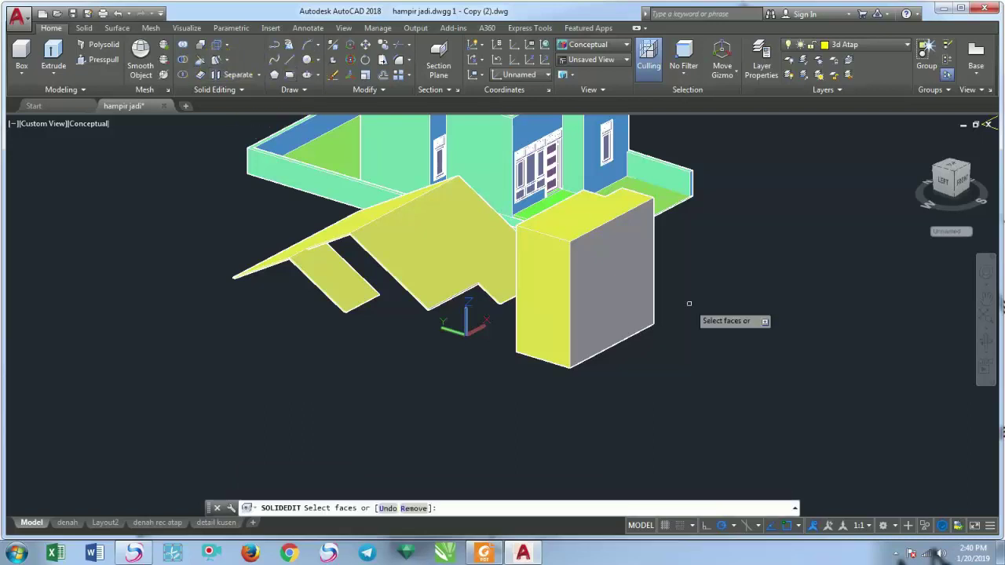
left_click(614, 264)
key("Return")
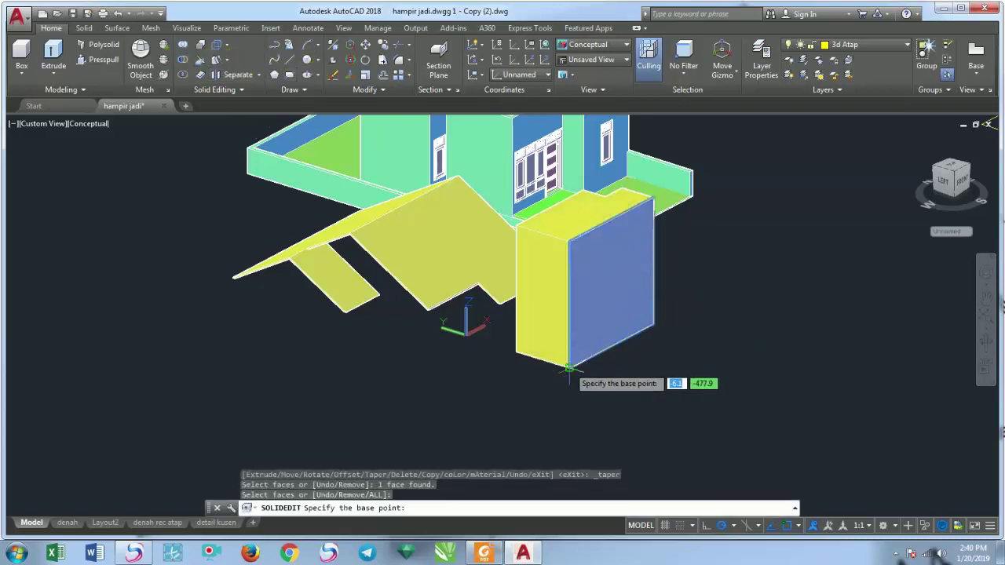
left_click(569, 369)
left_click(569, 242)
type("60")
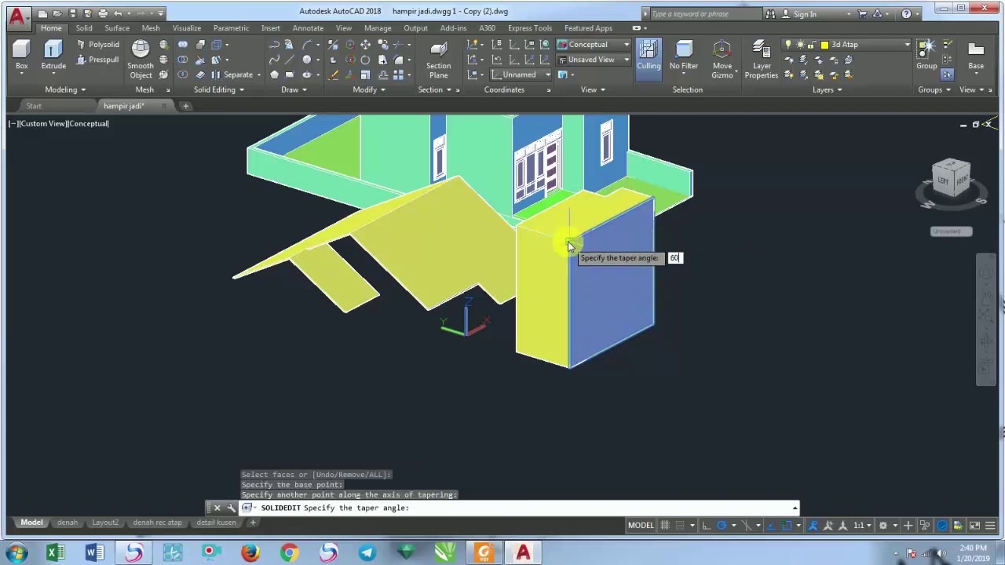
key("Return")
key("Return")
scroll(629, 330, "up", 3)
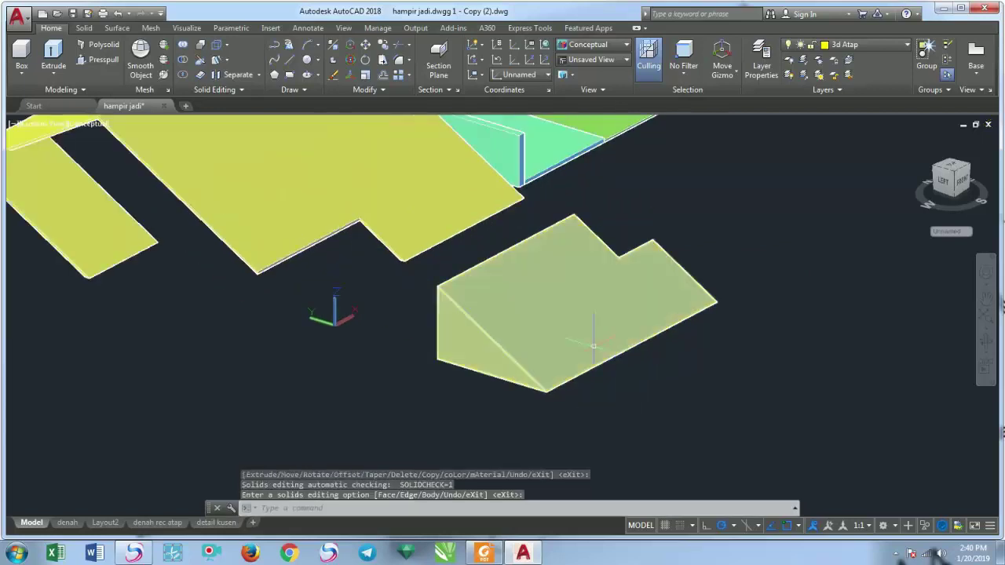
scroll(659, 330, "up", 2)
left_click(691, 358)
Copy the wedge solid 5 units up in Z with the CO command
left_click(662, 310)
type("o")
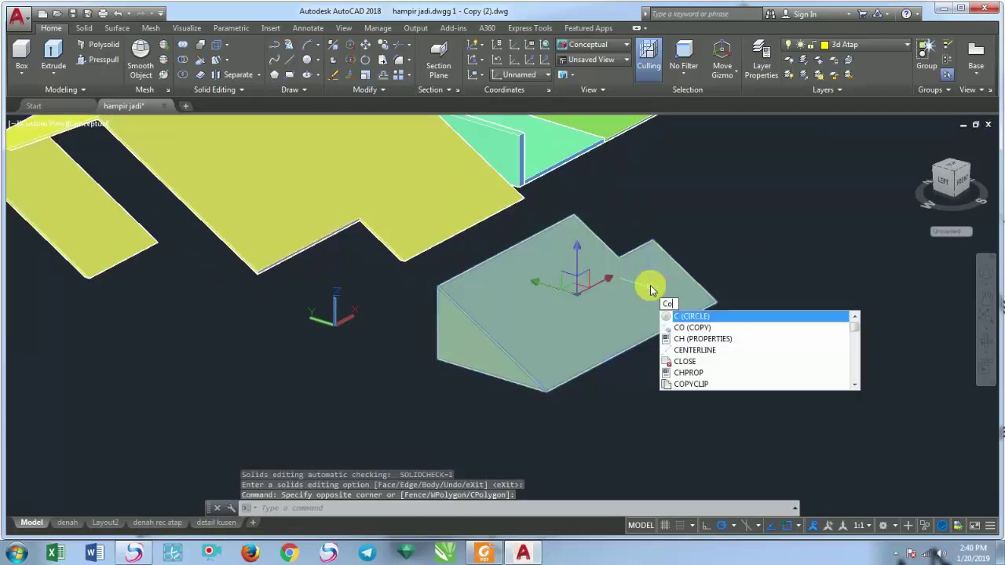
key("Return")
left_click(716, 301)
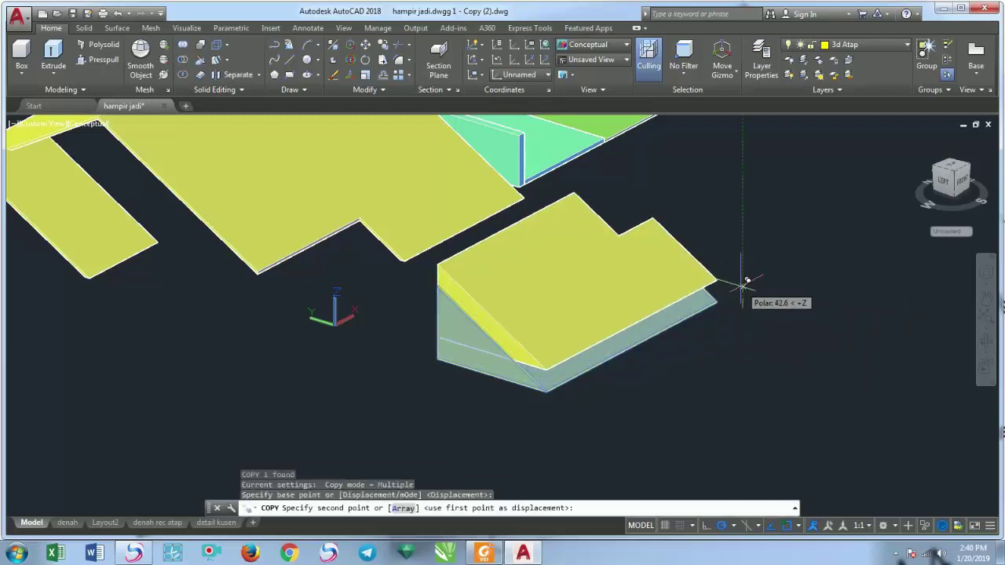
type("5")
key("Return")
Subtract the raised copy from the original wedge
scroll(545, 314, "up", 1)
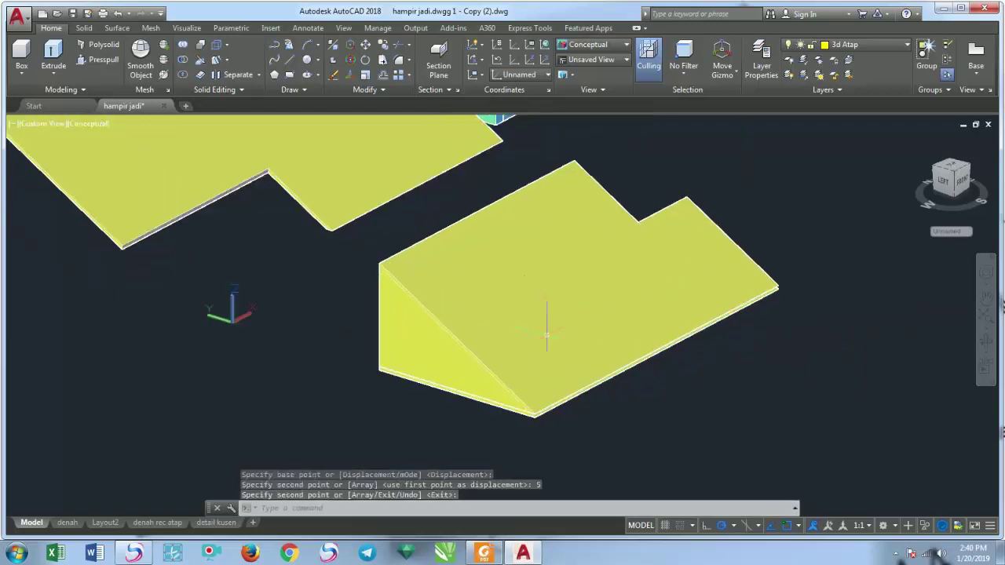
scroll(545, 314, "up", 2)
left_click(182, 59)
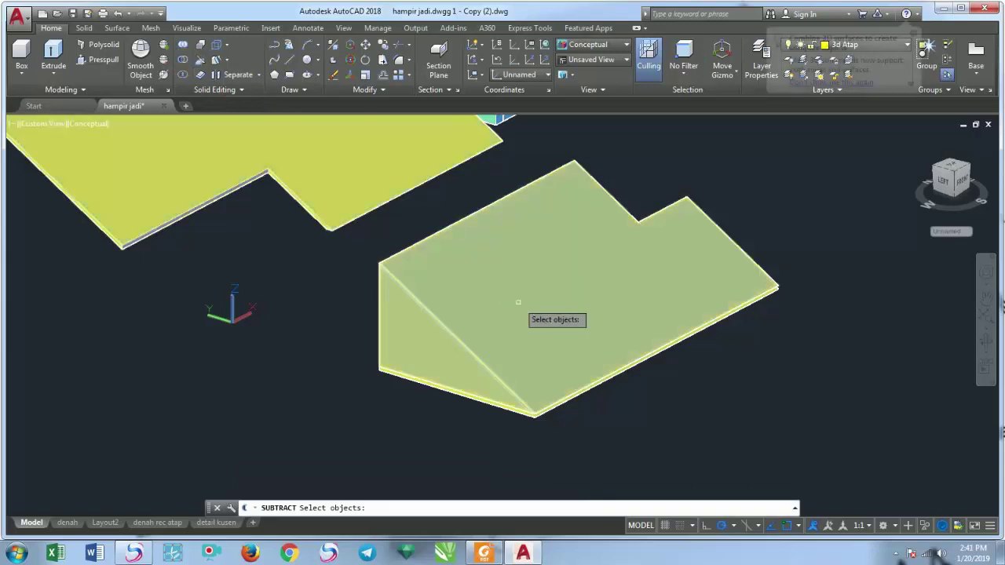
left_click(518, 330)
key("Return")
left_click(437, 360)
Finish the subtraction, leaving a thin roof slab, and pan to frame the house
scroll(437, 360, "down", 3)
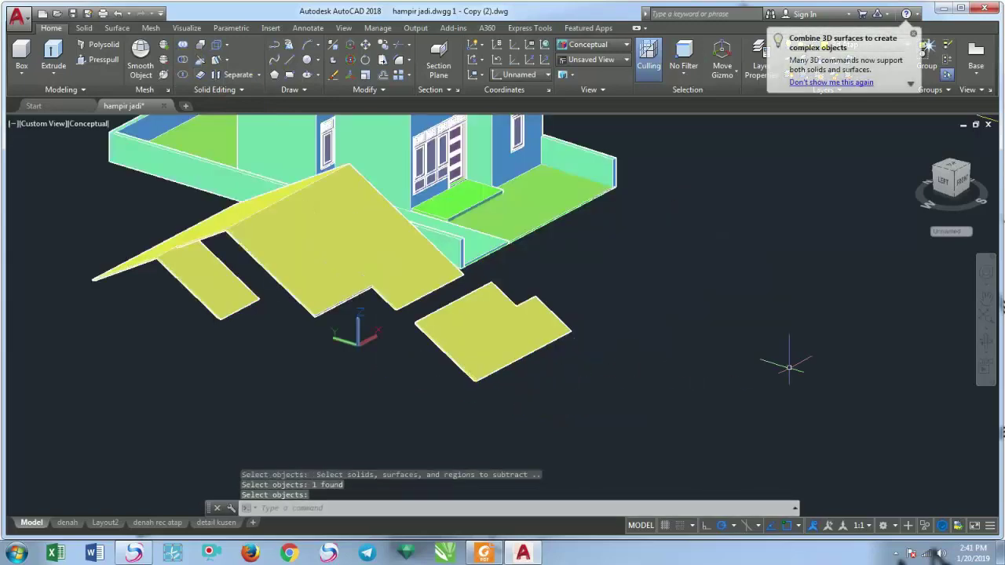
key("Return")
middle_click_drag(605, 314, 692, 248)
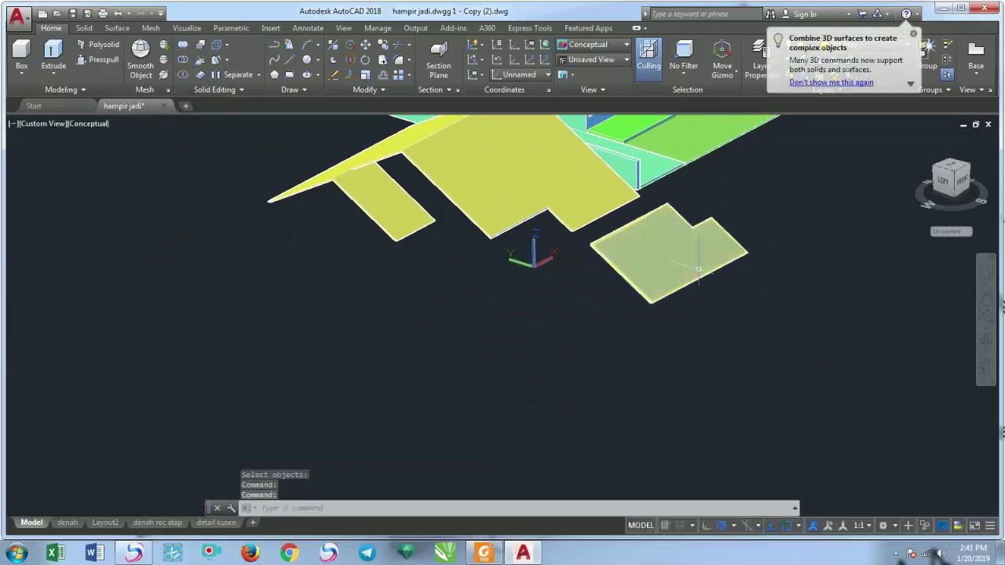
scroll(692, 248, "down", 3)
middle_click_drag(651, 433, 460, 397)
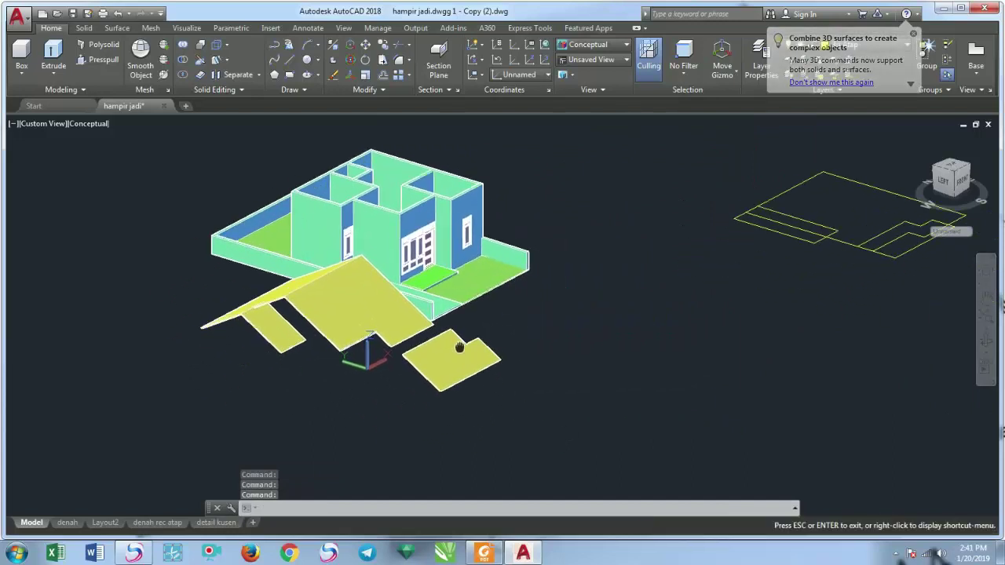
middle_click_drag(709, 359, 495, 422)
scroll(265, 406, "up", 2)
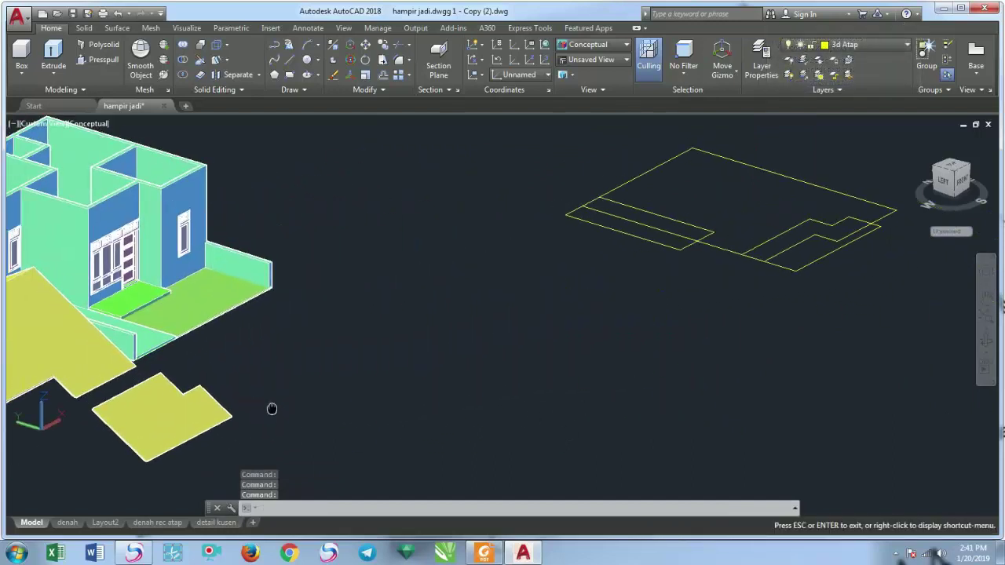
middle_click_drag(265, 407, 328, 383)
scroll(331, 387, "down", 2)
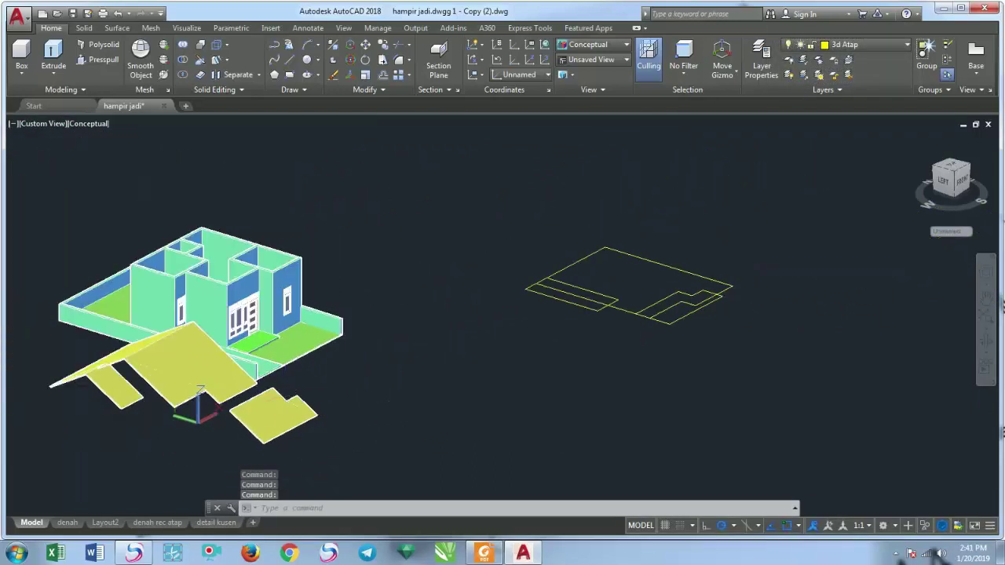
middle_click_drag(200, 391, 392, 370)
scroll(411, 377, "up", 2)
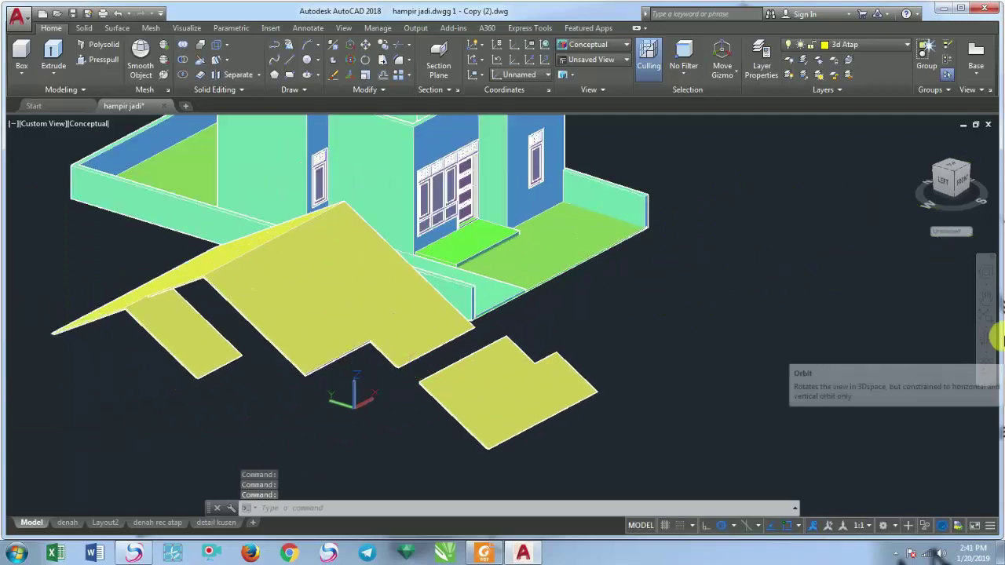
Orbit the house to a new angle, then zoom out to see the other drawings
left_click(982, 337)
mouse_move(579, 340)
left_mouse_down()
mouse_move(354, 388)
mouse_move(394, 370)
left_mouse_up()
scroll(394, 371, "down", 2)
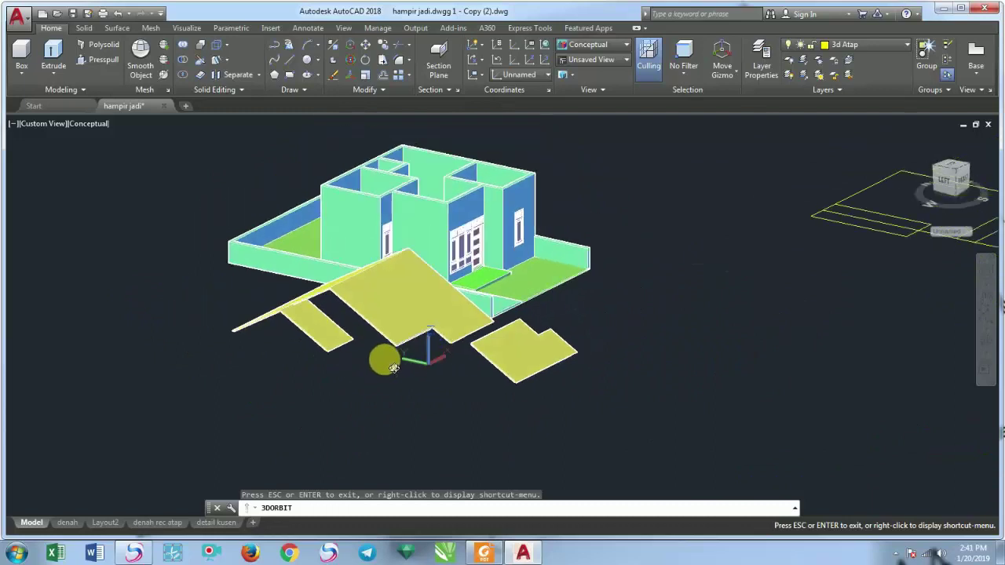
scroll(382, 357, "down", 3)
scroll(359, 353, "down", 1)
middle_click_drag(347, 375, 355, 365)
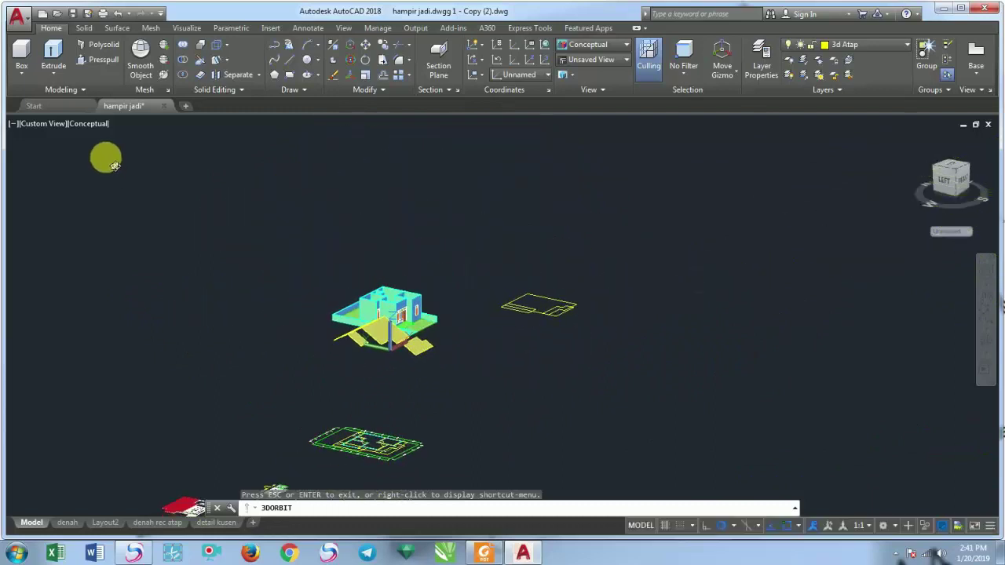
key("Escape")
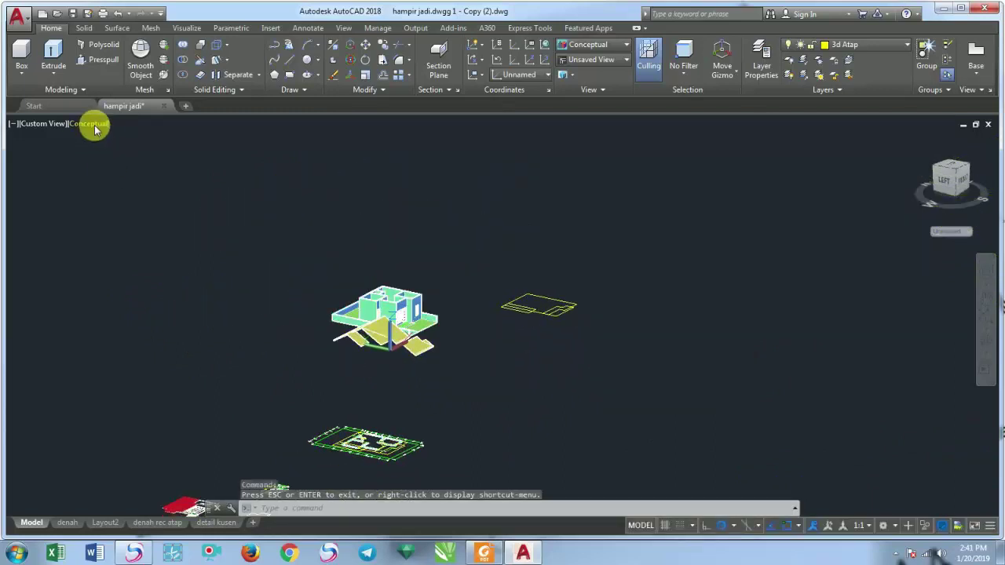
left_click(94, 126)
Switch the display to 2D Wireframe style and adjust the zoom
left_click(126, 155)
middle_click_drag(427, 278, 434, 307, "shift")
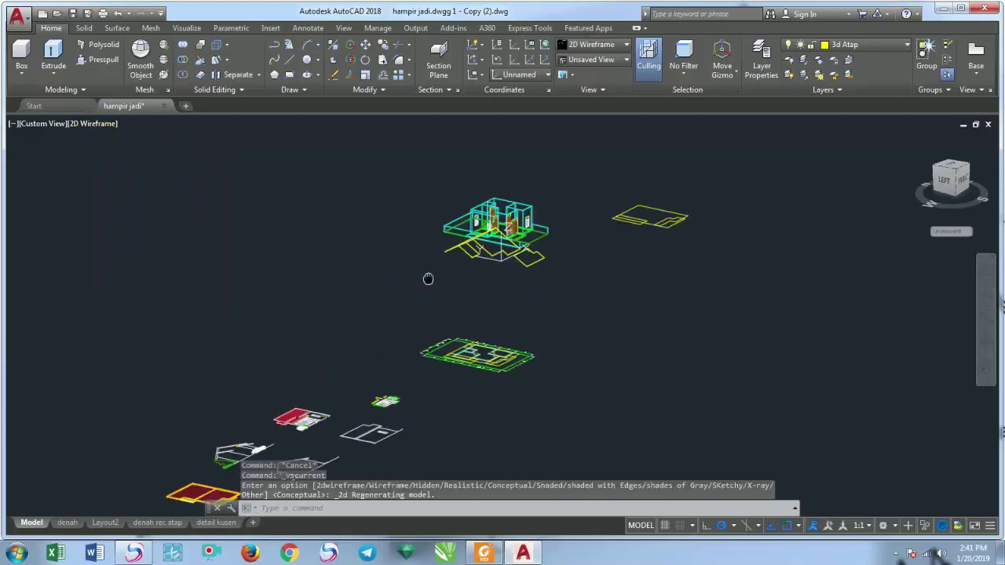
scroll(434, 307, "up", 3)
scroll(434, 306, "down", 3)
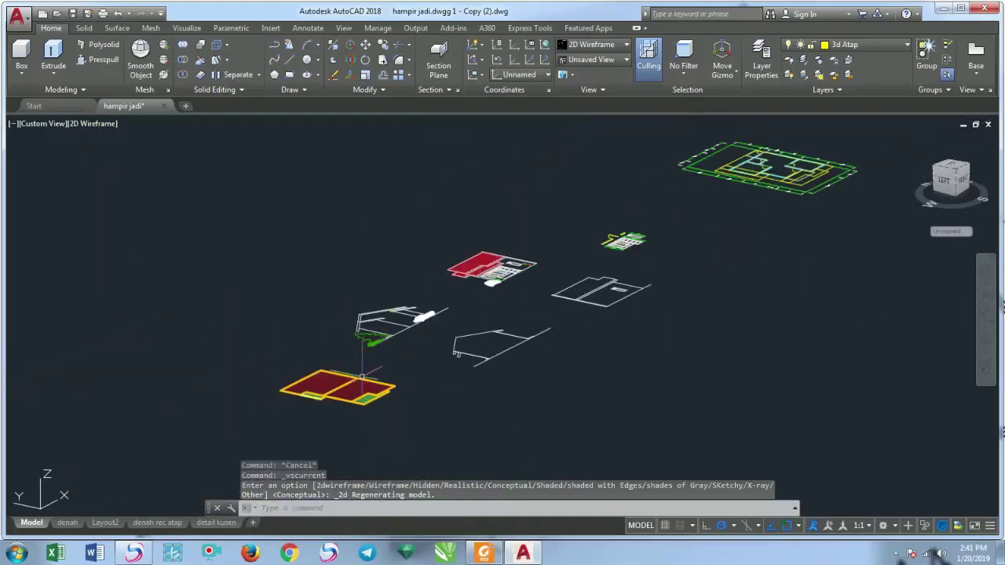
scroll(549, 236, "down", 2)
scroll(631, 237, "up", 5)
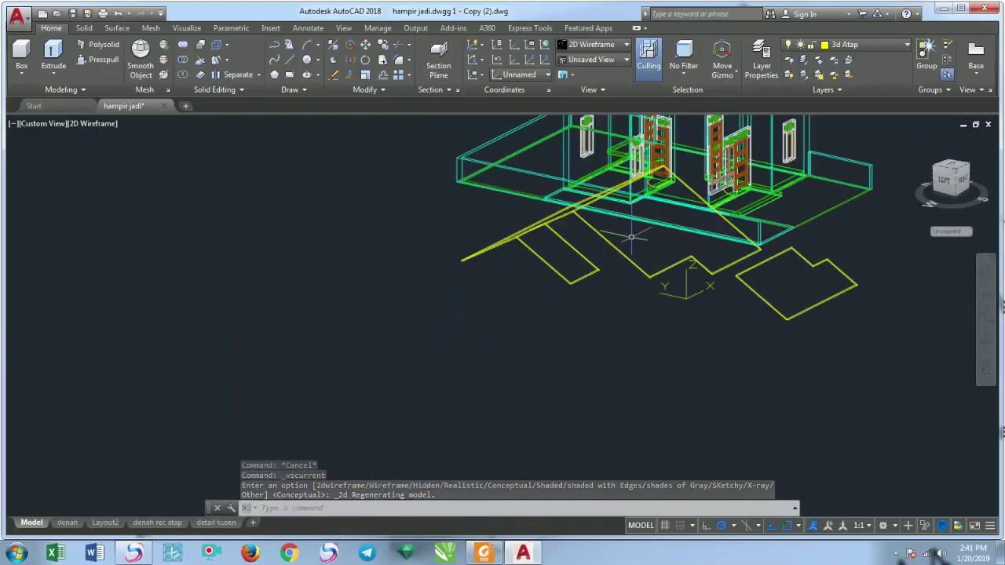
View the drawing from Top and centre the floor plans
left_click(52, 130)
left_click(63, 150)
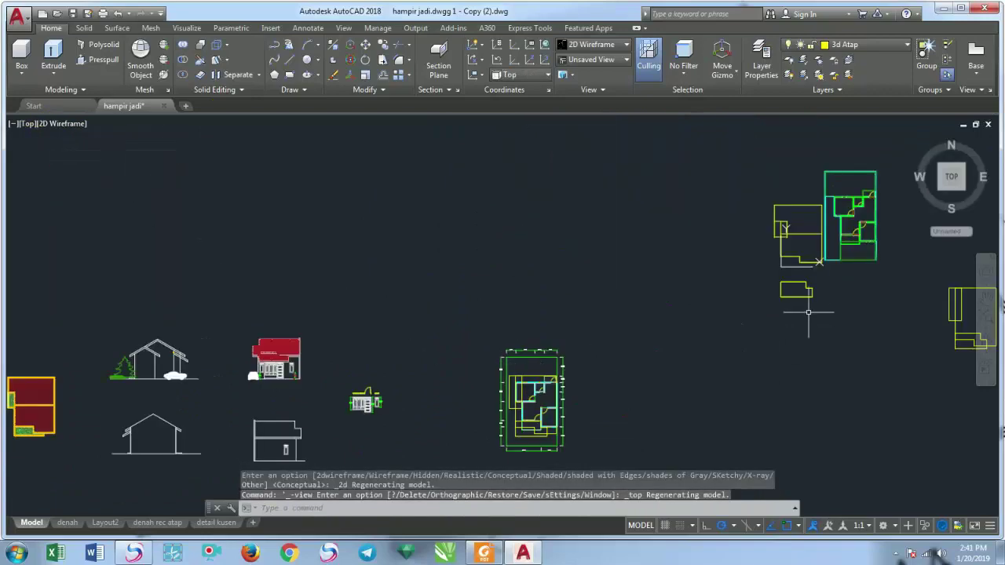
scroll(788, 217, "up", 3)
scroll(802, 168, "up", 2)
scroll(795, 163, "down", 5)
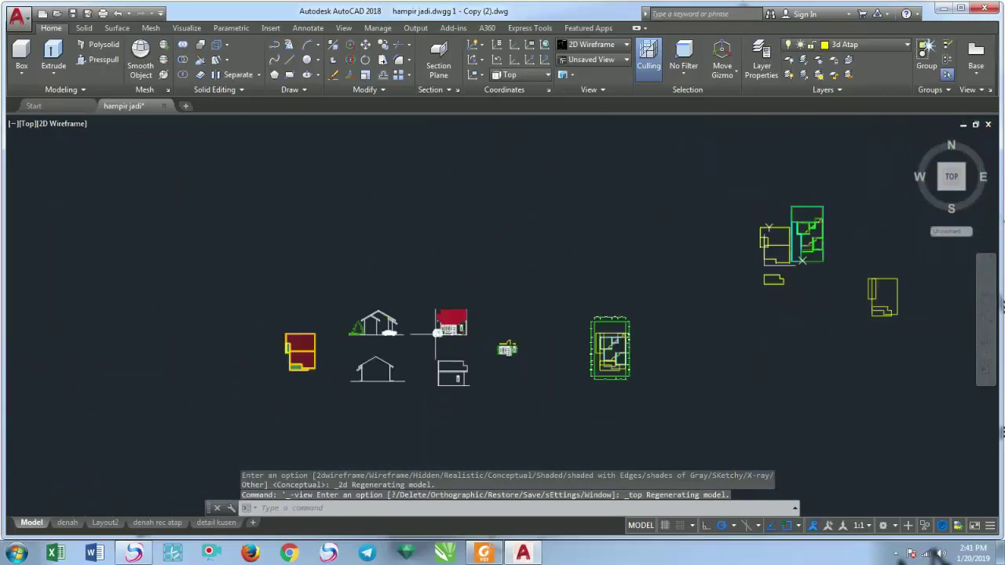
scroll(316, 342, "up", 2)
scroll(347, 342, "up", 6)
scroll(62, 404, "down", 3)
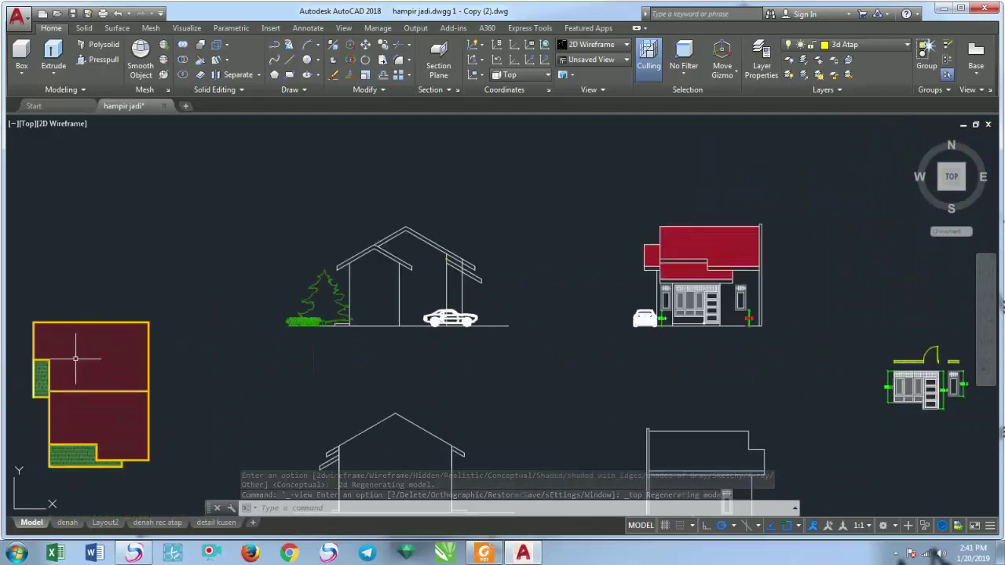
scroll(644, 254, "down", 3)
scroll(581, 283, "up", 6)
middle_click_drag(283, 349, 338, 341)
scroll(322, 343, "up", 2)
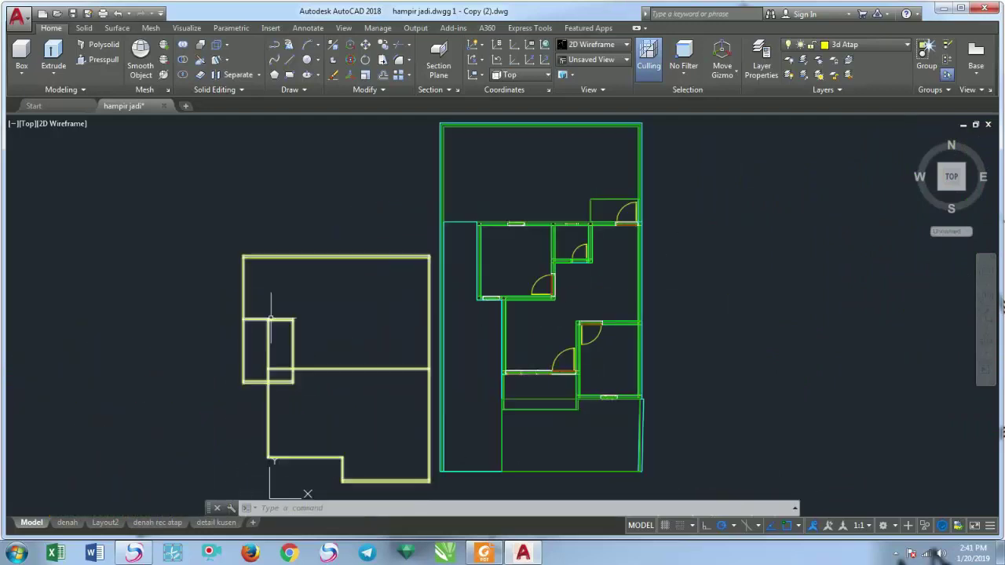
Switch the visual style to Hidden and zoom out over the drawings
left_click(60, 123)
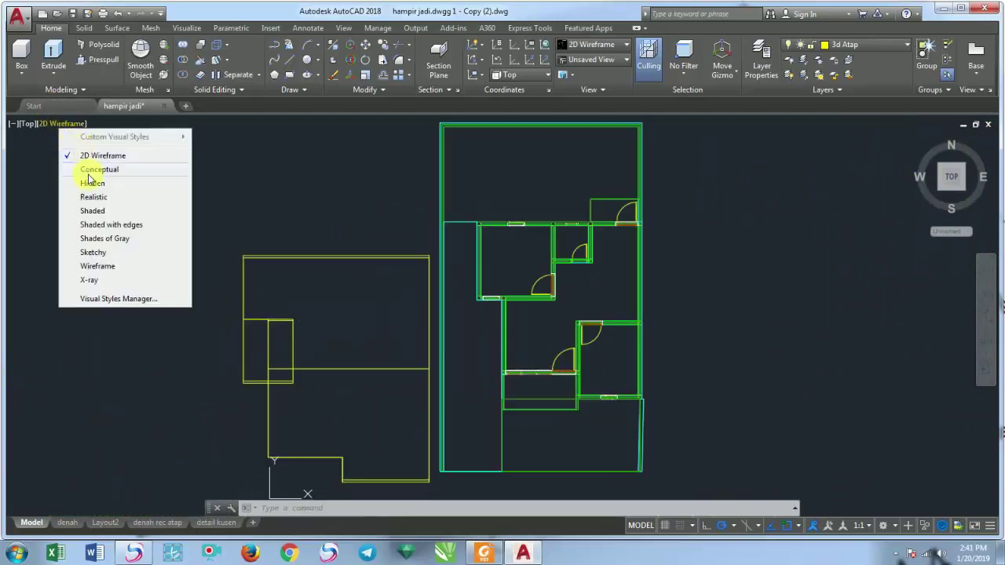
left_click(59, 131)
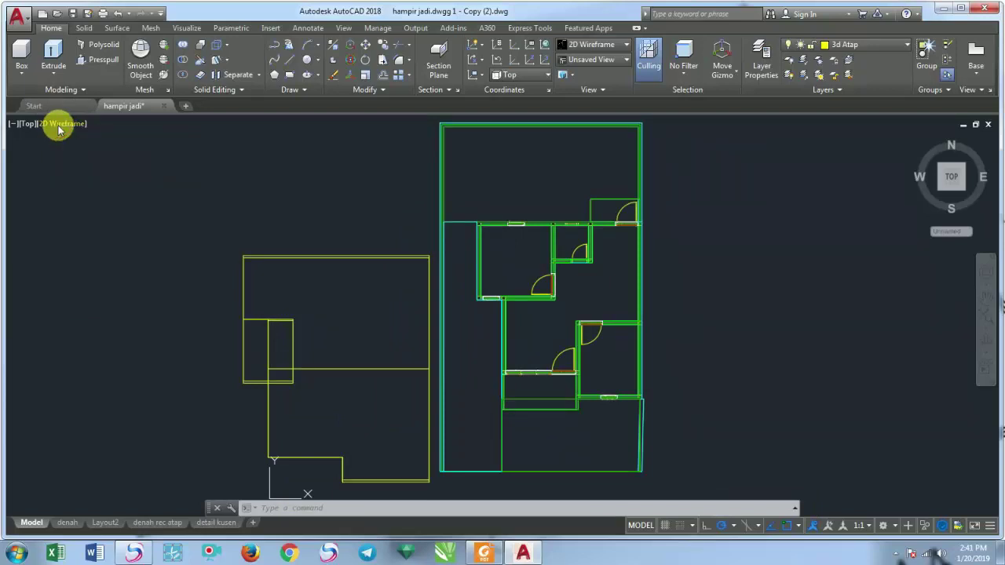
left_click(58, 126)
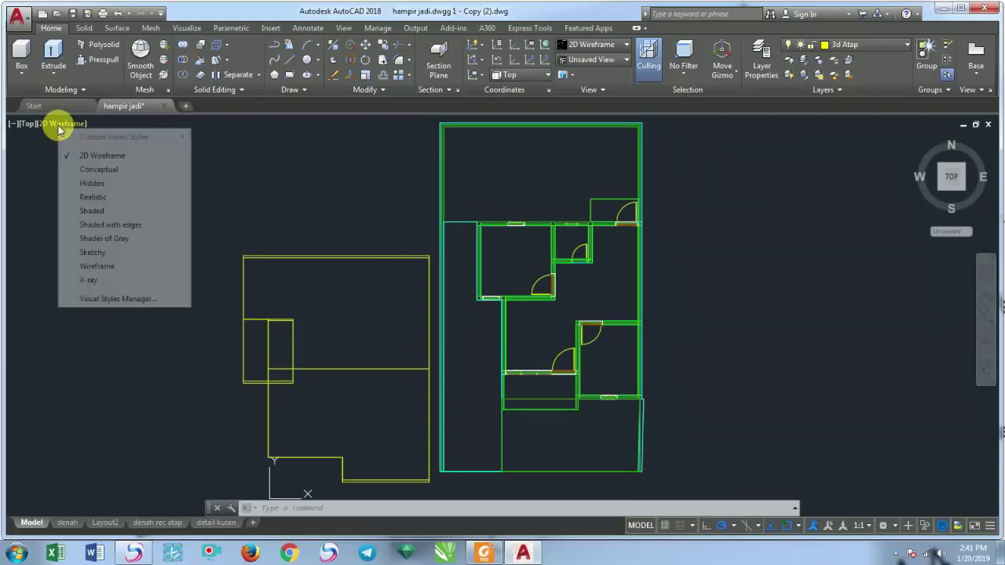
left_click(77, 184)
middle_click_drag(270, 348, 309, 272)
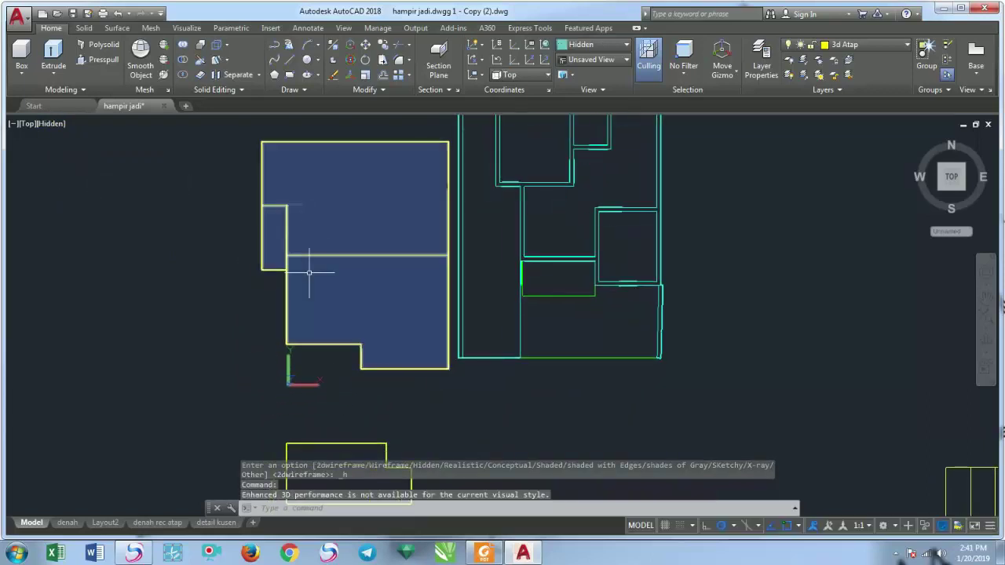
scroll(259, 357, "down", 1)
scroll(280, 337, "down", 2)
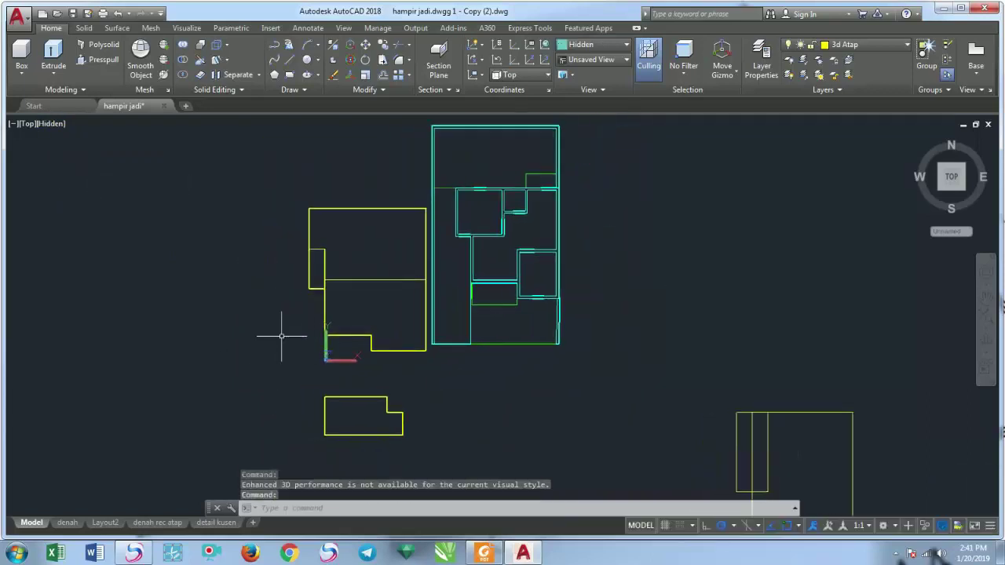
scroll(325, 359, "down", 3)
mouse_move(325, 359)
middle_mouse_down()
mouse_move(400, 401)
mouse_move(448, 338)
middle_mouse_up()
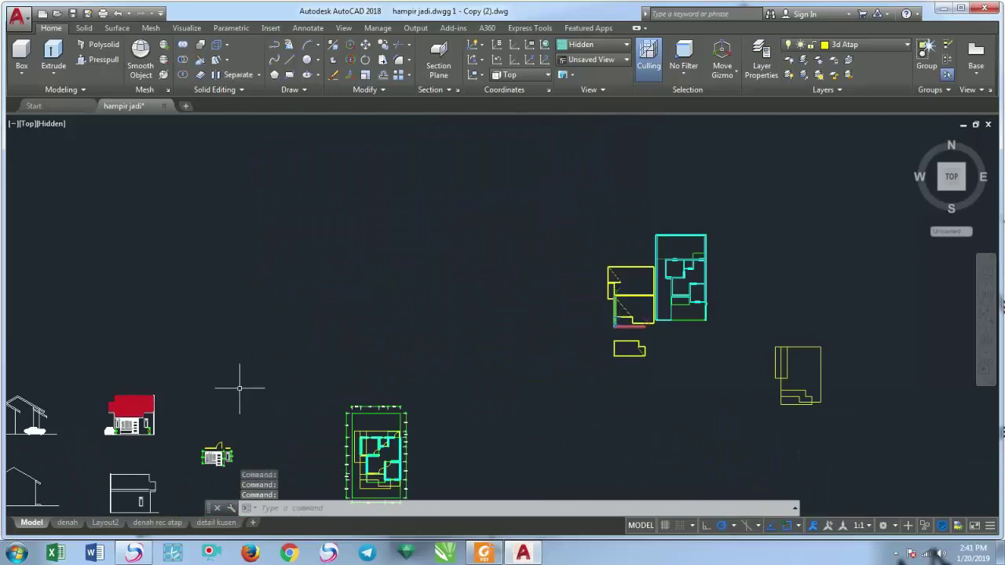
Pan across to bring the elevation drawings and floor plan into view
mouse_move(122, 277)
middle_mouse_down()
mouse_move(147, 309)
mouse_move(648, 229)
middle_mouse_up()
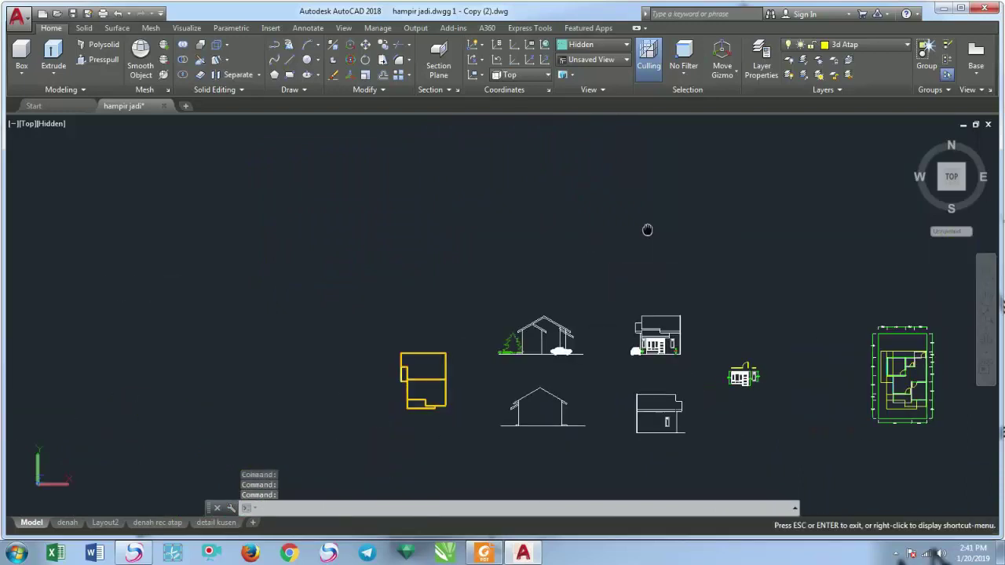
scroll(454, 384, "up", 2)
scroll(454, 384, "up", 1)
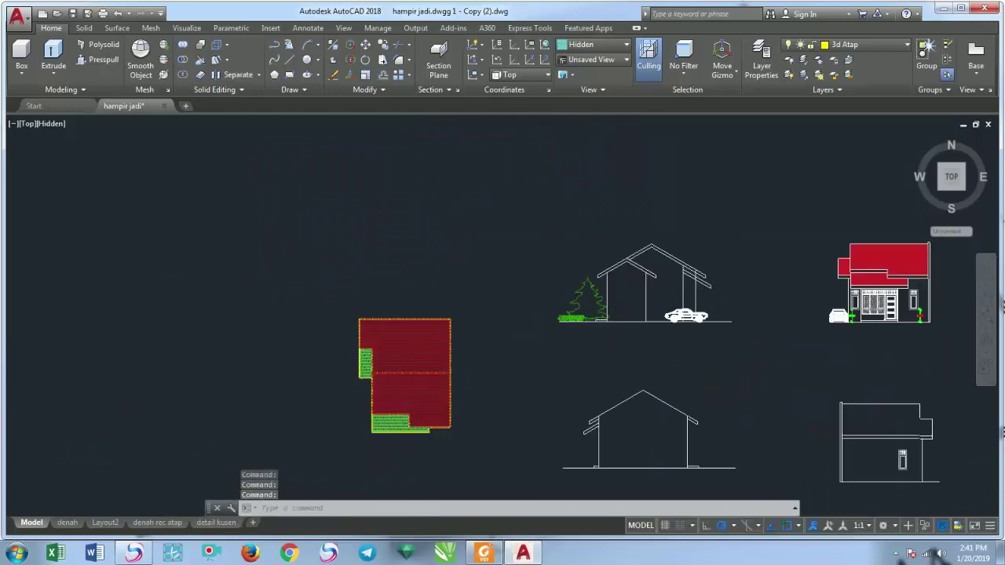
scroll(463, 376, "up", 3)
scroll(550, 314, "down", 3)
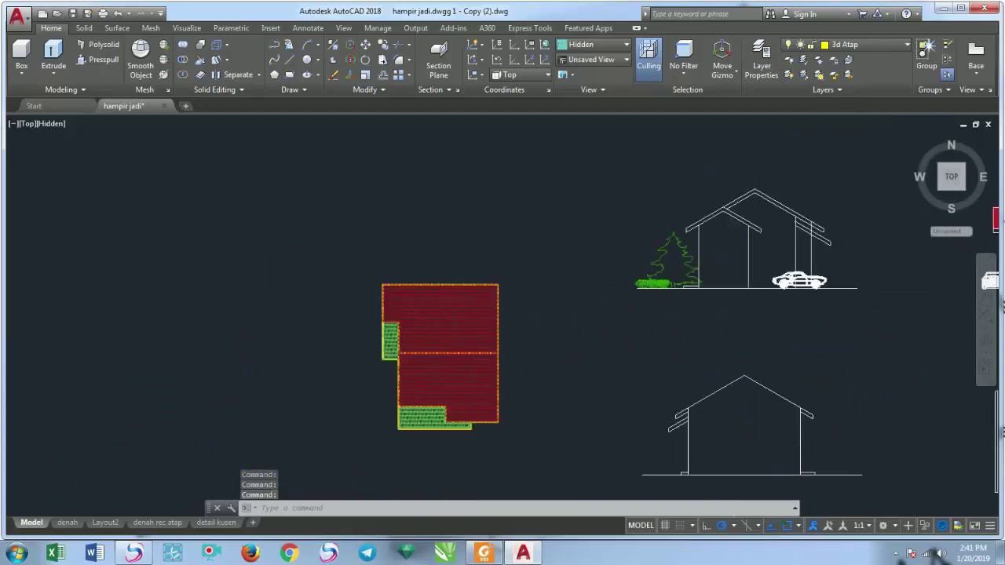
scroll(677, 338, "down", 1)
middle_click_drag(677, 339, 575, 346)
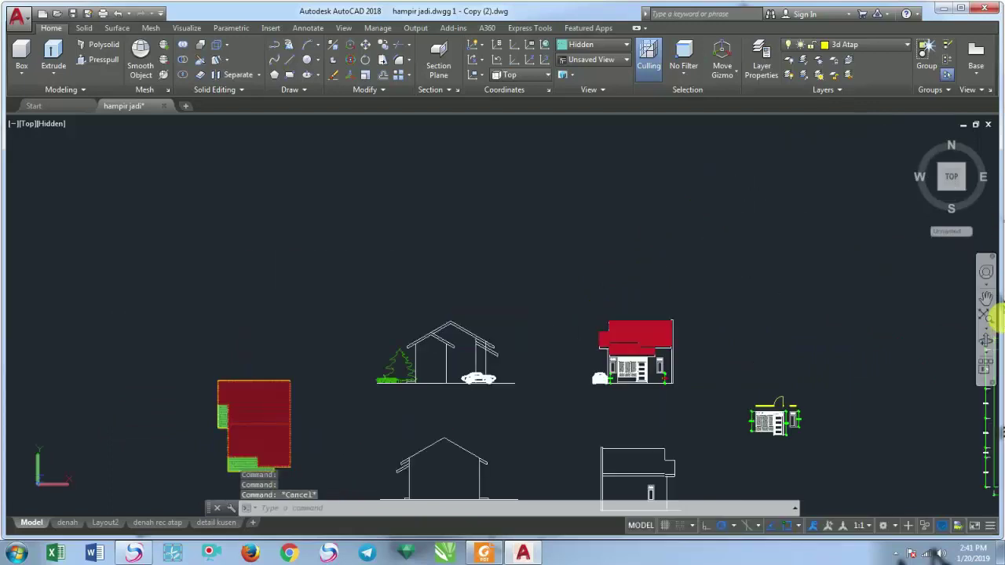
middle_click_drag(783, 306, 446, 293)
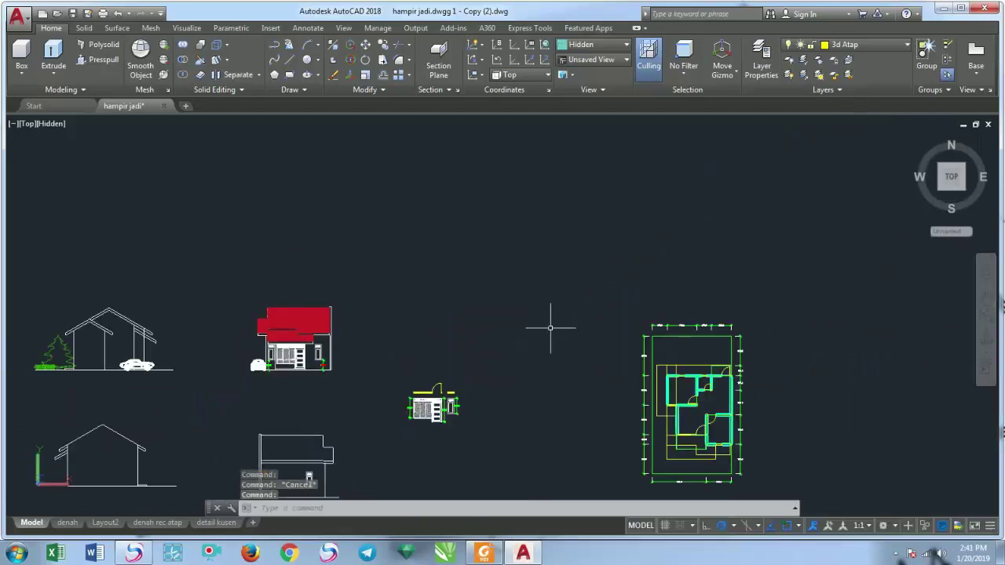
scroll(597, 310, "down", 3)
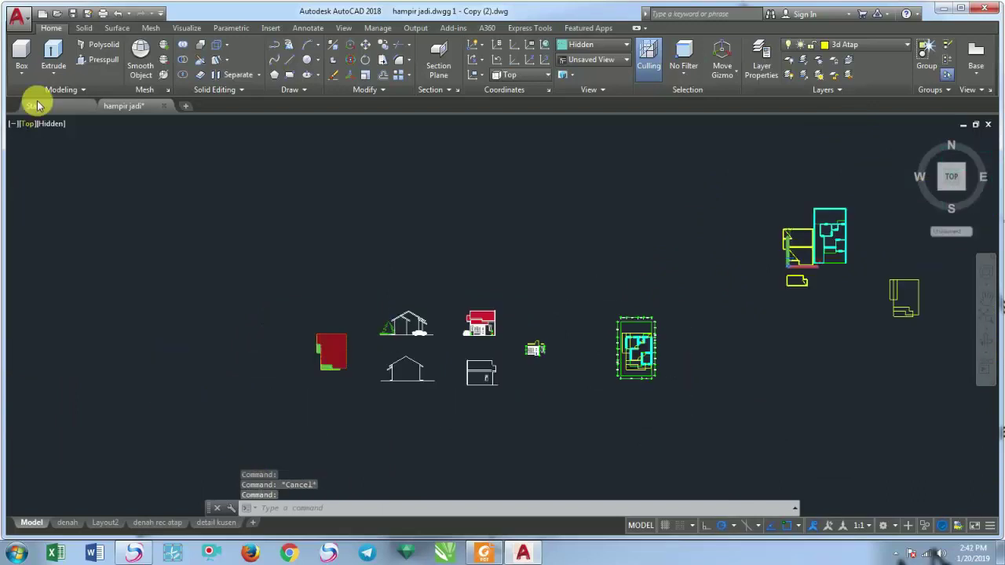
left_click(48, 129)
Return the display to 2D Wireframe and centre the house plans
left_click(55, 147)
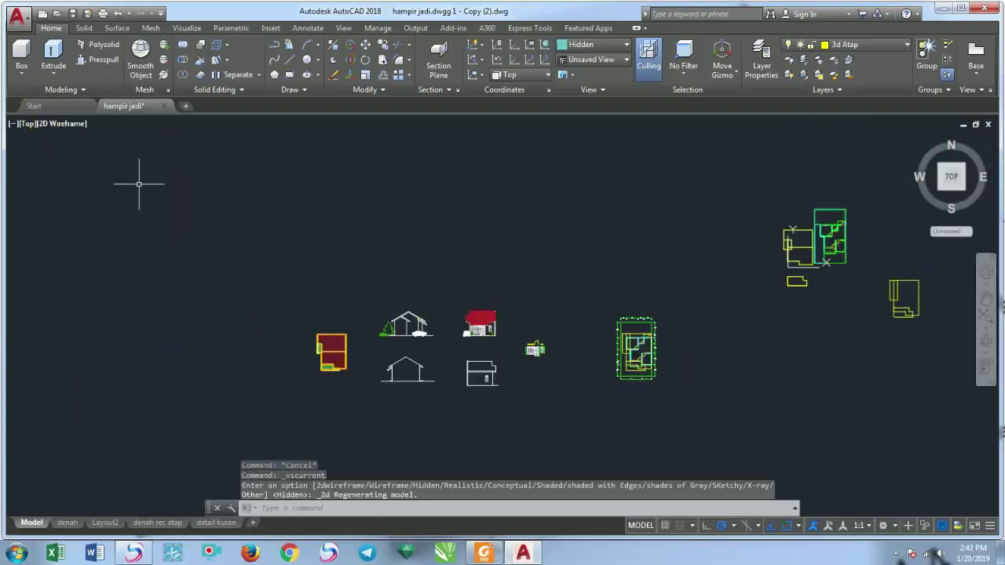
middle_click_drag(756, 248, 689, 283)
middle_click_drag(660, 203, 359, 274)
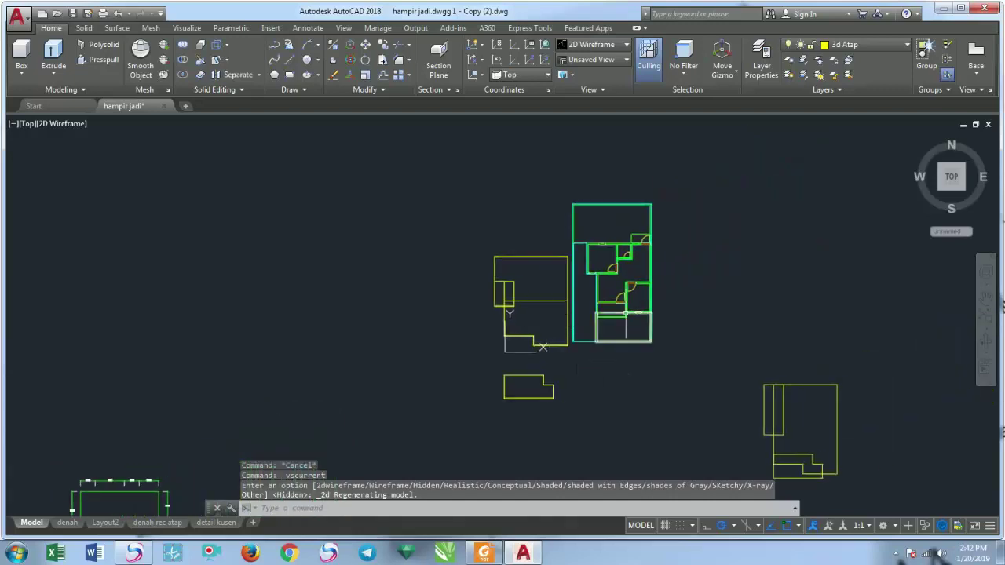
Set the view to SW Isometric and shade the model in Conceptual style
left_click(27, 124)
left_click(70, 238)
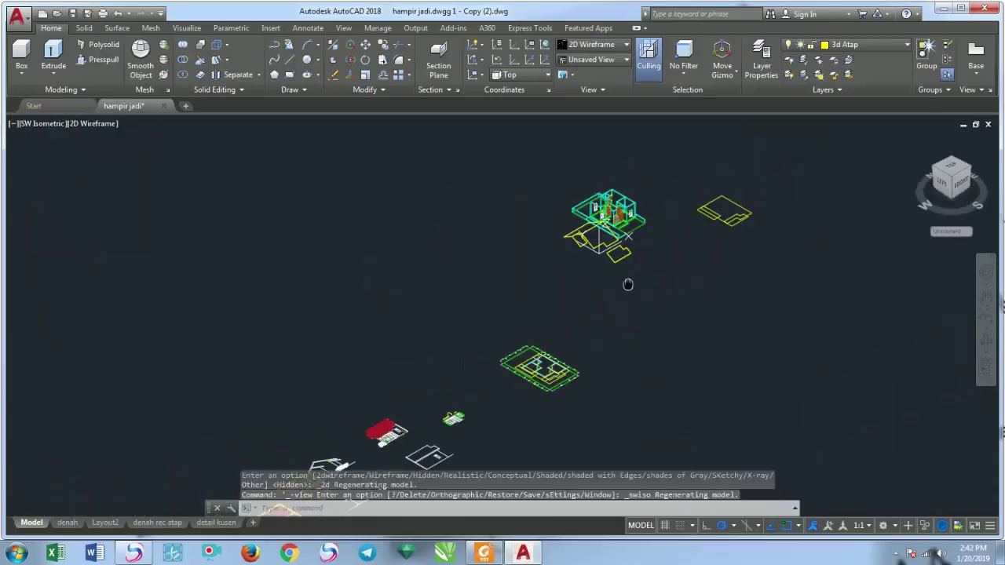
scroll(628, 285, "up", 5)
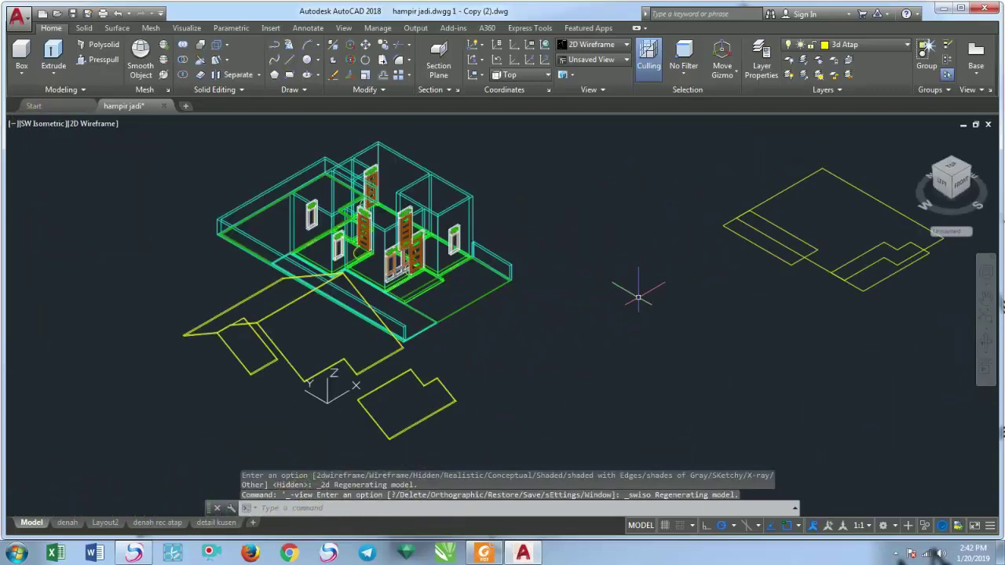
left_click(94, 127)
left_click(124, 170)
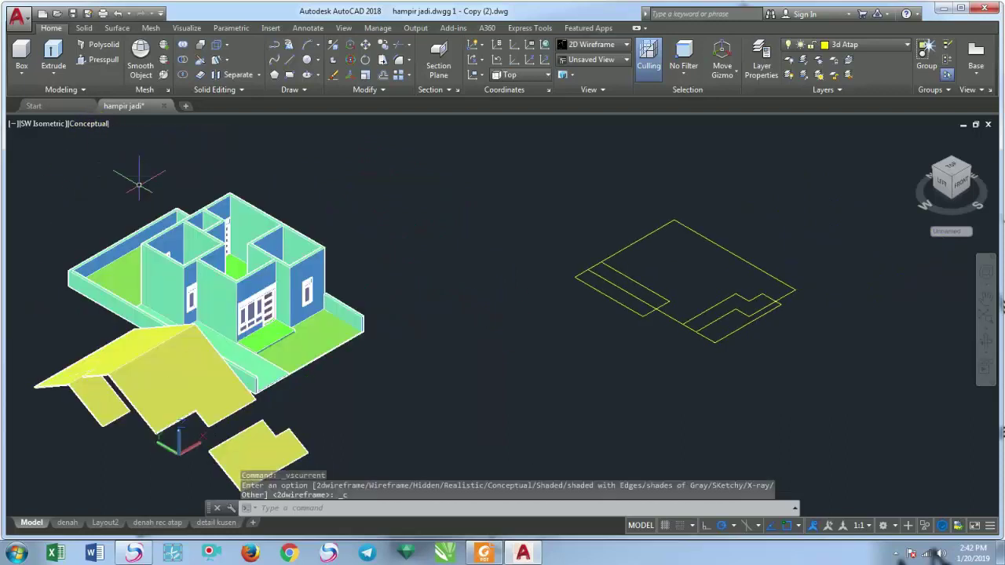
scroll(202, 351, "up", 2)
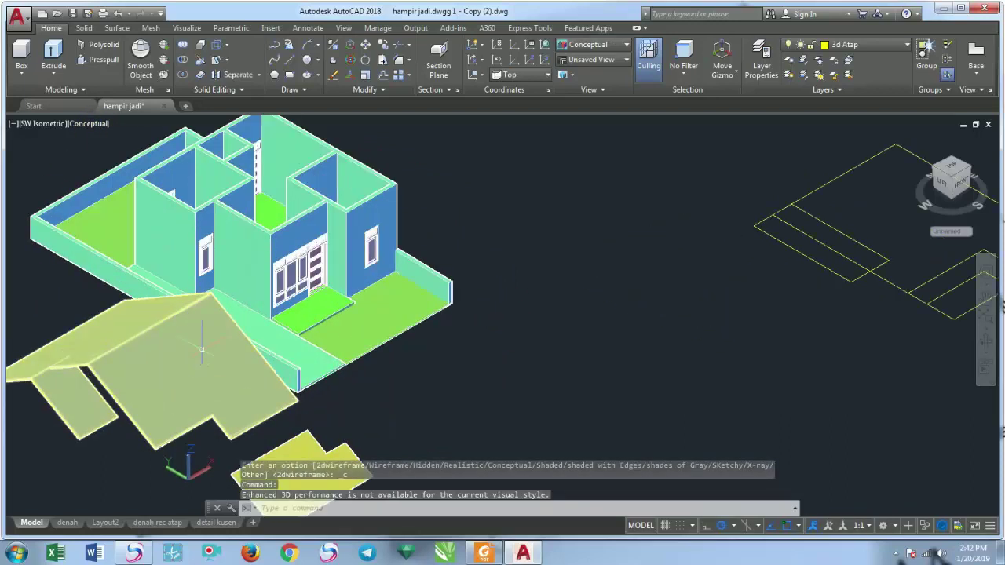
scroll(204, 345, "down", 2)
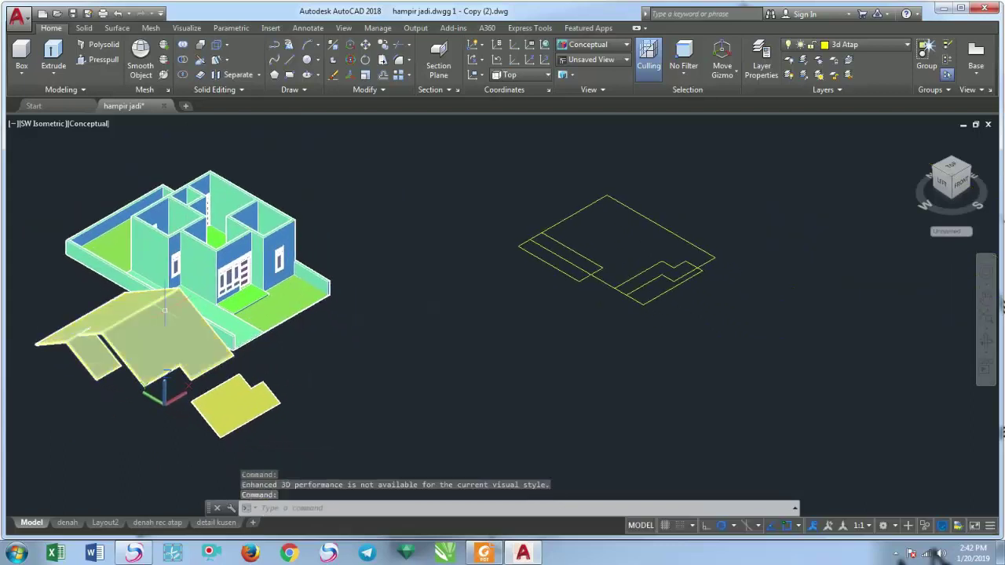
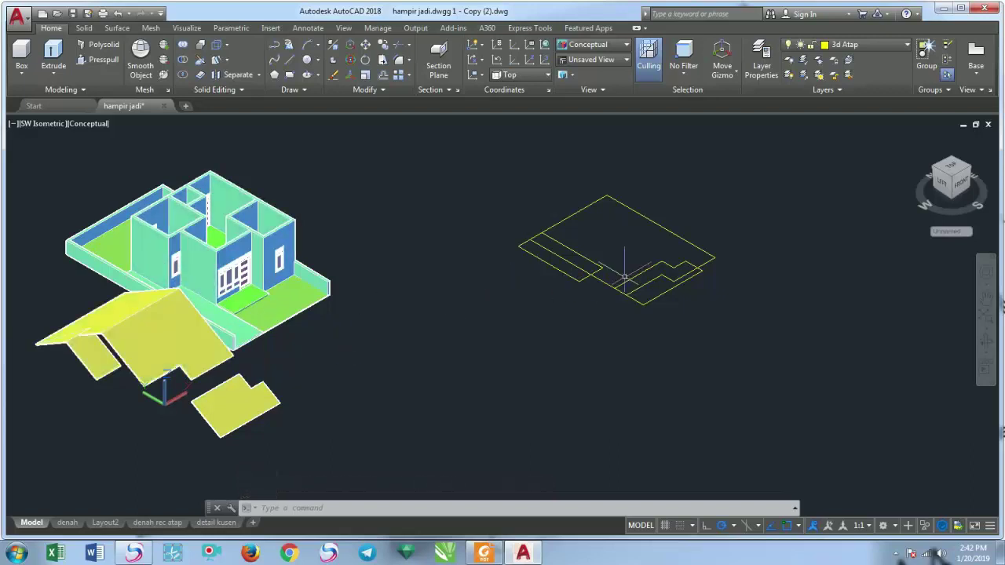
Extrude the closed outline beside the house 500 units upward into a solid block
scroll(624, 276, "up", 2)
left_click(576, 323)
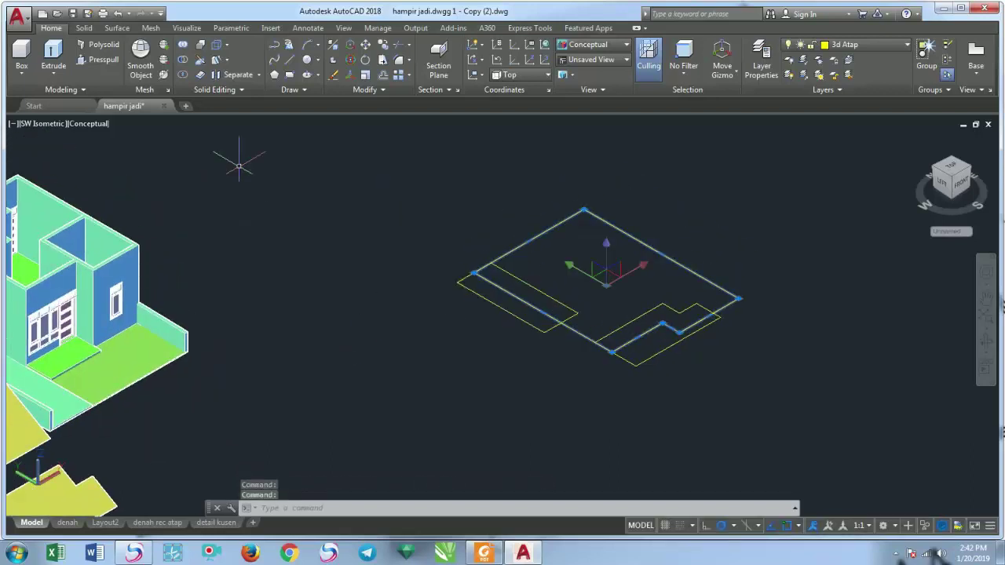
left_click(77, 123)
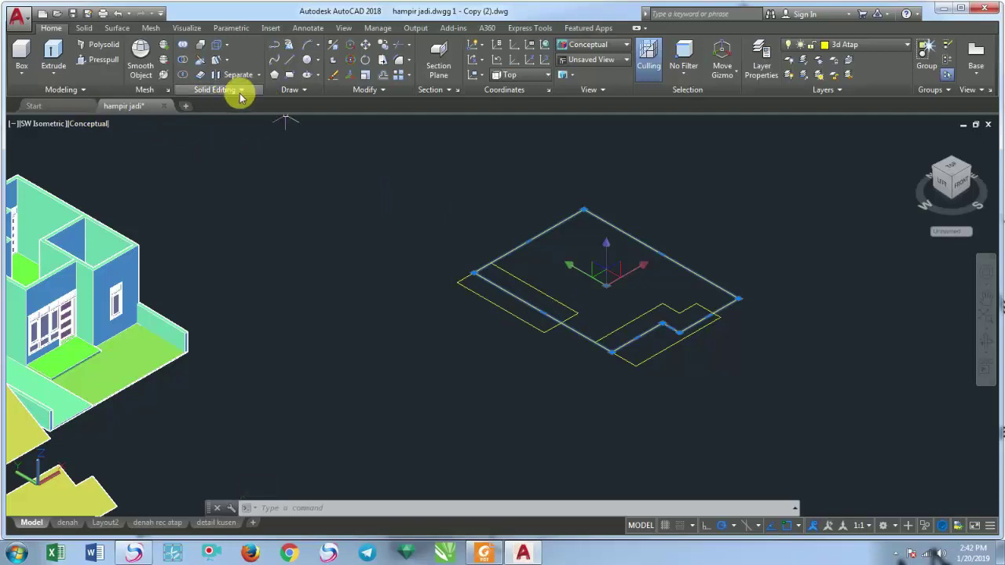
left_click(55, 57)
type("500")
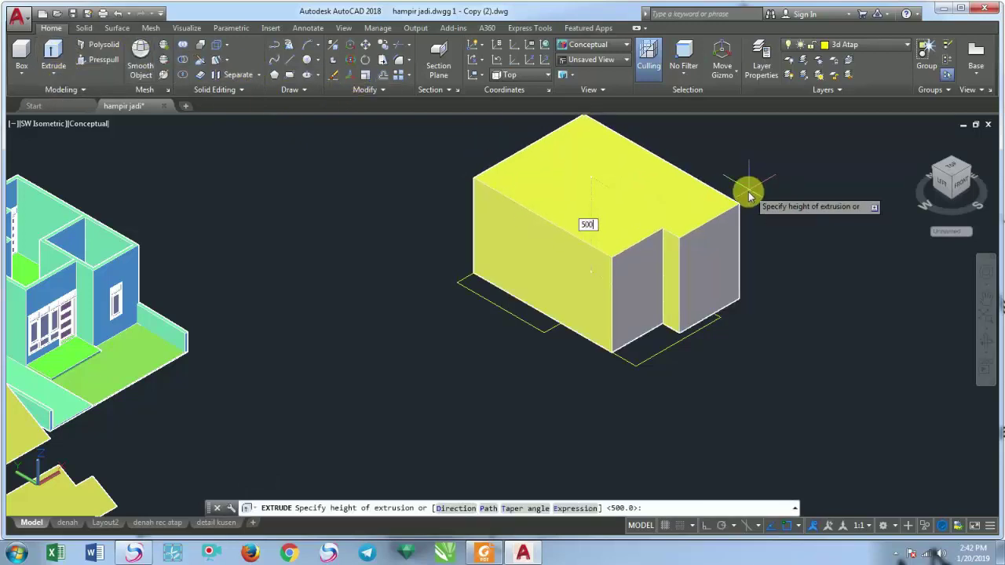
key("Return")
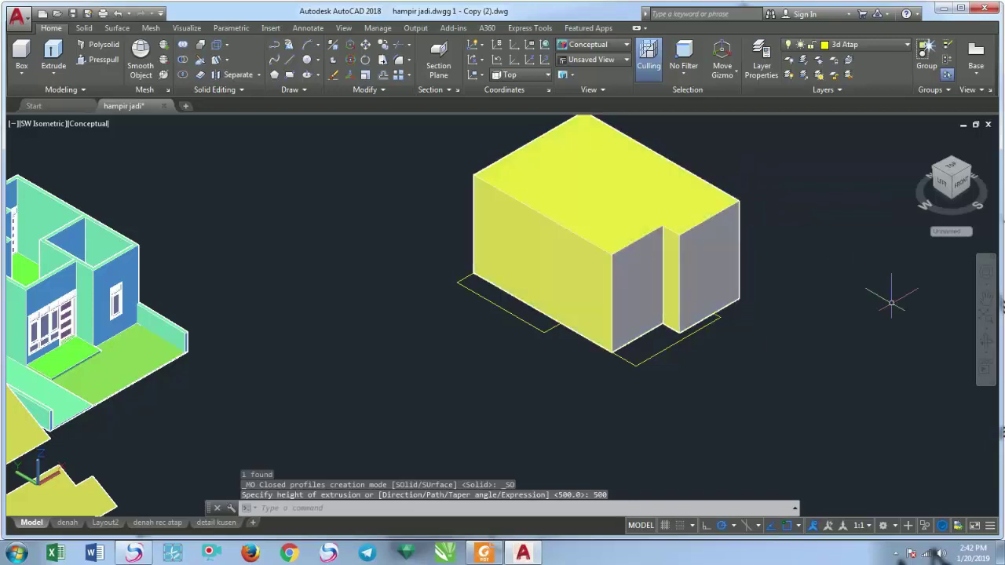
Orbit and zoom around the extruded yellow box to view it from its other side
left_click(985, 342)
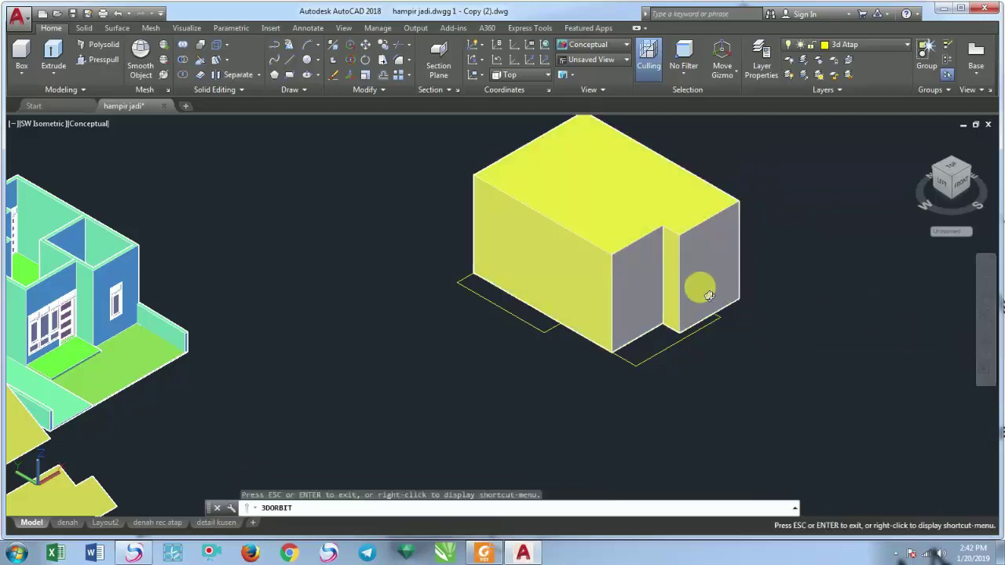
mouse_move(698, 287)
left_mouse_down()
mouse_move(674, 305)
mouse_move(602, 287)
mouse_move(631, 130)
mouse_move(608, 274)
mouse_move(553, 264)
mouse_move(440, 290)
left_mouse_up()
scroll(395, 300, "up", 2)
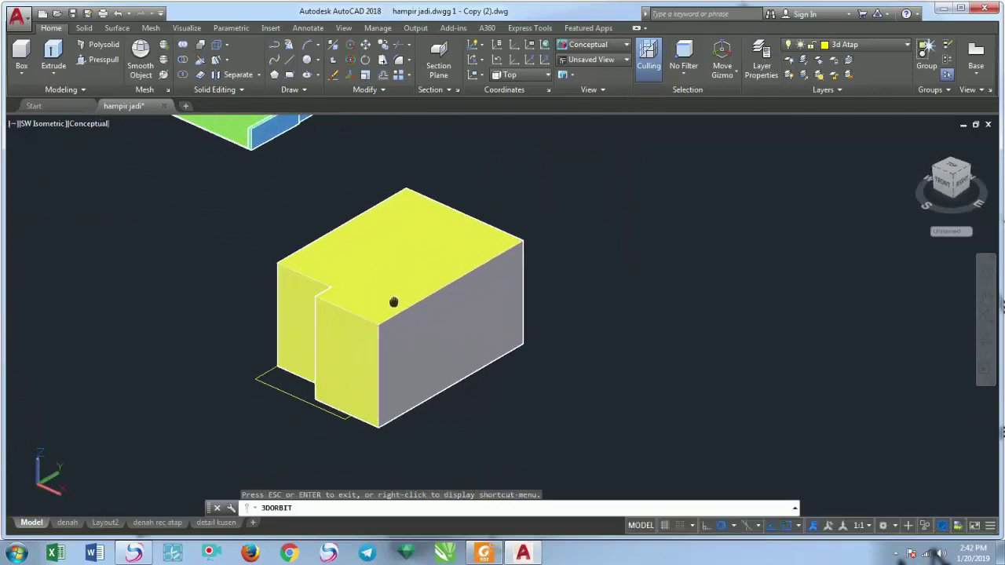
scroll(429, 306, "up", 2)
scroll(498, 299, "down", 3)
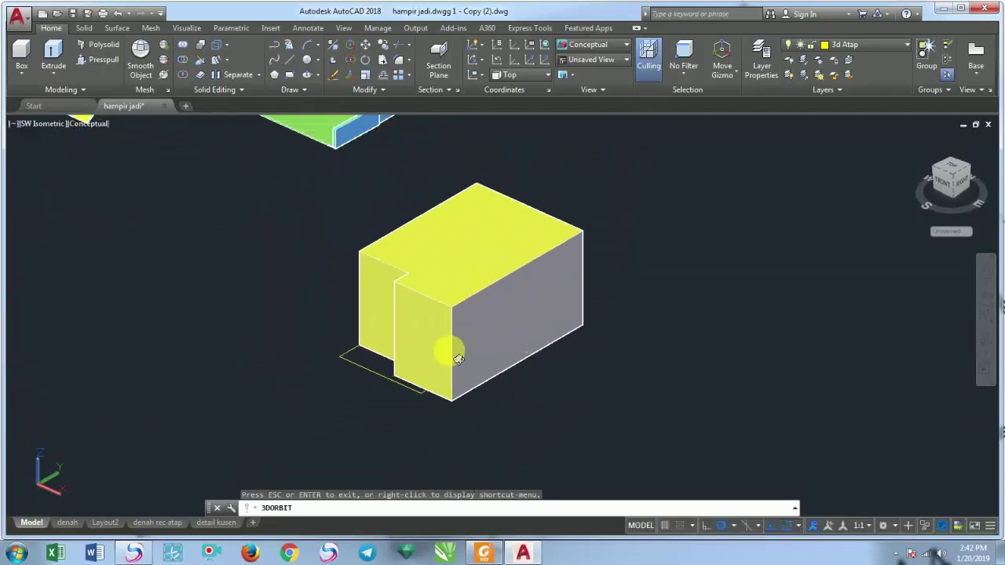
mouse_move(449, 348)
left_mouse_down()
mouse_move(630, 352)
mouse_move(415, 338)
mouse_move(442, 351)
left_mouse_up()
scroll(442, 351, "up", 1)
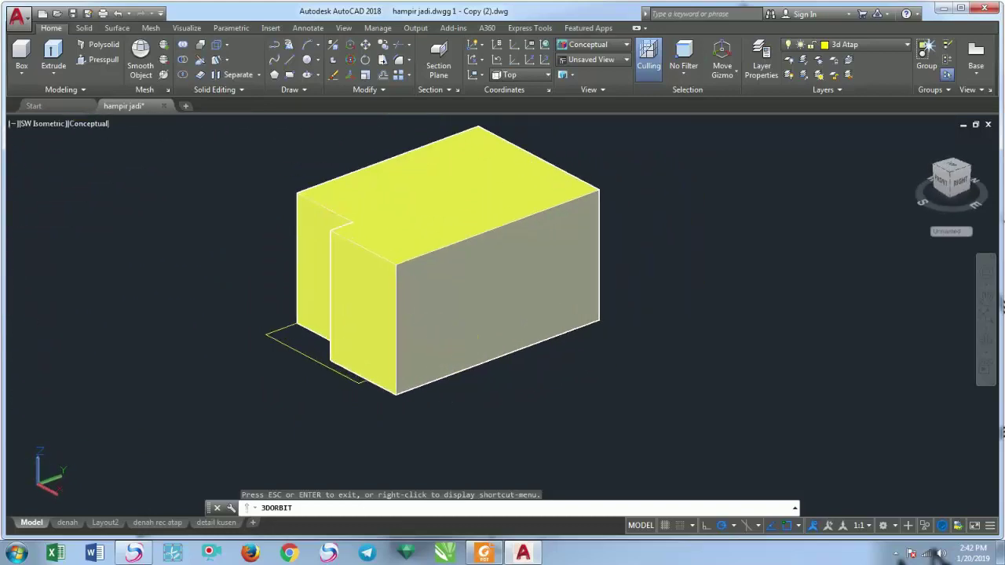
key("Escape")
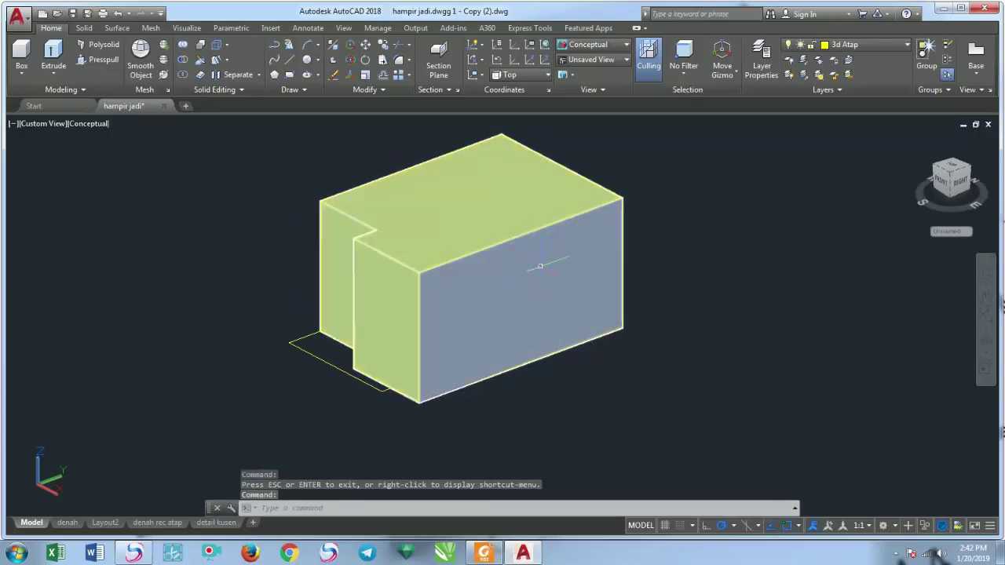
Use UCS with the Face option to align the coordinate system to the box's large side face
key("Escape")
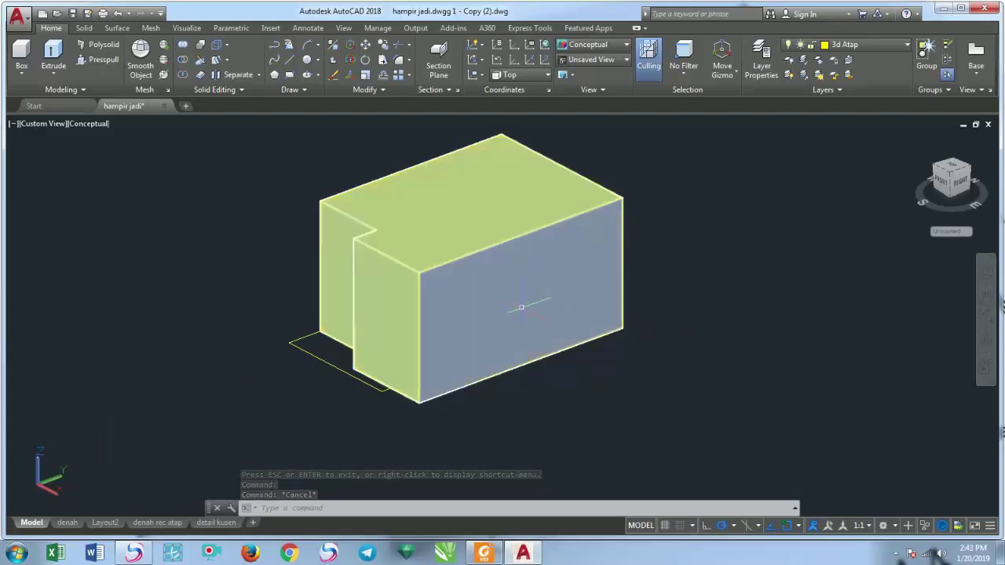
type("U")
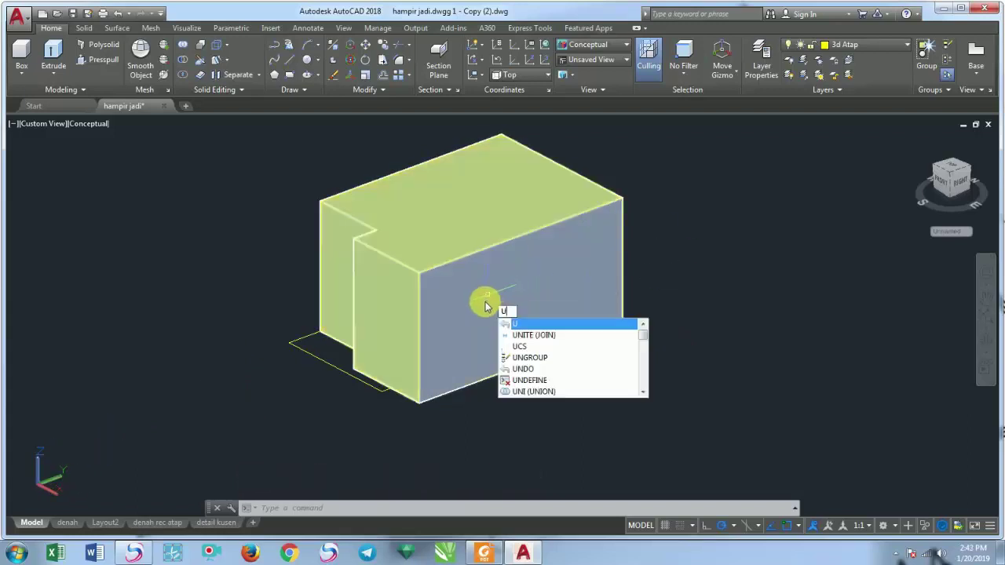
type("C")
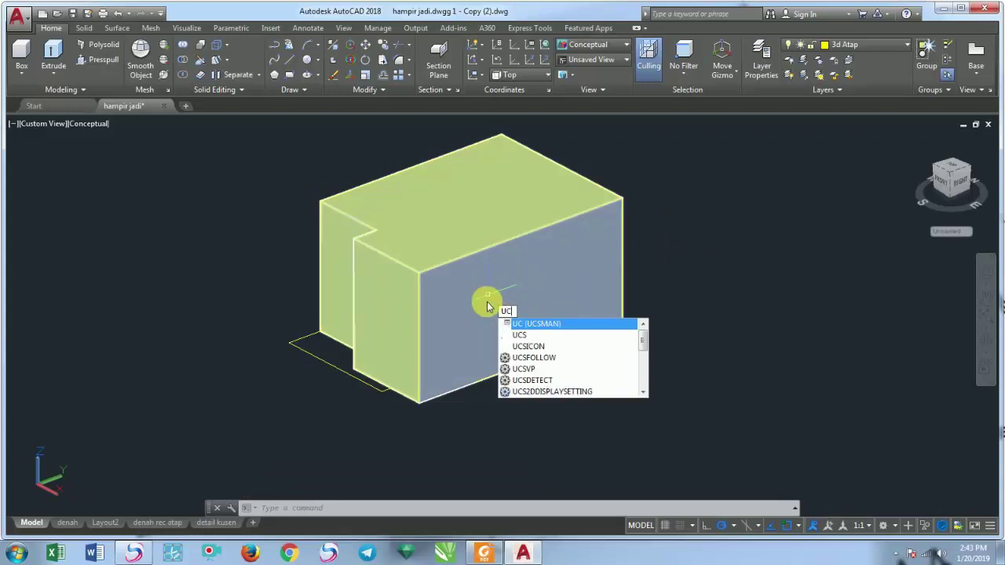
type("S")
key("Return")
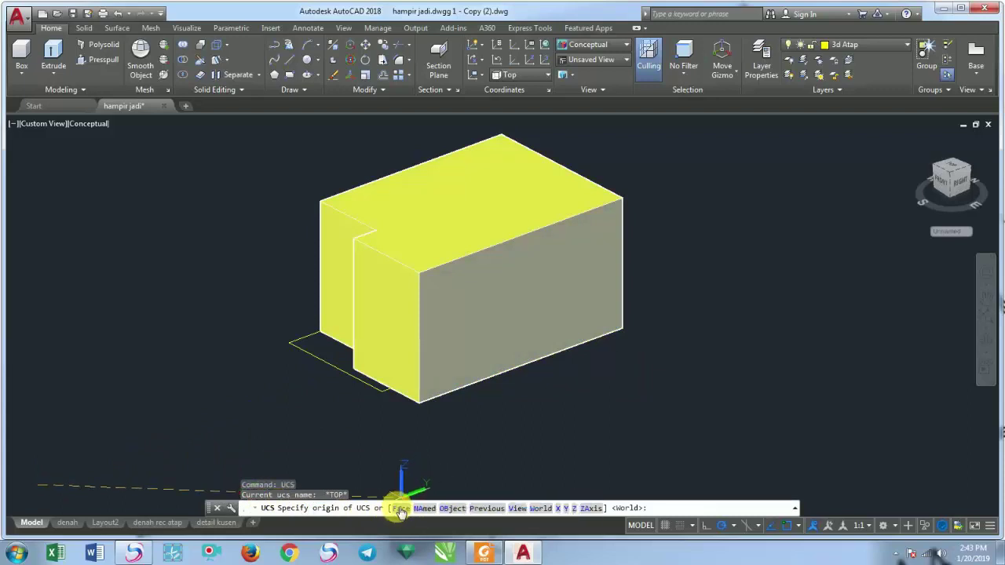
left_click(400, 509)
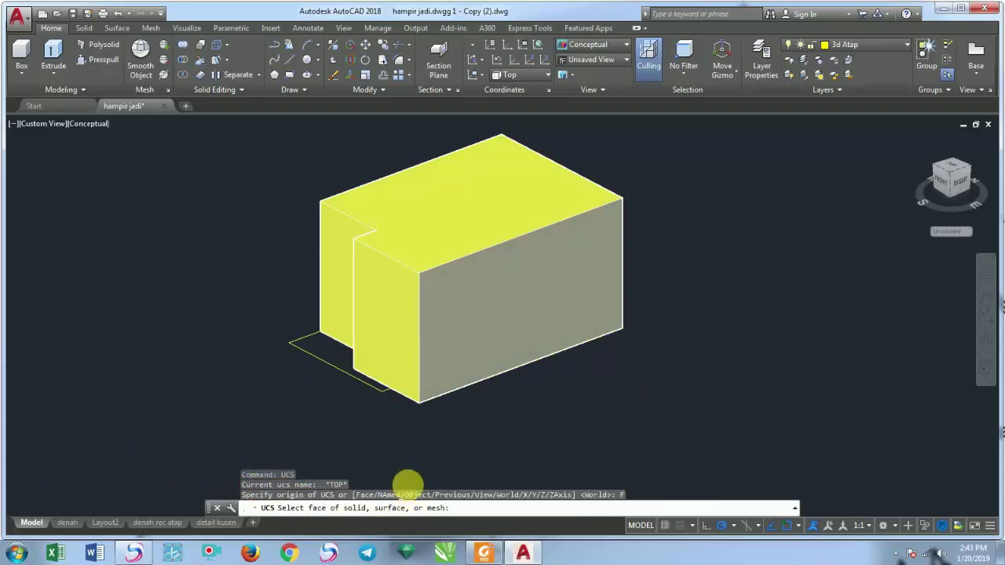
left_click(497, 334)
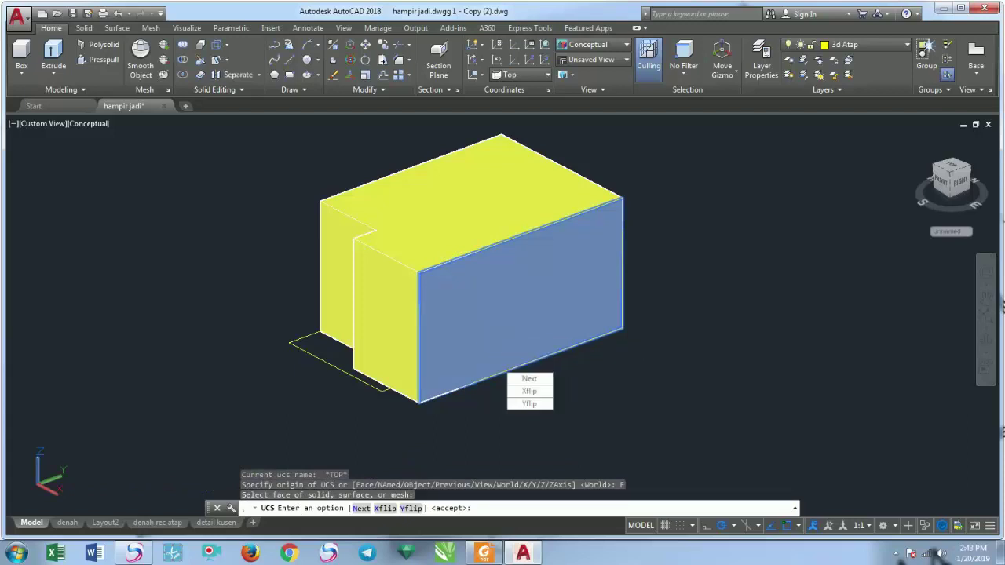
key("Return")
scroll(521, 298, "up", 3)
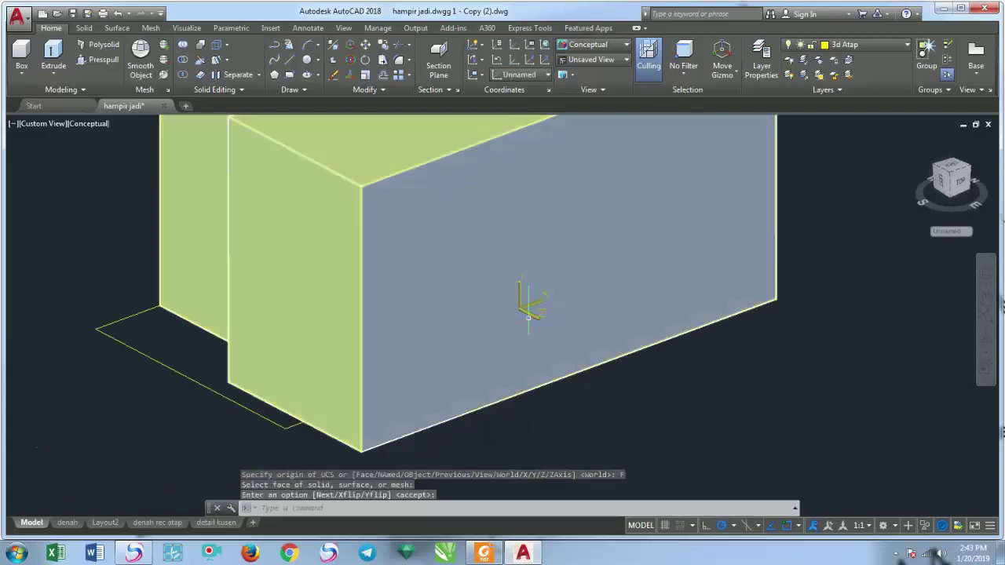
scroll(585, 330, "down", 3)
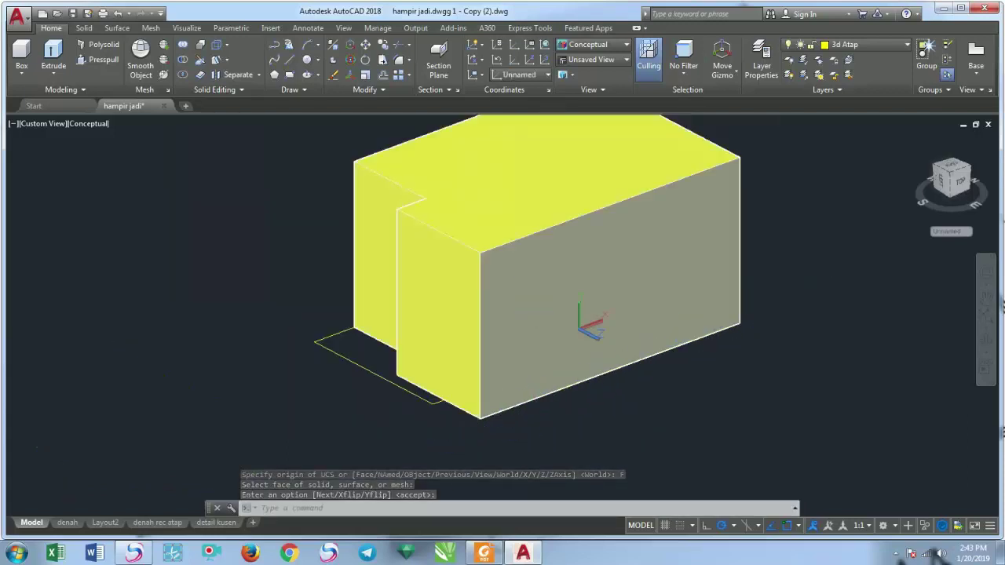
scroll(595, 312, "down", 2)
scroll(628, 324, "up", 2)
scroll(661, 337, "up", 2)
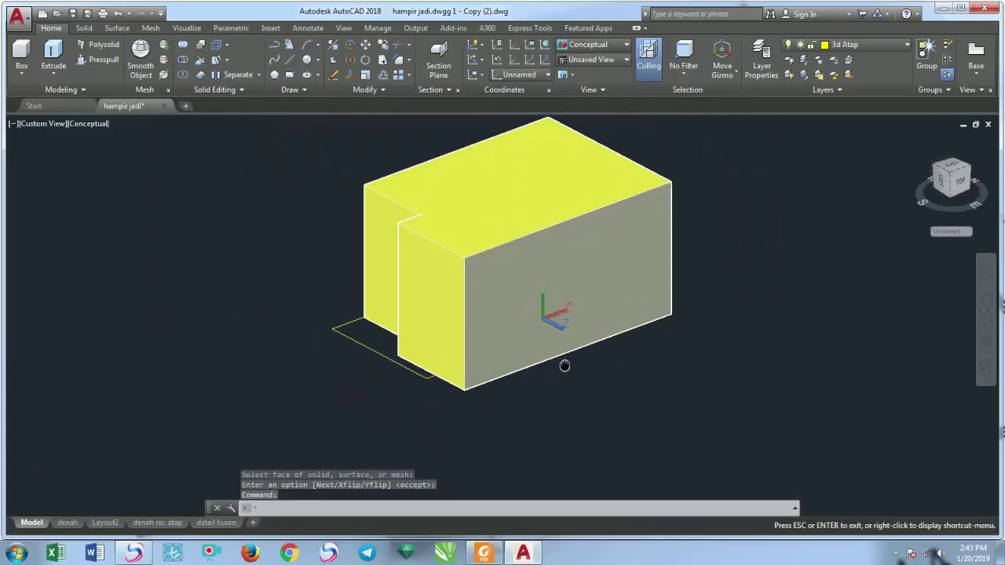
scroll(530, 375, "up", 1)
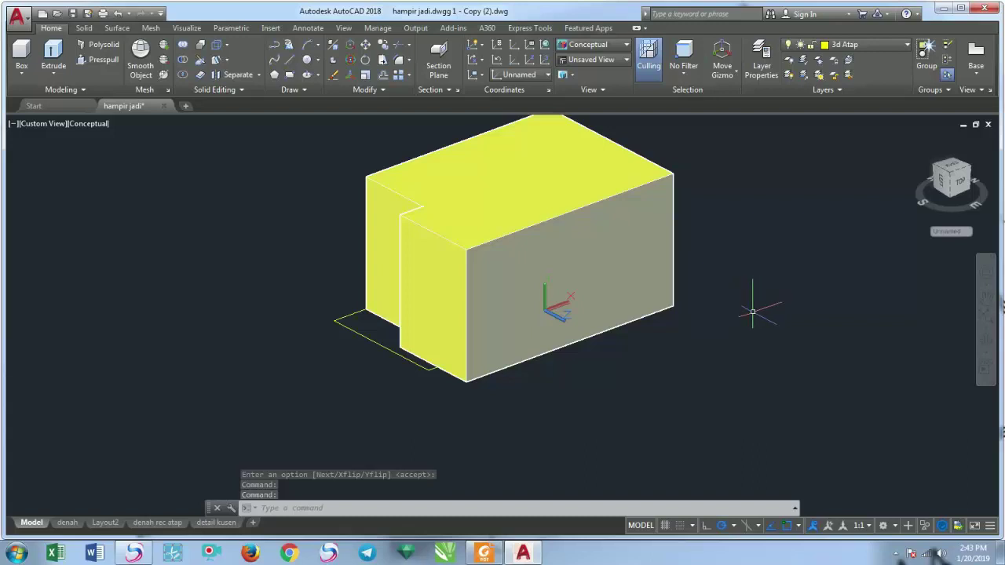
Draw a 30° construction line through a bottom corner of the box's side face
middle_click_drag(712, 322, 701, 363)
type("X")
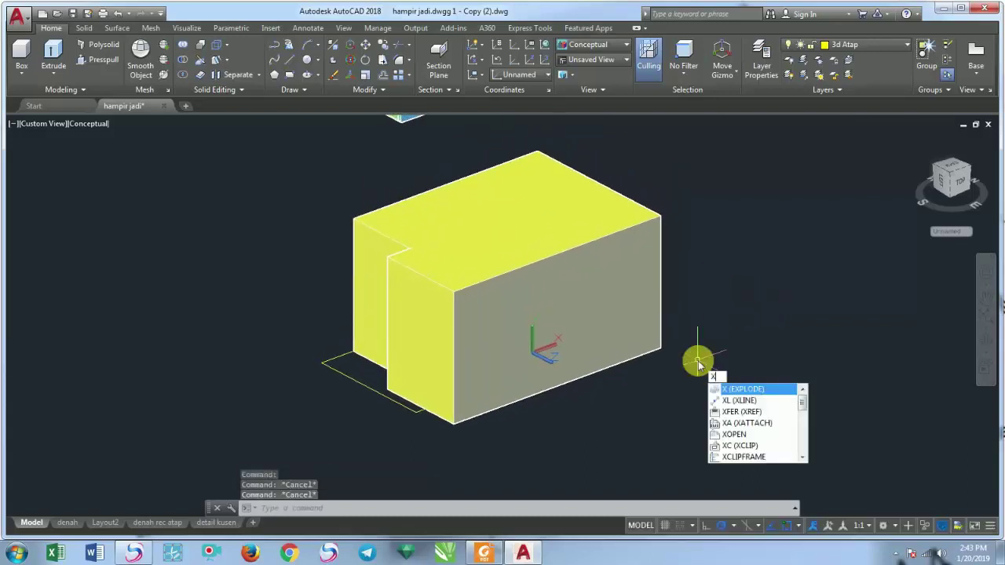
type("l")
key("Return")
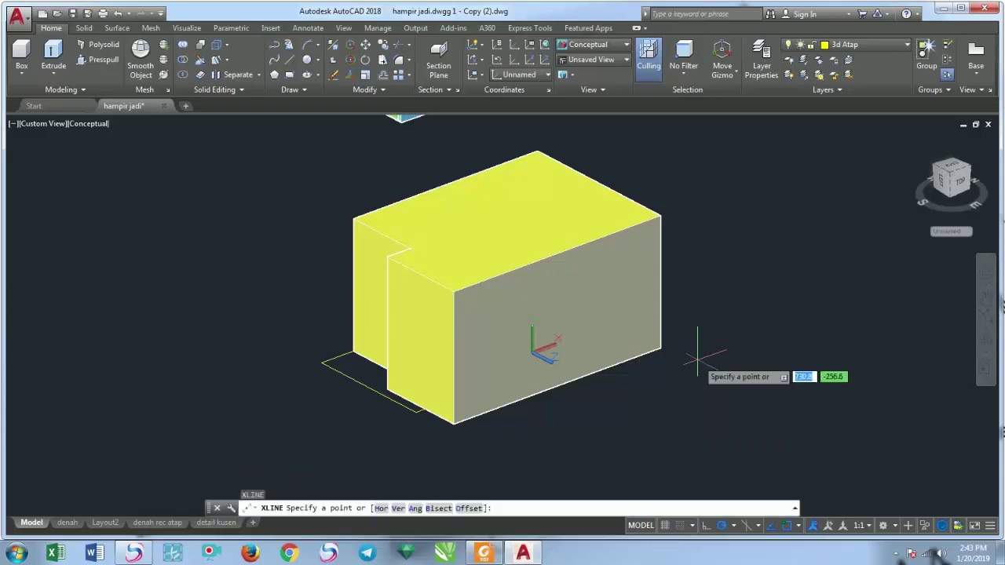
type("a")
key("Return")
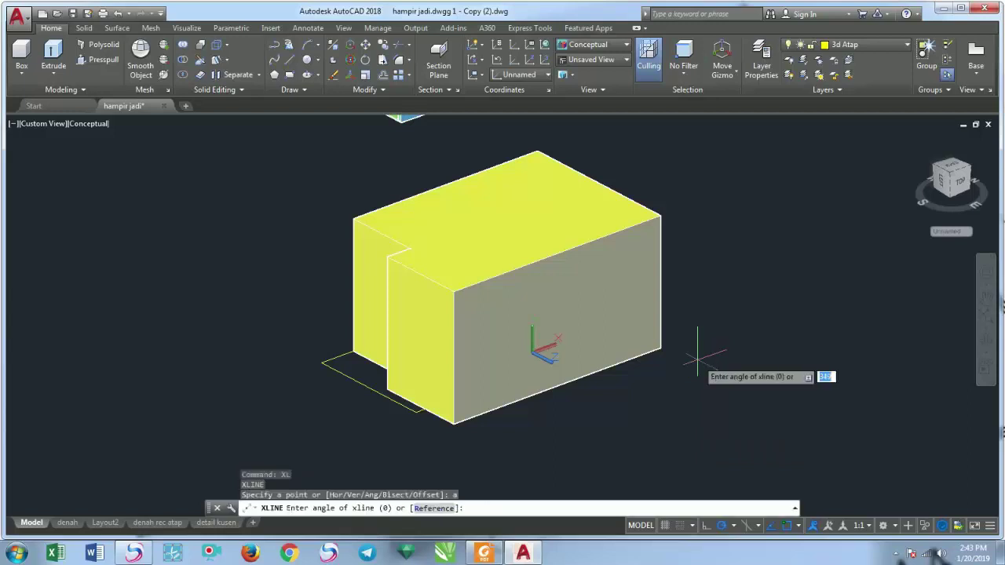
type("30")
key("Return")
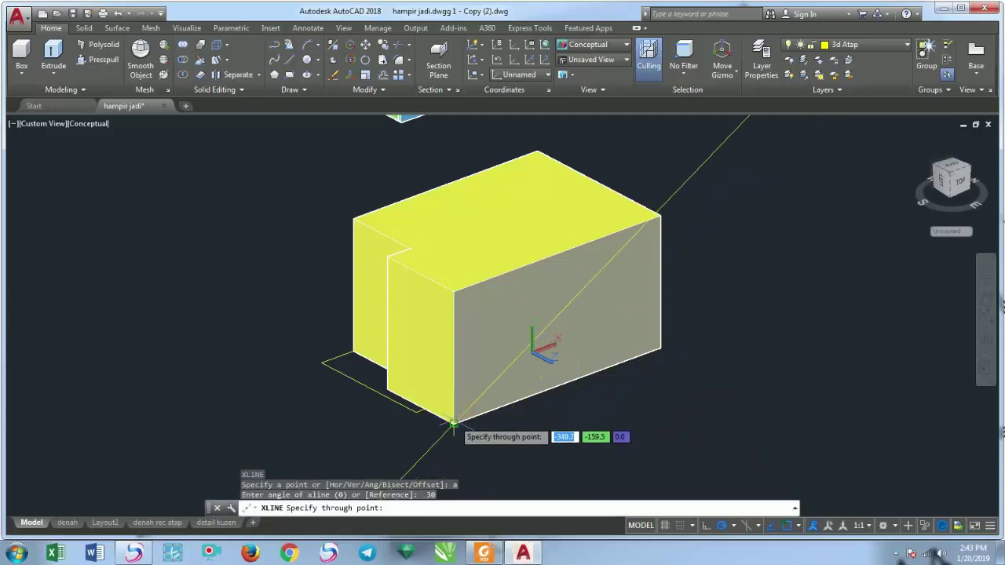
key("Return")
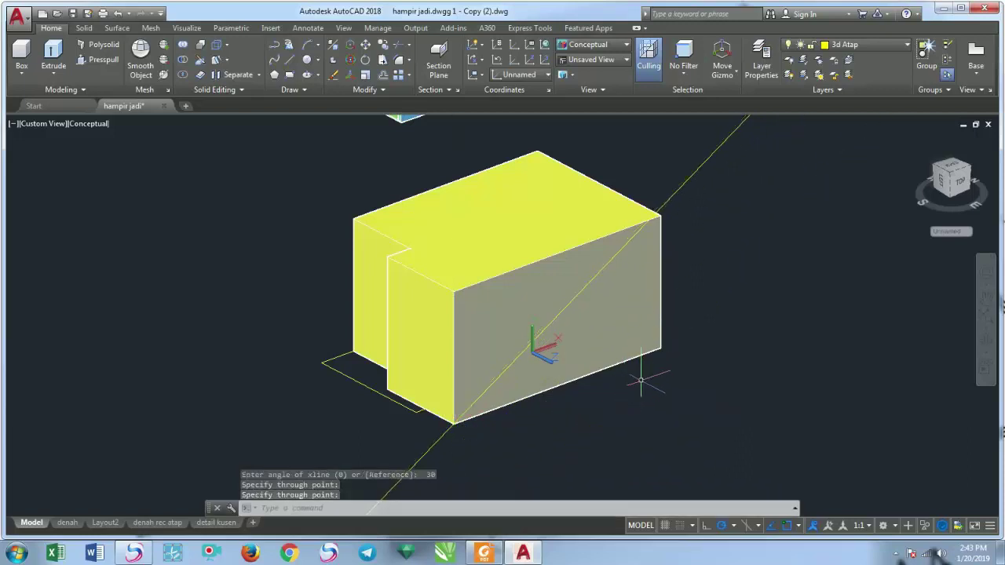
Start a second 30° construction line, then cancel it as unwanted
type("l")
key("Return")
type("a")
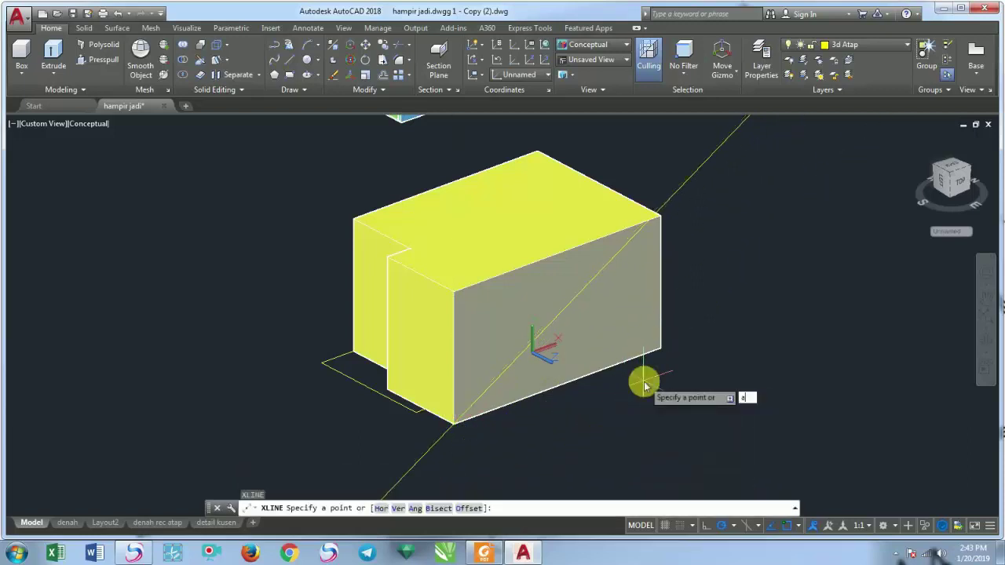
key("Return")
type("30")
key("Return")
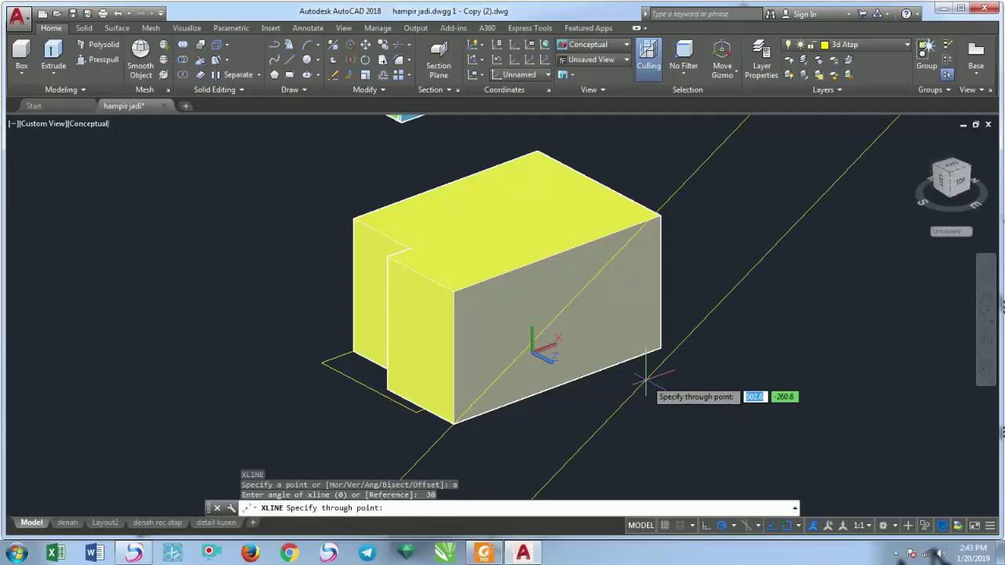
key("Escape")
key("Escape")
Draw a -30° construction line with XLINE through the other bottom corner
type("xl")
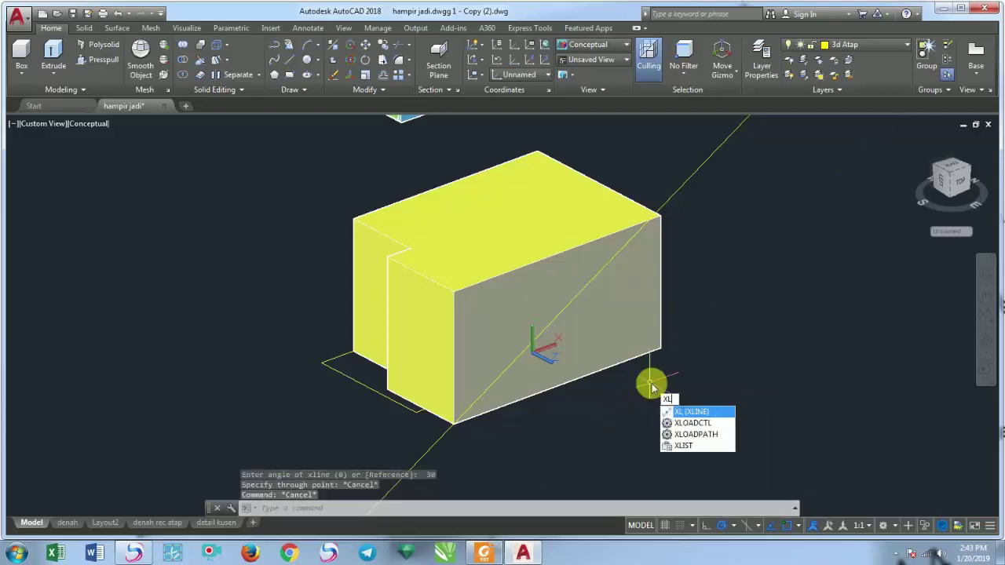
key("Return")
type("a")
key("Return")
type("-30")
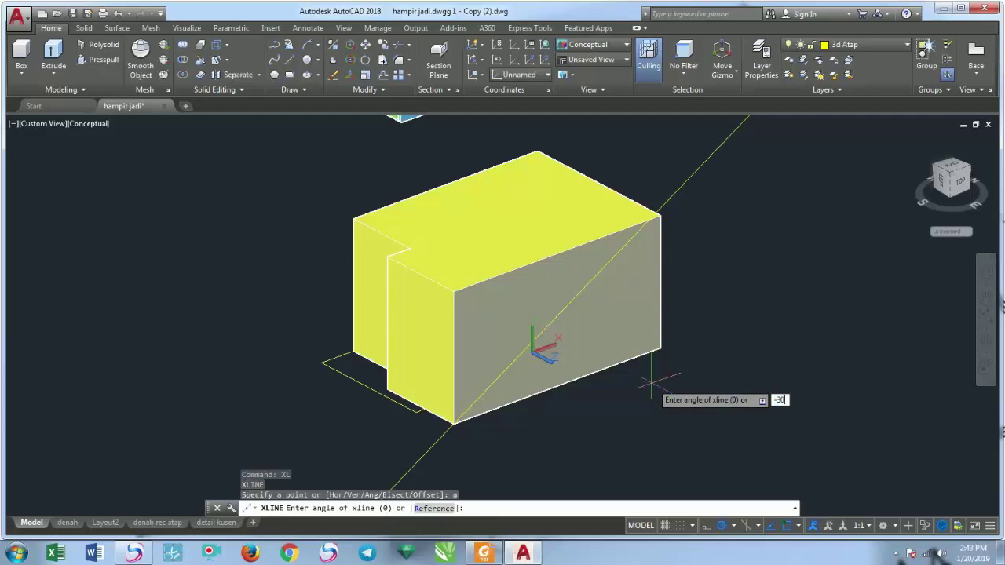
key("Return")
scroll(671, 349, "down", 3)
mouse_move(734, 315)
middle_mouse_down()
mouse_move(760, 292)
mouse_move(763, 240)
middle_mouse_up()
key("Return")
scroll(545, 285, "up", 3)
scroll(584, 270, "up", 2)
scroll(585, 288, "down", 1)
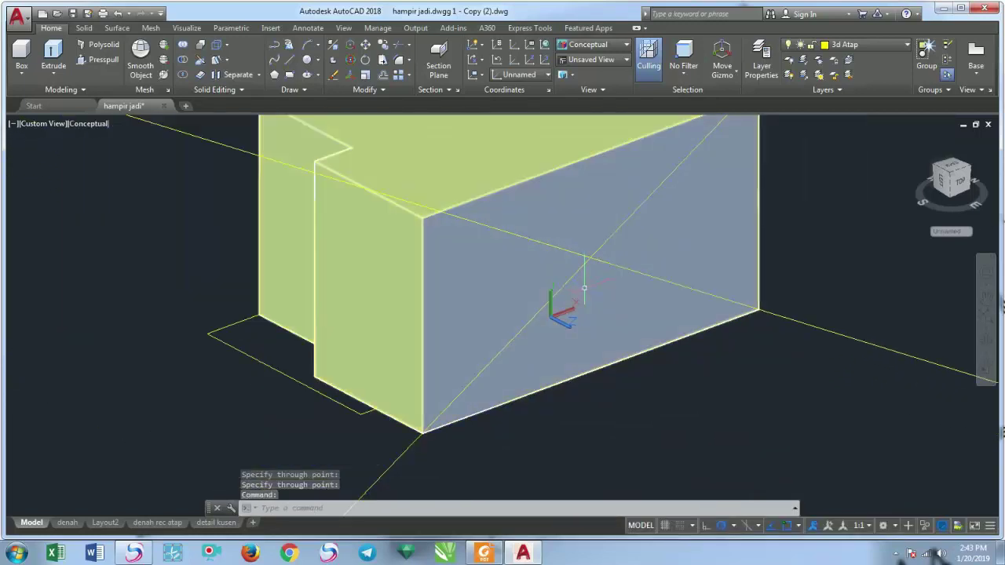
scroll(584, 288, "down", 2)
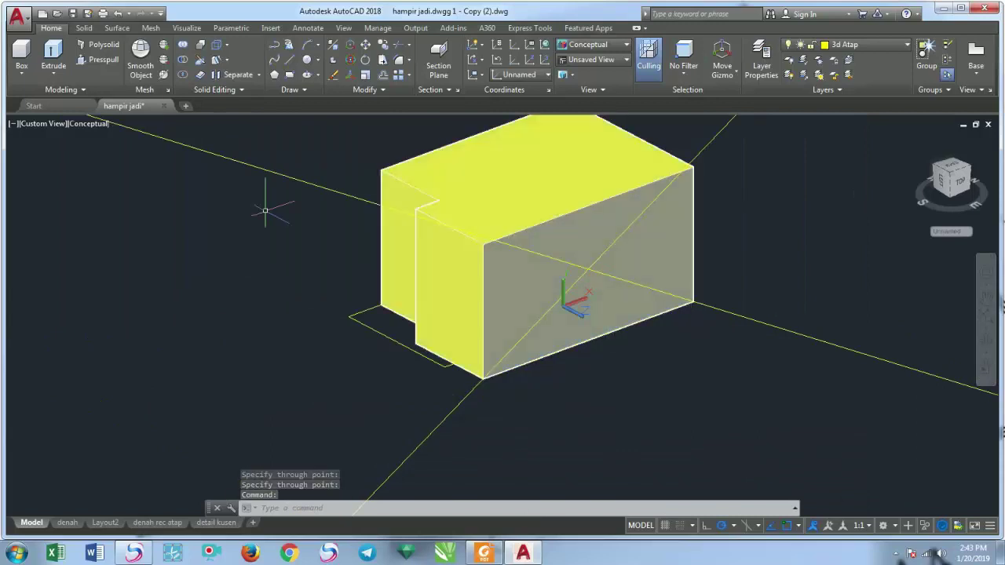
left_click(201, 61)
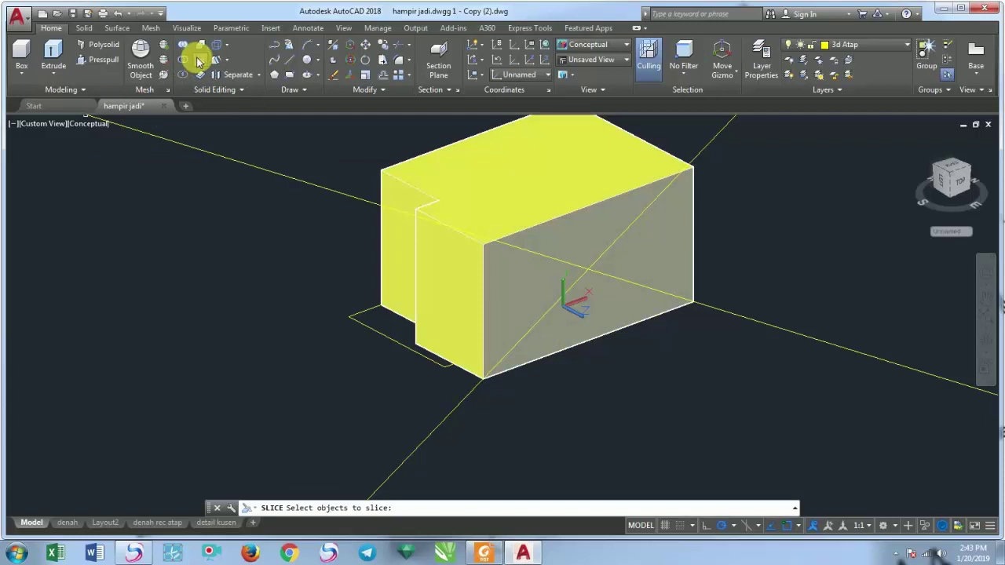
left_click(591, 203)
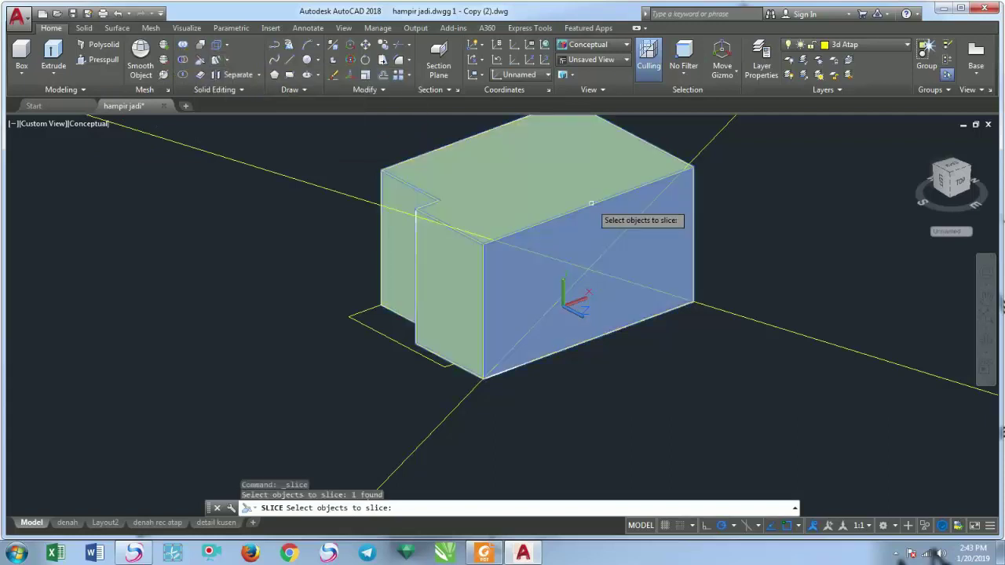
key("Return")
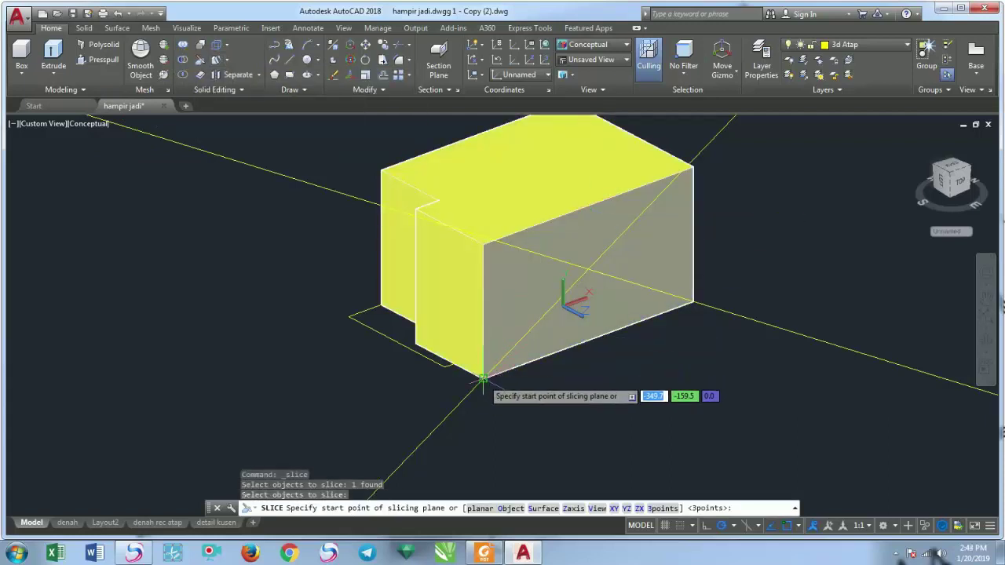
left_click(482, 380)
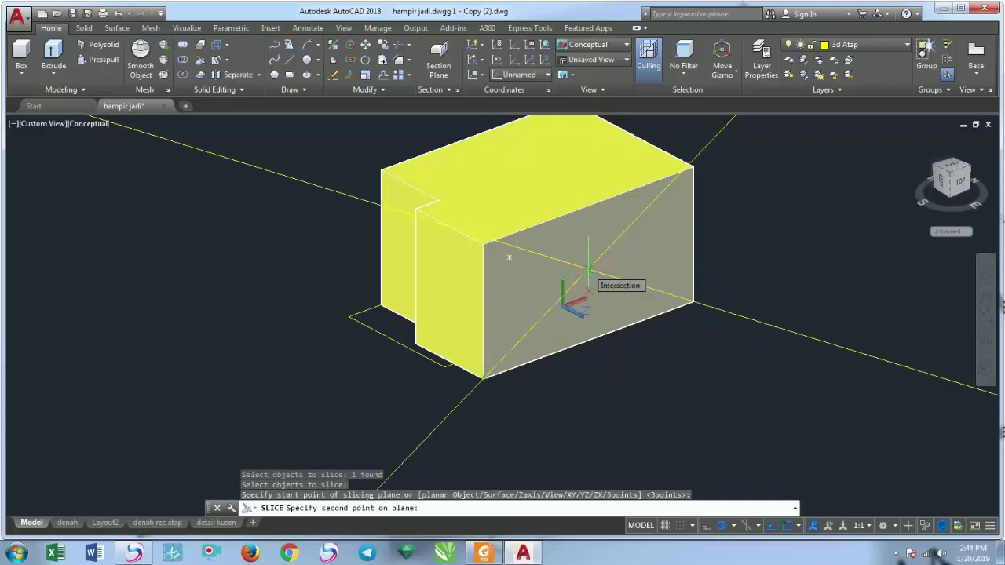
key("Escape")
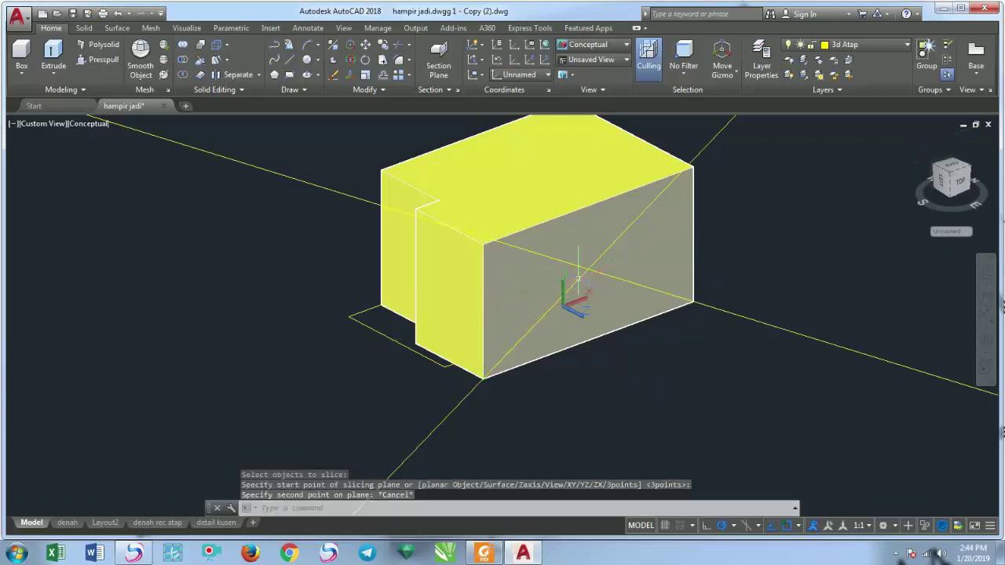
key("Escape")
type("OS")
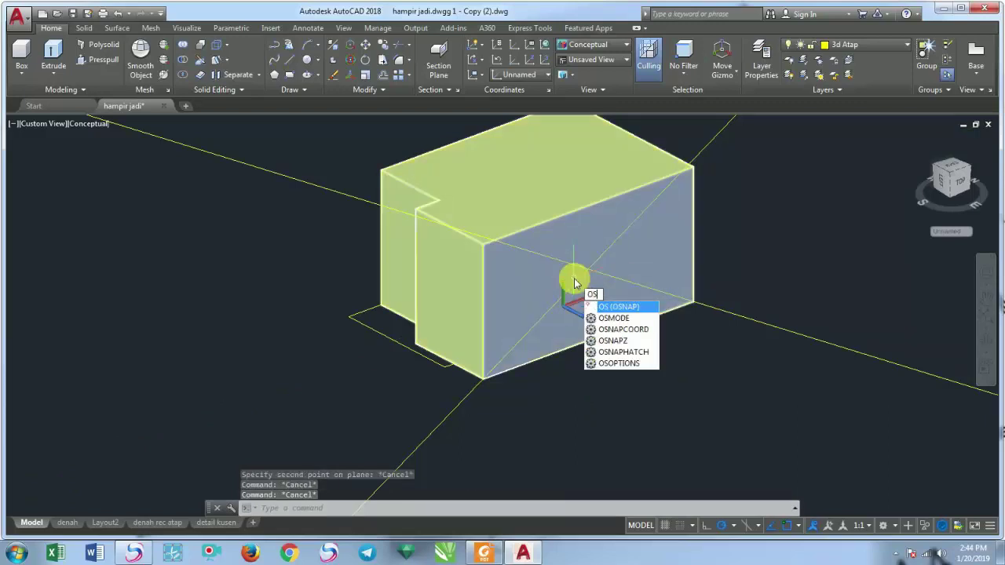
Turn on Intersection and Apparent intersection object snaps
key("Return")
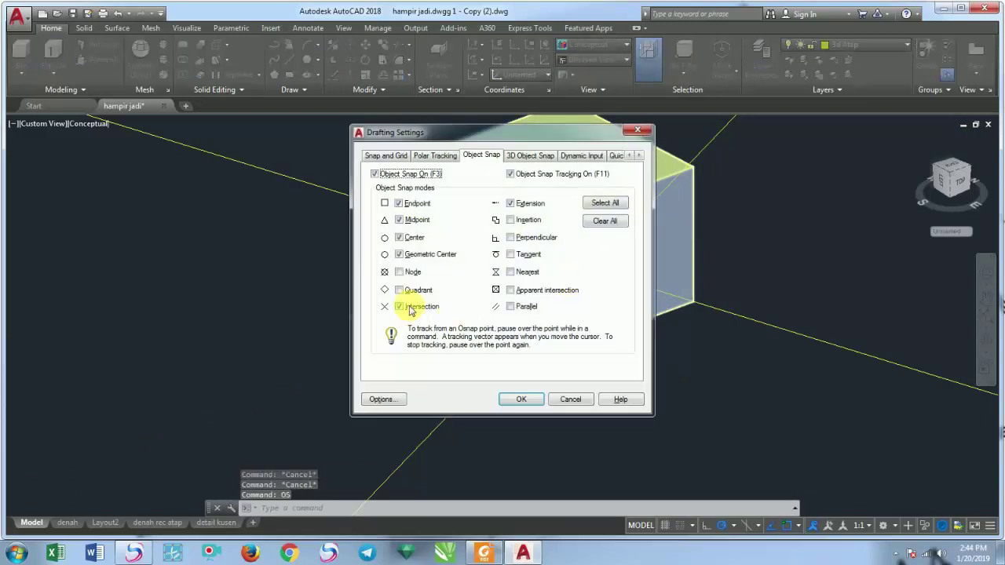
left_click(399, 307)
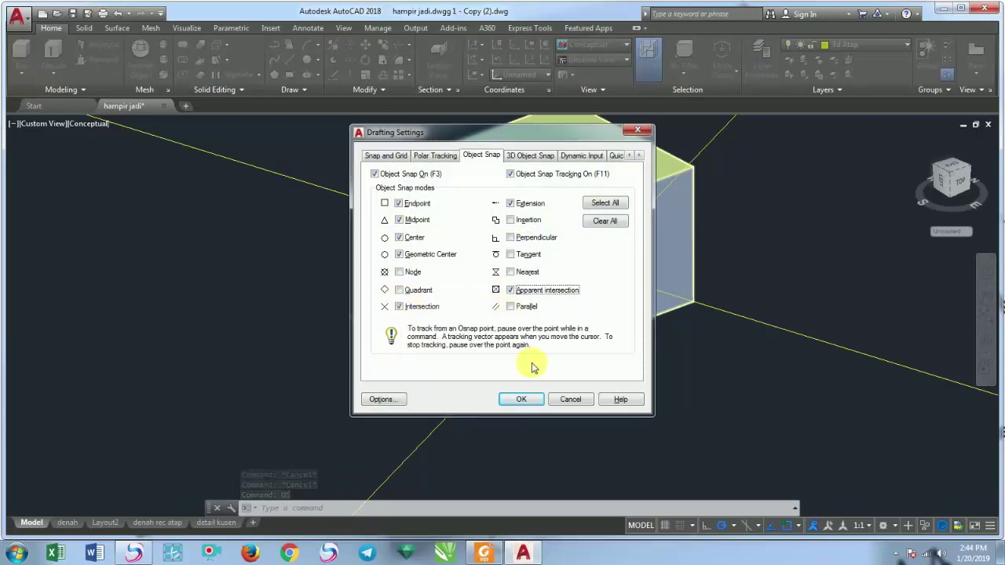
left_click(521, 399)
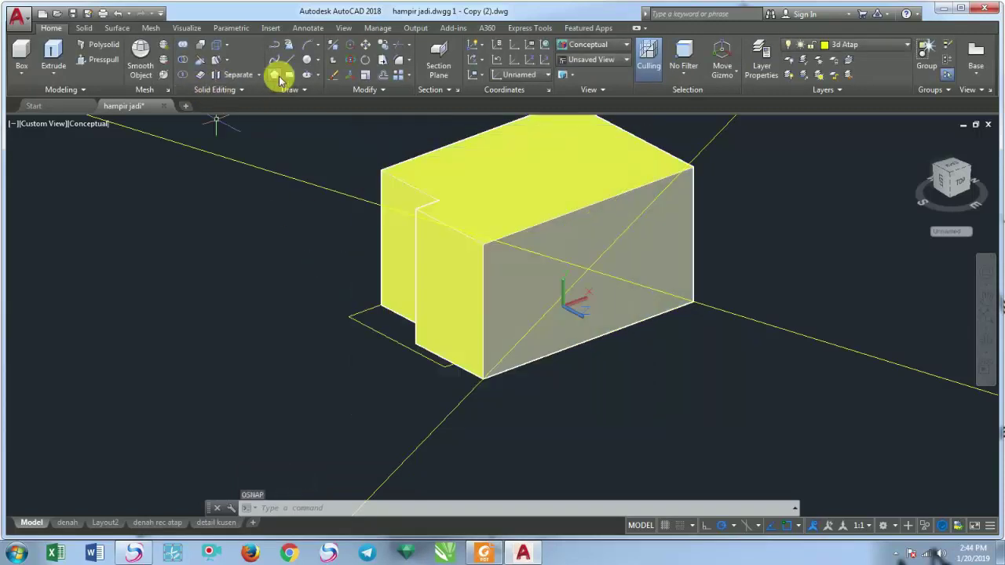
Try slicing the yellow box twice, abandoning both attempts
left_click(202, 63)
left_click(494, 285)
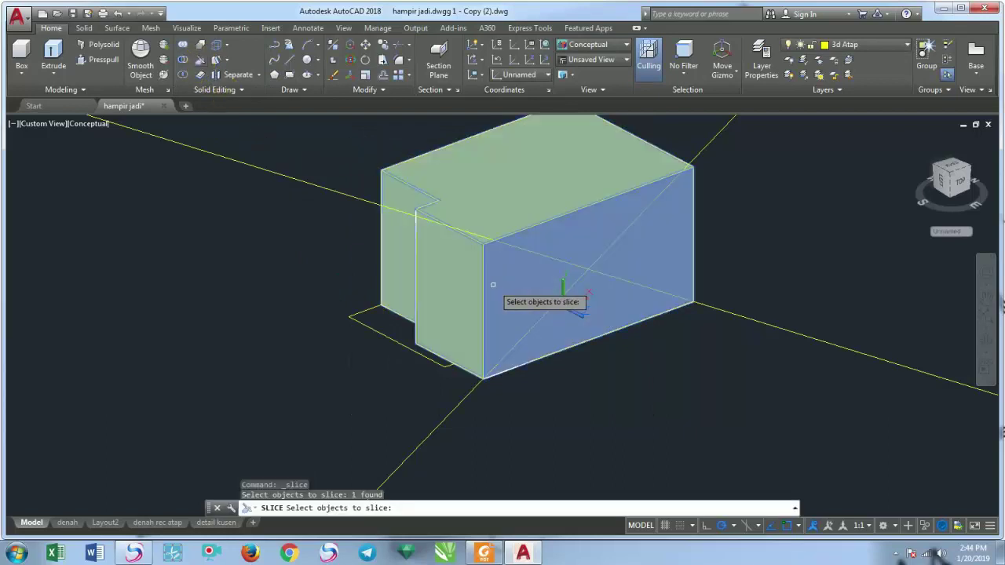
key("Return")
left_click(483, 378)
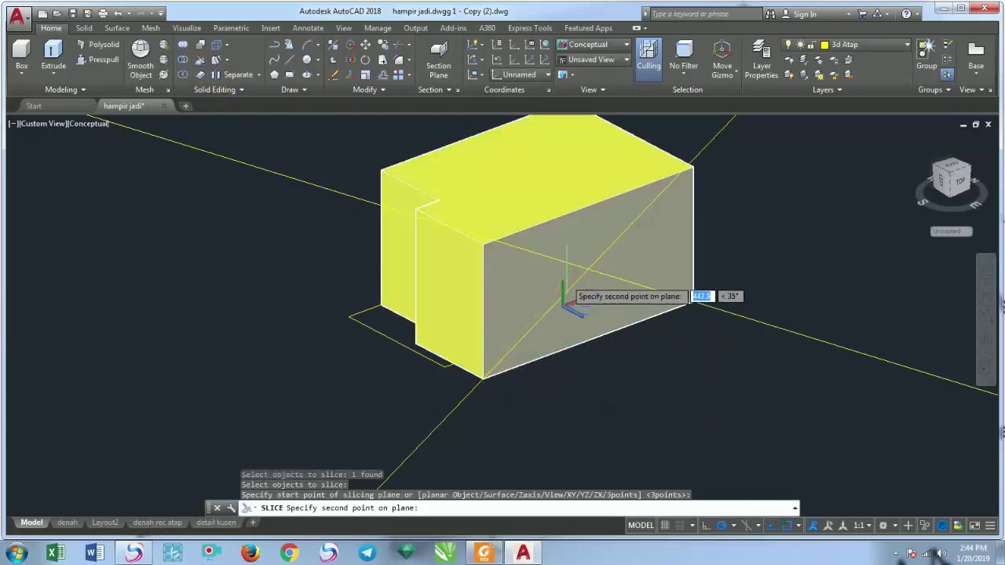
left_click(587, 270)
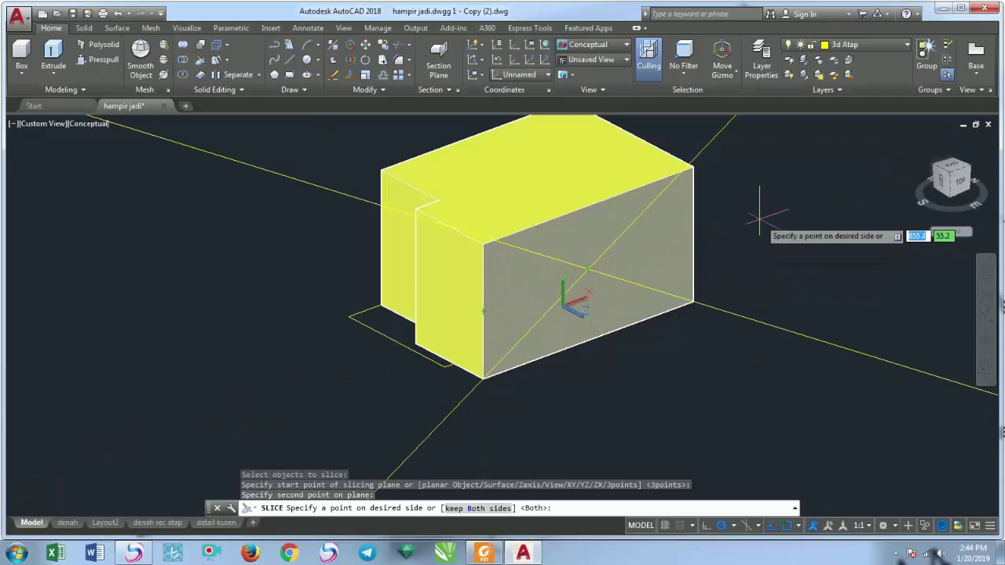
left_click(719, 237)
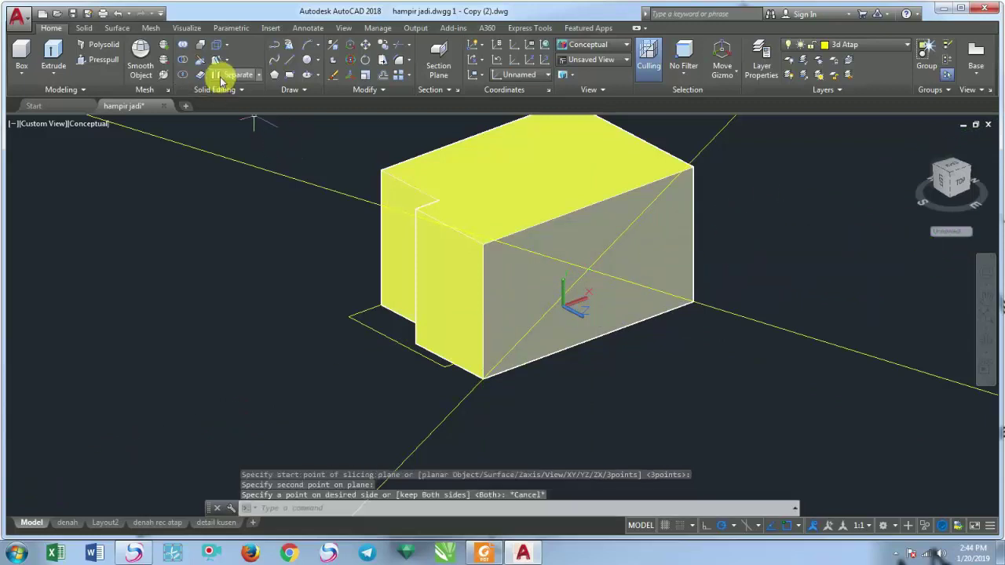
left_click(198, 61)
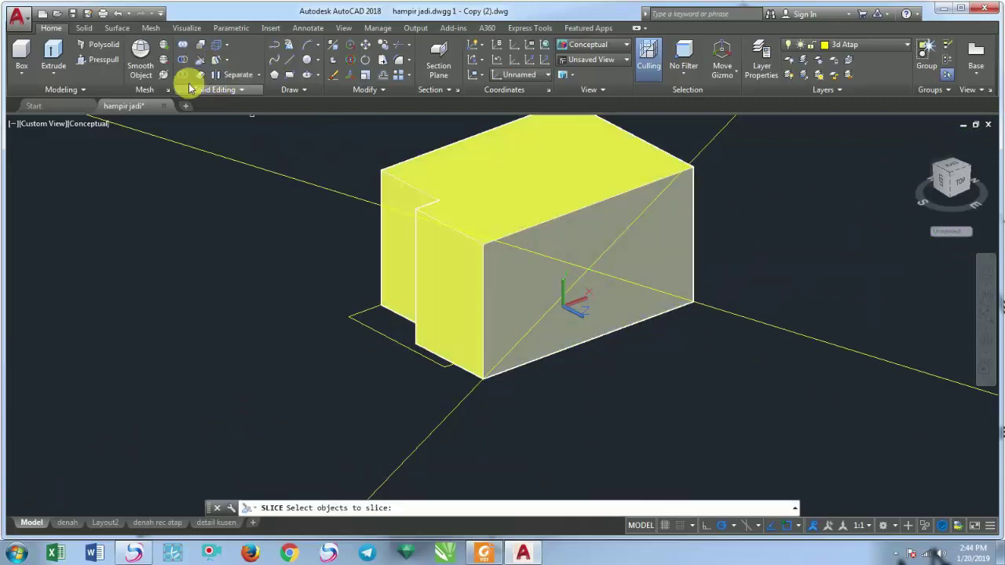
left_click(559, 212)
key("Return")
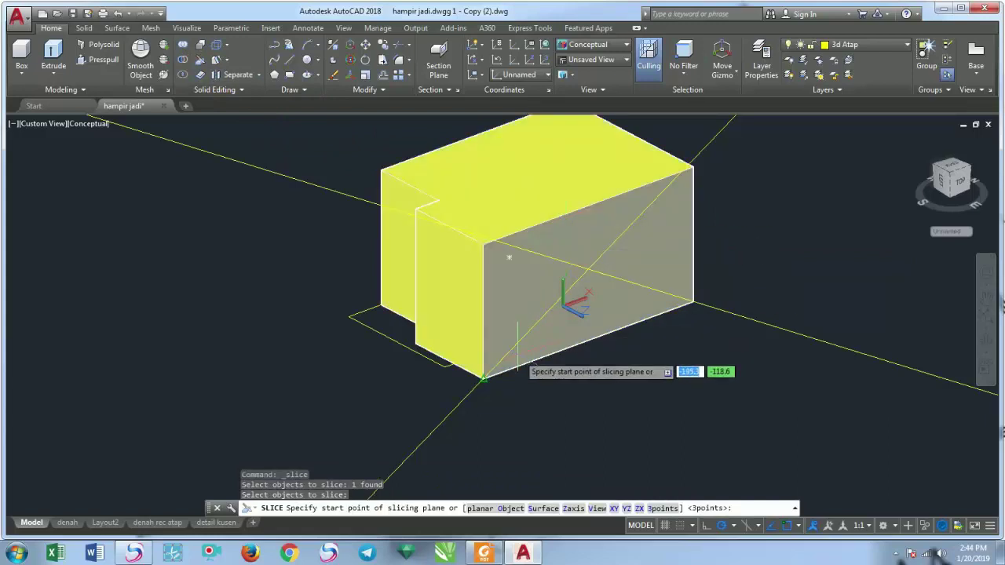
left_click(477, 362)
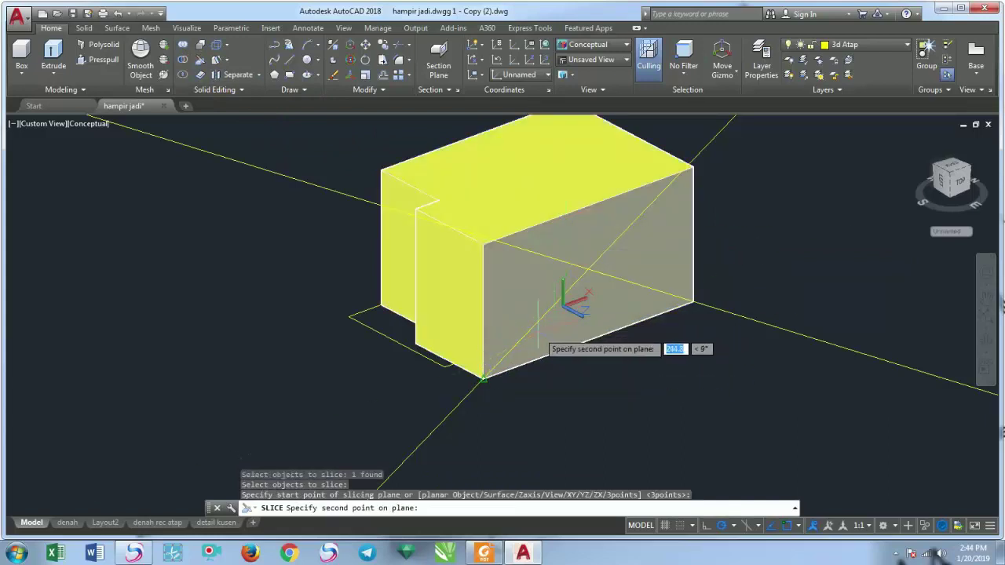
key("Escape")
Slice the box from the bottom corner through the lines' intersection, keeping the sloped wedge
left_click(203, 67)
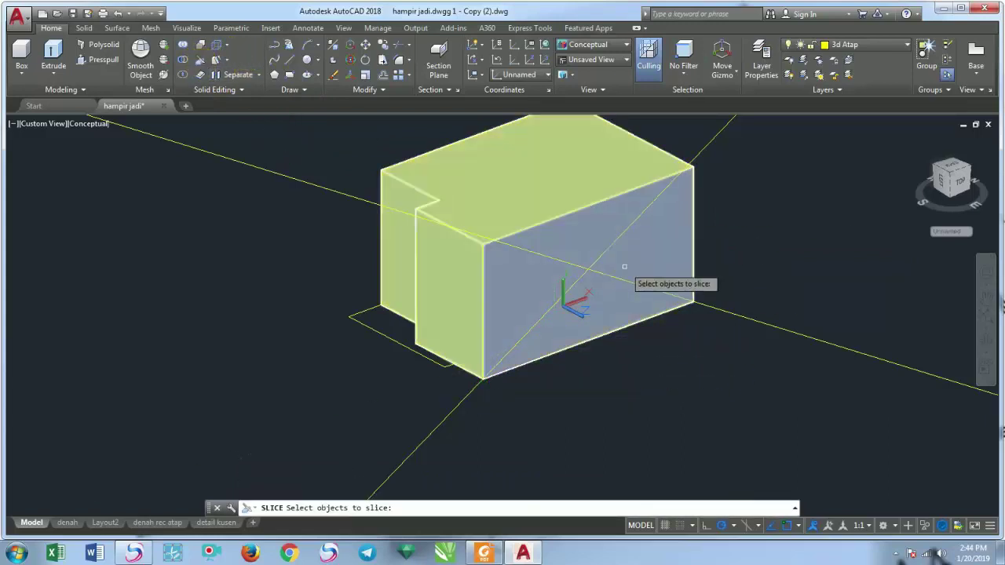
left_click(587, 206)
key("Return")
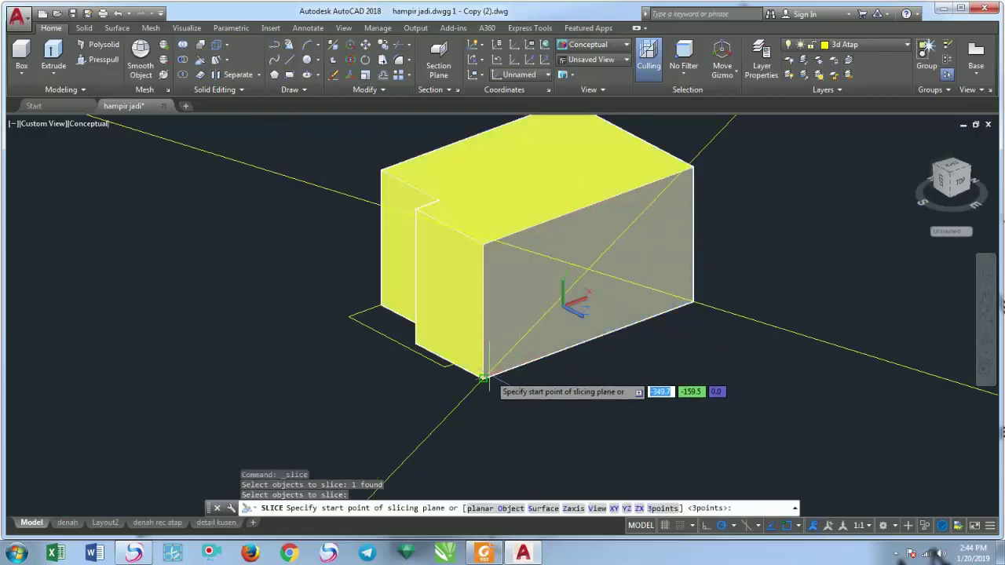
left_click(484, 377)
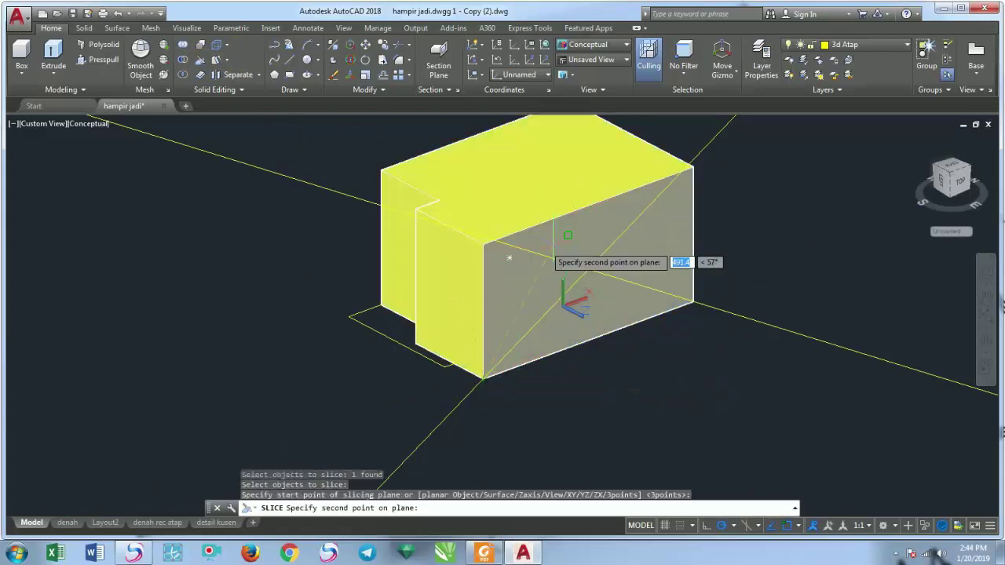
left_click(588, 271)
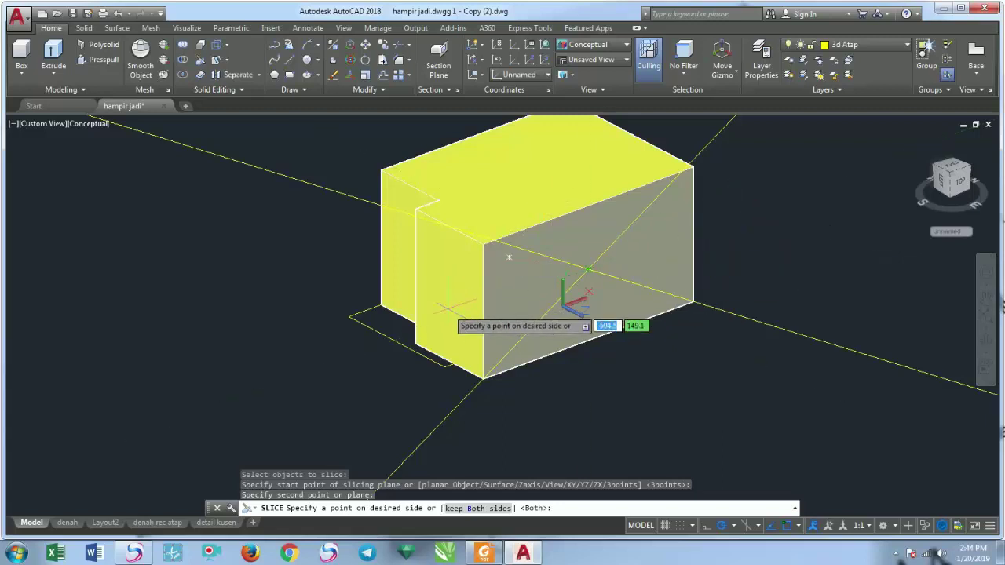
left_click(737, 213)
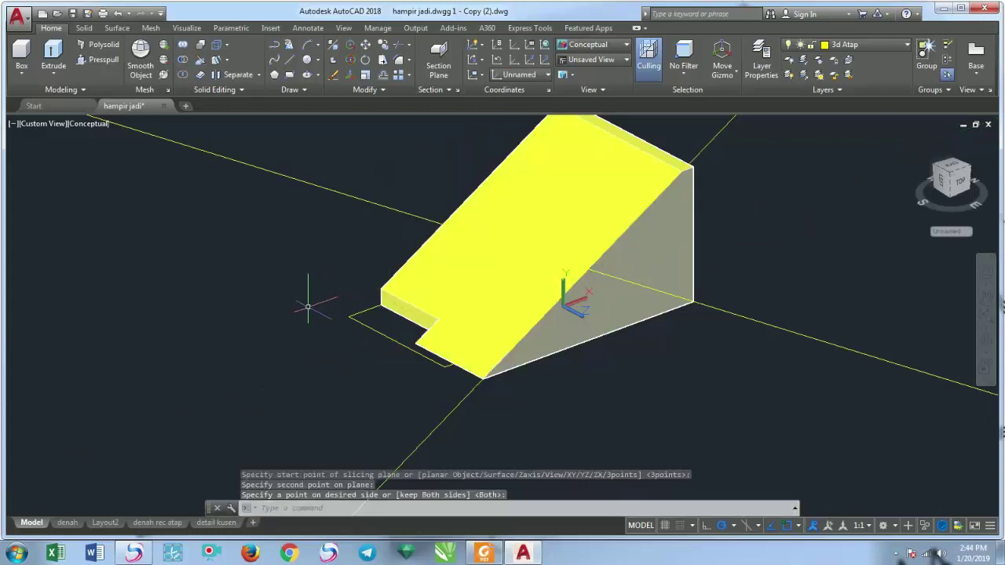
middle_click_drag(279, 342, 244, 386)
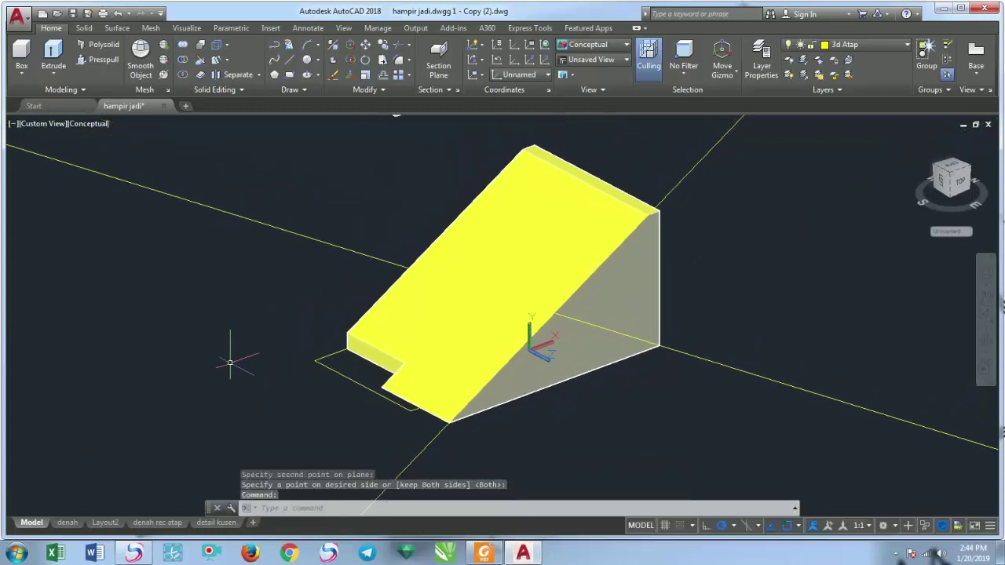
left_click(493, 324)
scroll(493, 324, "up", 2)
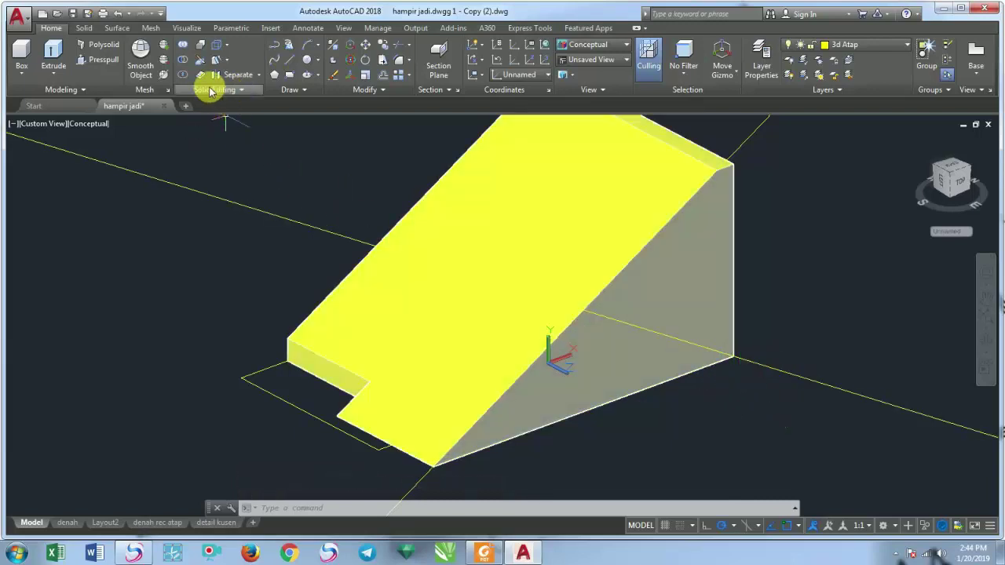
Slice the wedge along the -30° slope, keeping the lower part
left_click(199, 62)
left_click(698, 256)
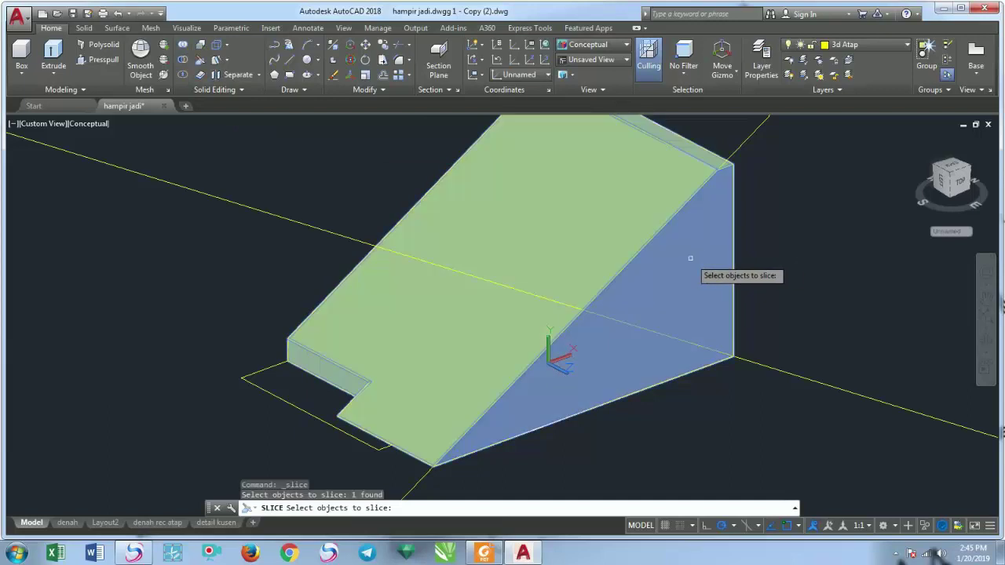
key("Return")
left_click(732, 373)
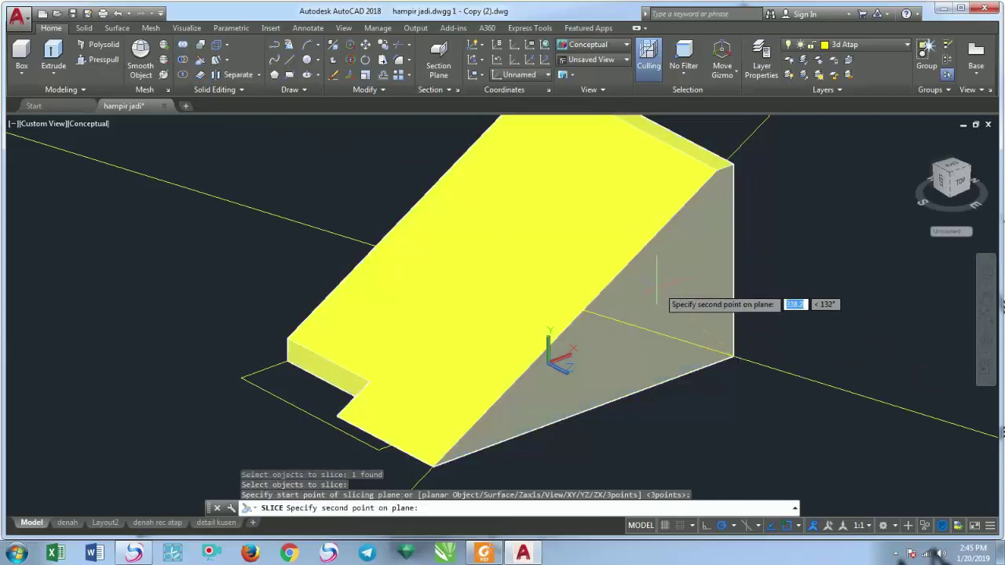
left_click(582, 311)
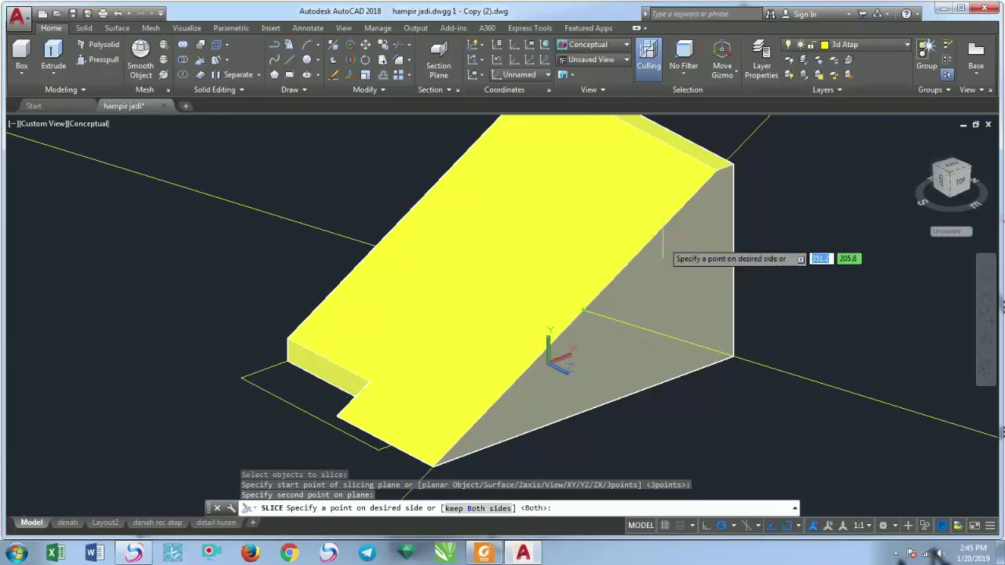
left_click(437, 357)
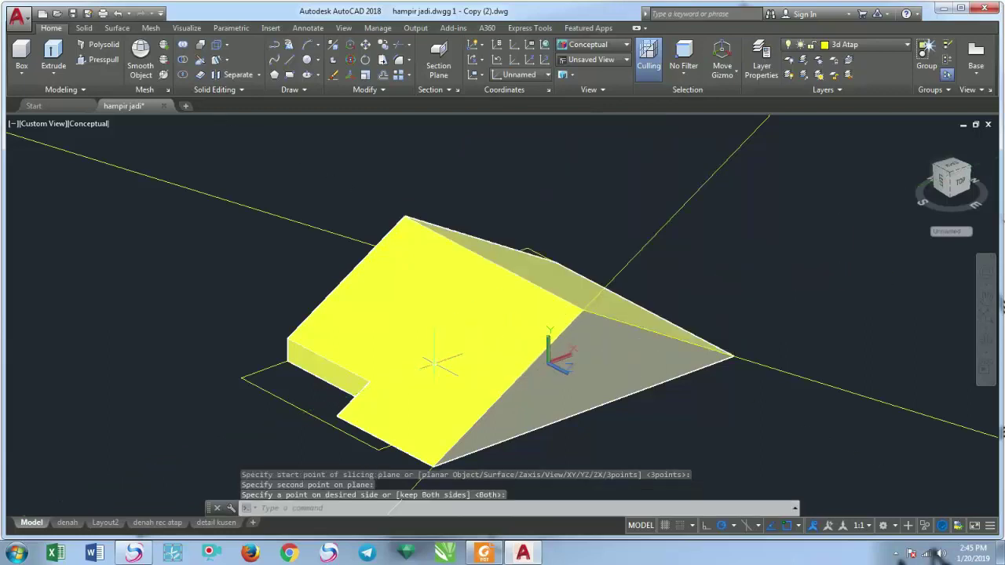
scroll(503, 377, "down", 3)
scroll(559, 278, "up", 1)
Erase the two construction lines, leaving the roof solid selected
left_click(671, 220)
left_click(644, 189)
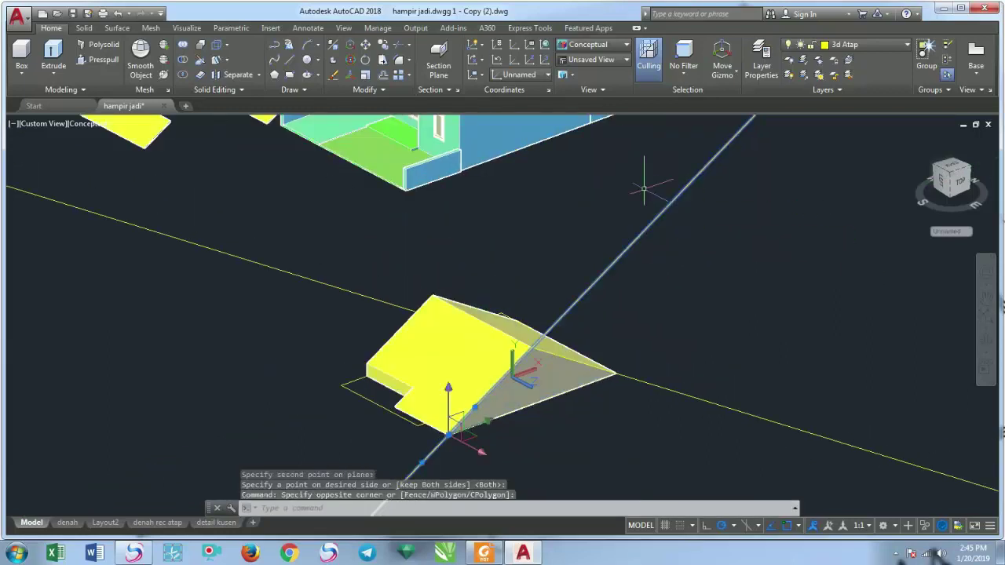
left_click(731, 424)
left_click(731, 323)
key("Delete")
scroll(628, 369, "up", 2)
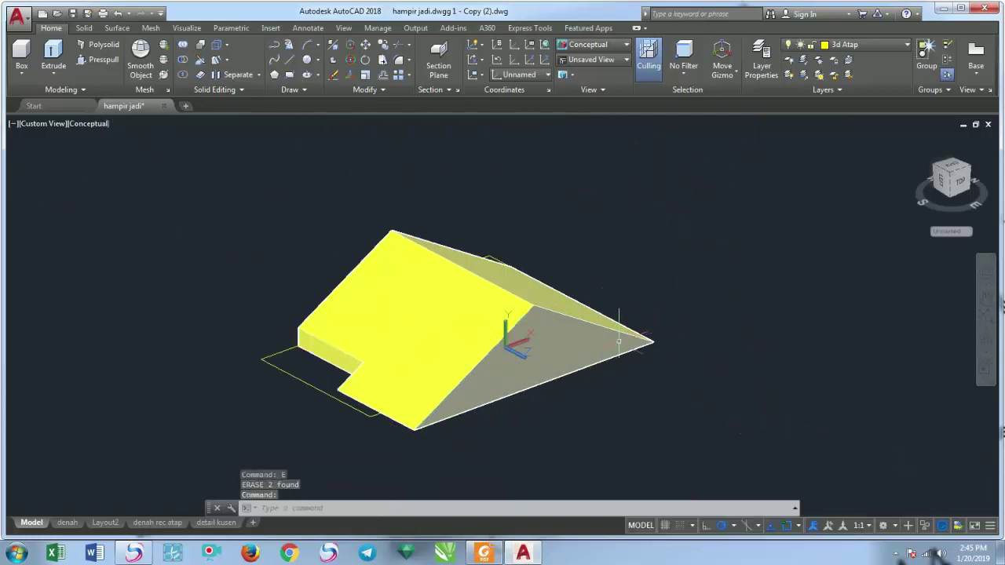
left_click(586, 352)
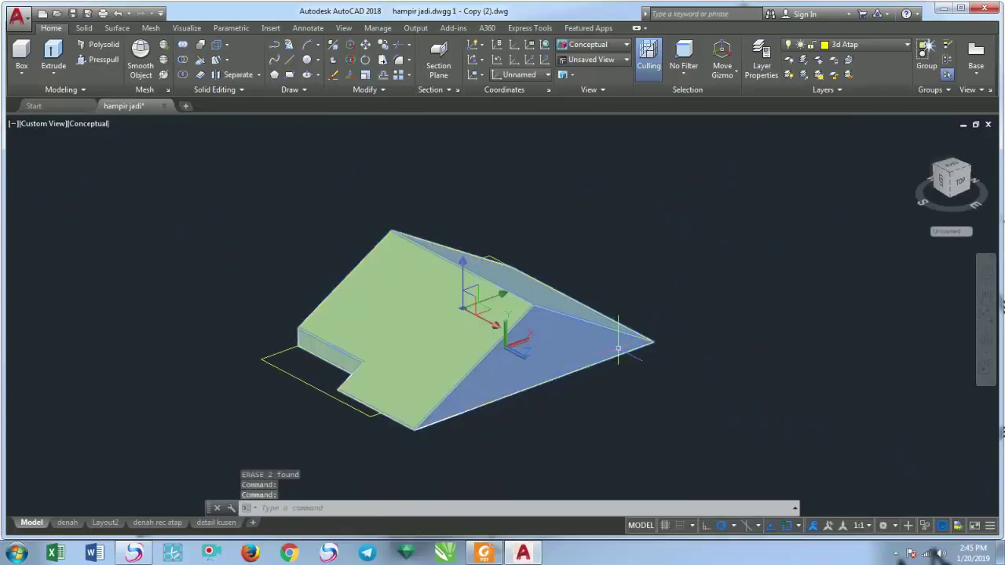
Copy the roof solid 5 units from a picked base point
type("o")
key("Return")
left_click(651, 343)
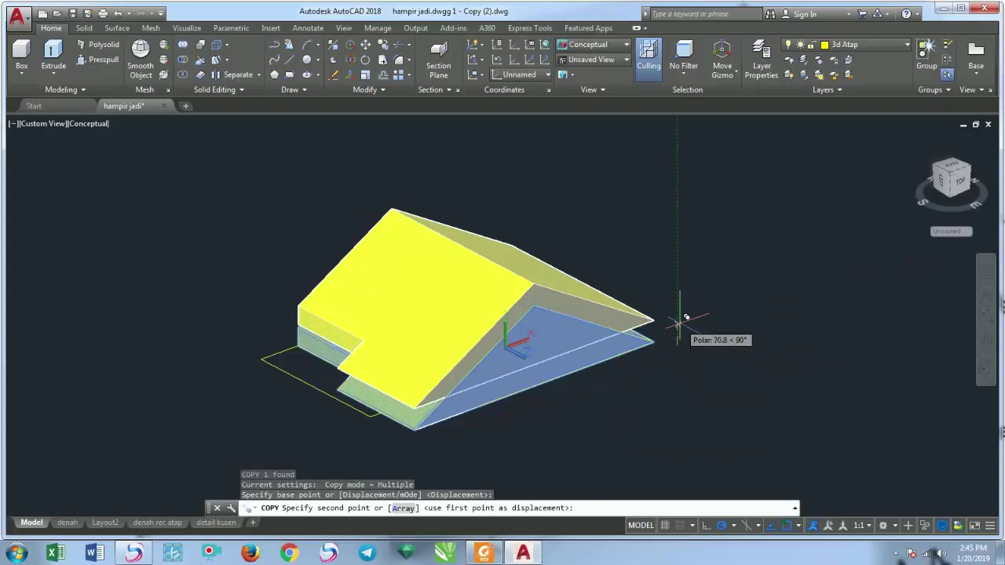
type("5")
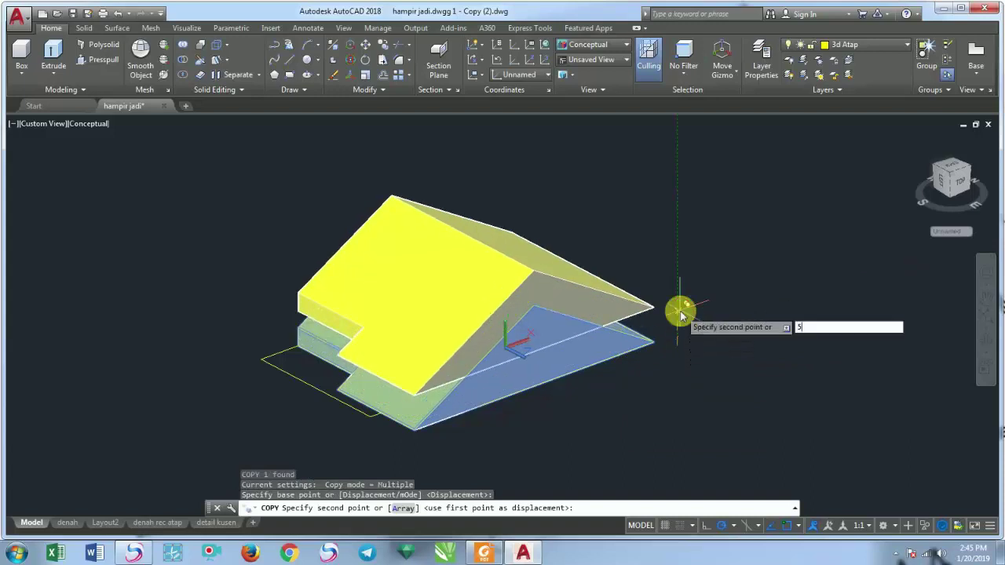
key("Return")
scroll(573, 337, "up", 2)
scroll(524, 251, "up", 2)
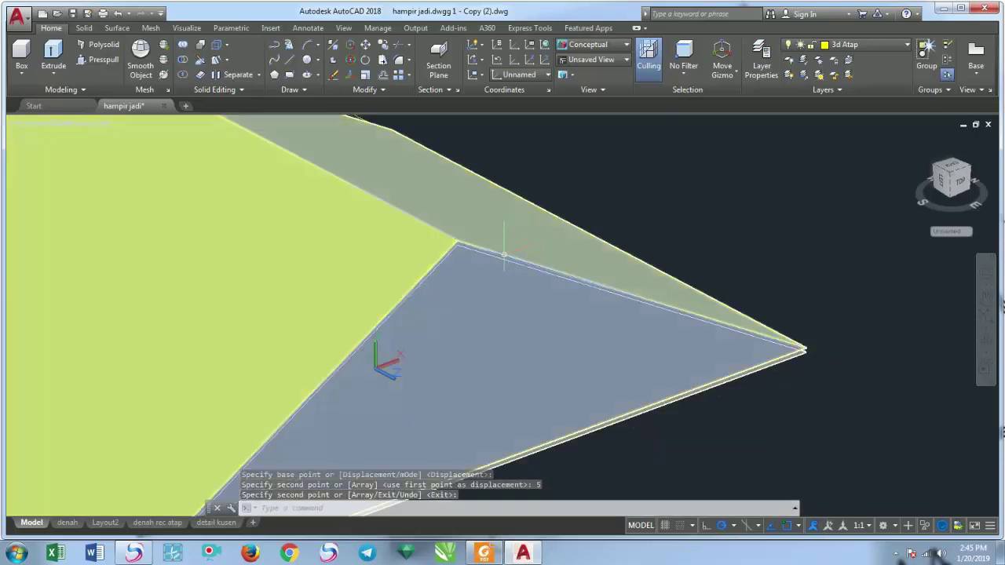
key("Return")
Start and cancel a subtraction, delete the solid, then undo back past the roof copy
left_click(186, 73)
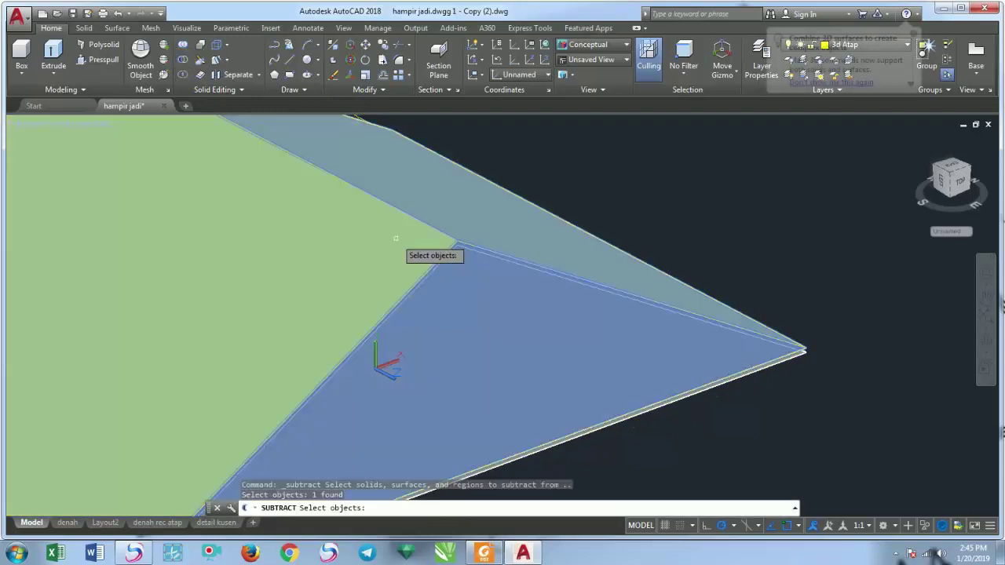
left_click(472, 336)
key("Return")
scroll(473, 335, "down", 3)
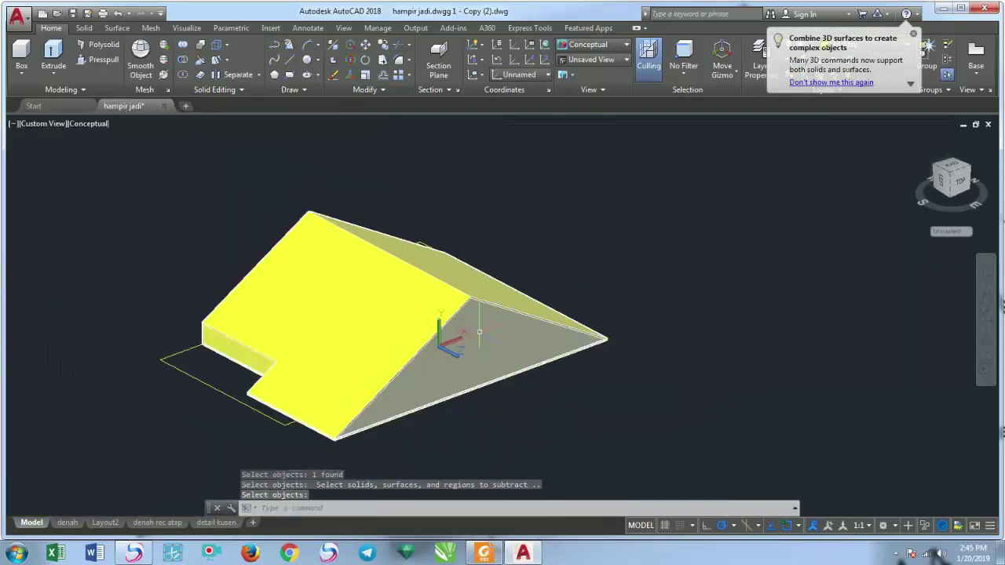
key("Return")
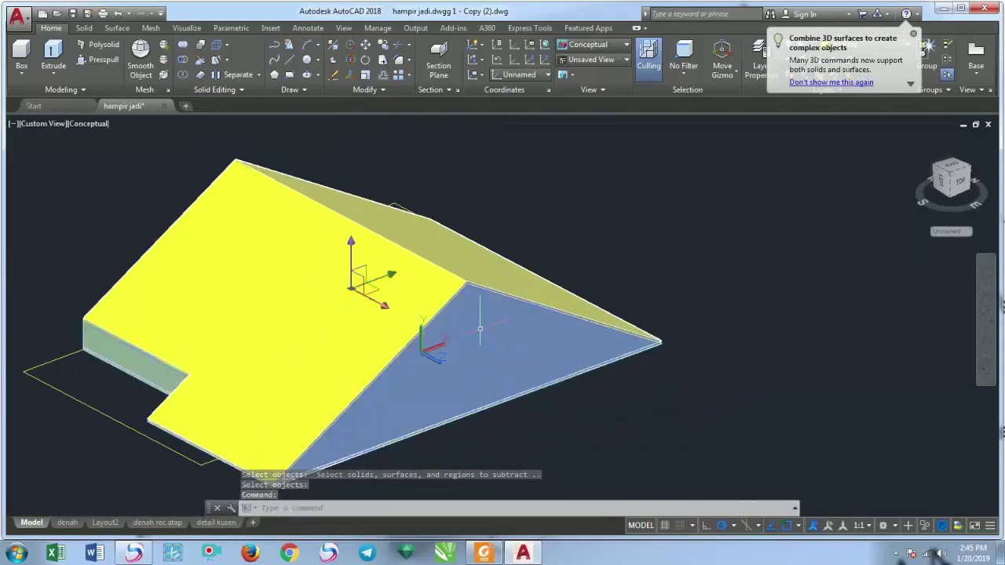
key("Delete")
key("ctrl+z")
key("ctrl+z")
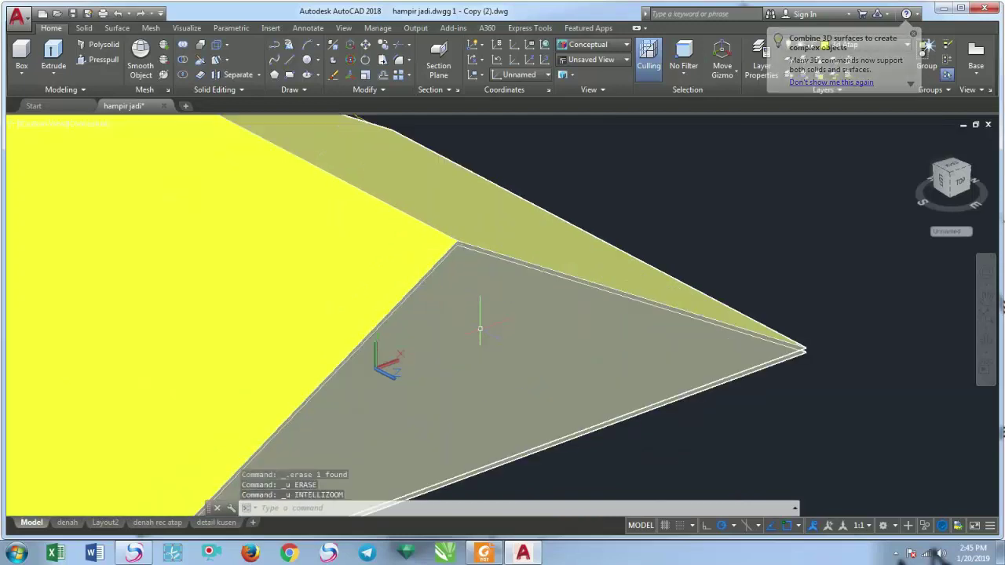
key("ctrl+z")
key("ctrl+z")
key("ctrl+z")
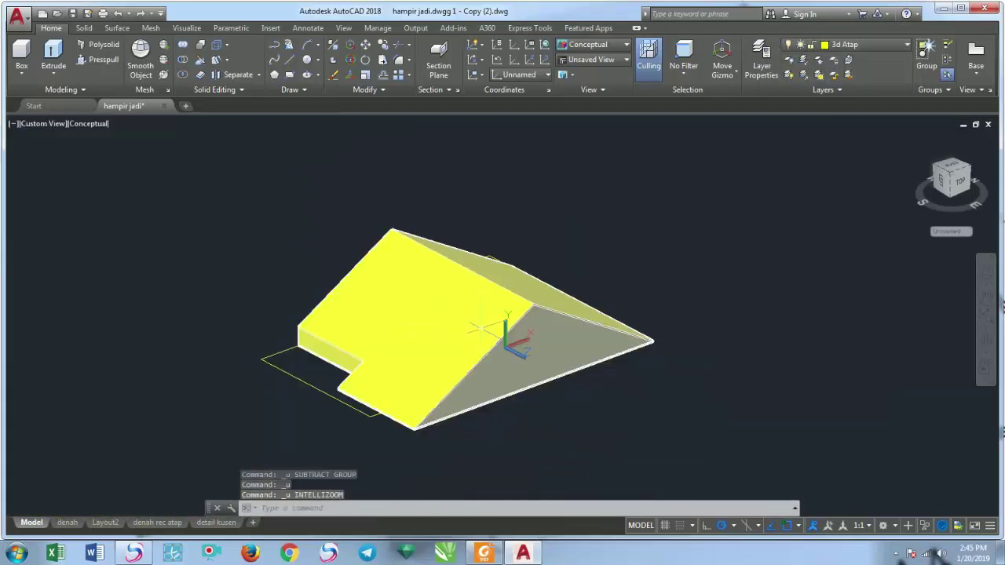
key("ctrl+z")
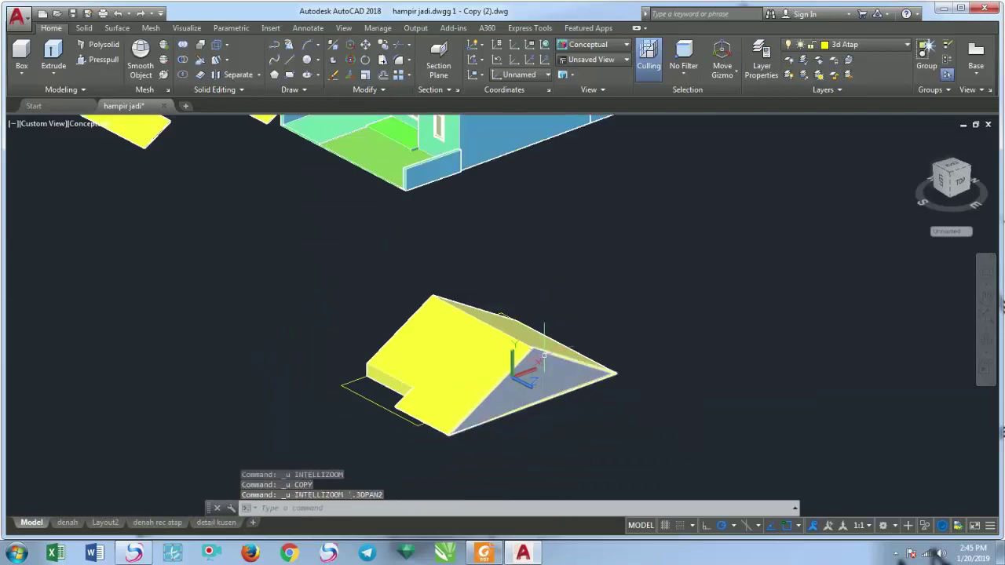
key("ctrl+z")
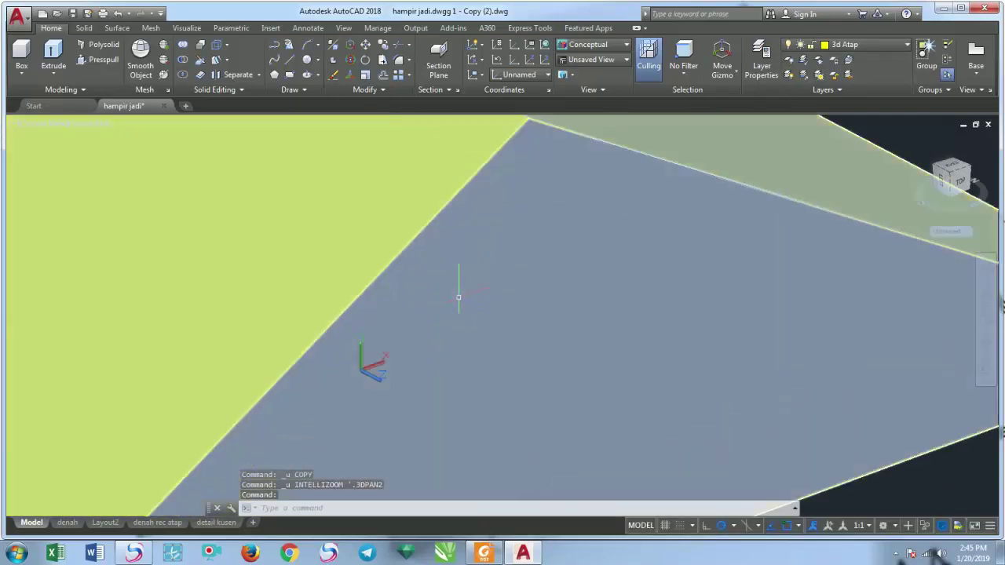
Reset the coordinate system to World
key("ctrl+z")
type("UCS")
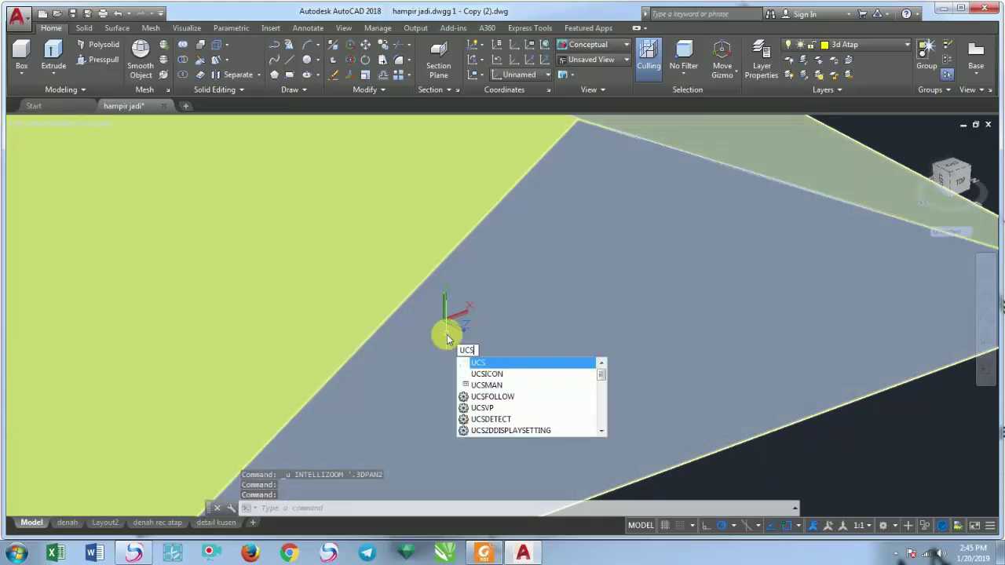
key("Return")
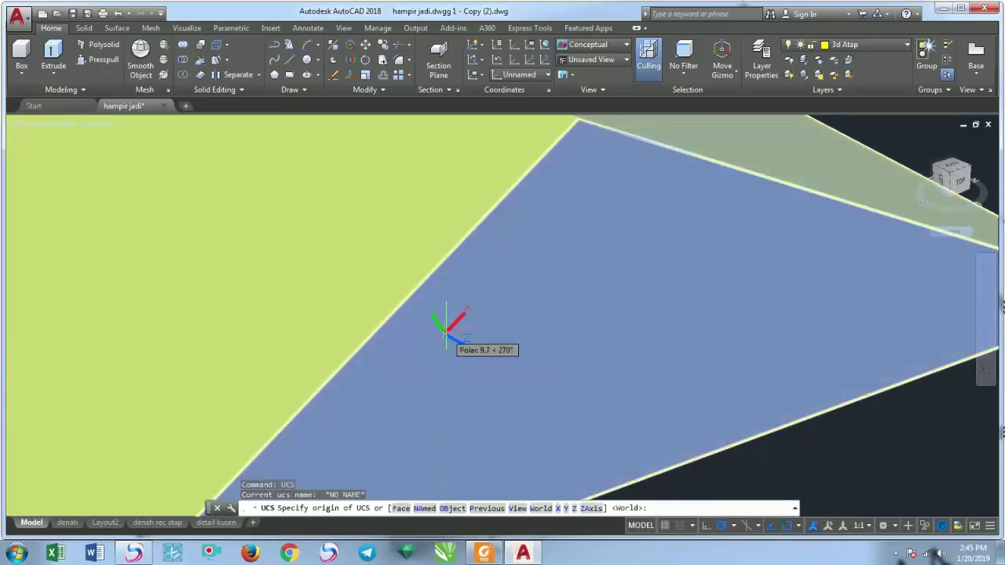
type("w")
key("Return")
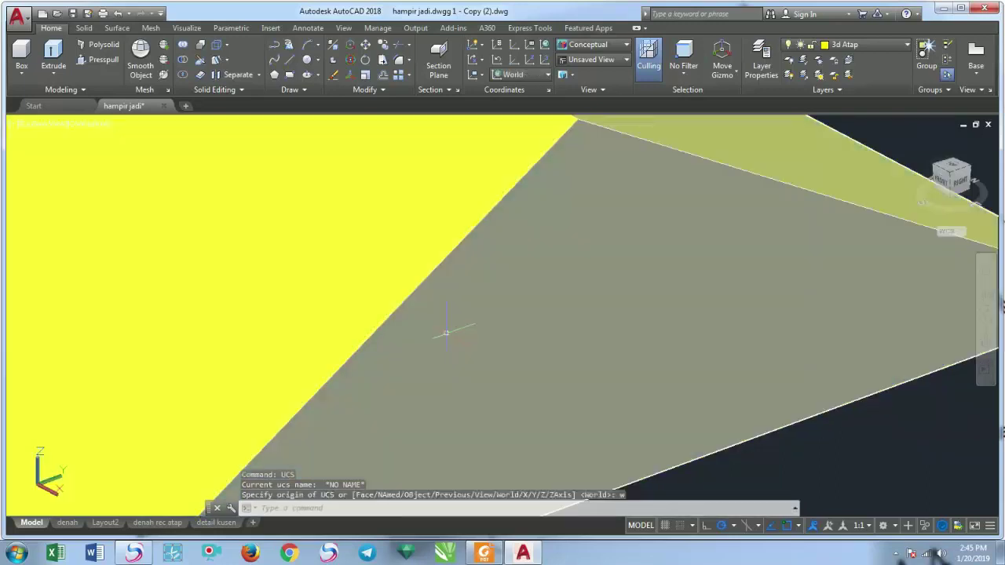
scroll(390, 401, "down", 5)
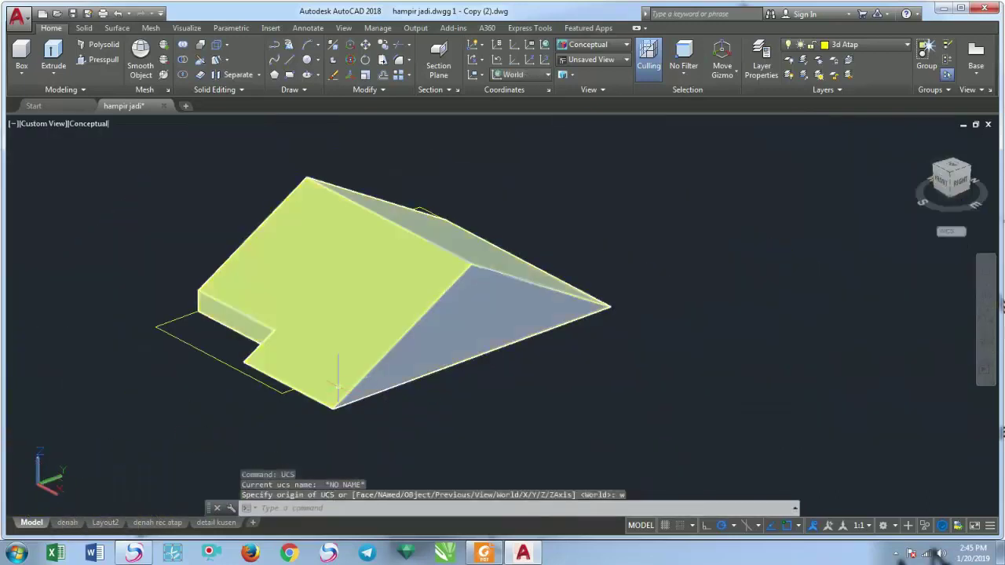
Copy the roof solid 5 units straight up
left_click(468, 336)
scroll(468, 336, "up", 2)
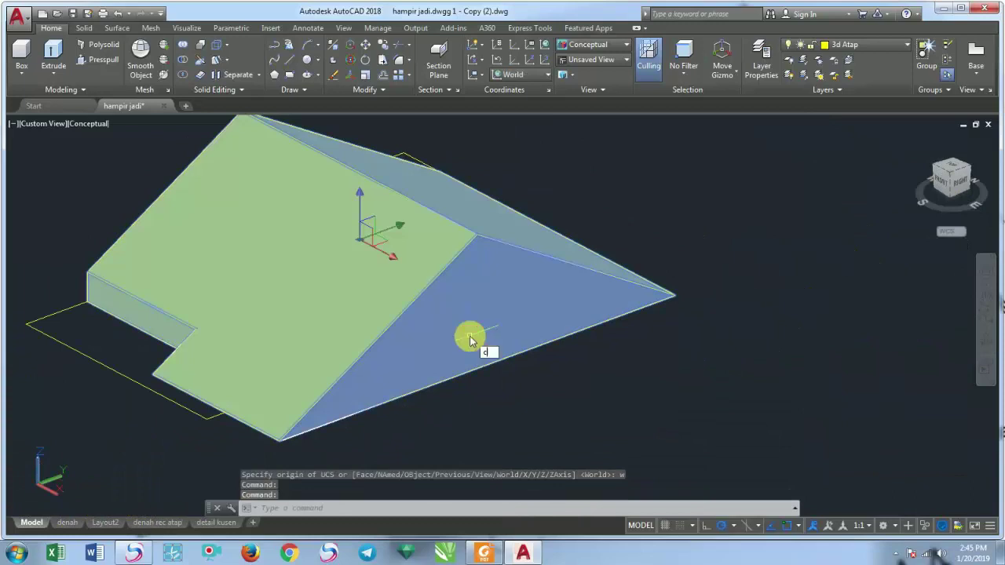
key("Return")
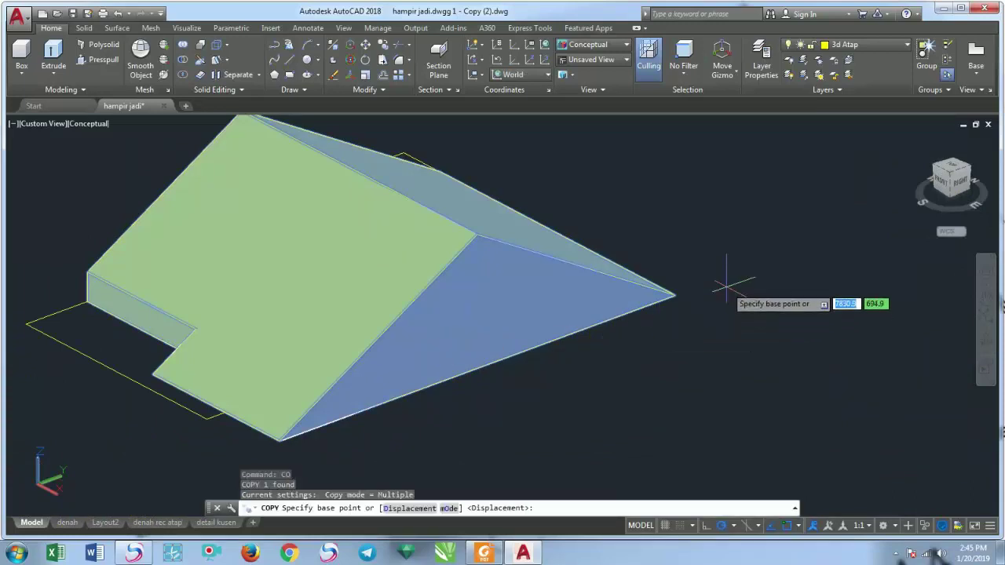
left_click(726, 282)
type("5")
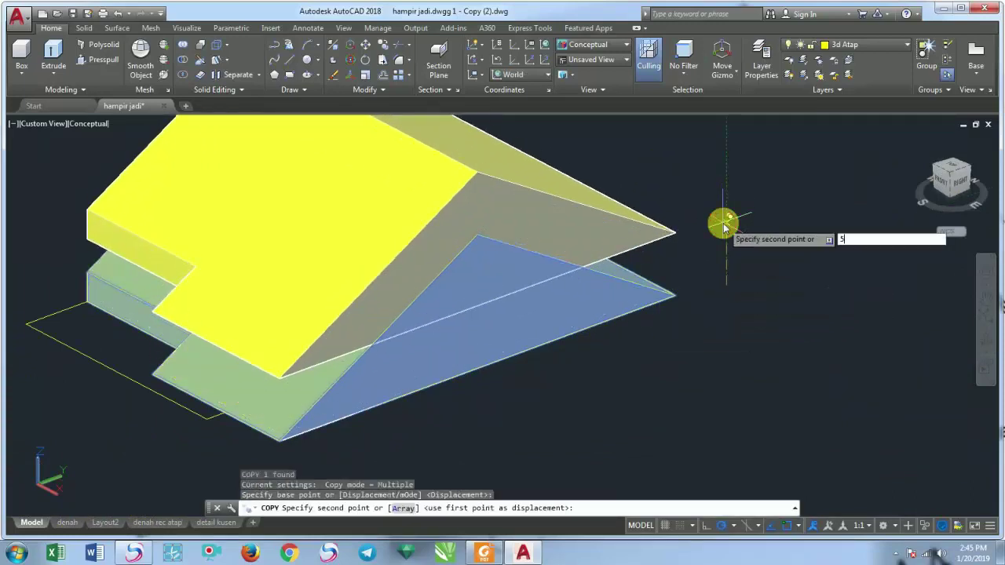
key("Return")
key("Return")
scroll(552, 307, "up", 3)
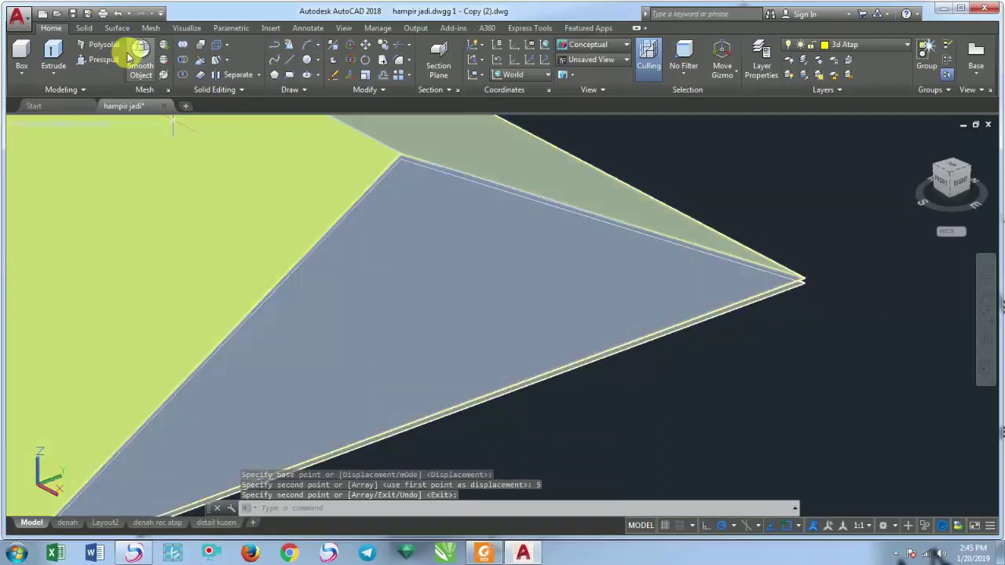
Subtract the raised roof copy from the original roof wedge
left_click(180, 67)
left_click(271, 203)
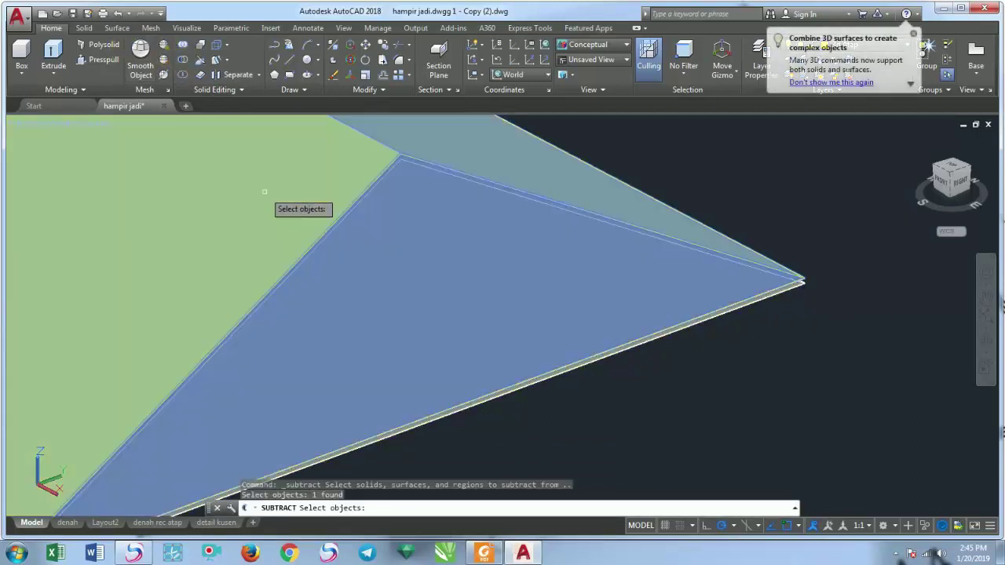
scroll(357, 206, "up", 2)
scroll(369, 196, "up", 1)
key("Return")
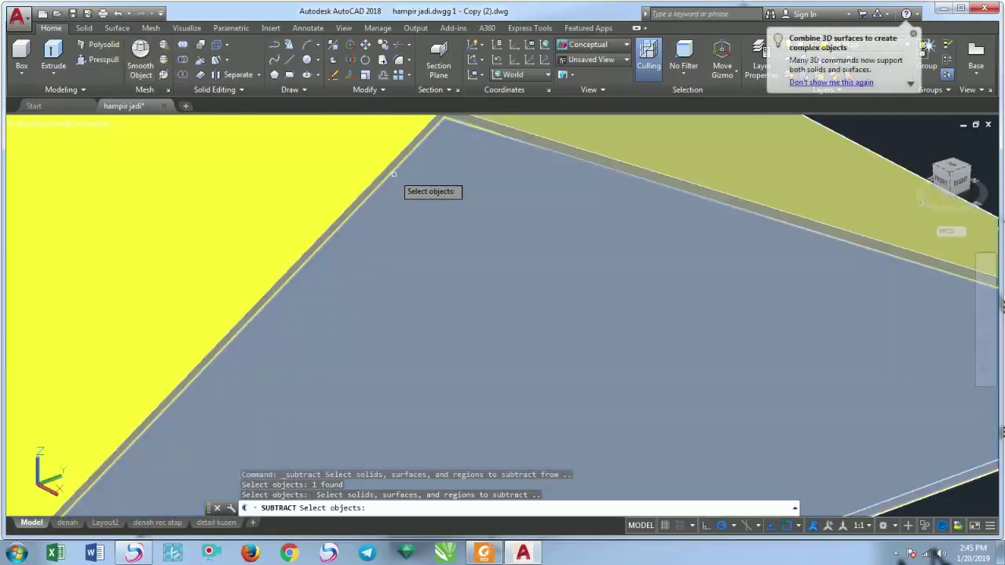
left_click(393, 174)
scroll(424, 220, "down", 5)
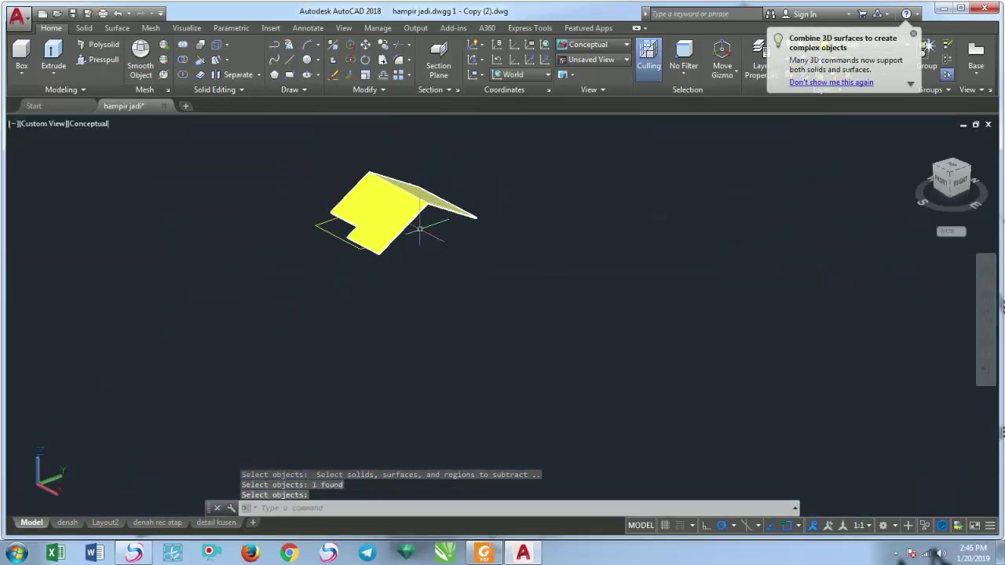
Extrude the rectangle outline left of the roof 500 units into a tall box
left_click(987, 325)
mouse_move(763, 336)
left_mouse_down()
mouse_move(206, 215)
mouse_move(370, 206)
mouse_move(386, 244)
mouse_move(433, 291)
mouse_move(426, 359)
left_mouse_up()
key("Escape")
left_click(527, 383)
left_click(419, 332)
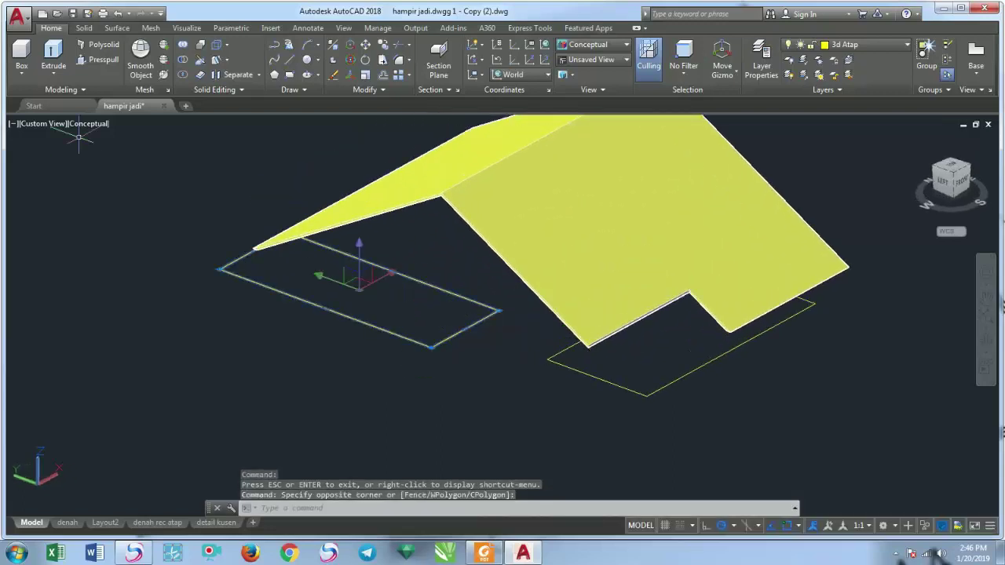
left_click(55, 65)
scroll(278, 206, "down", 2)
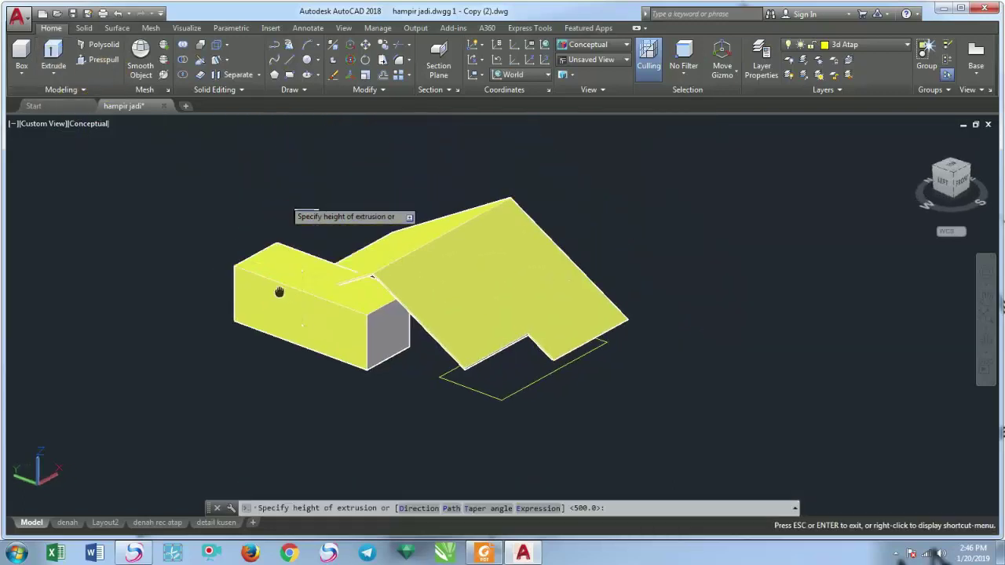
type("500")
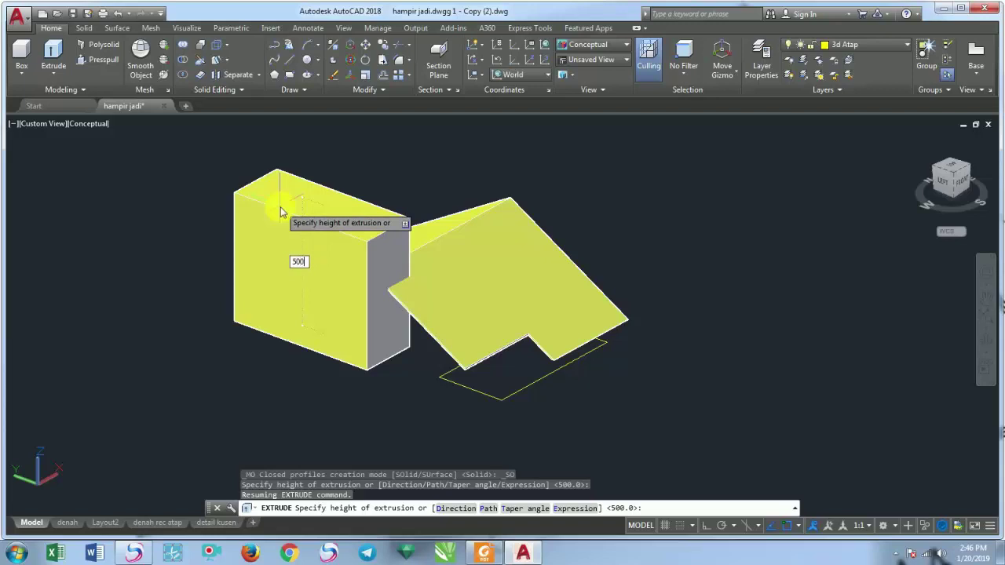
key("Return")
middle_click_drag(277, 251, 290, 295)
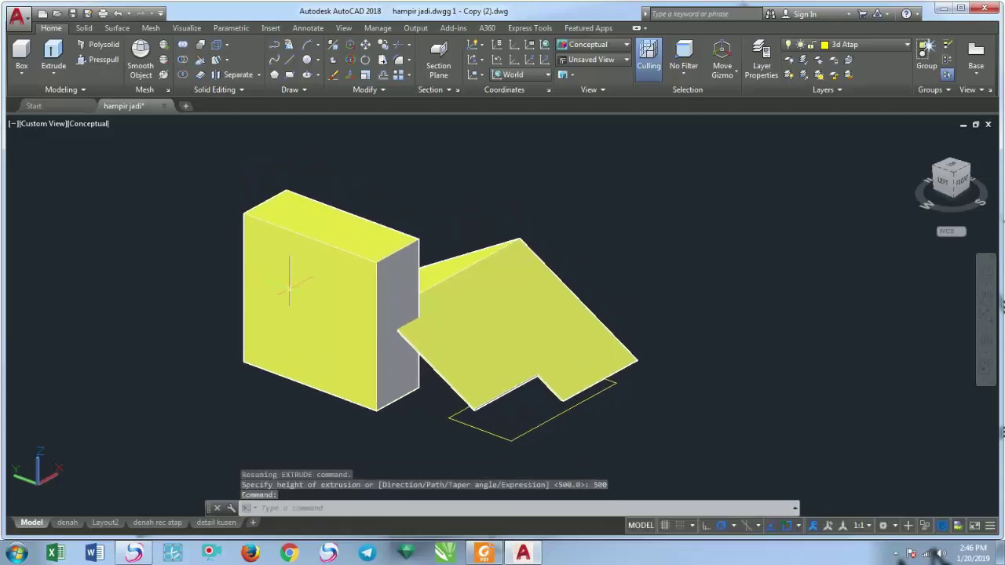
scroll(284, 329, "up", 2)
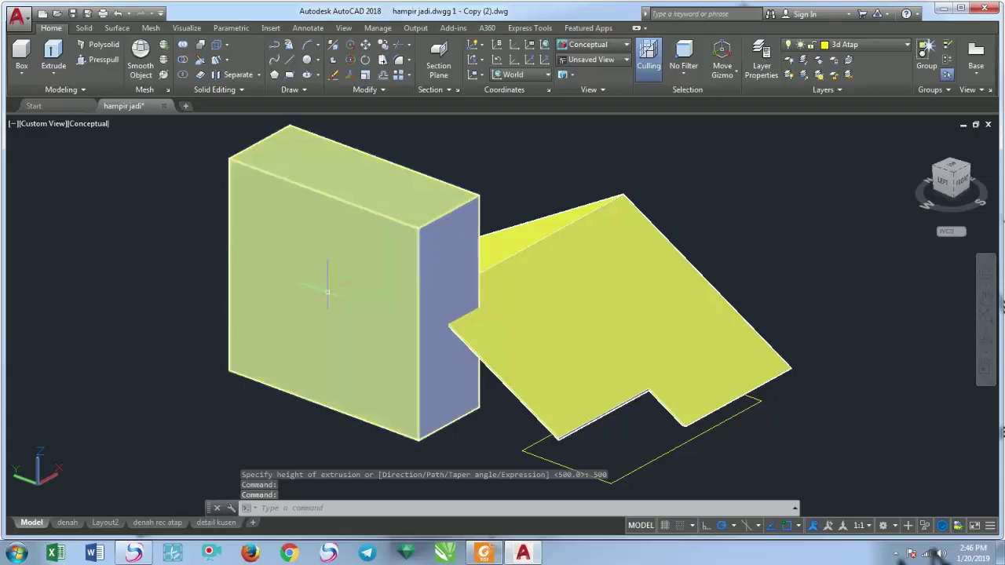
Align the UCS to the front face of the block
type("UCS")
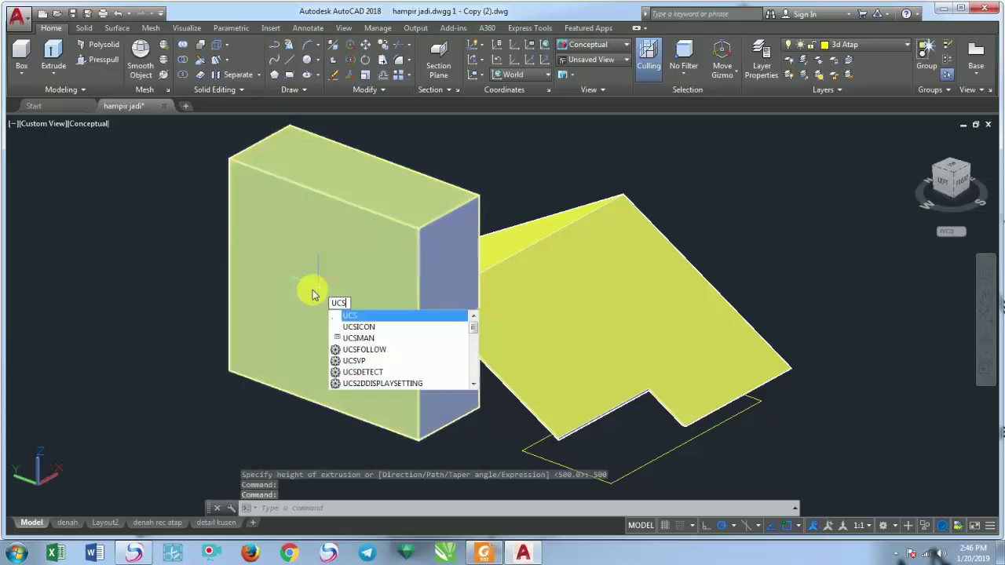
key("Return")
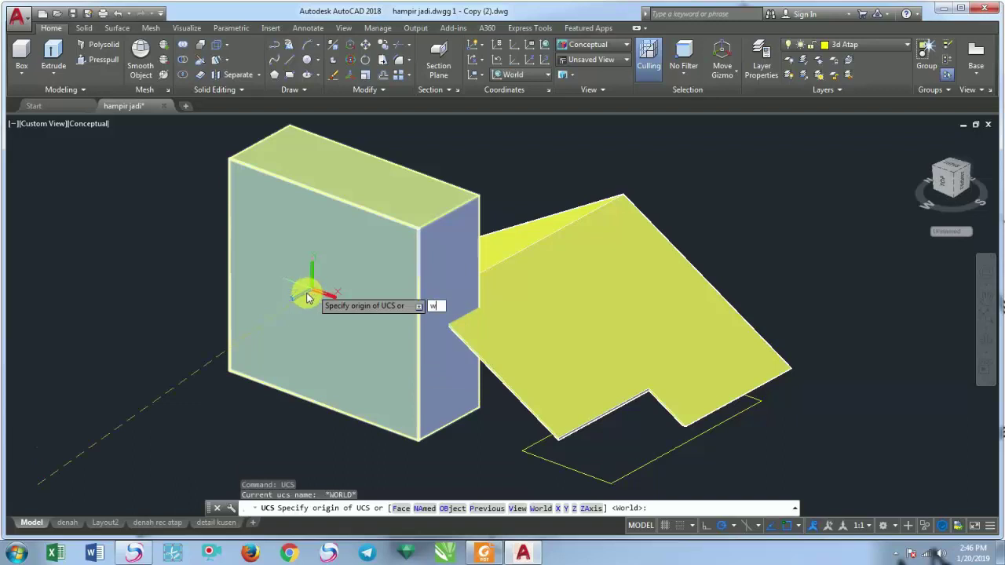
left_click(400, 508)
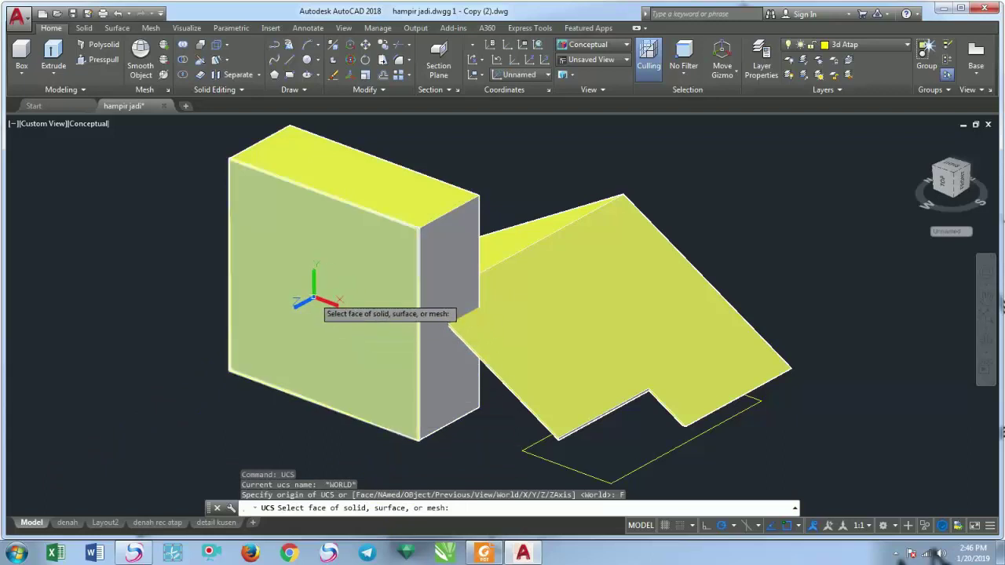
left_click(314, 301)
key("Return")
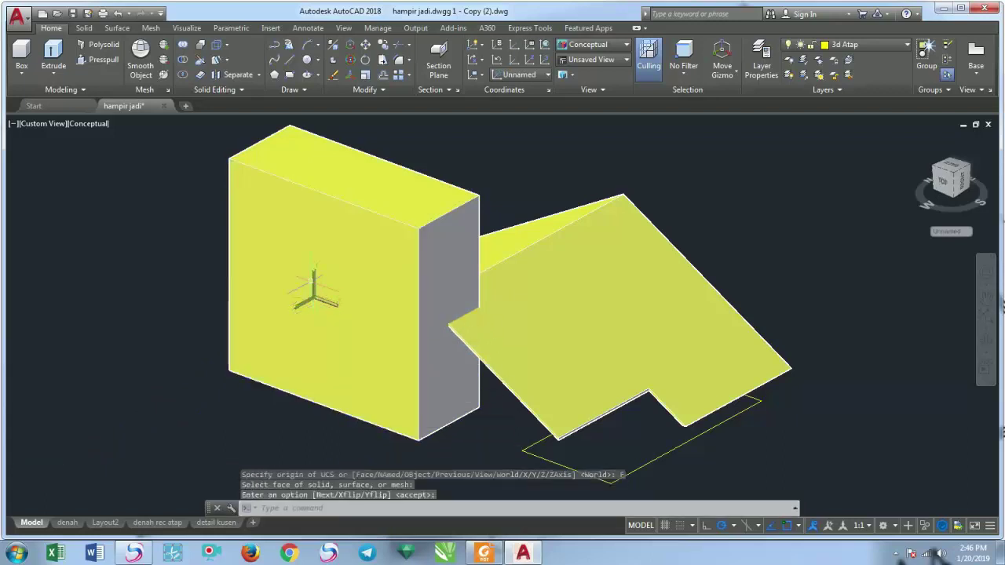
scroll(338, 298, "up", 2)
scroll(343, 311, "down", 2)
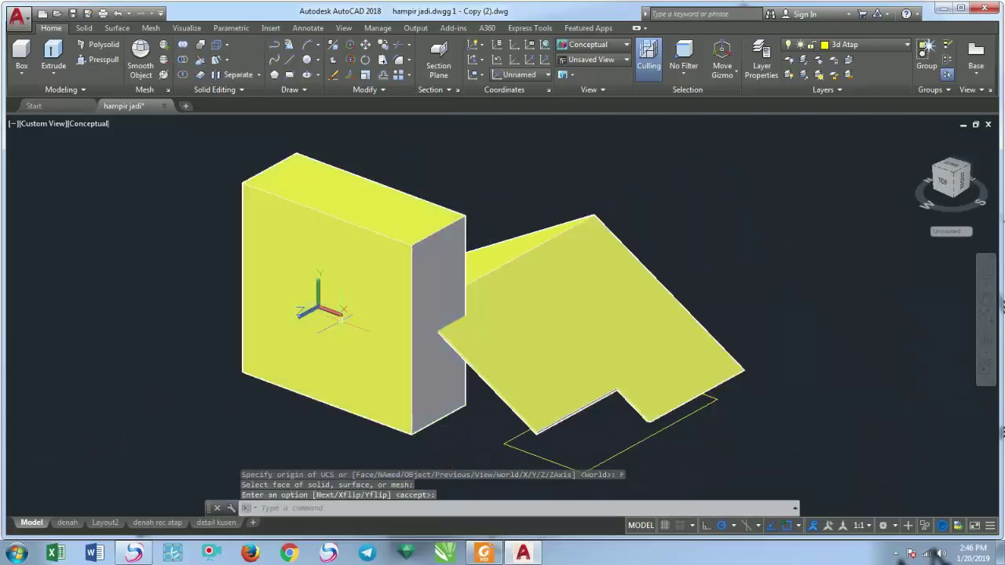
scroll(338, 306, "down", 2)
scroll(334, 304, "up", 2)
key("Return")
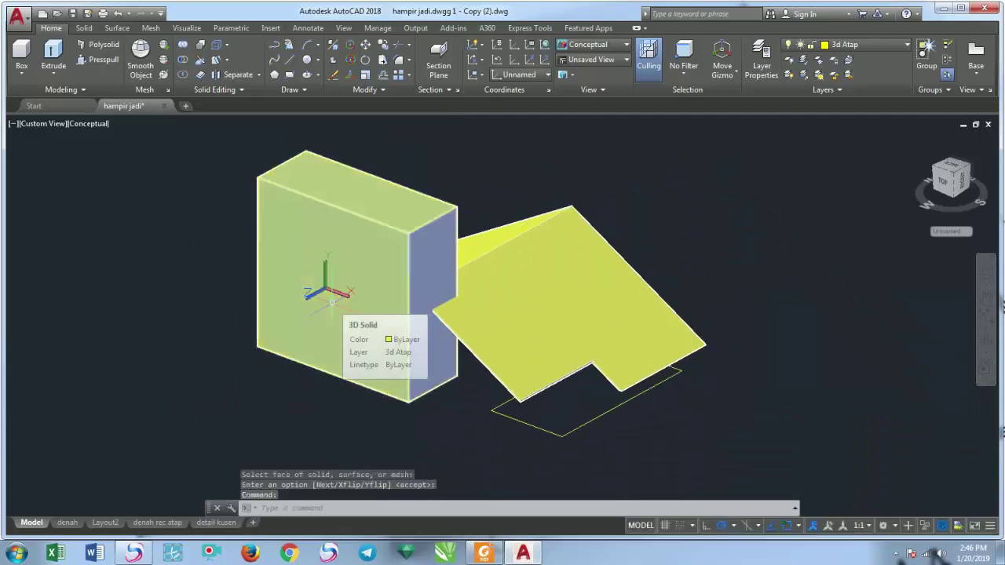
Draw a 30° construction line (XL) through the box's lower corner
type("XL")
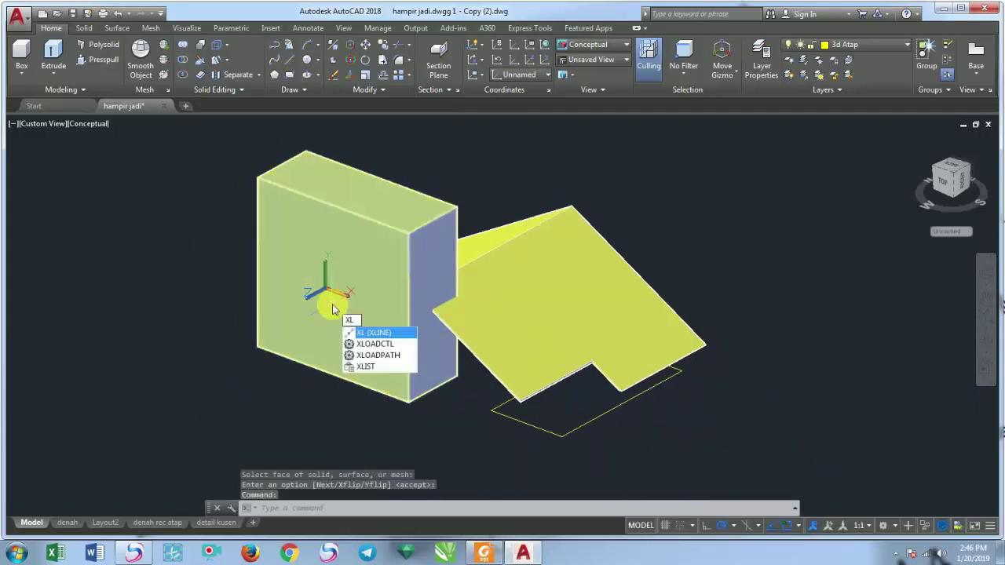
key("Return")
type("a")
key("Return")
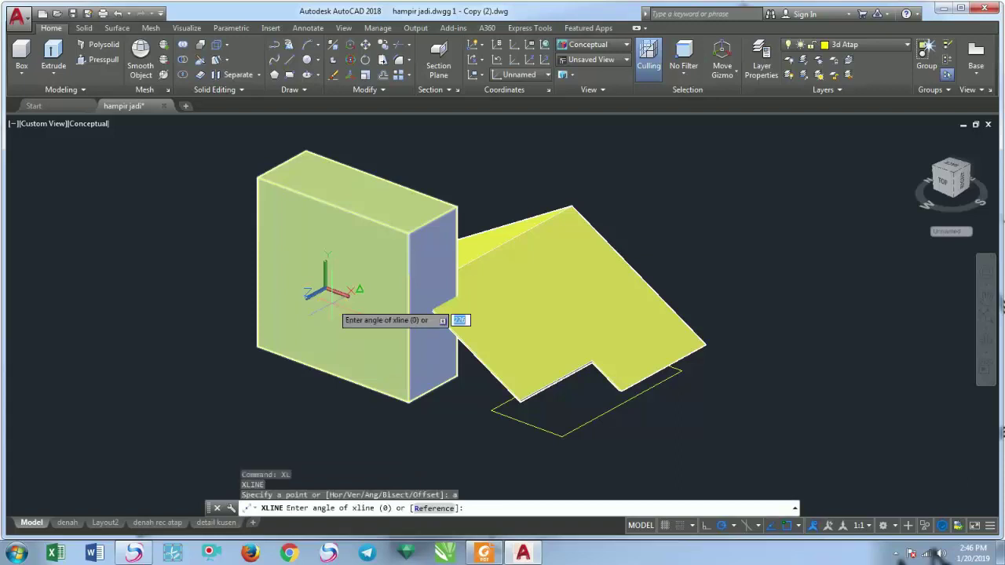
type("30")
key("Return")
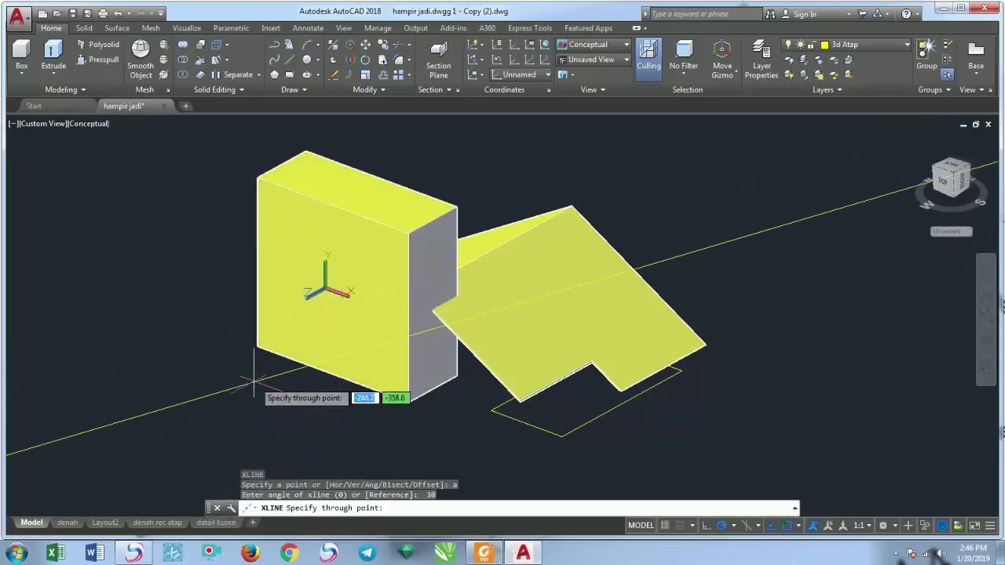
left_click(258, 347)
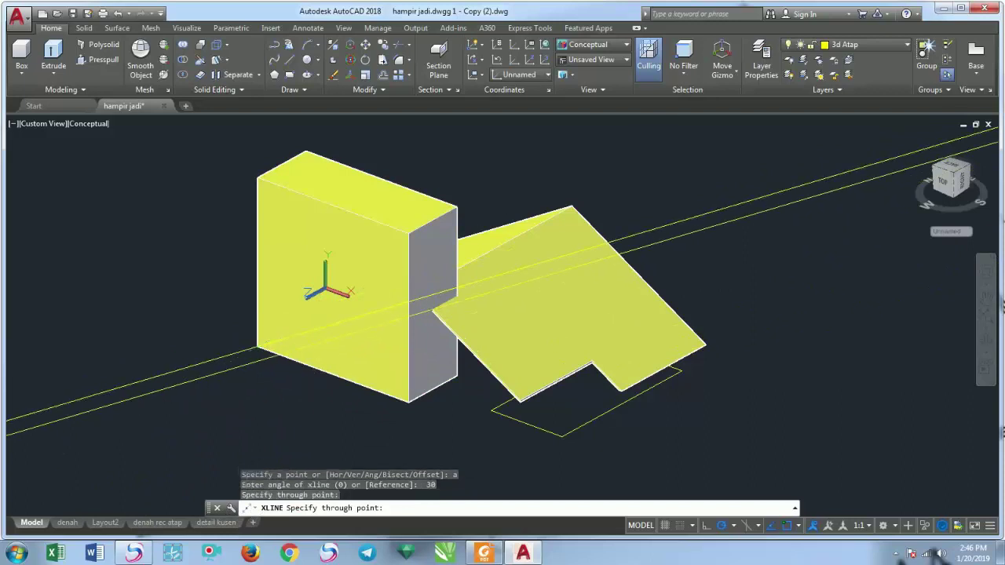
key("Return")
type("XL")
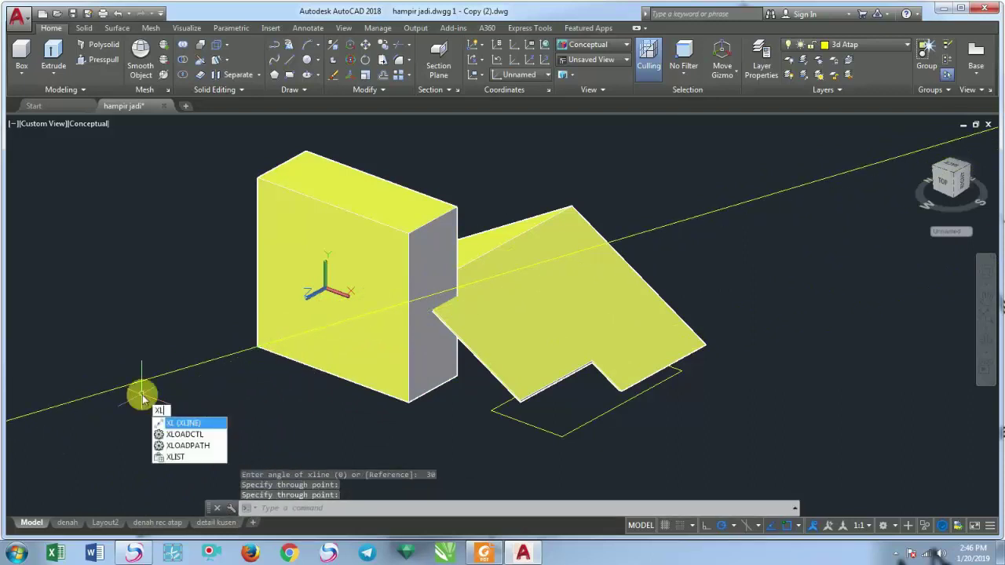
Draw a −30° construction line through the same box corner
key("Return")
type("a")
key("Return")
type("-30")
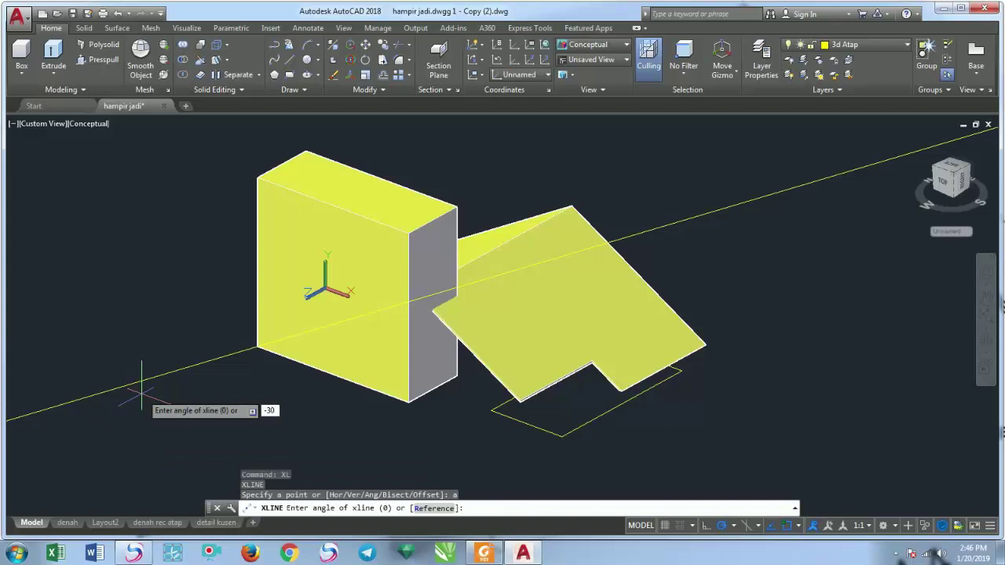
key("Return")
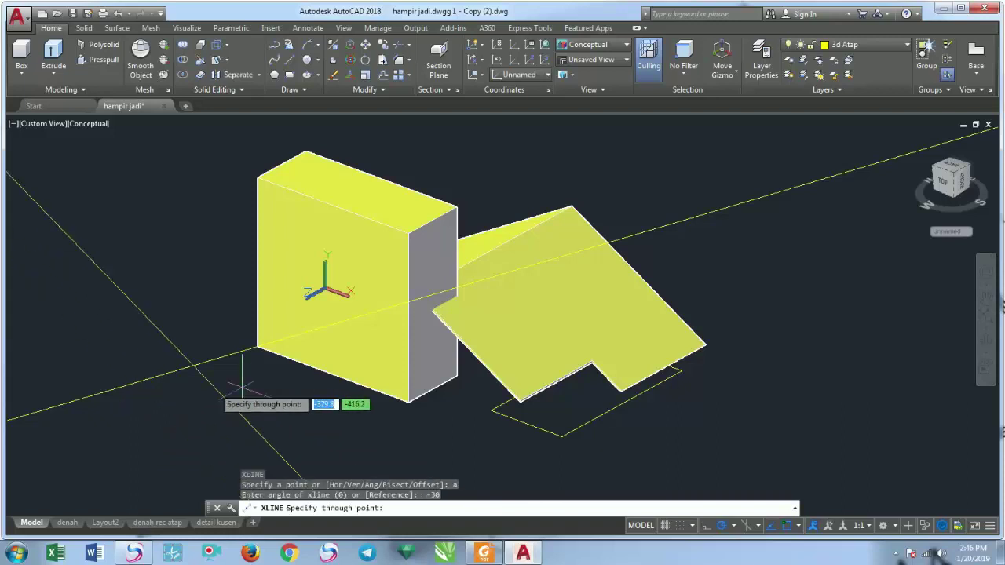
left_click(407, 403)
key("Return")
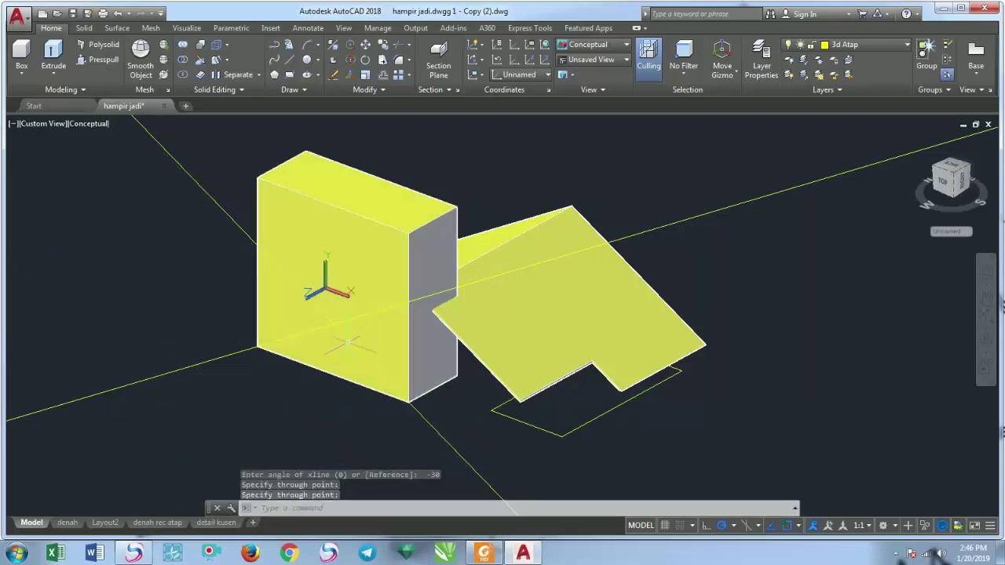
scroll(345, 344, "up", 2)
Slice the box along the first construction line, keeping the wedge side
left_click(203, 63)
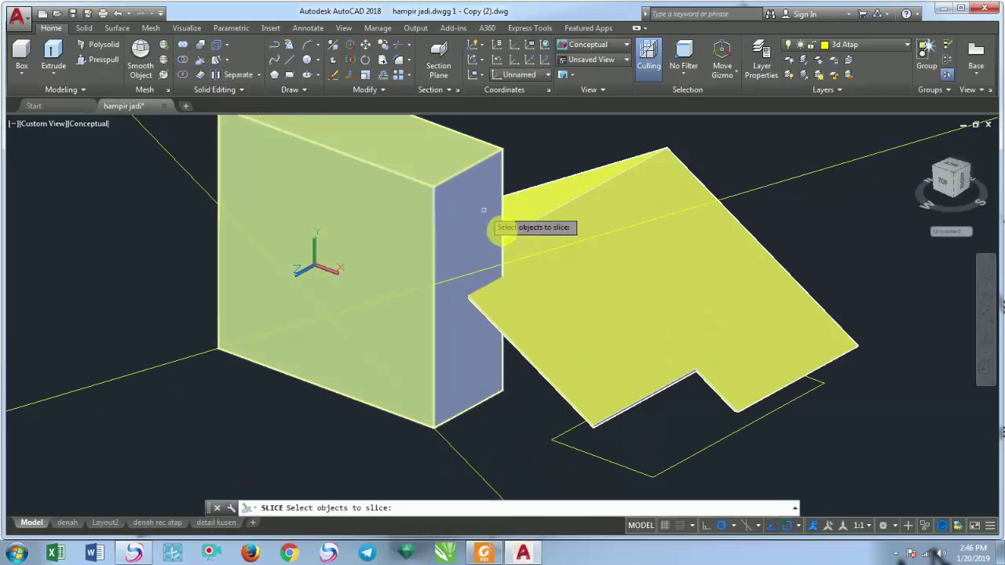
left_click(450, 221)
key("Return")
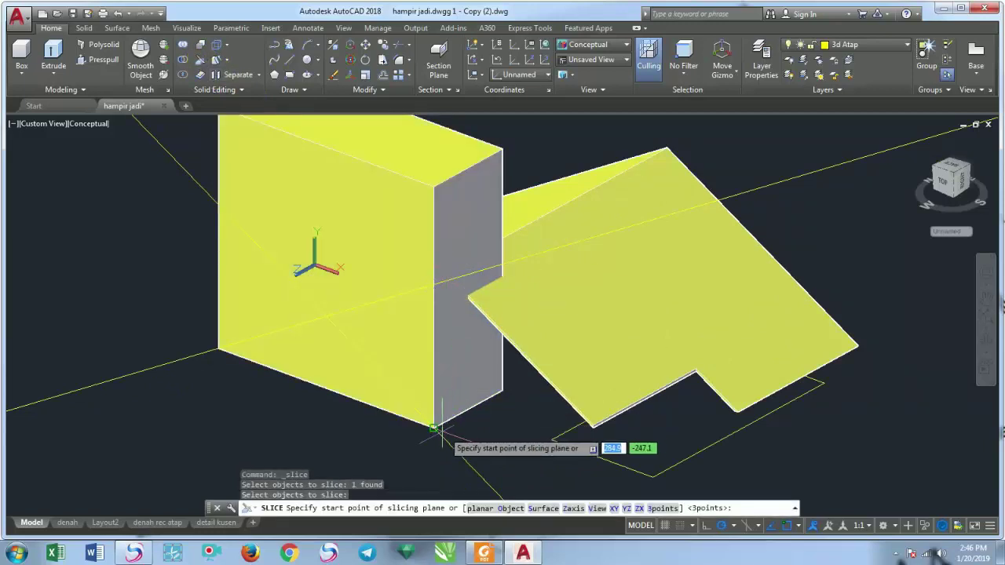
left_click(435, 430)
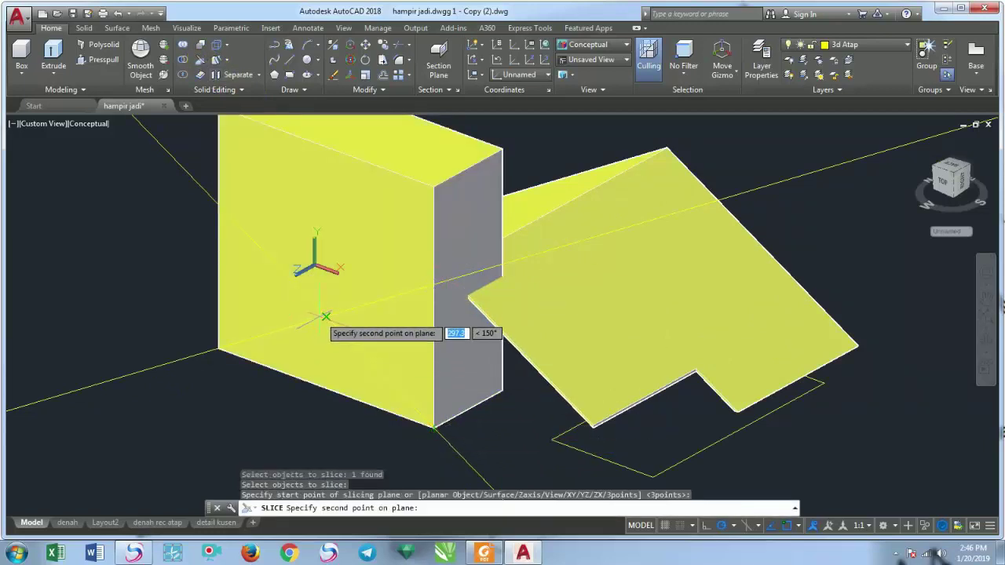
left_click(325, 315)
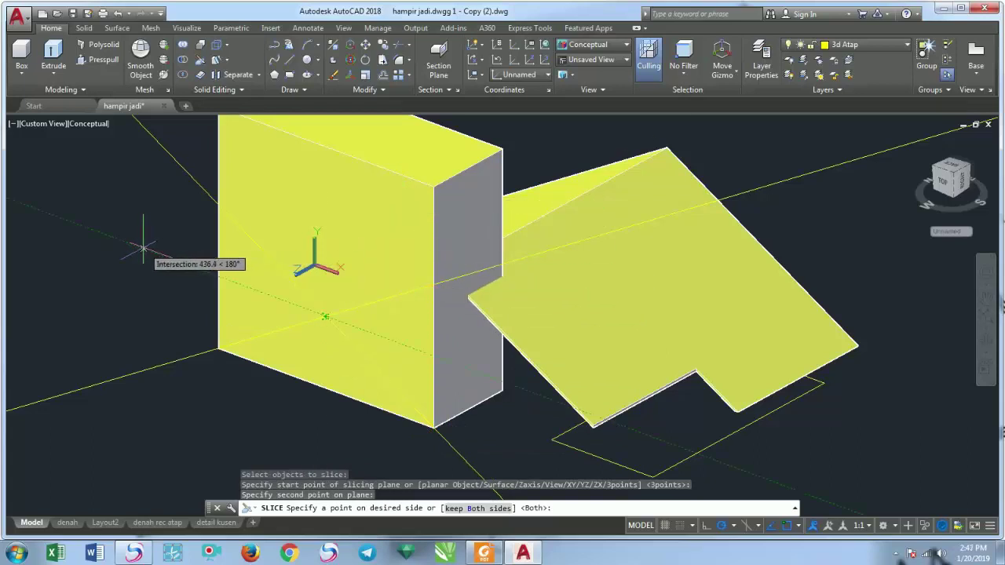
left_click(143, 248)
scroll(236, 280, "up", 3)
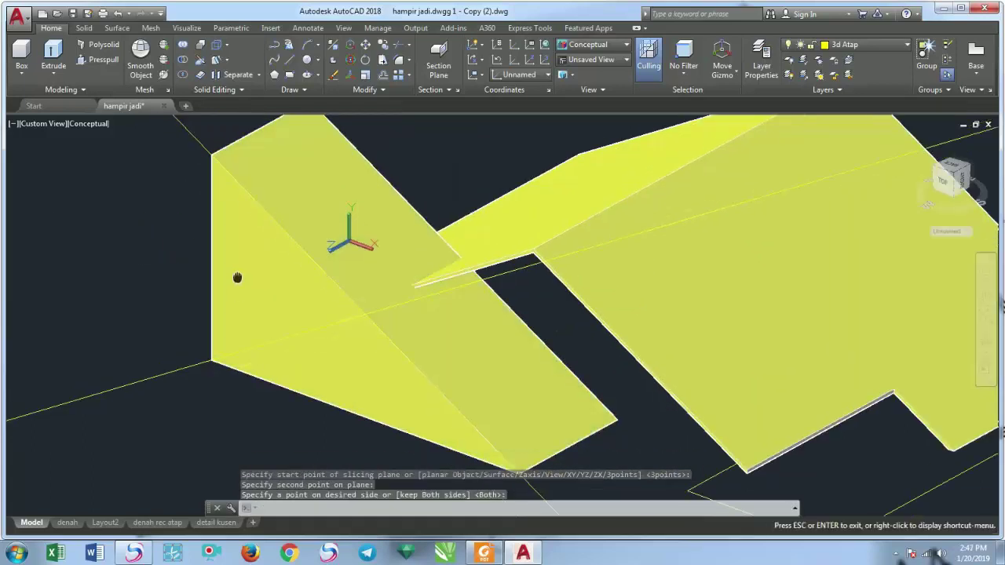
Slice the box again along the other construction line to finish the wedge
left_click(202, 70)
left_click(325, 224)
key("Return")
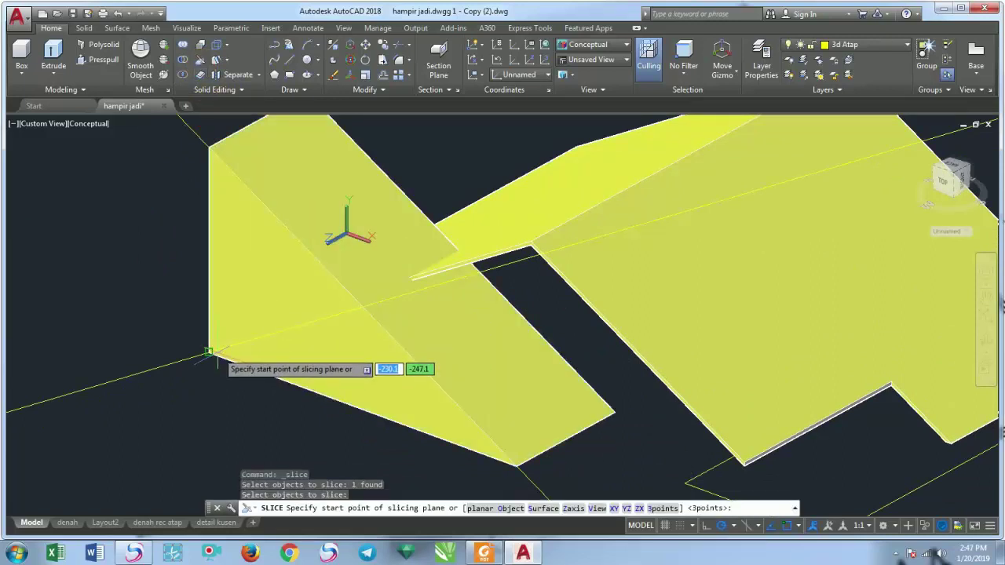
left_click(209, 353)
left_click(359, 306)
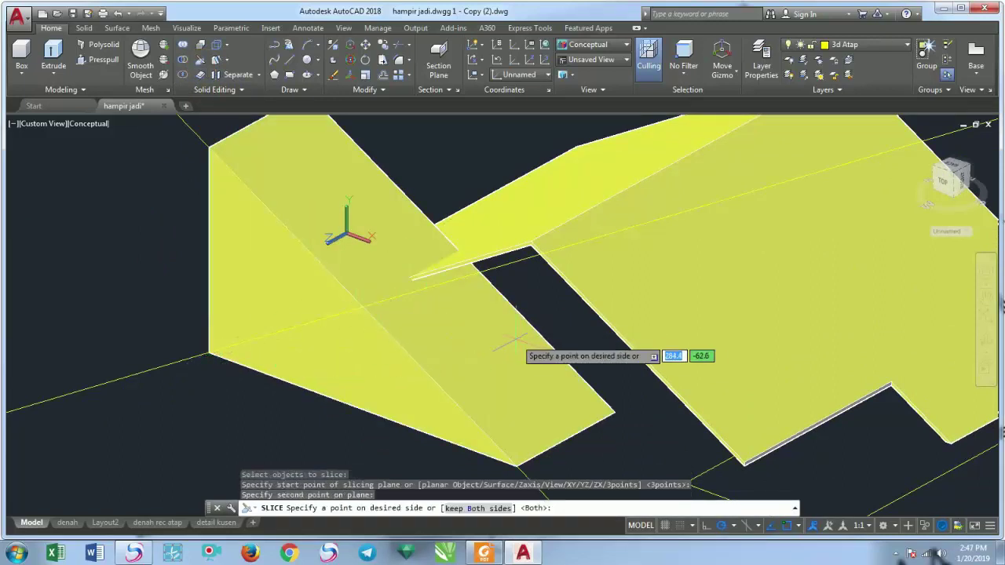
left_click(560, 343)
Orbit to view the sliced wedge beside the roof
middle_click_drag(561, 347, 448, 259, "shift")
left_click(594, 340)
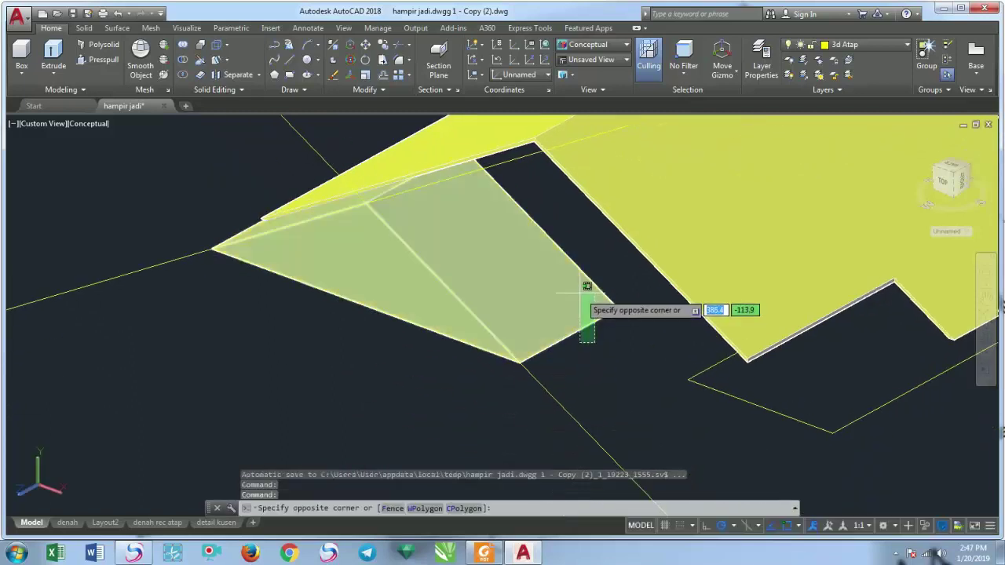
left_click(582, 291)
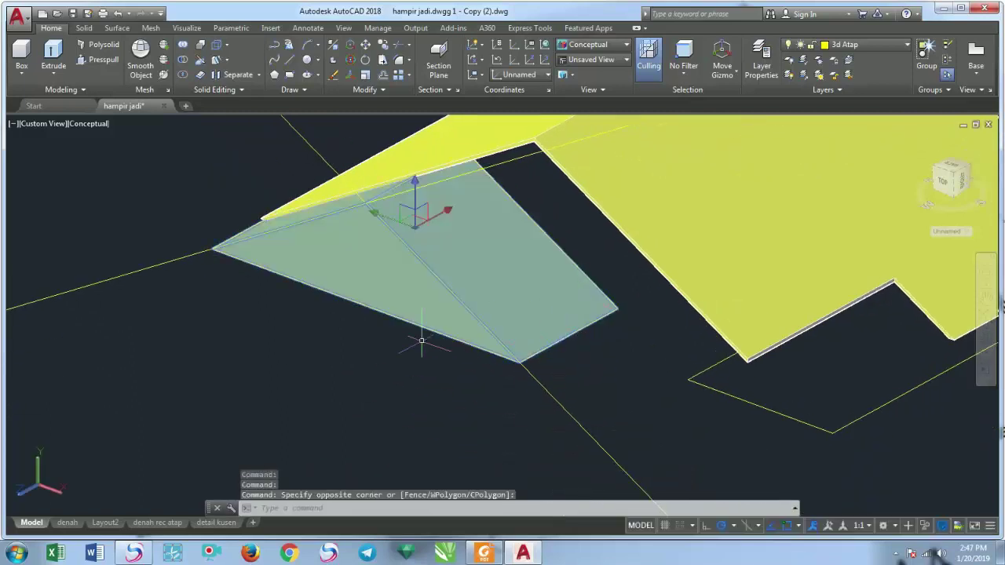
key("Escape")
middle_click_drag(421, 341, 212, 337, "shift")
left_click(213, 336)
Erase both construction lines and select the floor rectangle
left_click(150, 246)
left_click(297, 162)
left_click(246, 190)
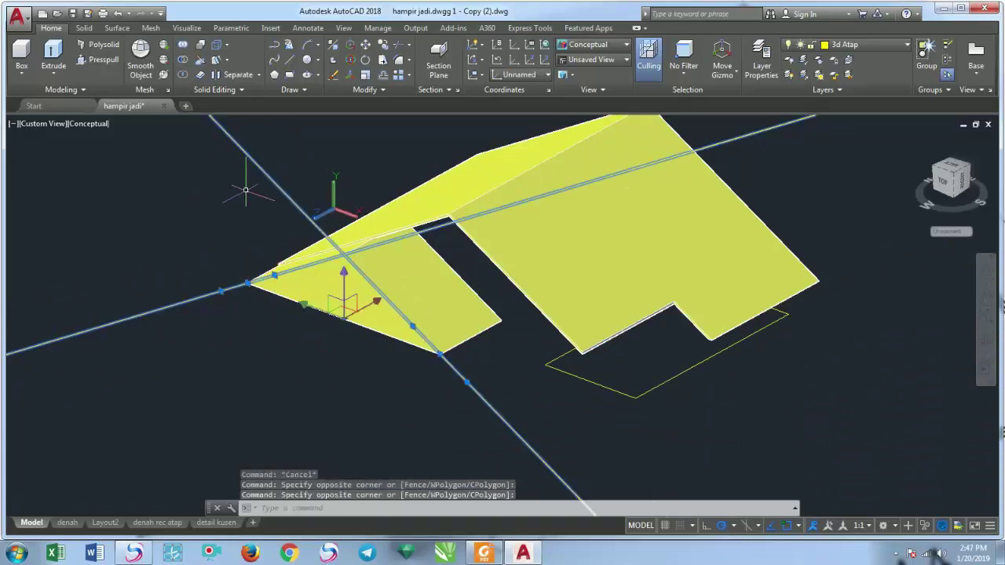
key("Delete")
middle_click_drag(672, 416, 602, 437)
left_click(601, 437)
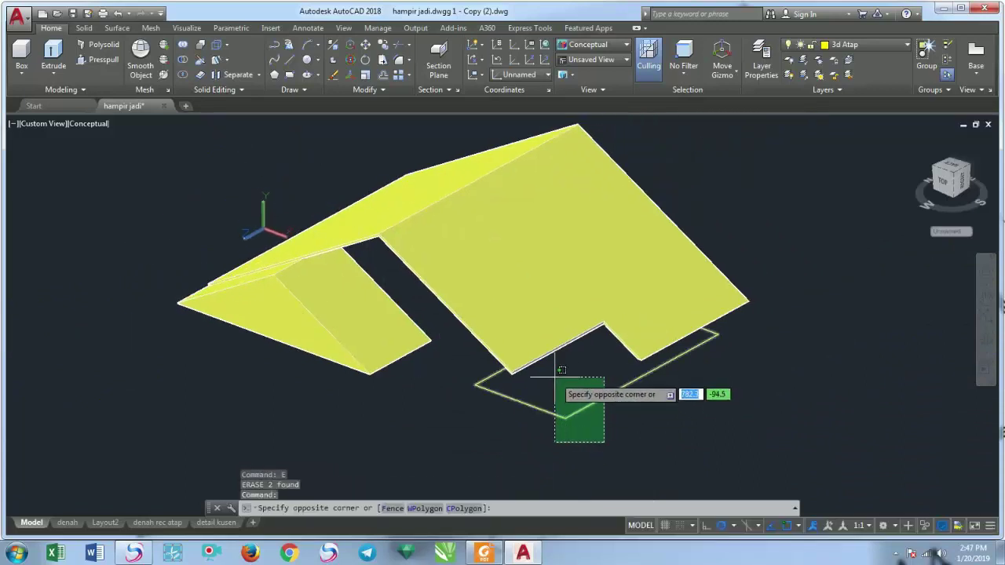
left_click(549, 396)
Move the floor rectangle slightly up and to the right
left_click(62, 78)
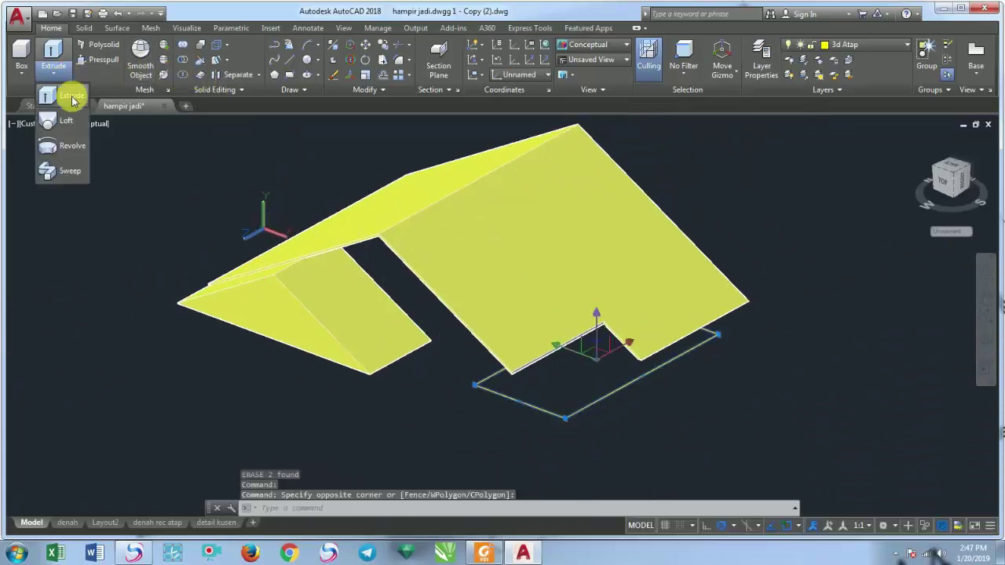
left_click(55, 99)
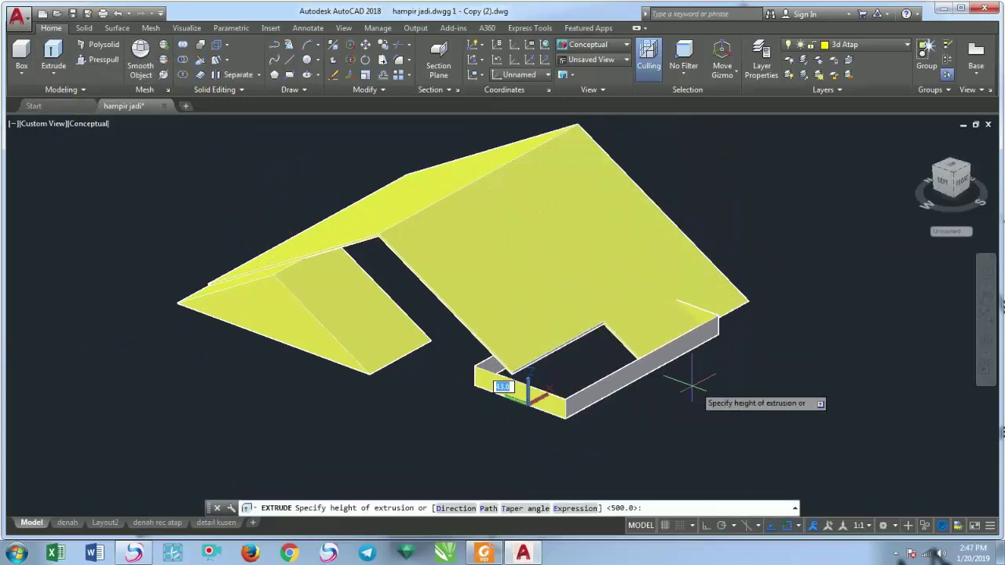
key("Escape")
scroll(686, 383, "up", 3)
scroll(687, 383, "down", 2)
mouse_move(686, 383)
middle_mouse_down()
mouse_move(682, 277)
mouse_move(644, 360)
middle_mouse_up()
left_click(673, 348)
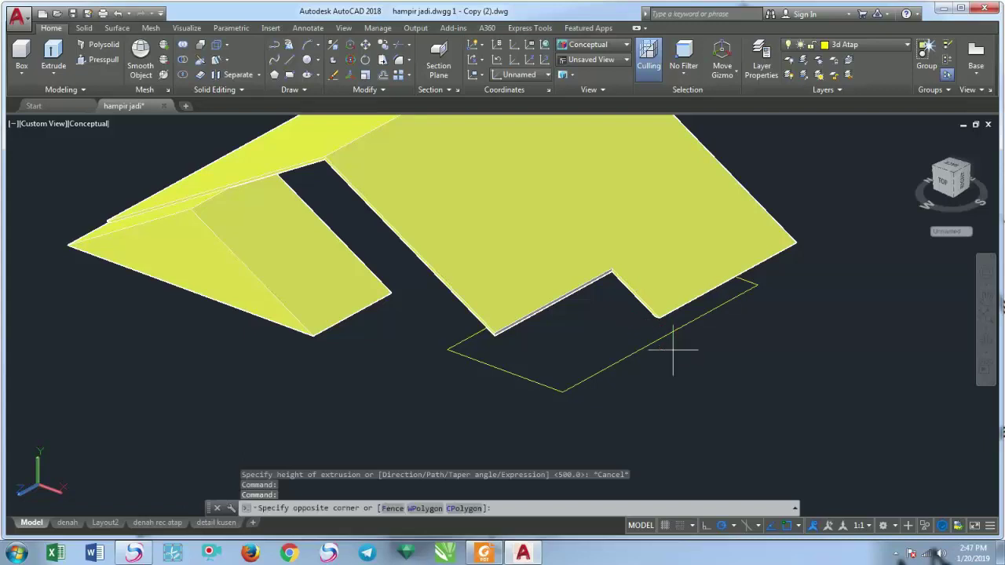
left_click(636, 346)
type("m")
key("Return")
left_click(636, 379)
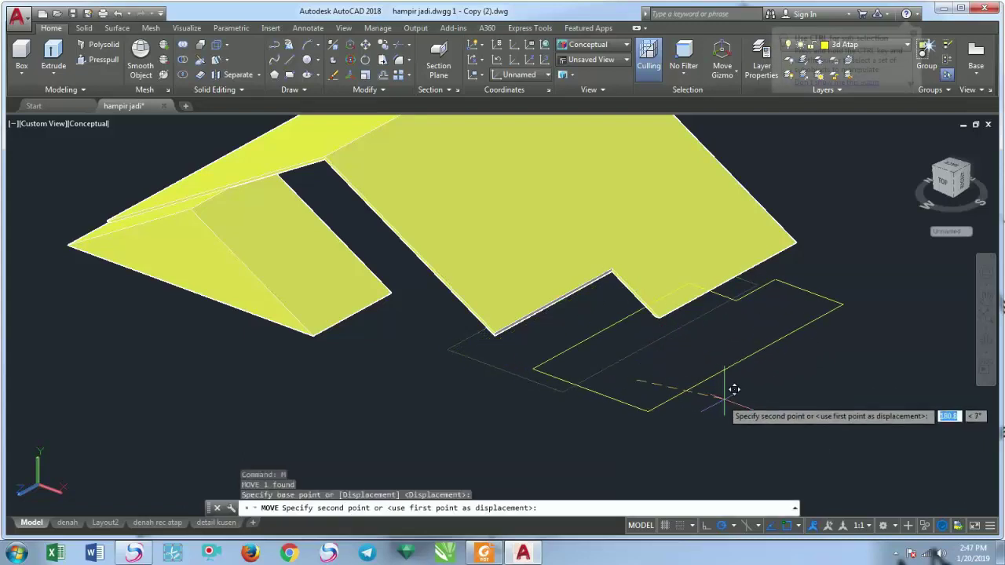
left_click(754, 409)
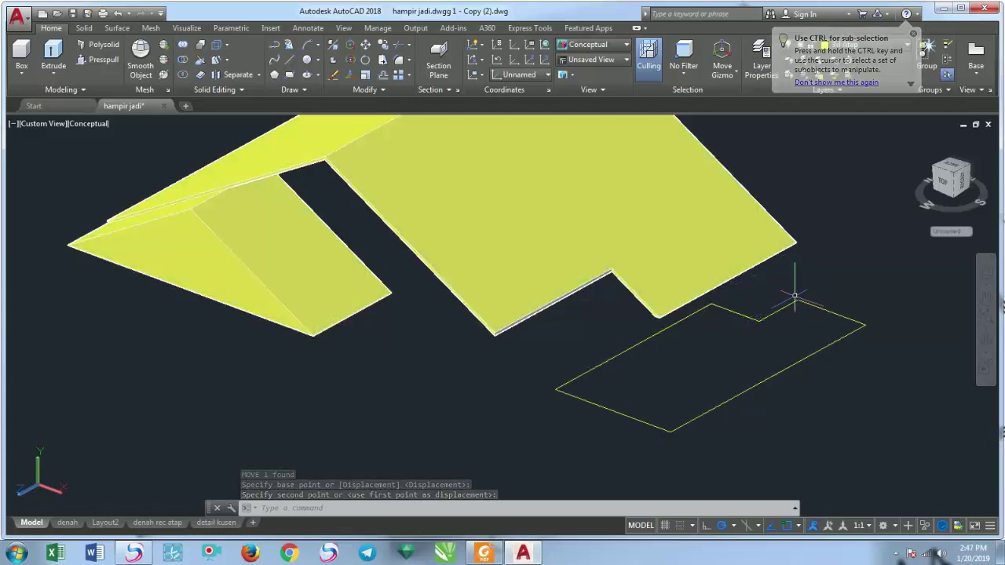
Begin rounding a corner of the outline, then cancel it
scroll(817, 306, "up", 5)
scroll(816, 306, "up", 3)
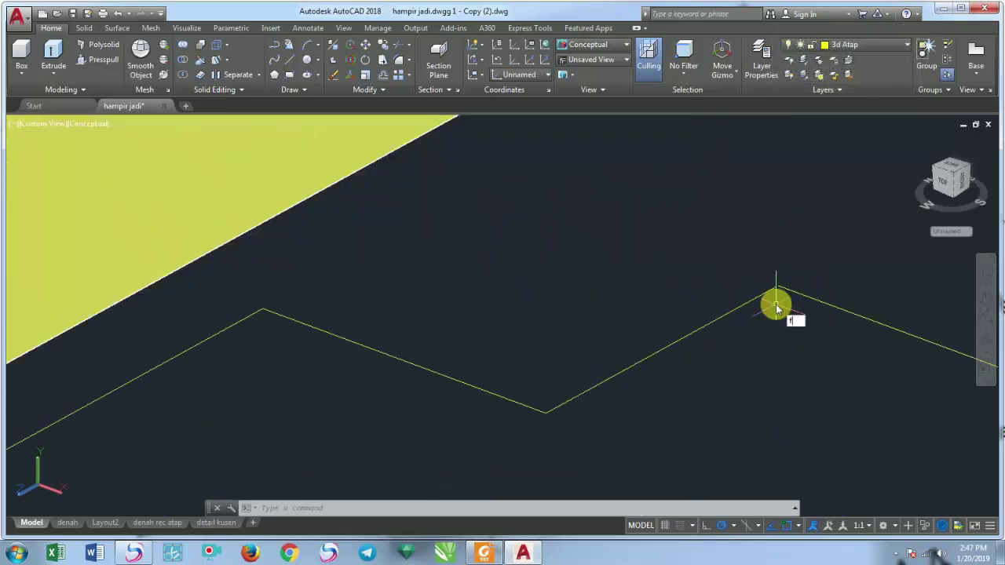
key("Return")
left_click(770, 291)
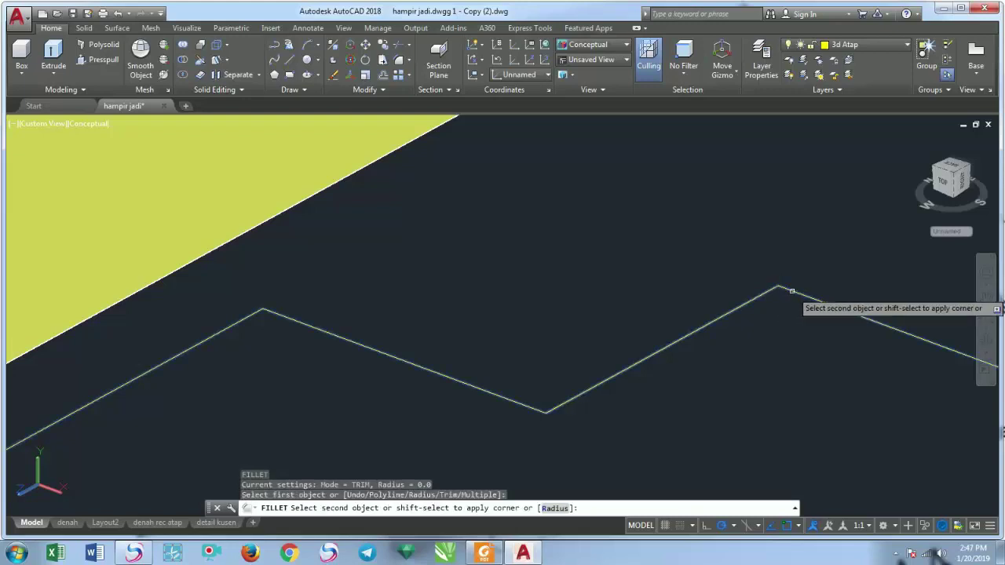
left_click(741, 333)
scroll(714, 279, "down", 3)
key("Escape")
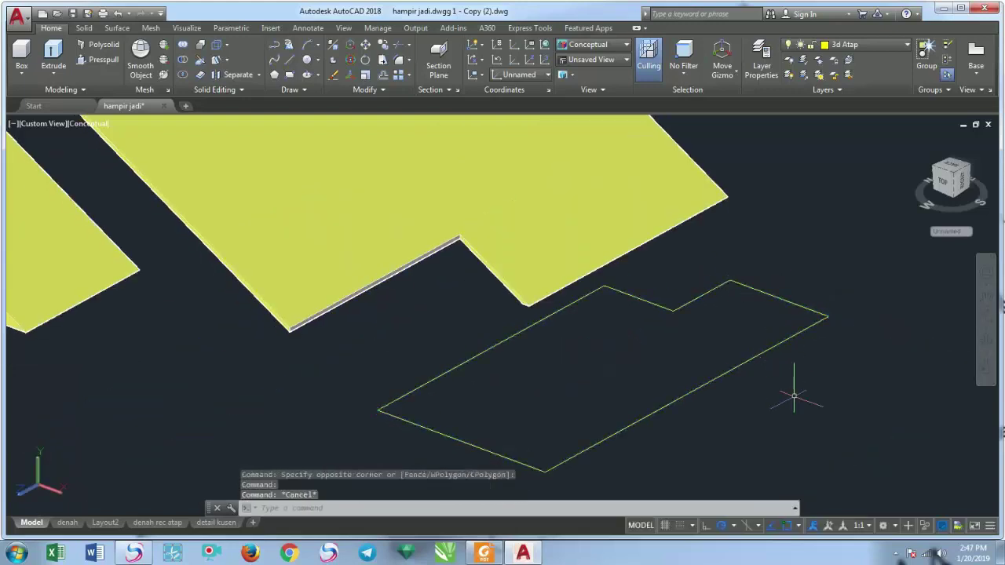
Extrude the floor outline 500 units into a solid block
left_click(790, 400)
left_click(740, 288)
left_click(52, 81)
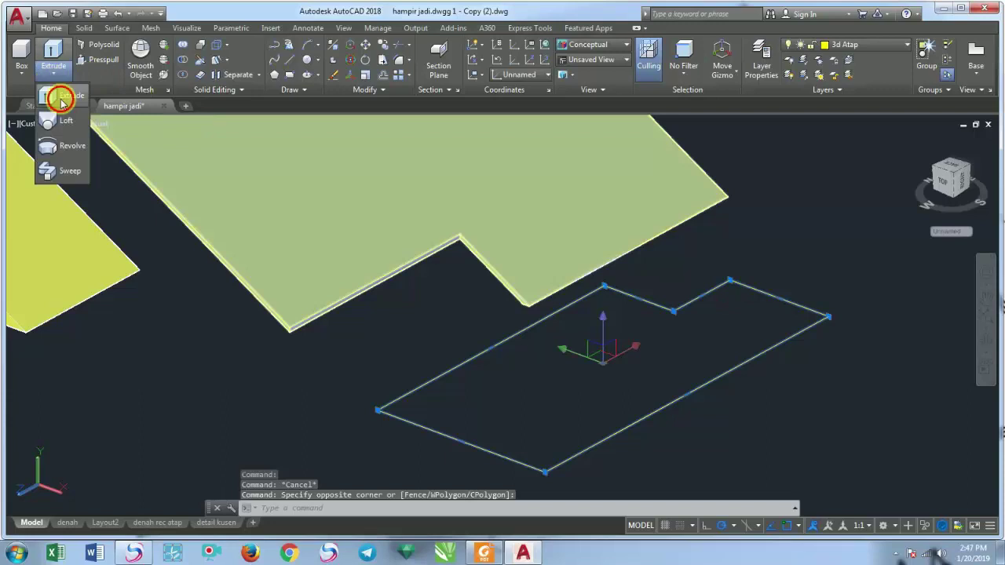
left_click(64, 114)
type("500")
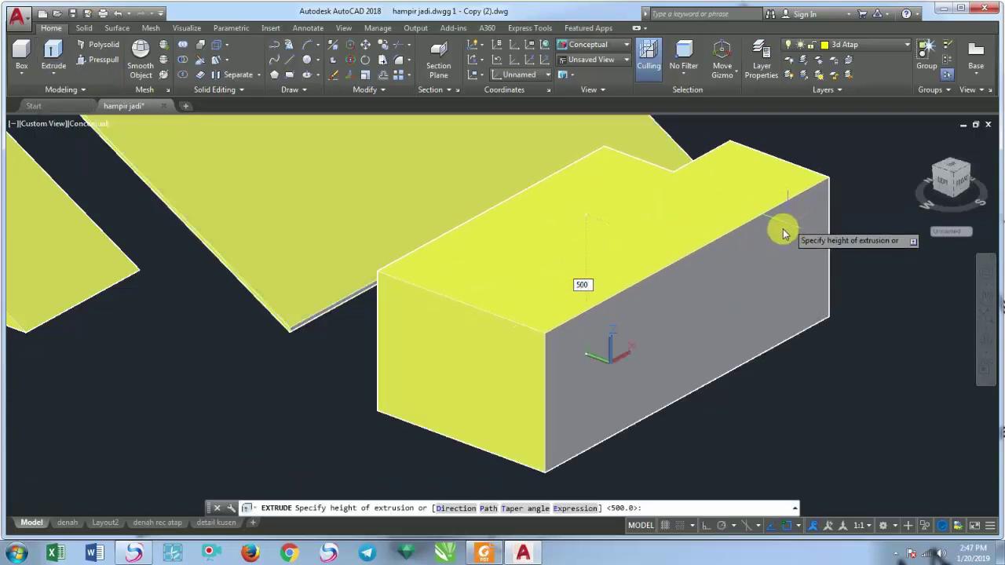
key("Return")
middle_click_drag(771, 218, 740, 259, "shift")
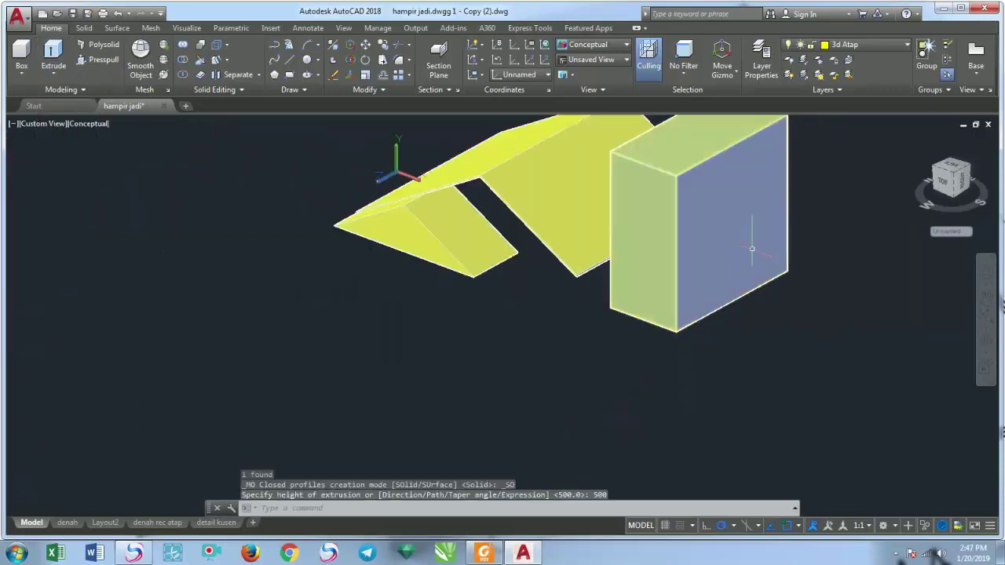
Start an angled construction line, then cancel the 30° attempt
type("l")
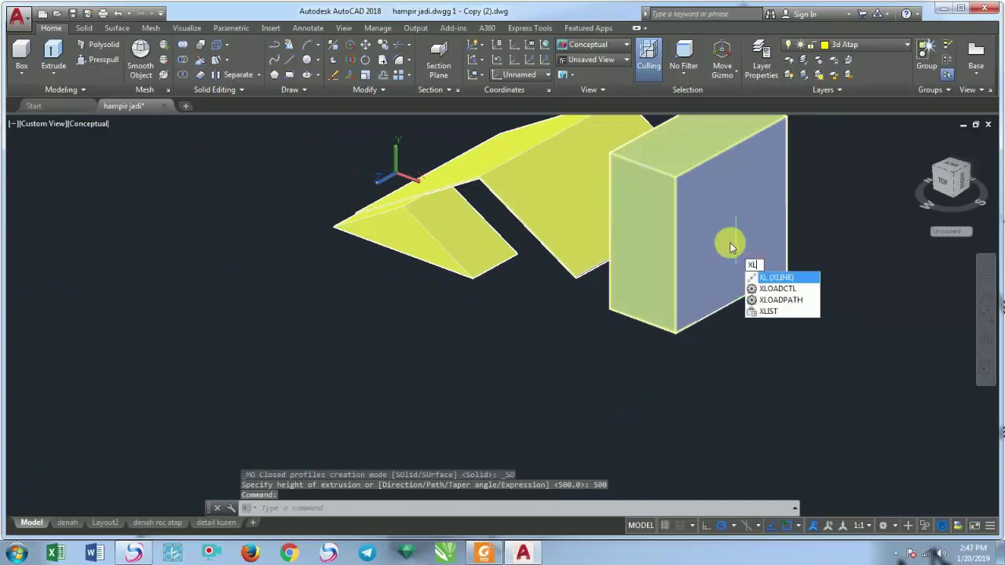
key("Return")
key("Return")
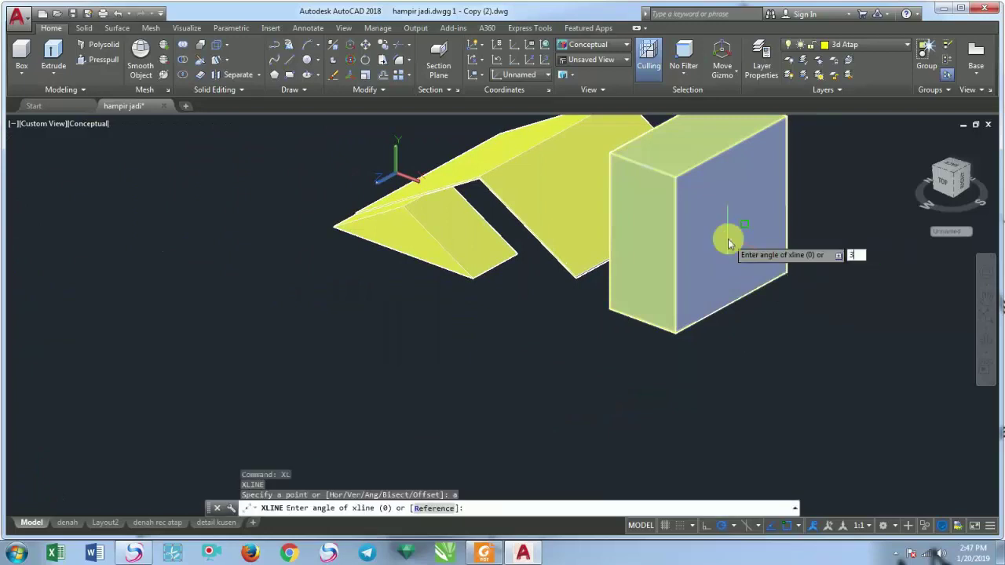
type("0")
key("Return")
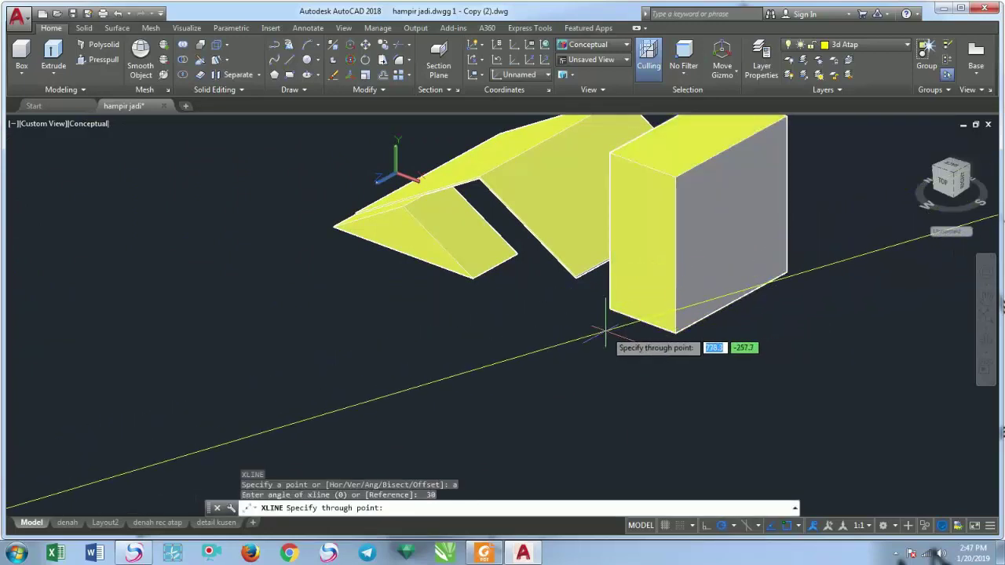
key("Escape")
scroll(701, 292, "up", 3)
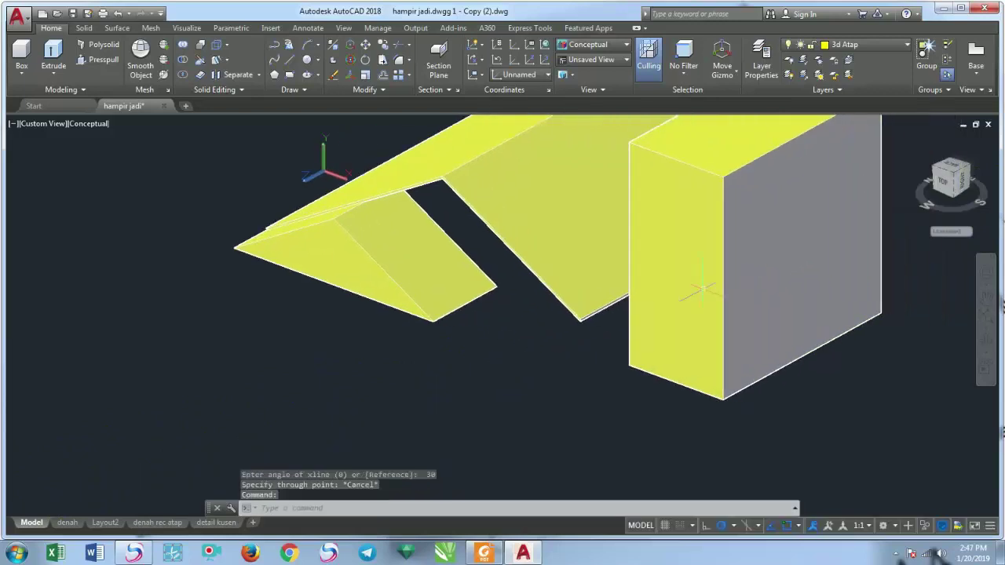
Draw a −30° construction line through the box block's bottom corner
type("x")
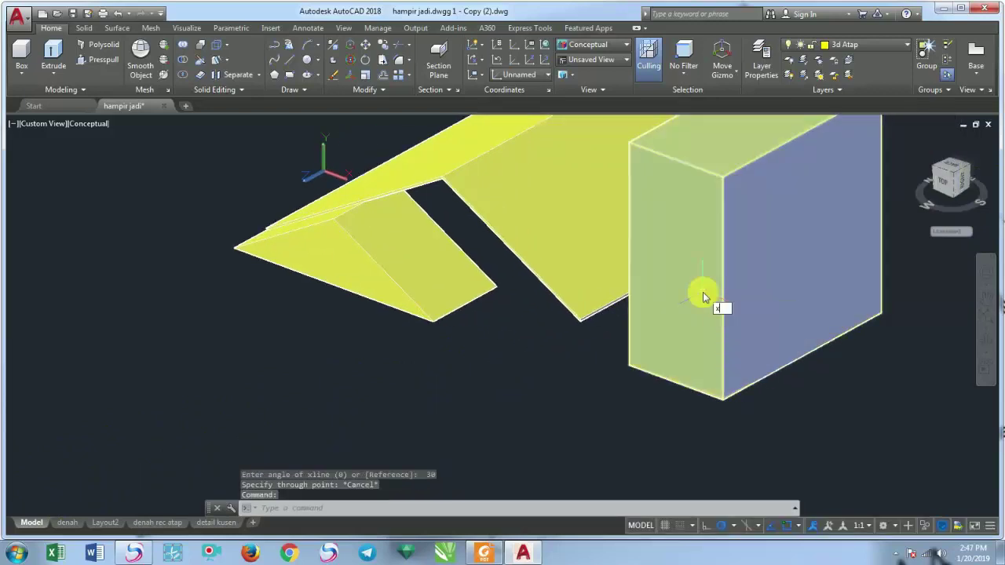
type("l")
key("Return")
type("a")
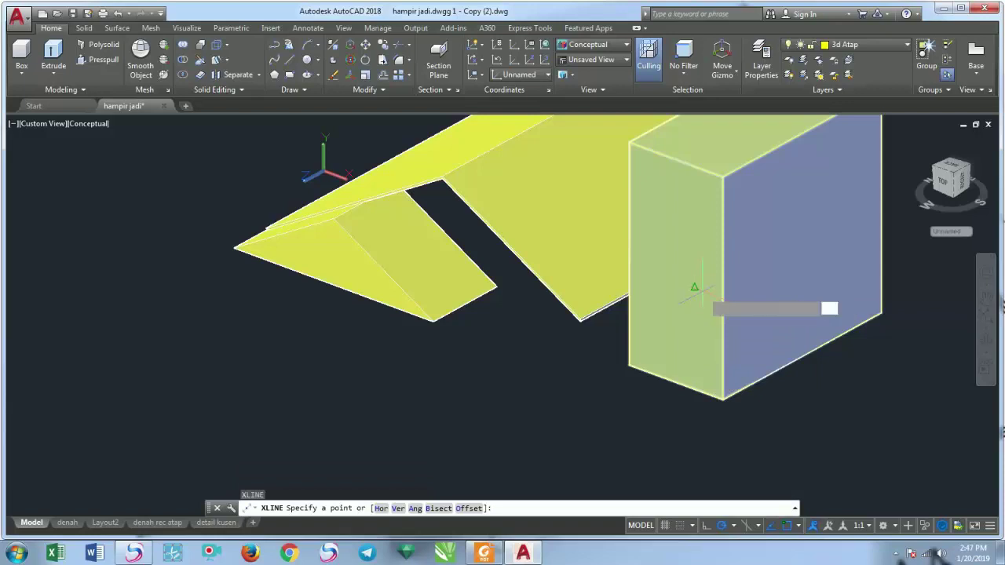
key("Return")
key("Return")
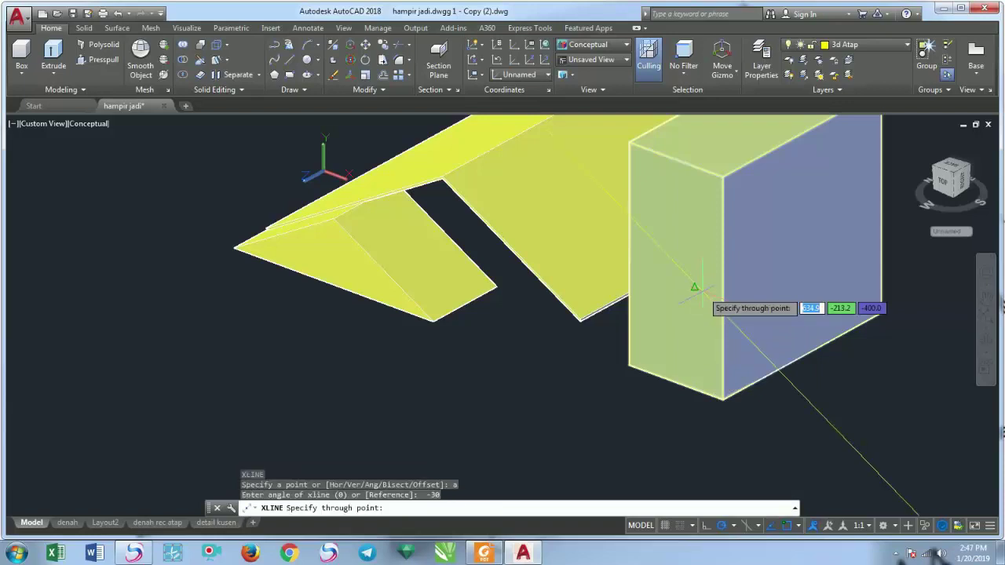
left_click(722, 399)
key("Return")
scroll(719, 340, "up", 3)
middle_click_drag(718, 341, 636, 320)
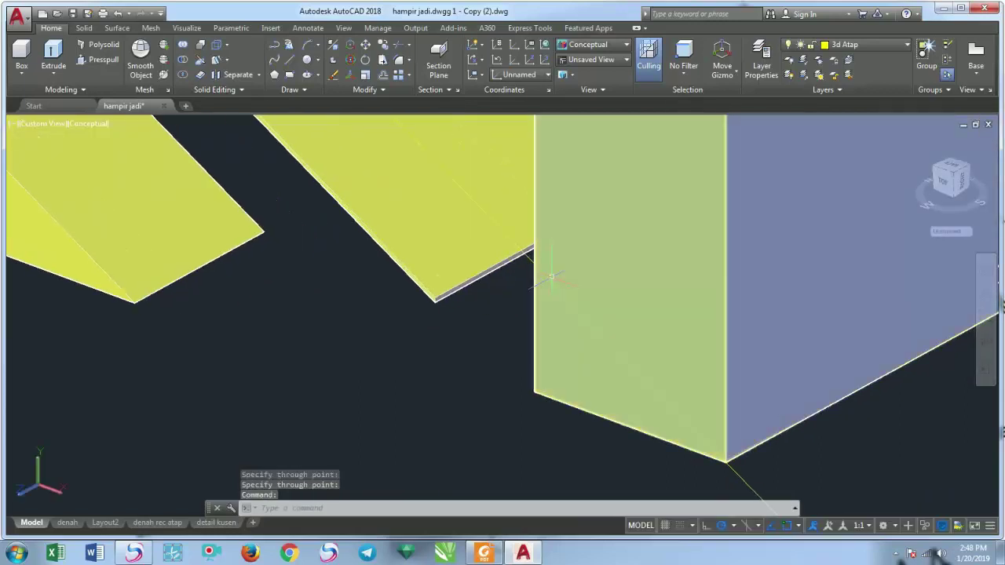
left_click(200, 66)
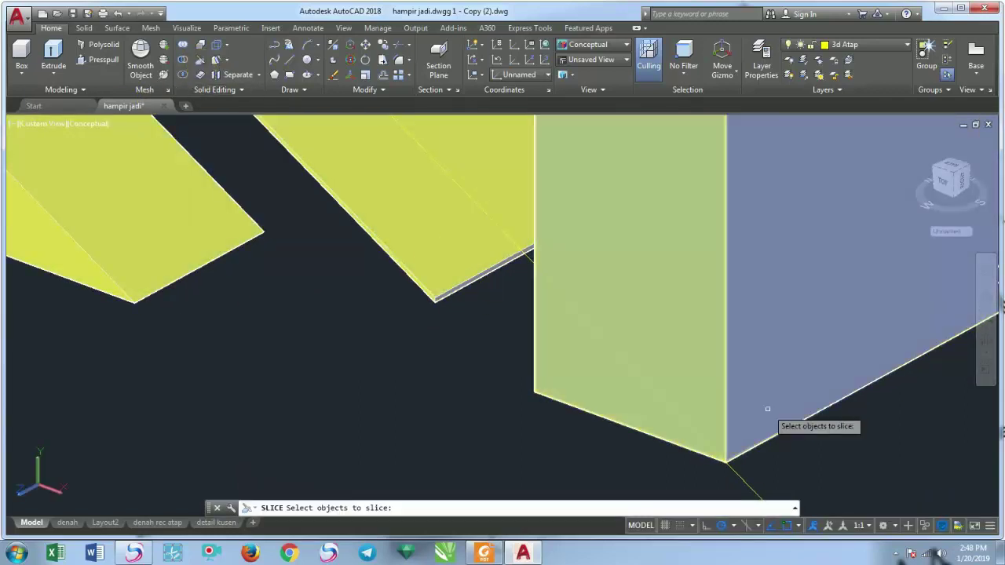
left_click(698, 328)
key("Return")
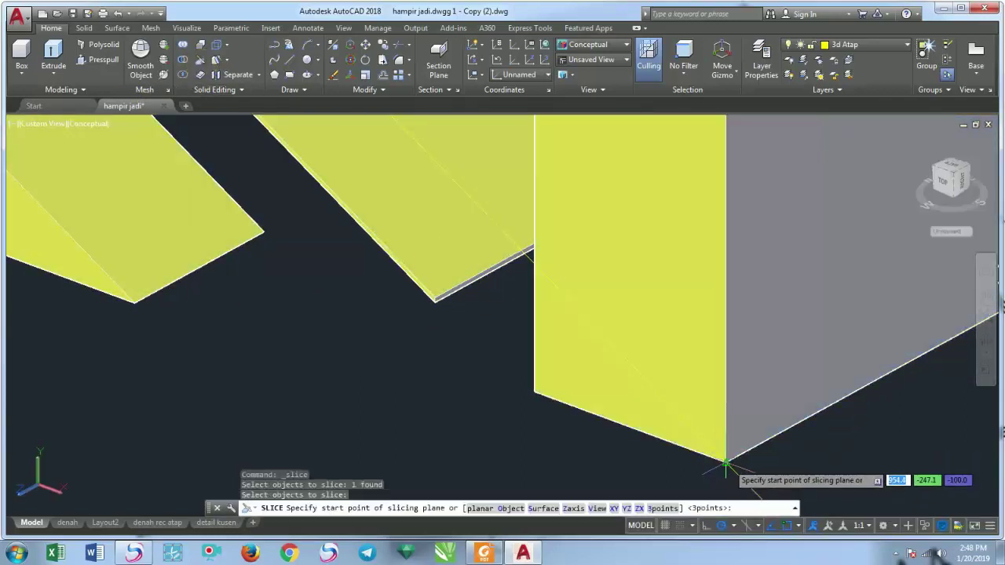
left_click(726, 461)
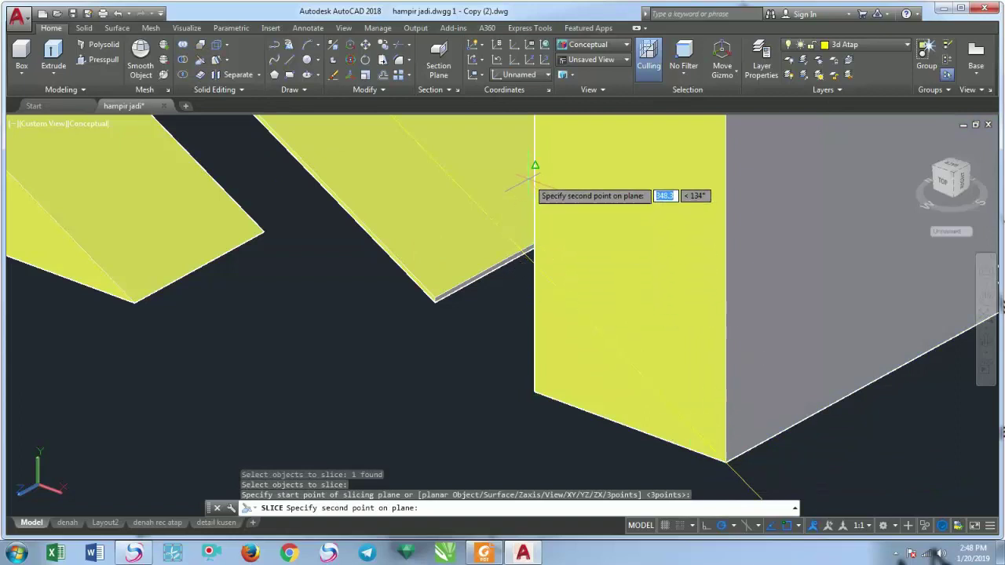
scroll(526, 271, "down", 5)
scroll(549, 322, "up", 4)
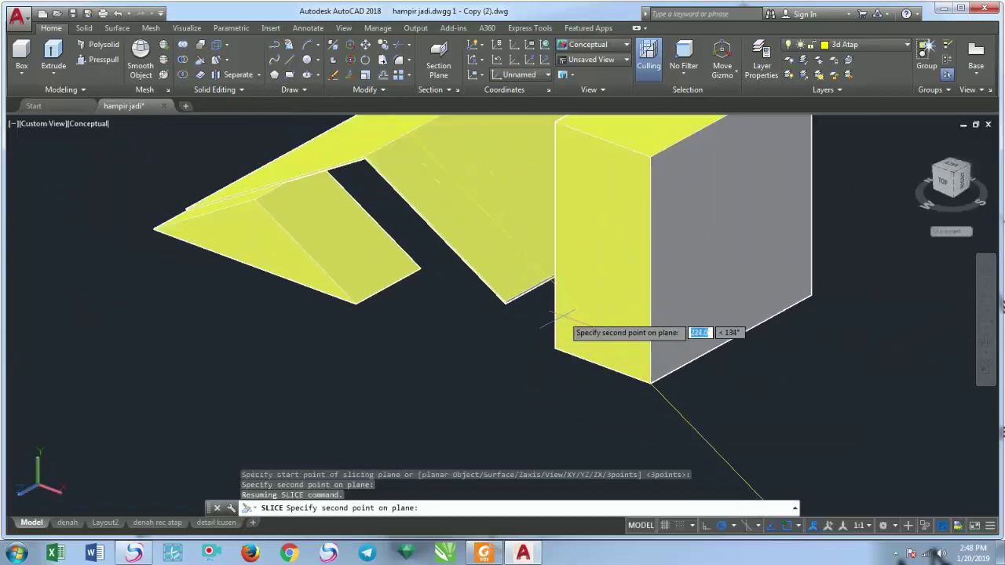
scroll(550, 324, "up", 2)
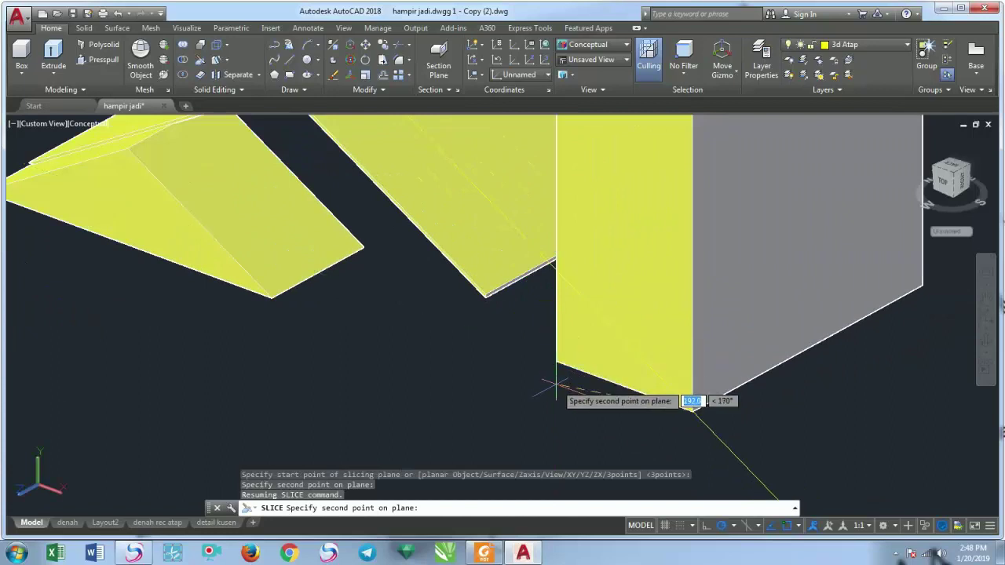
key("Escape")
key("Escape")
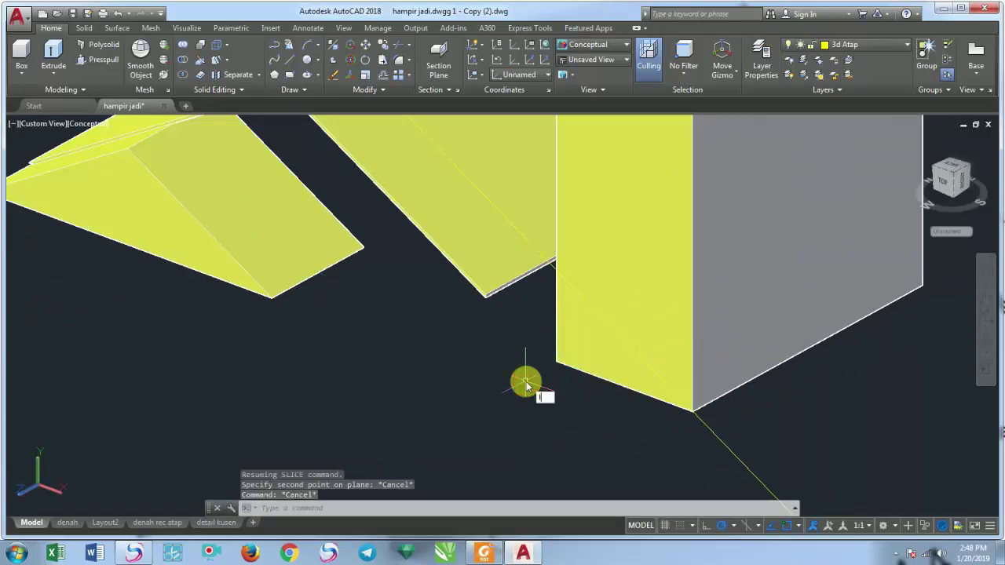
key("l")
key("Return")
left_click(556, 361)
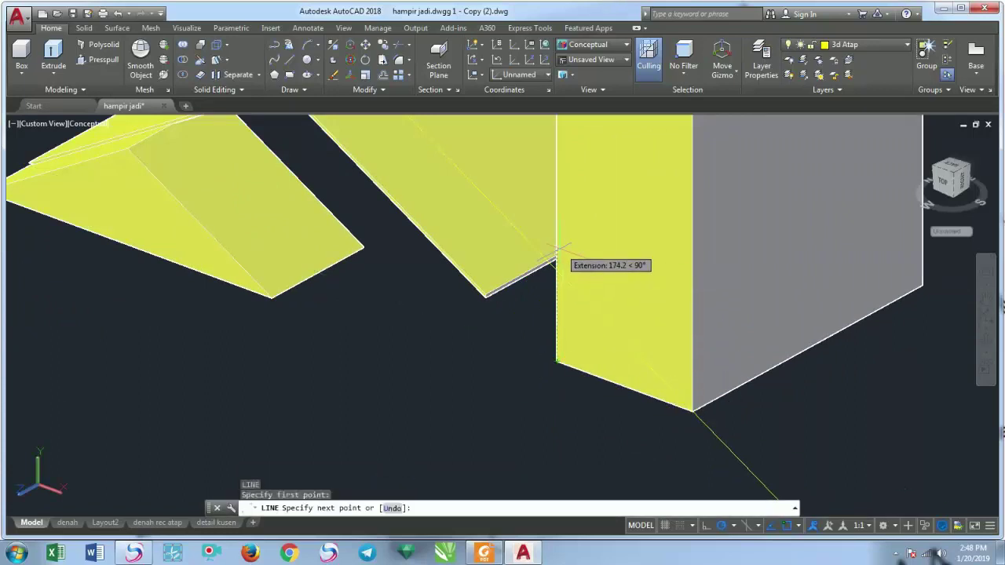
scroll(556, 255, "down", 2)
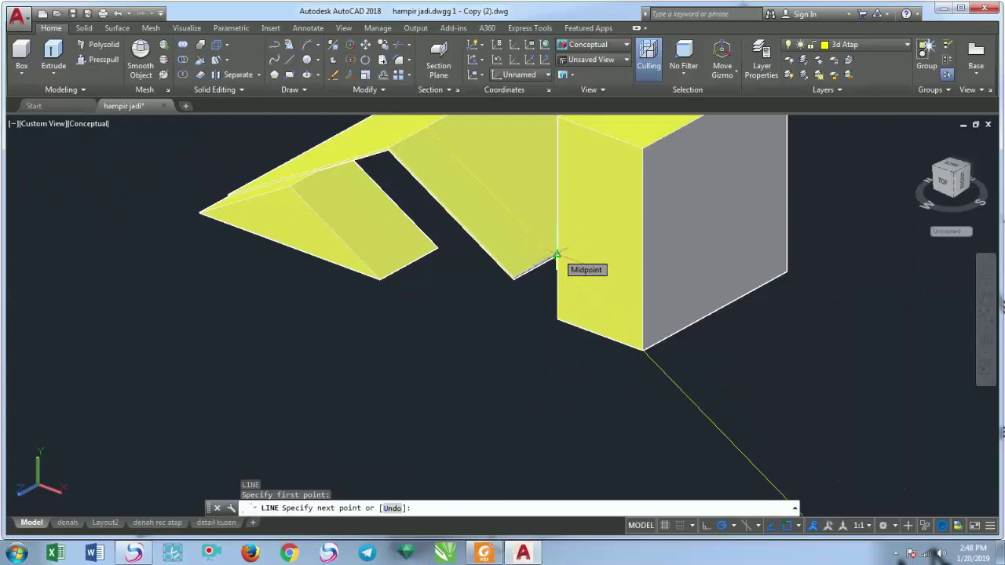
left_click(556, 256)
key("Return")
scroll(542, 274, "up", 2)
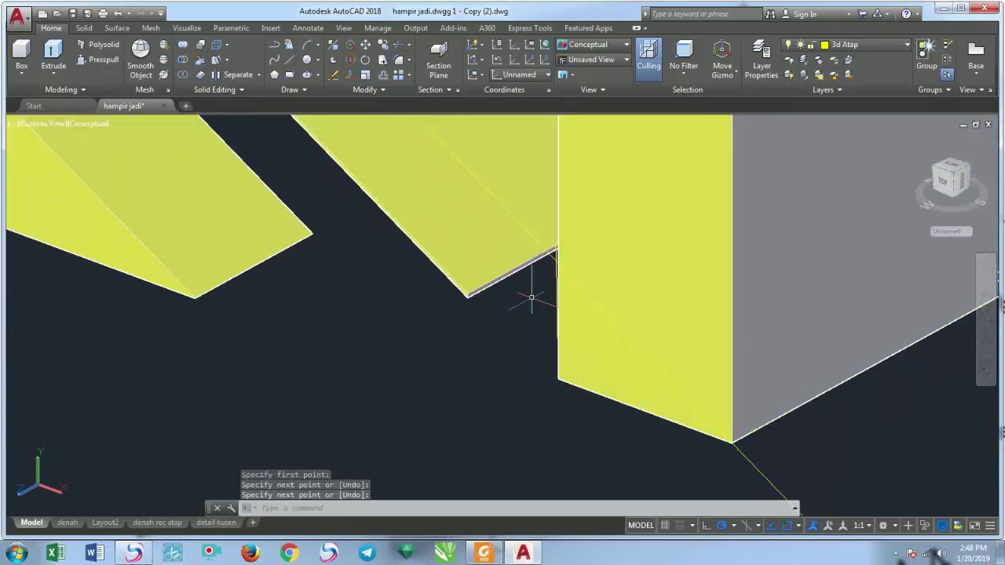
scroll(534, 287, "up", 2)
scroll(545, 271, "up", 2)
left_click(552, 262)
type("E")
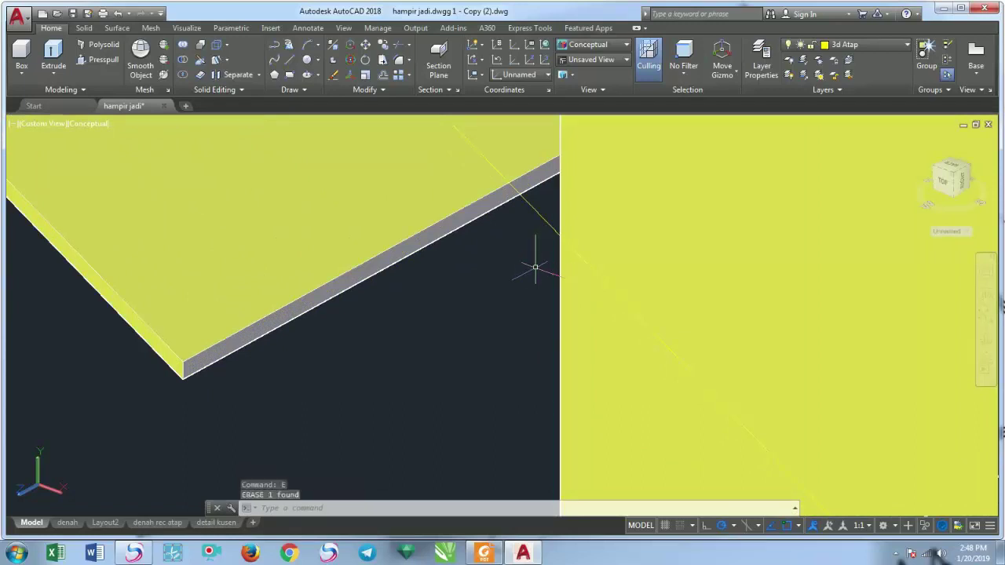
type("l")
key("Return")
mouse_move(531, 298)
middle_mouse_down("shift")
mouse_move(534, 343)
mouse_move(550, 346)
mouse_move(550, 255)
mouse_move(553, 299)
middle_mouse_up("shift")
left_click(546, 160)
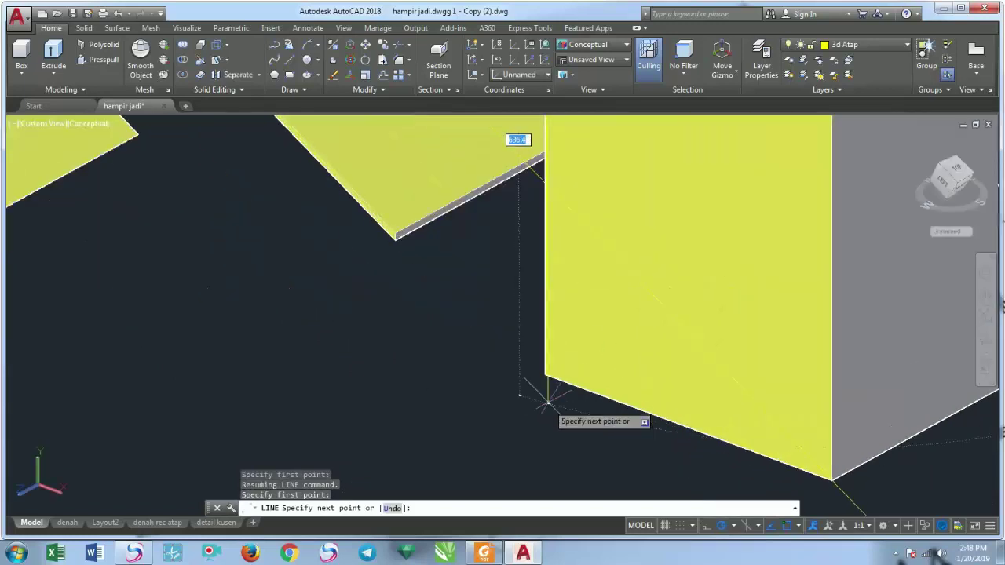
scroll(543, 380, "up", 5)
scroll(518, 401, "down", 6)
key("Escape")
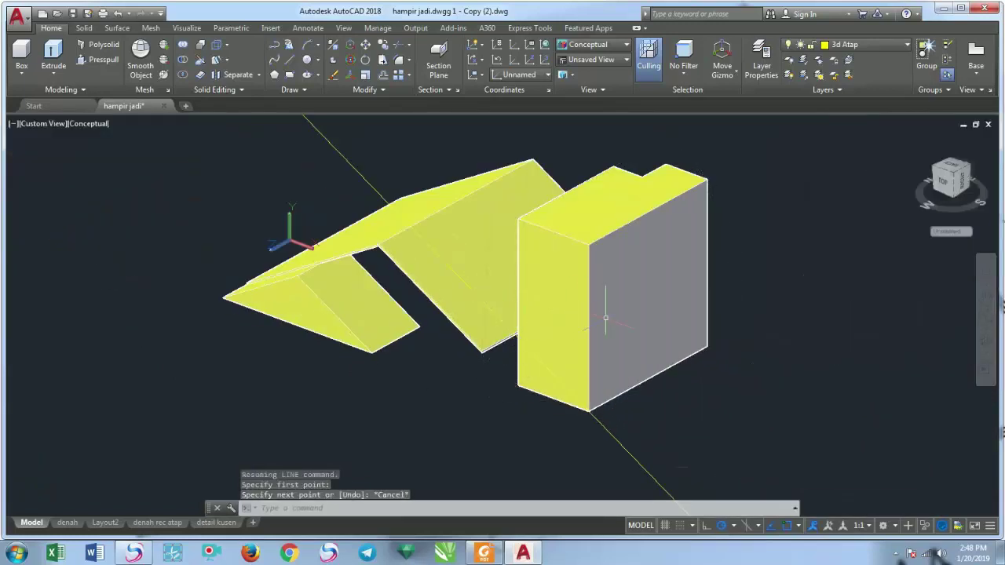
scroll(498, 370, "up", 3)
scroll(485, 365, "up", 2)
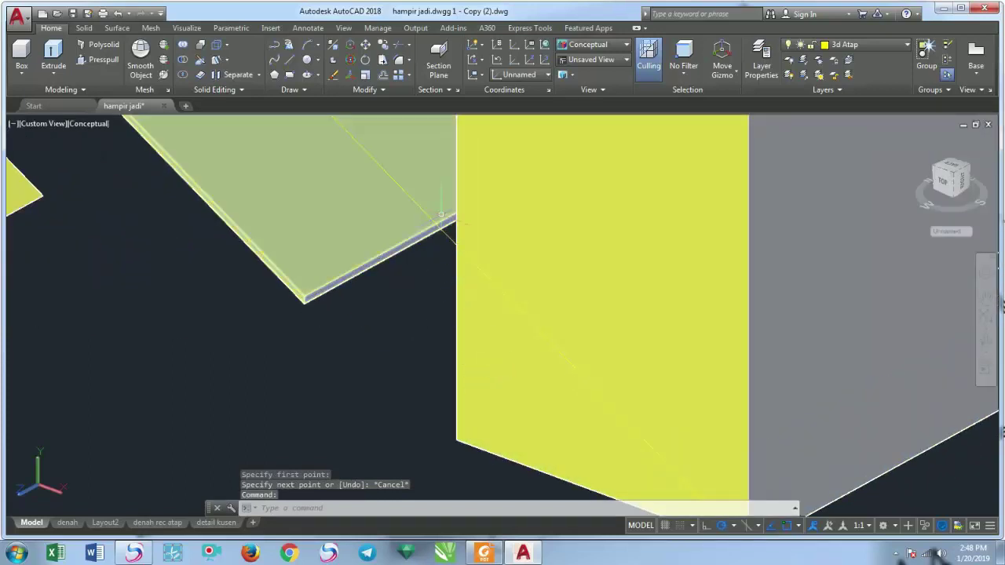
scroll(454, 250, "up", 3)
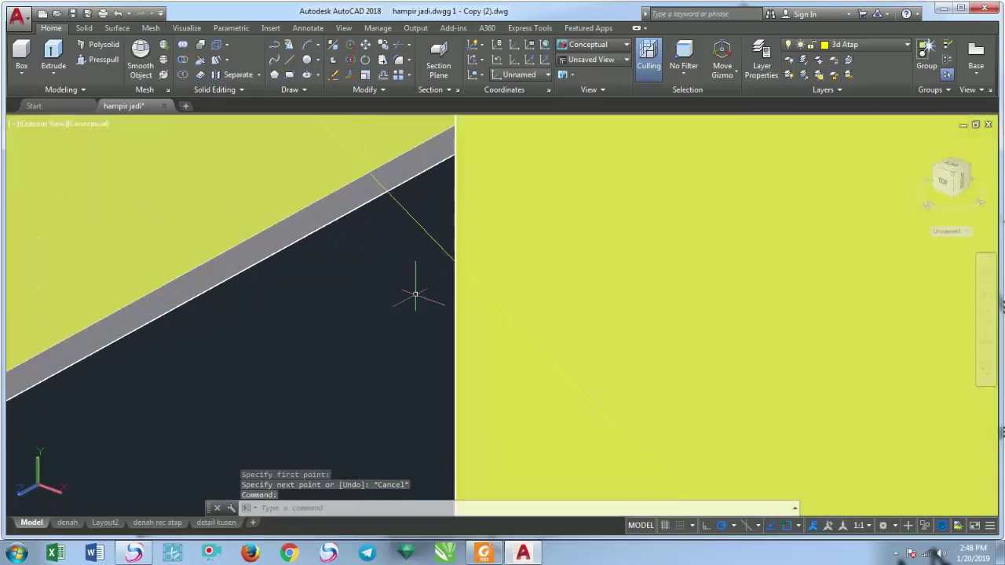
scroll(417, 285, "down", 3)
scroll(482, 139, "down", 2)
scroll(530, 232, "down", 2)
middle_click_drag(531, 233, 595, 333)
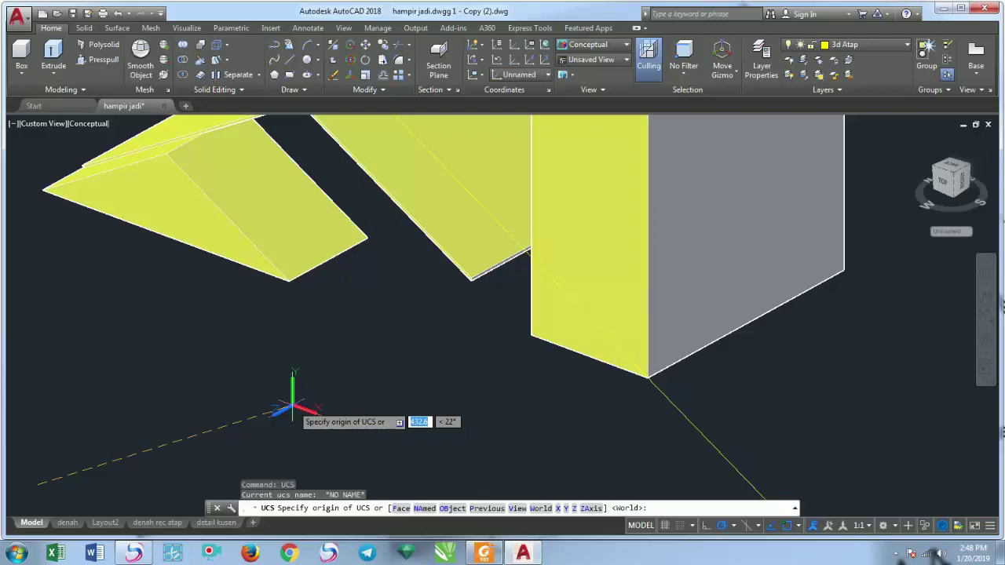
Reset the UCS to World and draw a vertical 140-unit line up the block's left edge
type("w")
key("Return")
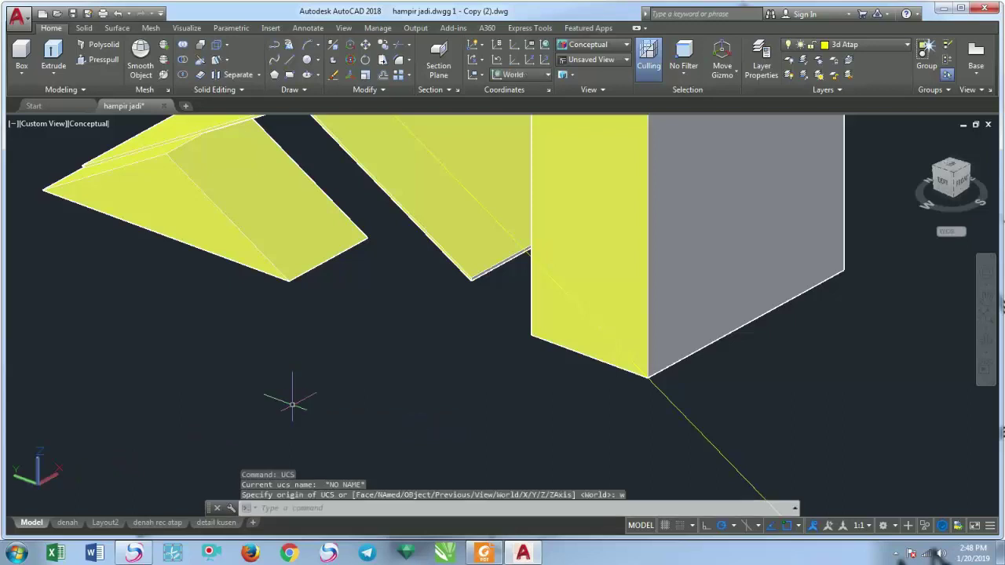
type("l")
key("Return")
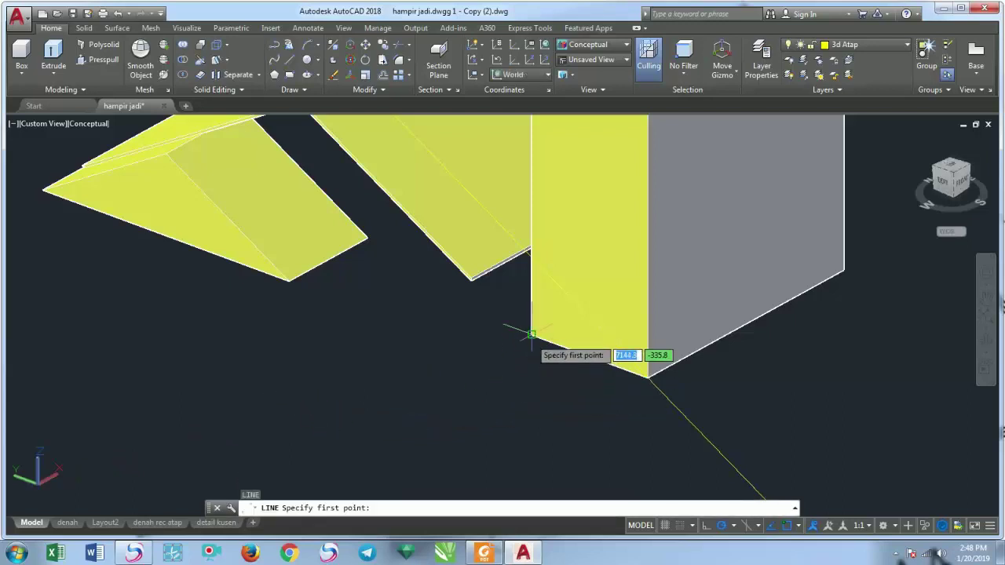
left_click(532, 338)
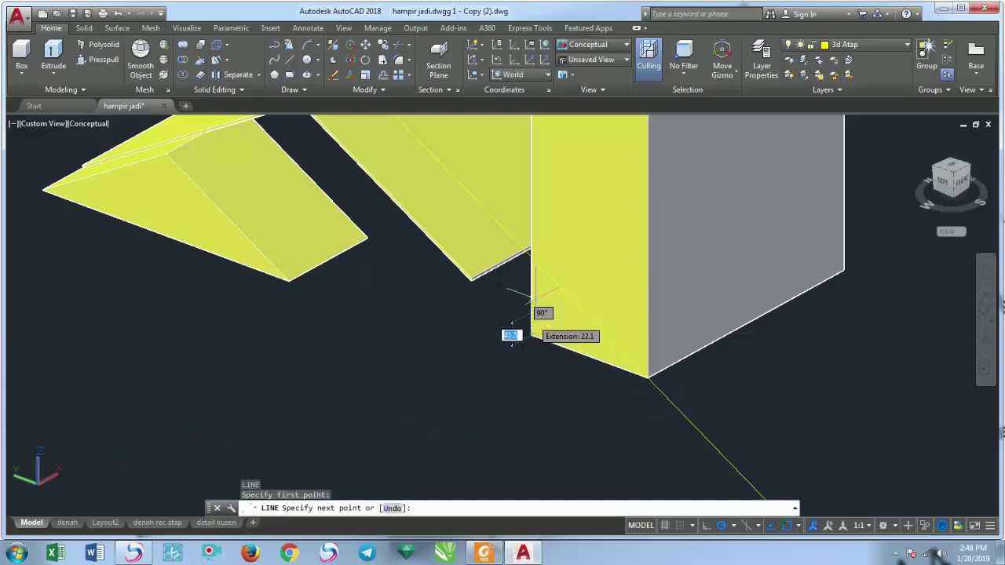
left_click(532, 254)
key("Return")
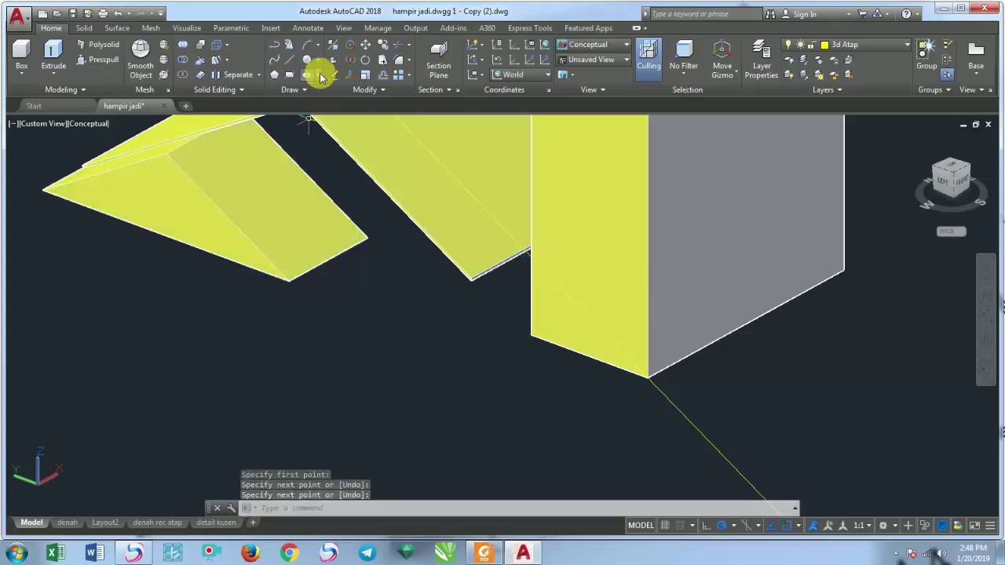
Slice the box block through its bottom corner and the line's top, keeping both sides
left_click(212, 67)
left_click(657, 337)
key("Return")
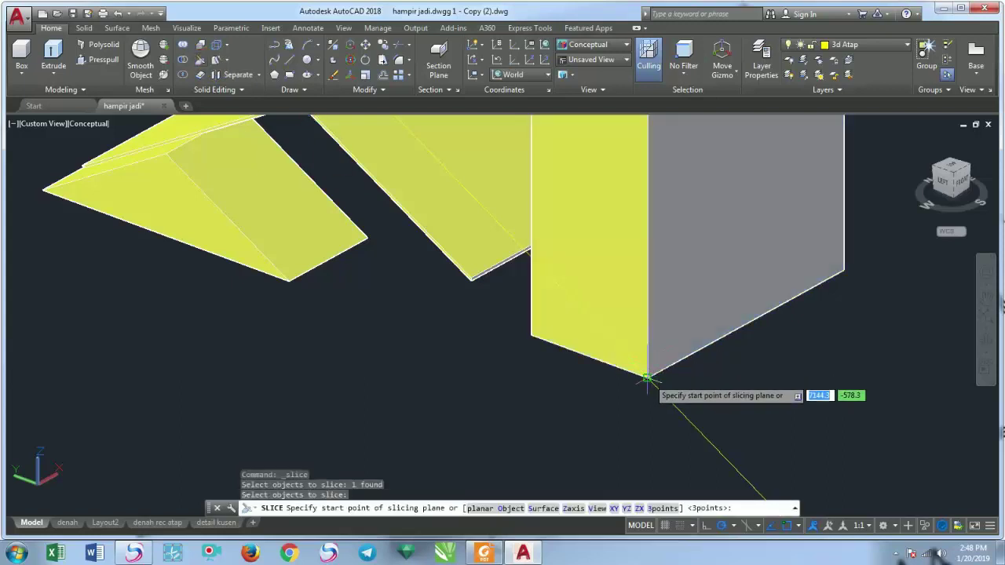
left_click(649, 377)
left_click(531, 254)
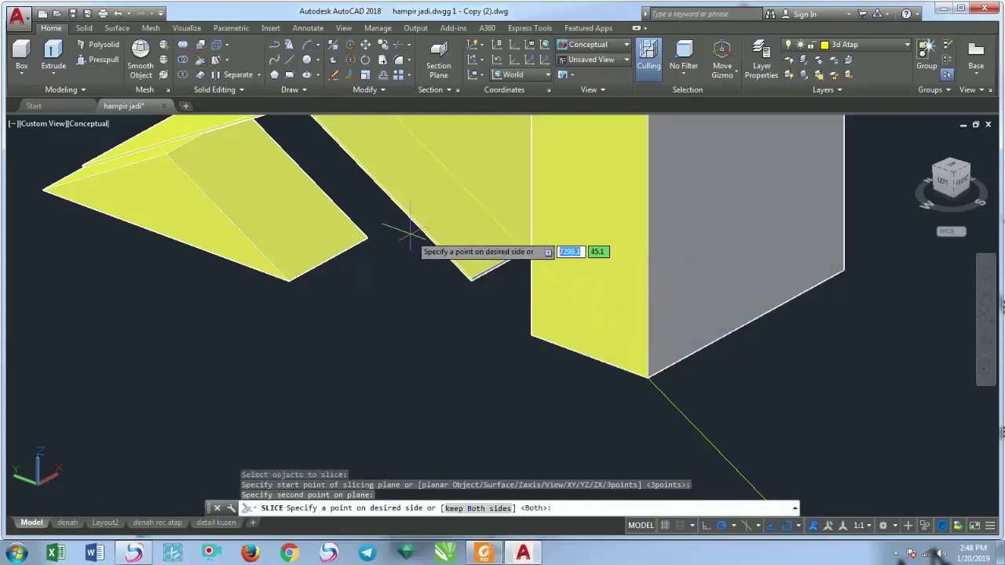
key("Return")
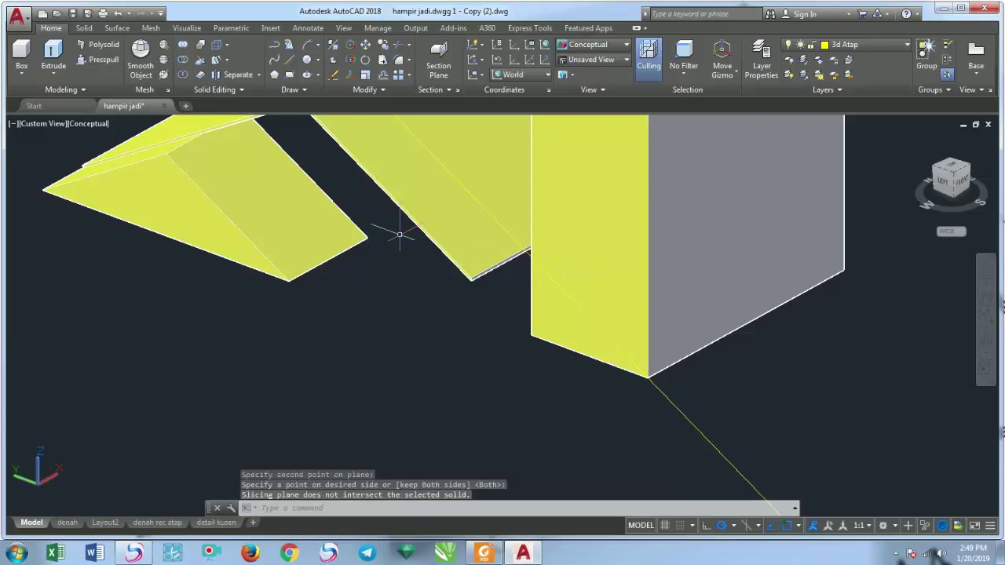
Align the UCS to the vertical face of the wing block
key("Escape")
scroll(540, 252, "up", 3)
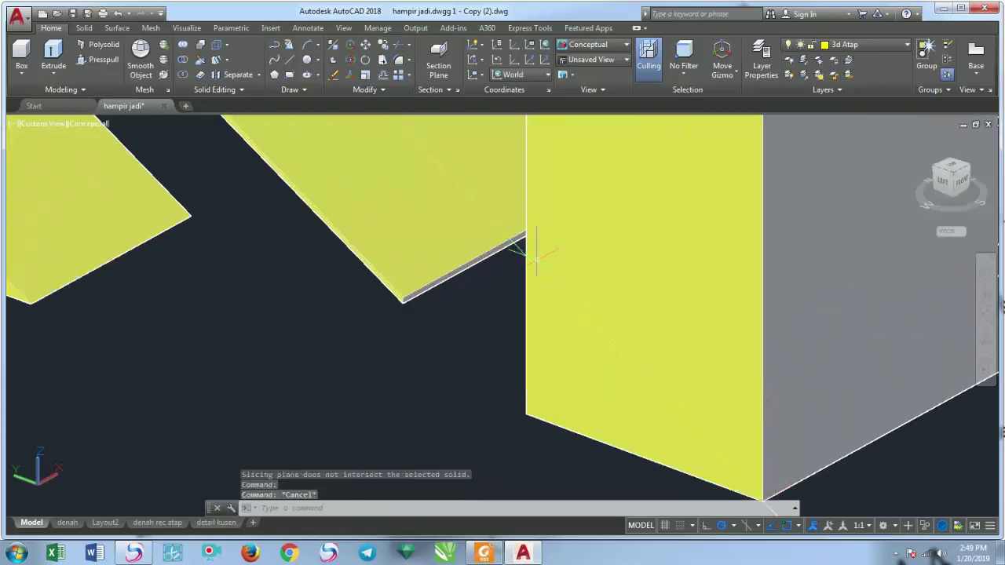
scroll(523, 255, "up", 2)
scroll(517, 253, "down", 2)
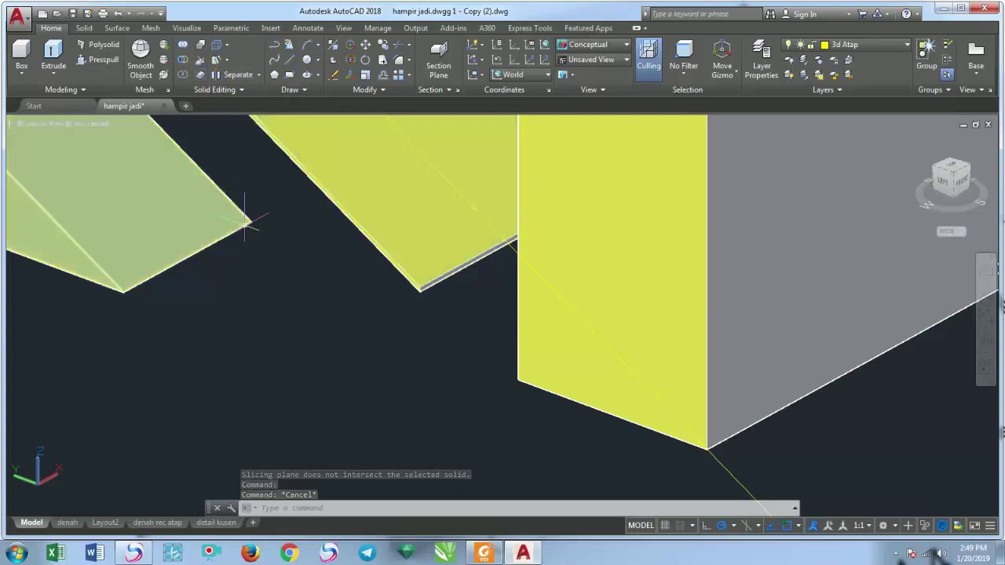
type("u")
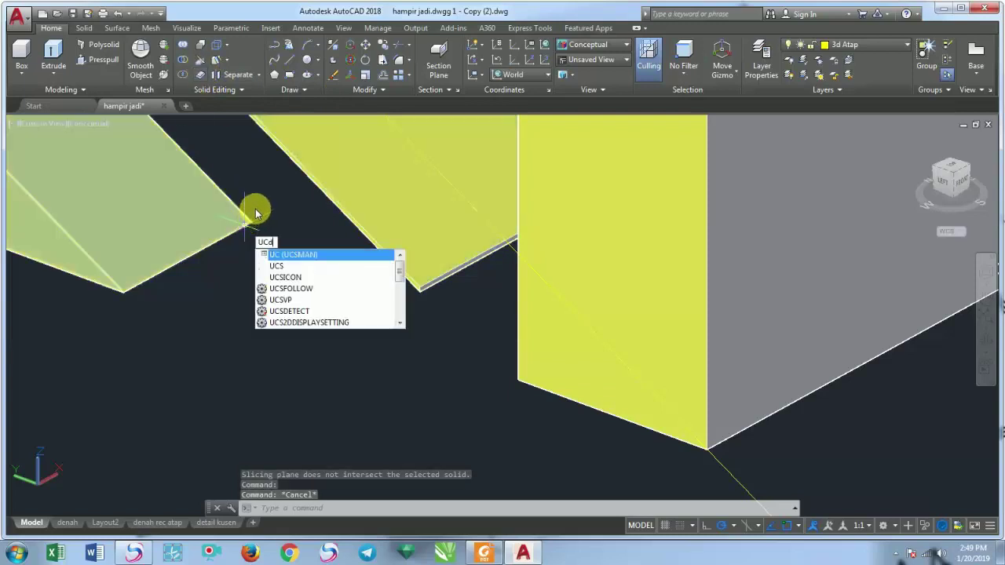
key("BackSpace")
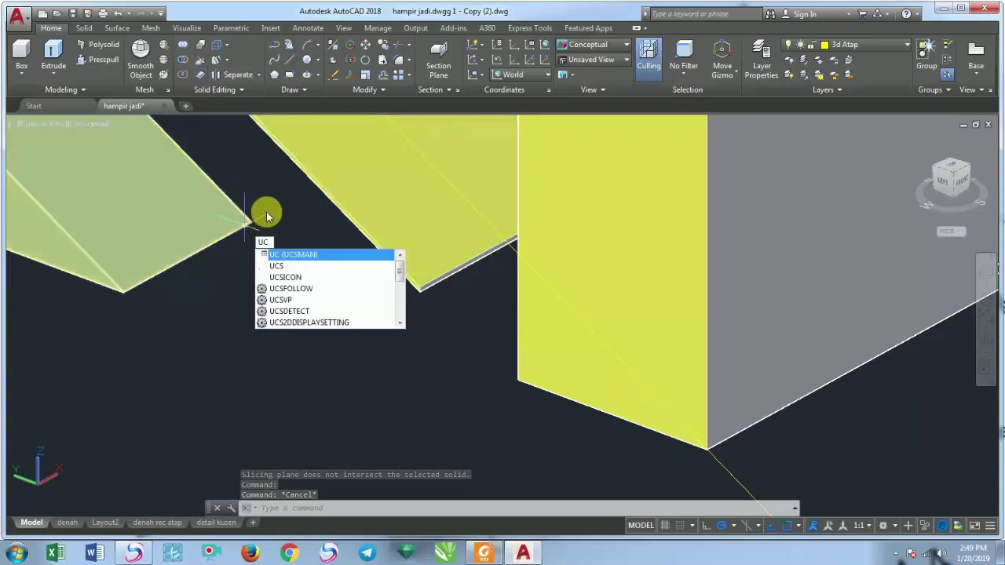
type("s")
key("Return")
type("f")
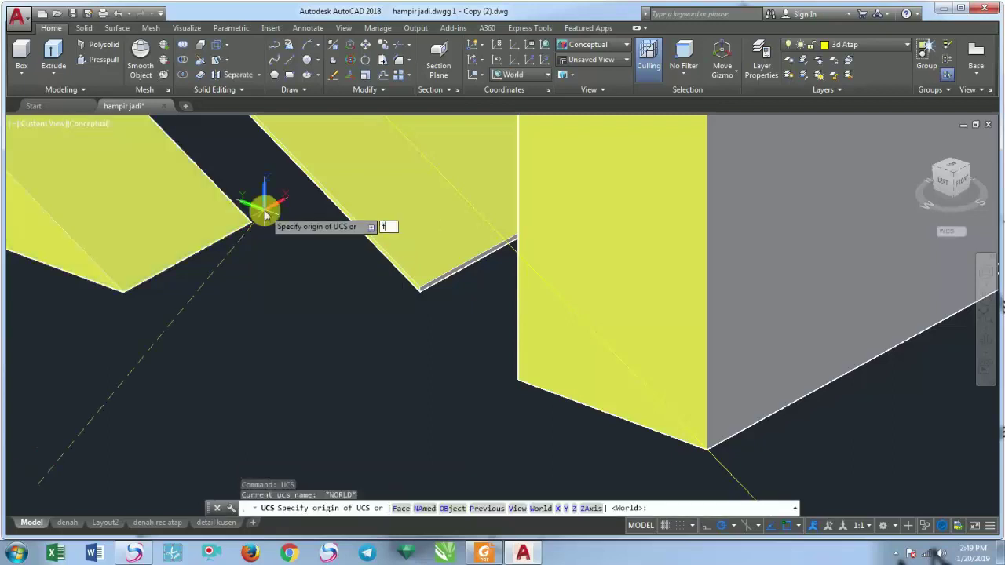
key("Return")
left_click(671, 275)
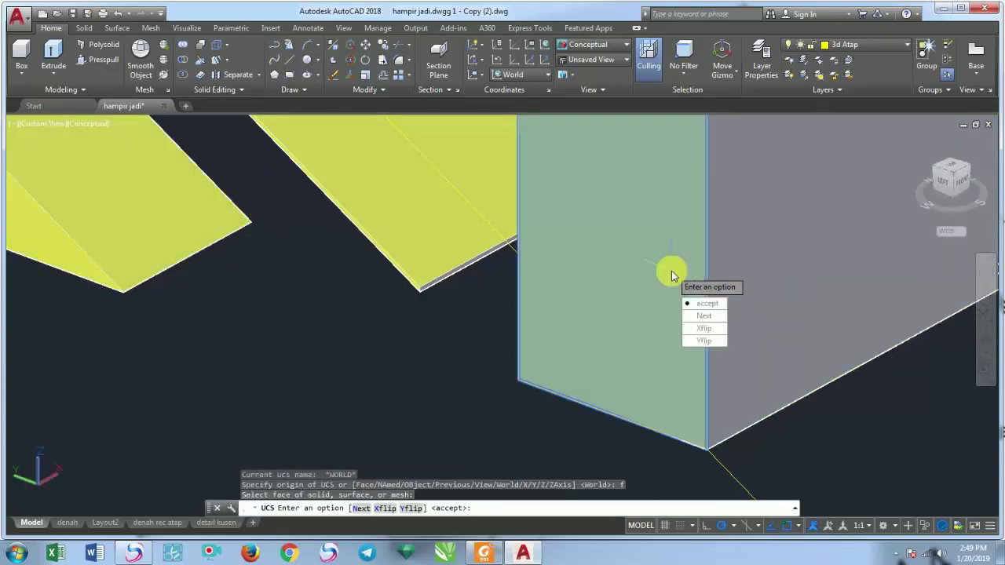
key("Return")
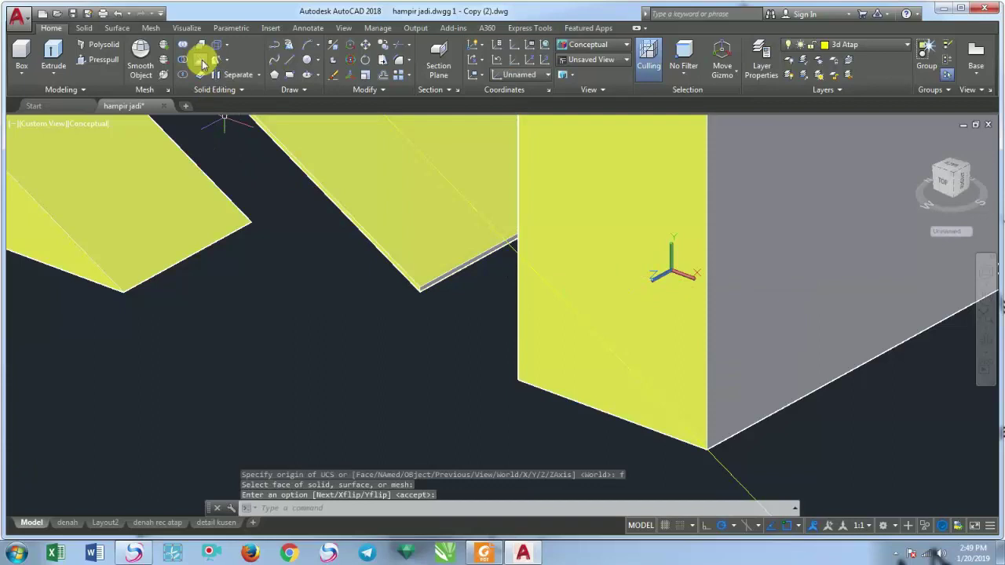
Slice the wing block from its bottom corner to the notch, keeping the wedge side
left_click(200, 58)
left_click(669, 167)
key("Return")
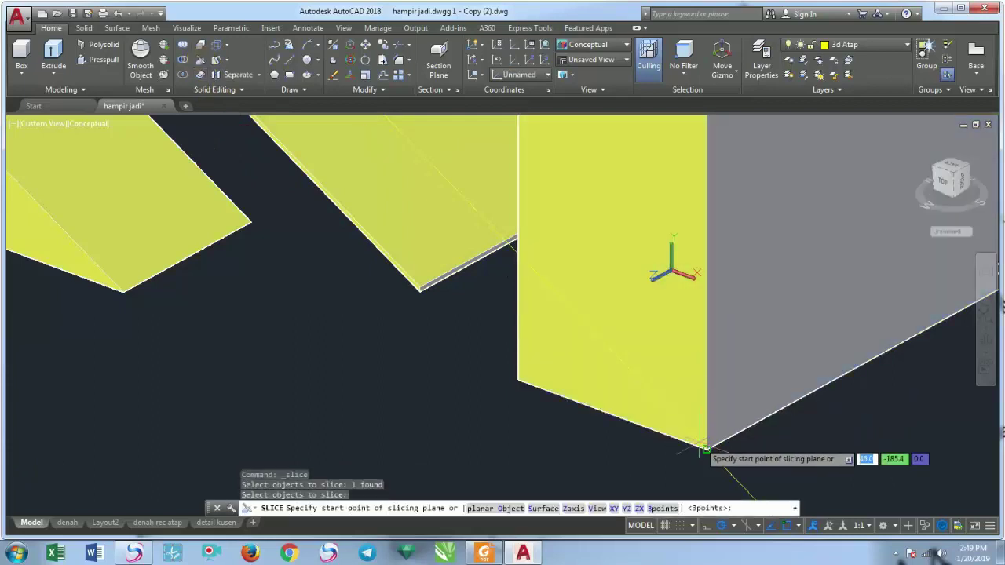
left_click(707, 449)
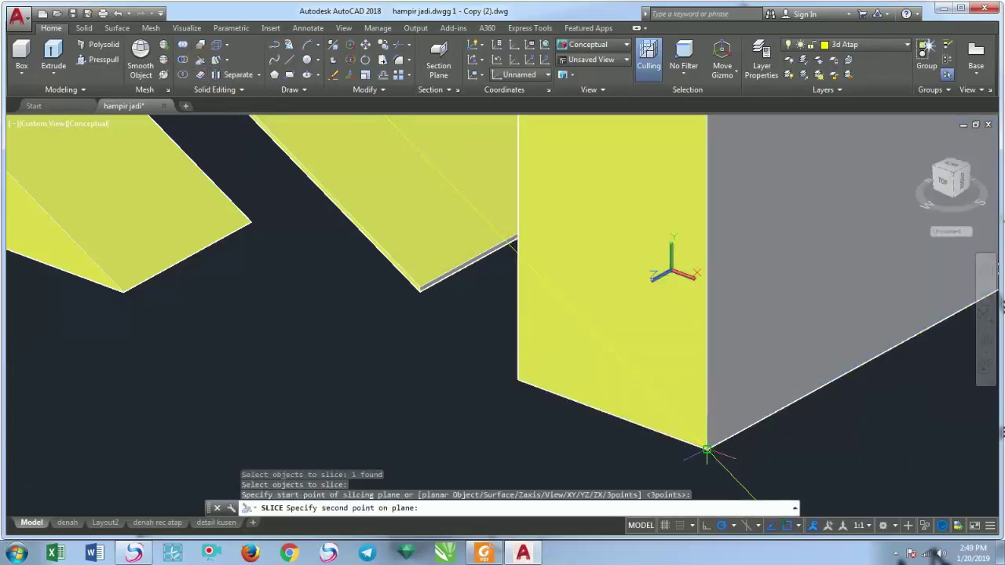
left_click(518, 253)
left_click(405, 212)
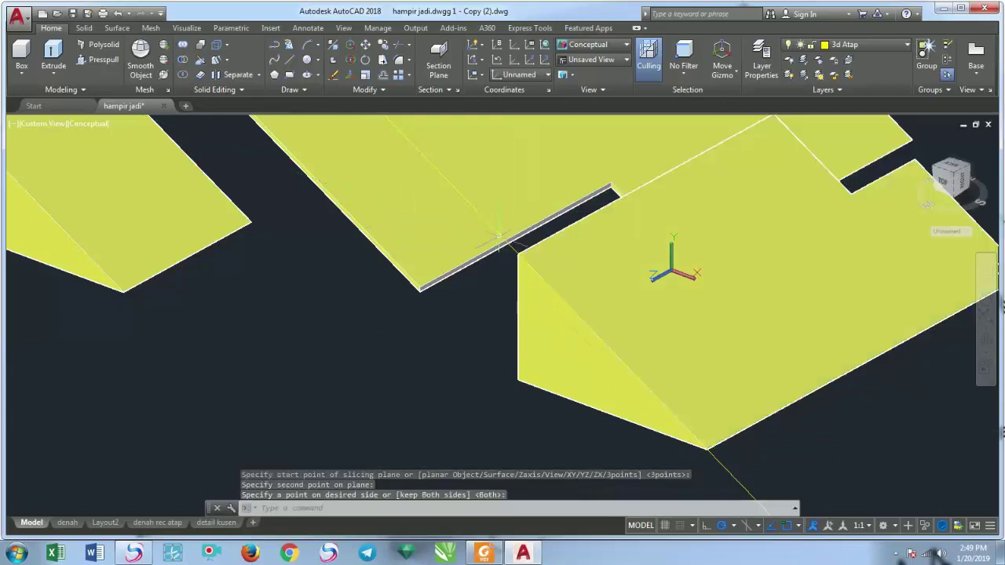
Erase the long stray line
scroll(499, 236, "down", 3)
left_click(730, 427)
left_click(673, 377)
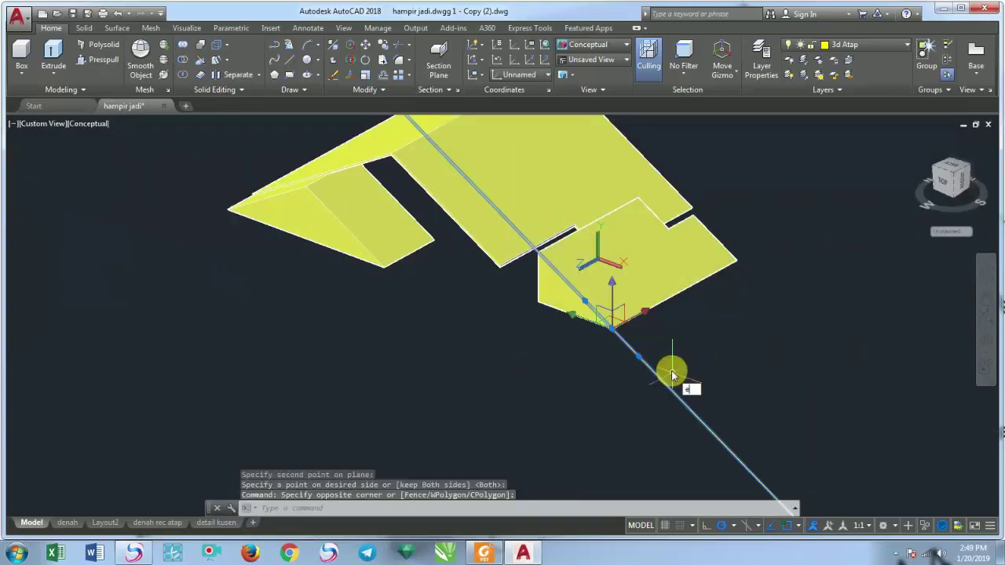
key("Return")
left_click(679, 304)
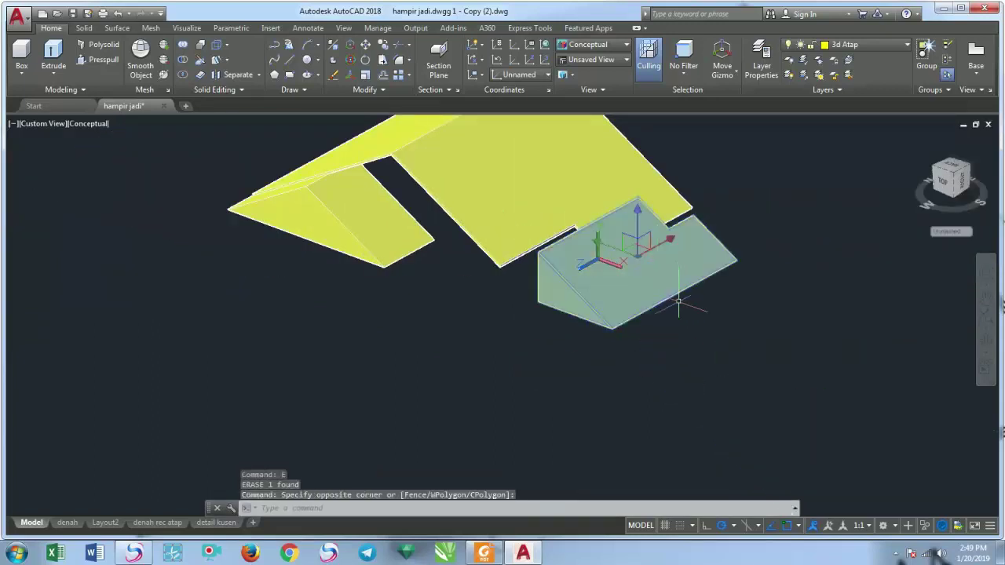
Copy the selected roof wedge 5 units upward
key("Return")
left_click(773, 344)
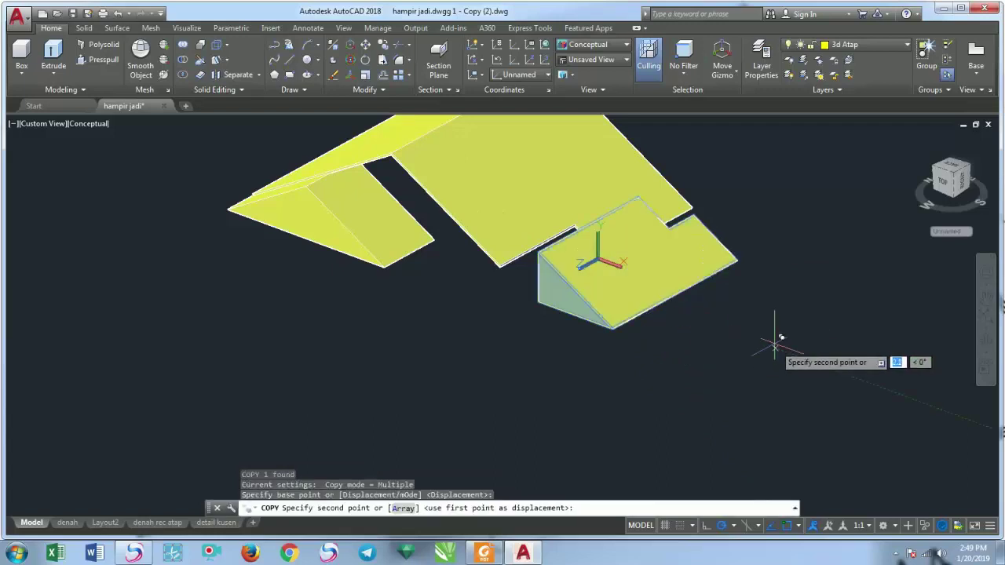
type("5")
key("Return")
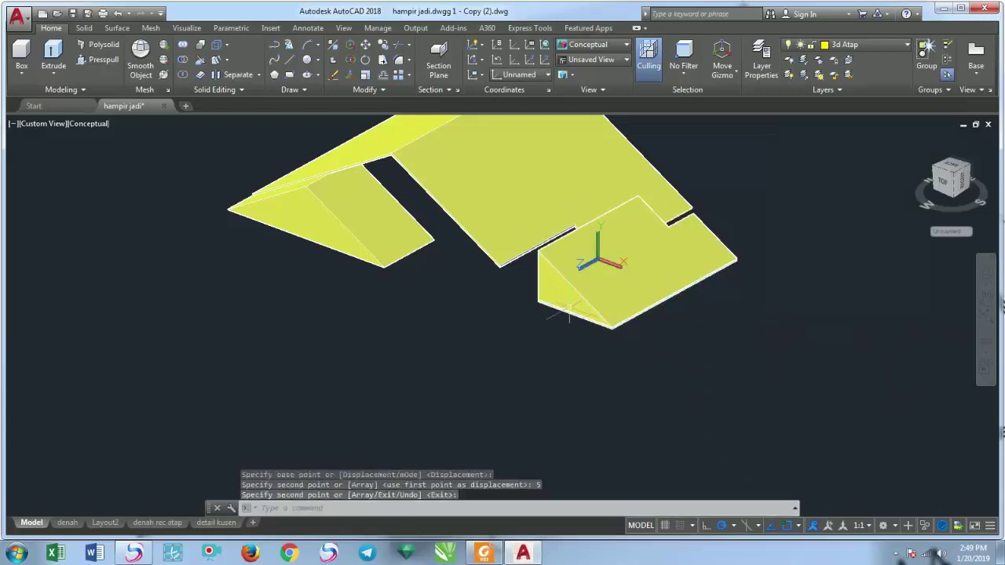
scroll(588, 281, "up", 5)
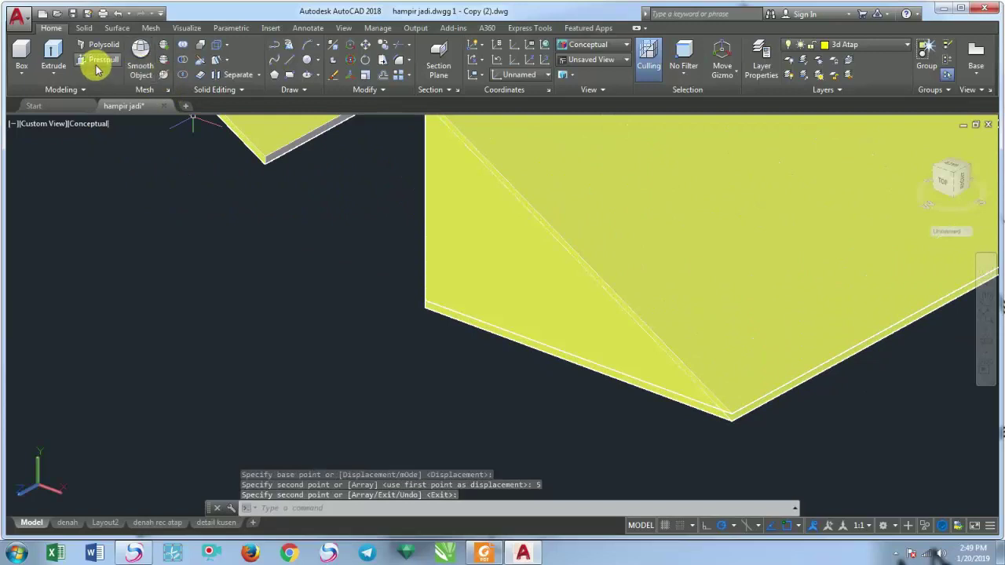
Subtract the raised wedge copy from the large right roof wing
left_click(185, 63)
left_click(599, 178)
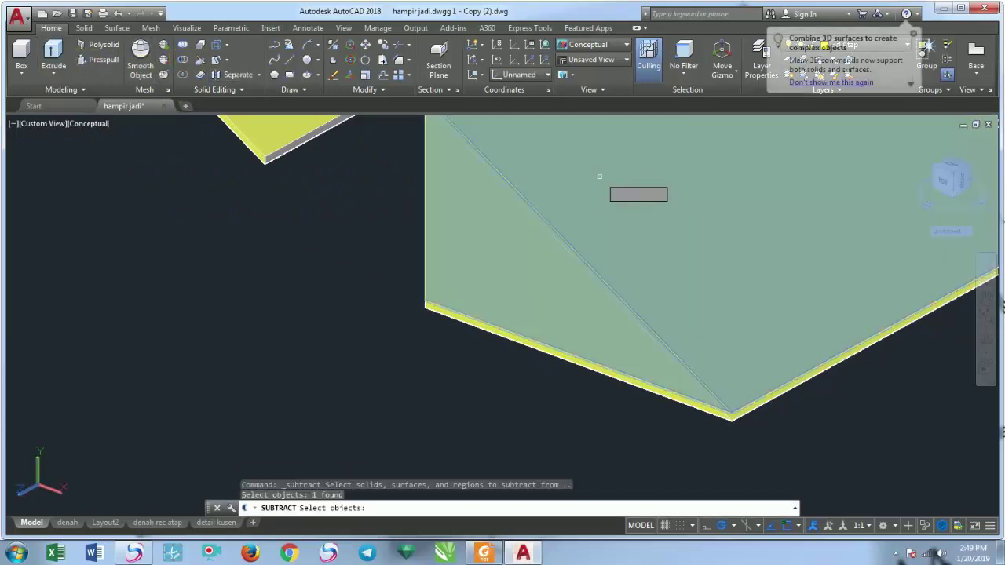
key("Return")
left_click(510, 284)
key("Return")
scroll(510, 283, "down", 3)
scroll(489, 225, "up", 2)
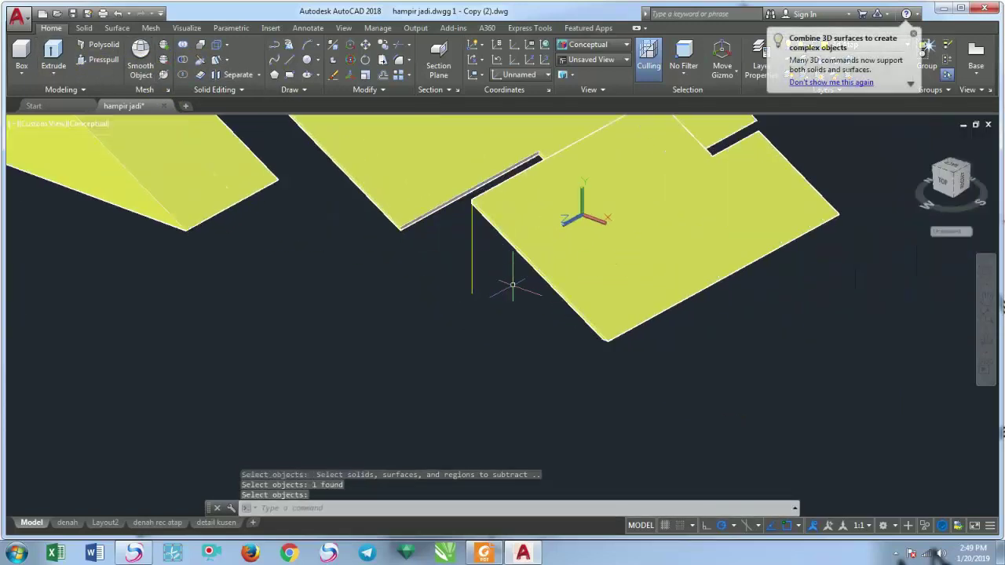
Erase the leftover thin slab with E
left_click(449, 245)
left_click(449, 245)
type("e")
key("Return")
scroll(449, 235, "down", 3)
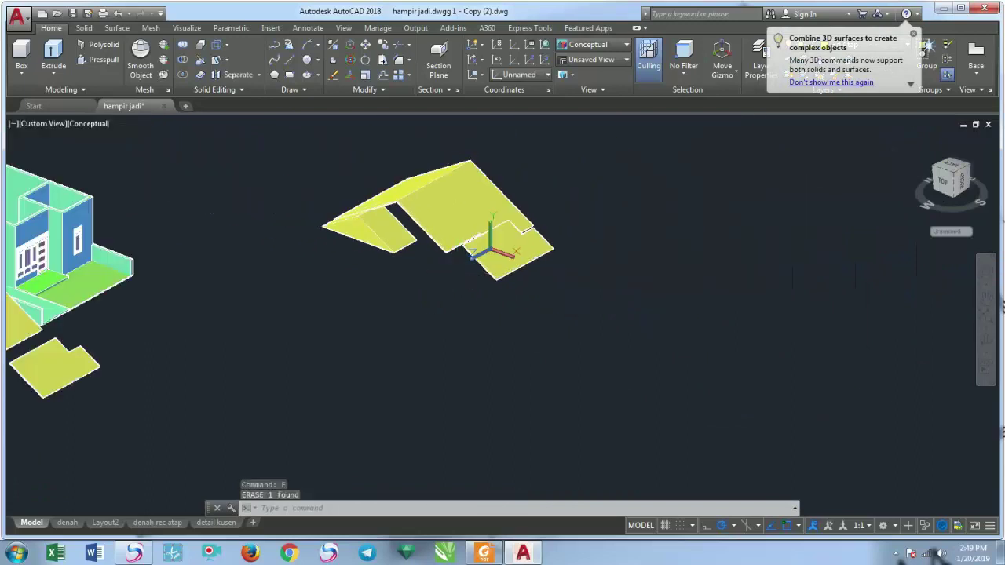
scroll(411, 292, "up", 1)
scroll(437, 320, "up", 2)
scroll(436, 321, "up", 3)
Select the left wedge and copy it 5 units upward
left_click(460, 332)
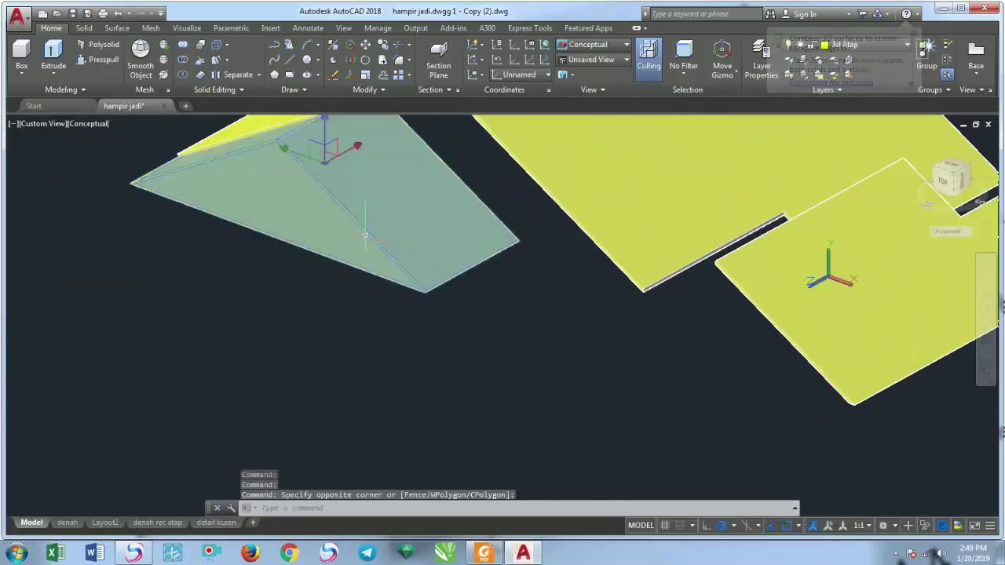
left_click(380, 45)
left_click(500, 325)
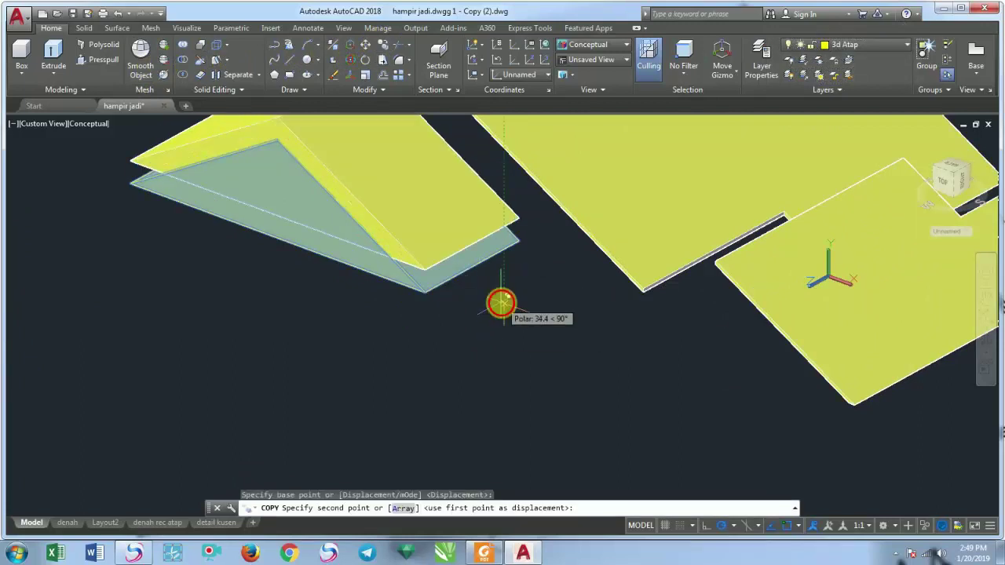
type("5")
key("Return")
scroll(332, 312, "up", 5)
key("Return")
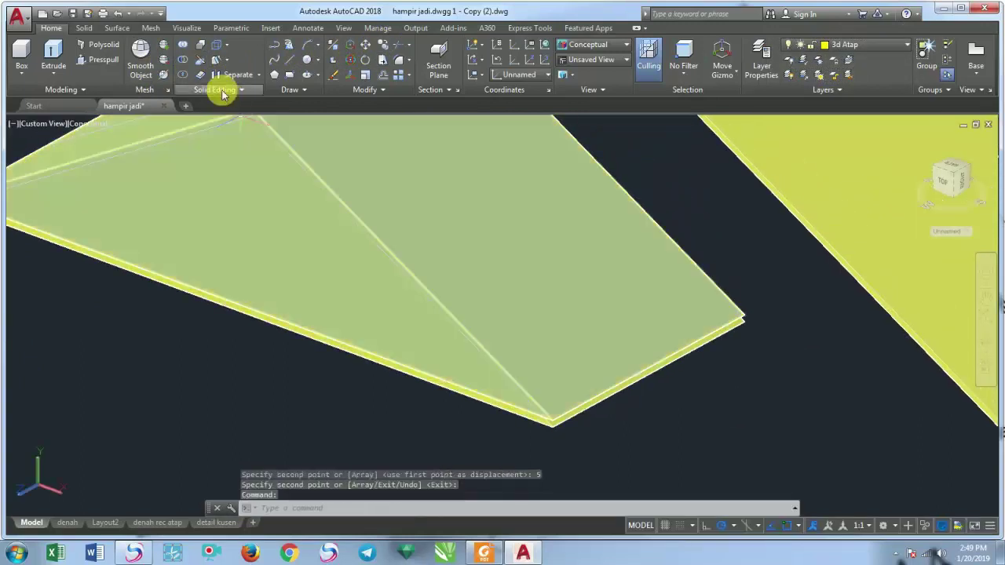
Subtract the raised wedge copy from the left roof wing
left_click(183, 58)
left_click(469, 220)
key("Return")
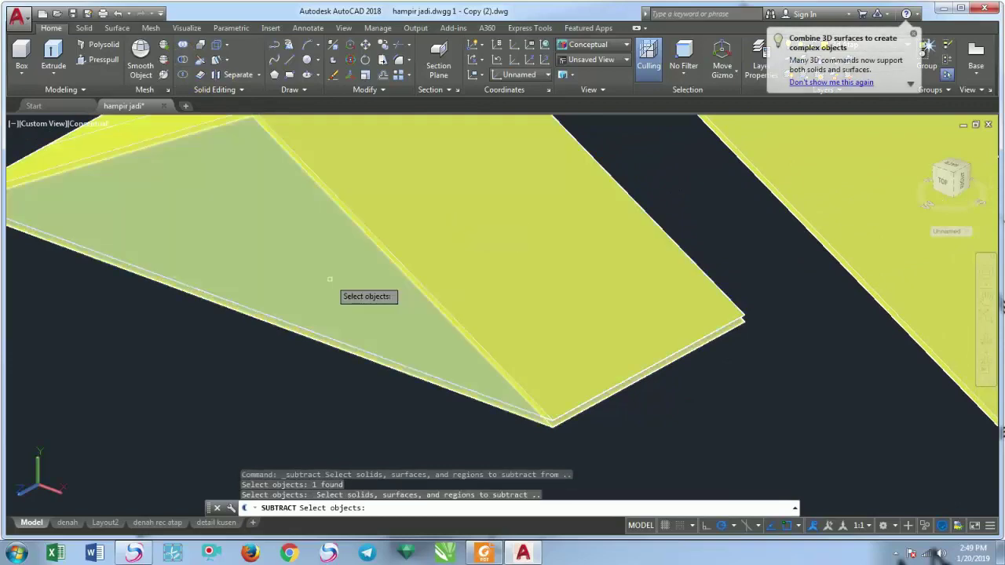
left_click(330, 279)
key("Return")
scroll(332, 280, "down", 3)
scroll(332, 280, "down", 3)
scroll(380, 295, "up", 3)
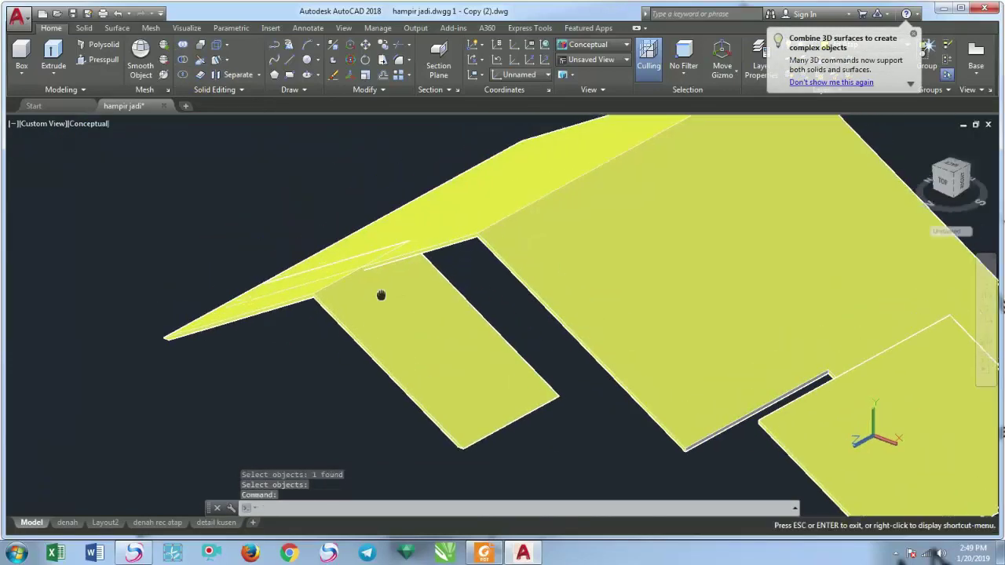
Pan and zoom so the trimmed roof sits right of the house
key("Escape")
scroll(381, 295, "down", 5)
scroll(490, 377, "down", 3)
scroll(489, 377, "down", 1)
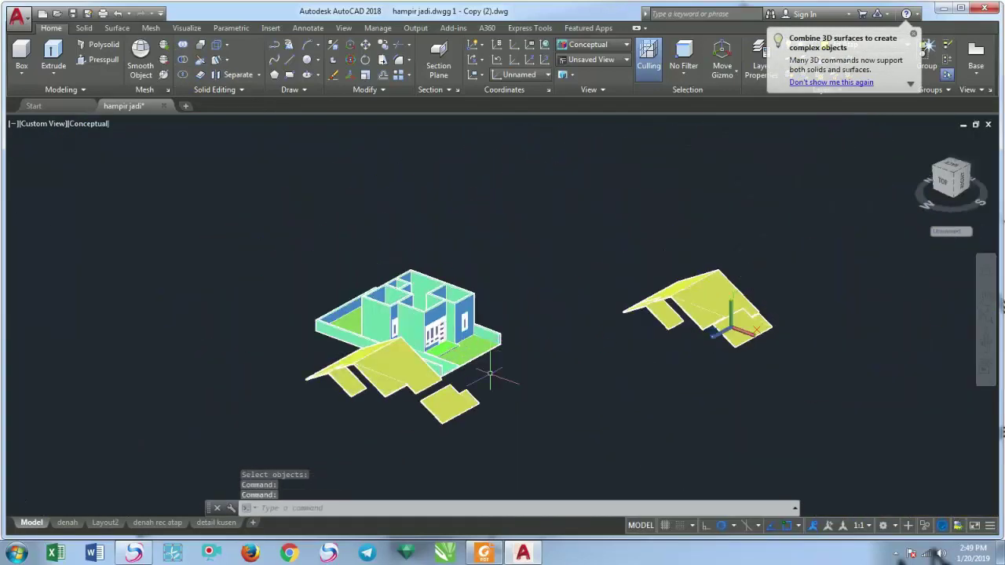
scroll(347, 411, "up", 2)
middle_click_drag(348, 411, 233, 448)
scroll(557, 340, "up", 1)
Union the main roof slab and the small plate into one solid
scroll(663, 299, "up", 2)
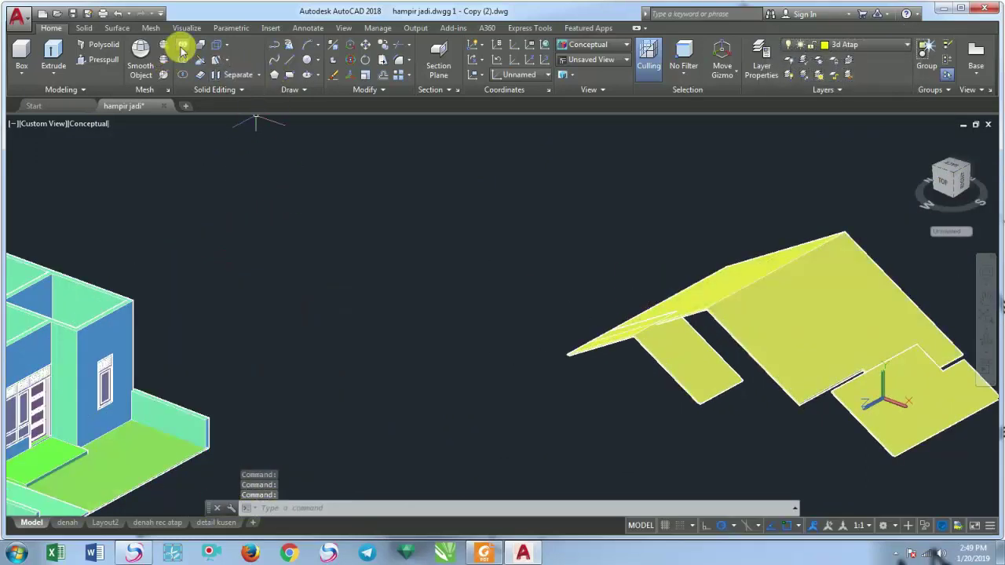
left_click(182, 51)
left_click(777, 318)
left_click(687, 353)
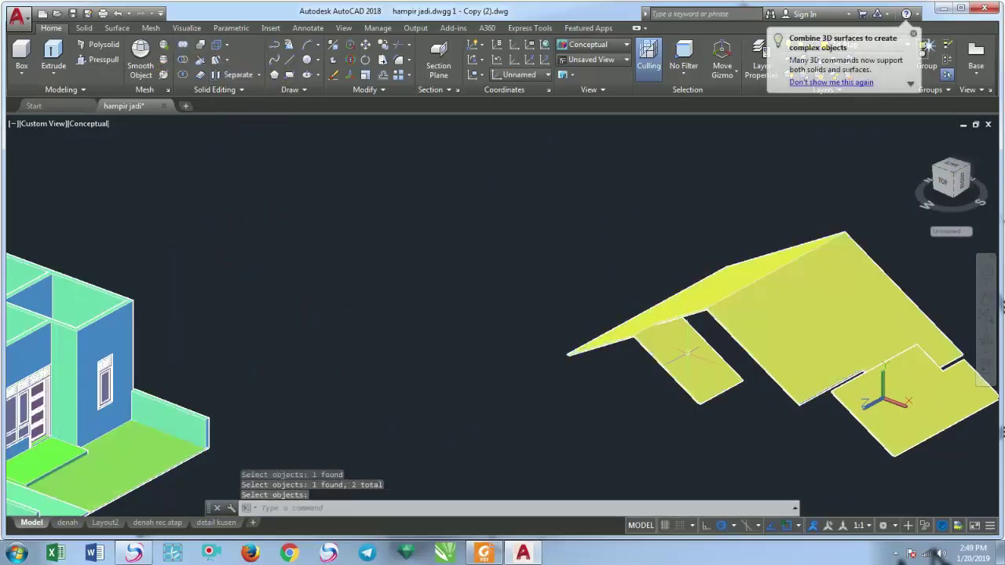
scroll(687, 354, "down", 3)
scroll(675, 365, "up", 3)
scroll(664, 377, "up", 2)
key("Return")
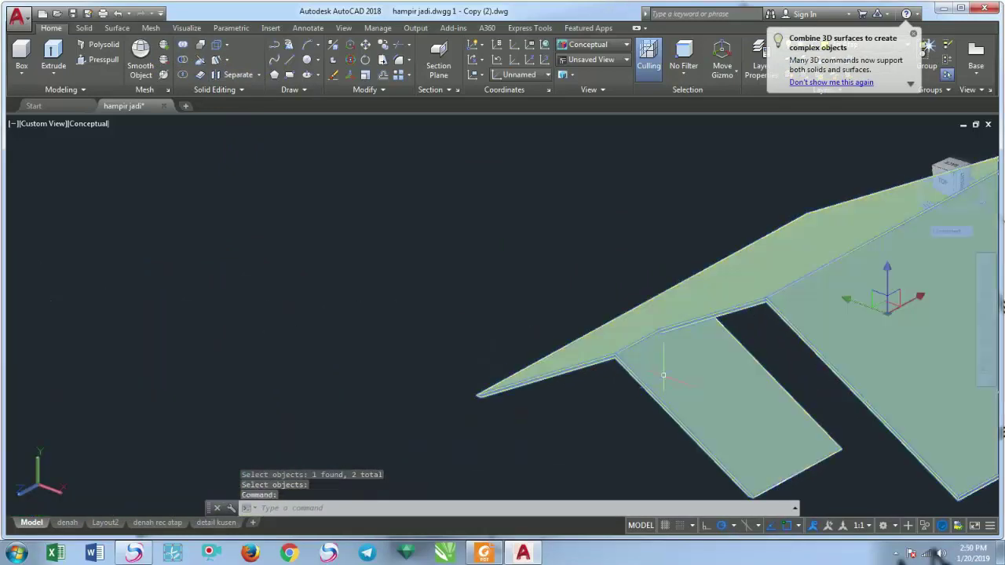
scroll(664, 376, "down", 5)
mouse_move(663, 375)
middle_mouse_down()
mouse_move(471, 346)
mouse_move(605, 338)
middle_mouse_up()
scroll(471, 341, "down", 2)
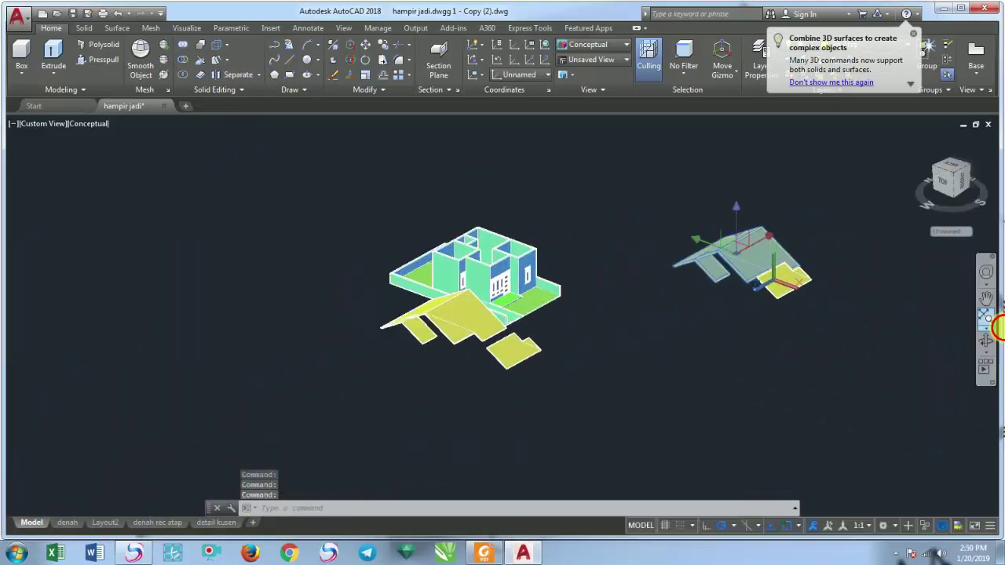
Orbit the view to see the roof slabs edge-on beside the house
left_click(985, 339)
mouse_move(718, 347)
left_mouse_down()
mouse_move(662, 364)
mouse_move(537, 326)
left_mouse_up()
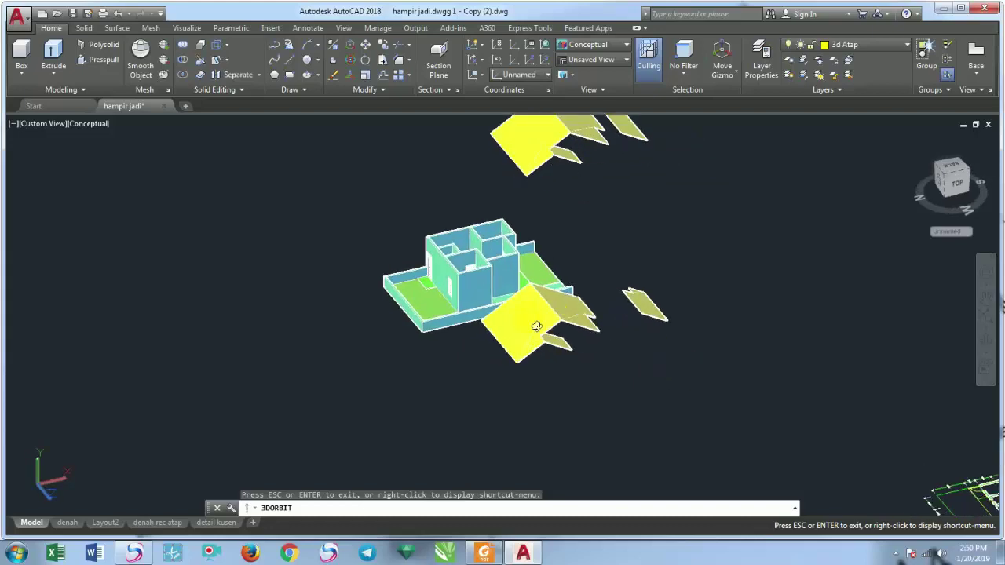
scroll(537, 326, "up", 3)
scroll(526, 332, "up", 3)
mouse_move(471, 366)
left_mouse_down()
mouse_move(590, 366)
mouse_move(553, 314)
mouse_move(242, 215)
mouse_move(368, 276)
mouse_move(448, 382)
mouse_move(385, 314)
mouse_move(466, 310)
mouse_move(478, 353)
mouse_move(419, 388)
mouse_move(403, 366)
mouse_move(421, 400)
mouse_move(419, 366)
mouse_move(448, 359)
mouse_move(487, 374)
mouse_move(478, 321)
mouse_move(489, 329)
left_mouse_up()
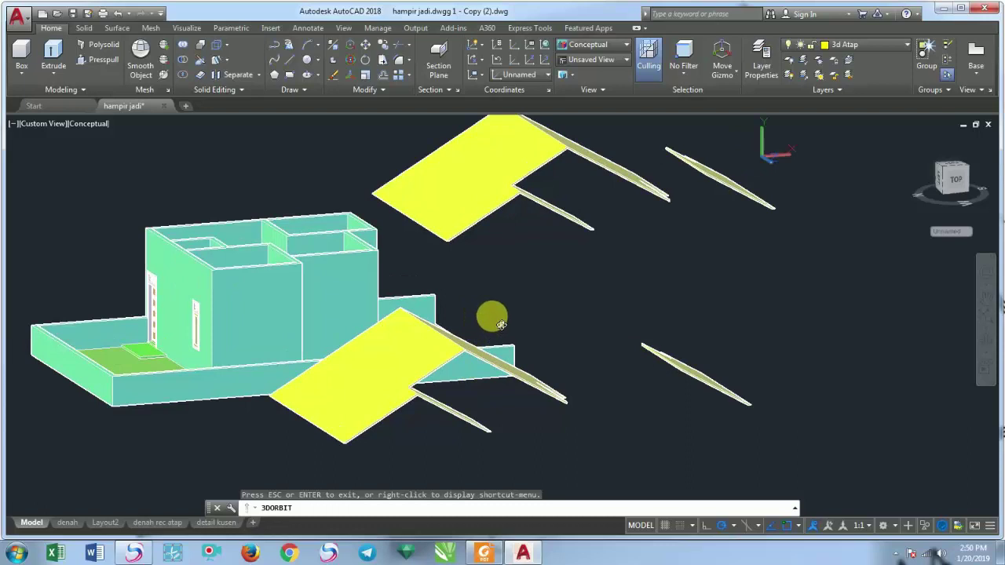
right_click(502, 306)
left_click(528, 73)
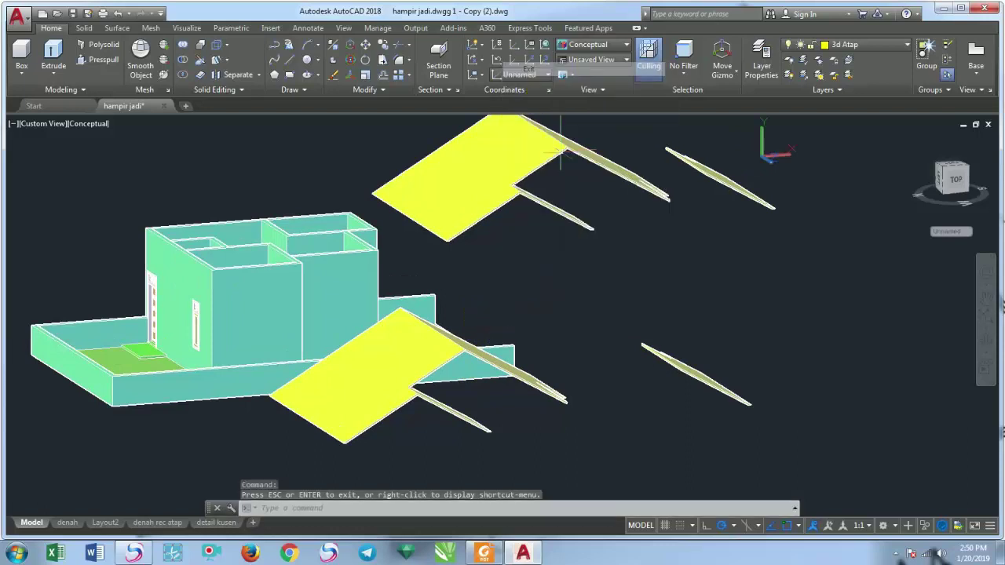
middle_click_drag(594, 281, 629, 322)
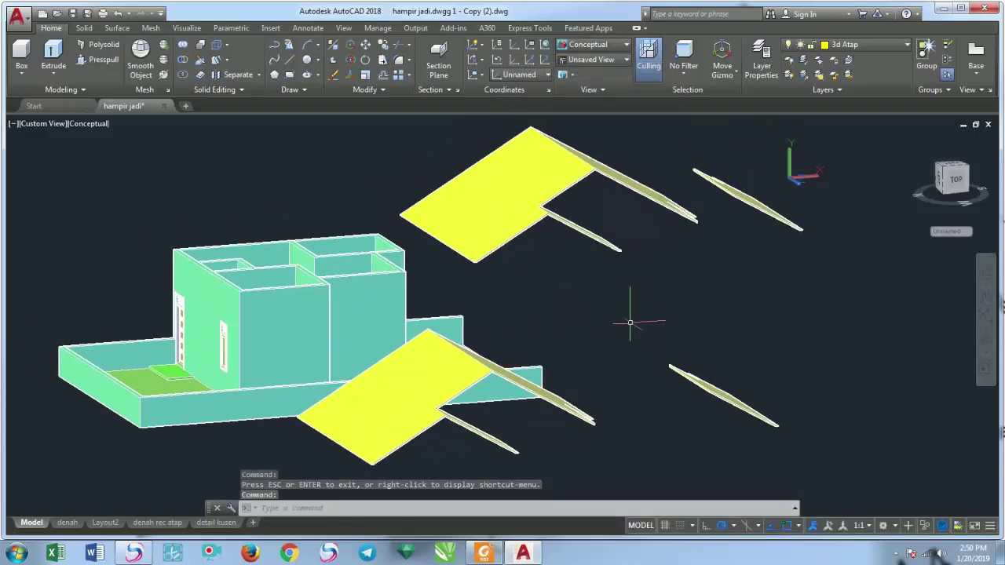